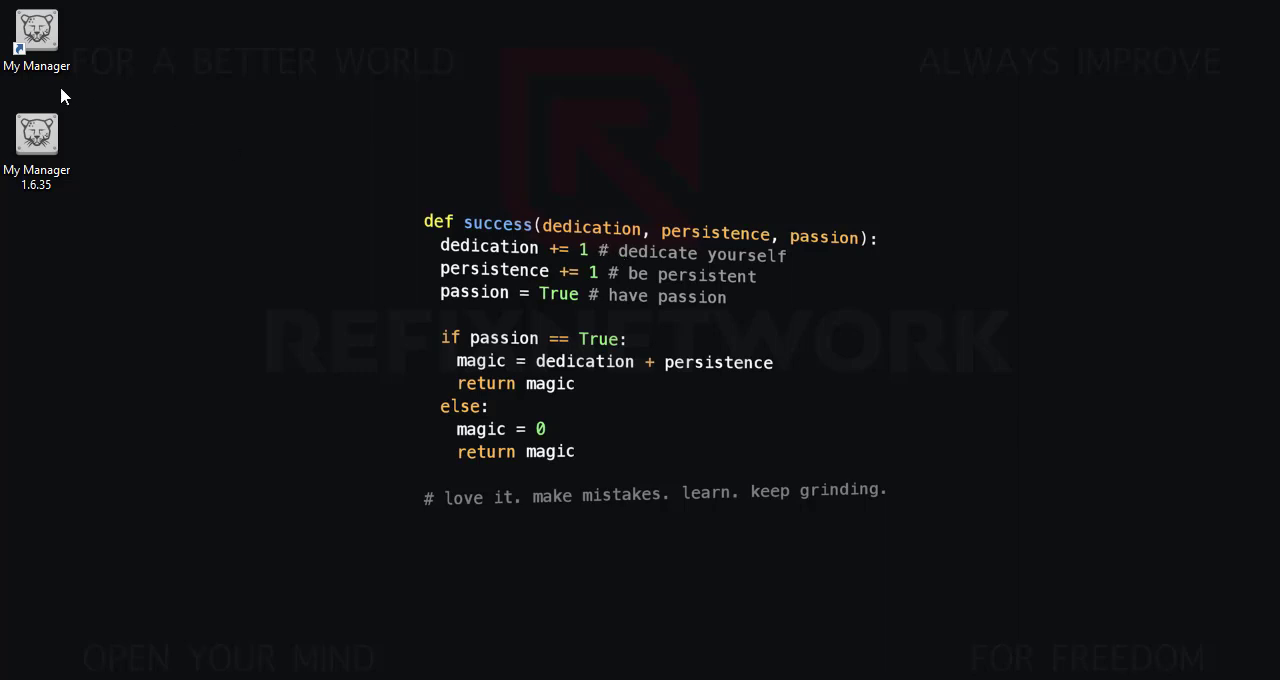
# - Install My Manager 1.6.35 in the default folder, agreeing to the license terms, and delete the installer from the desktop
pyautogui.click(60, 58)
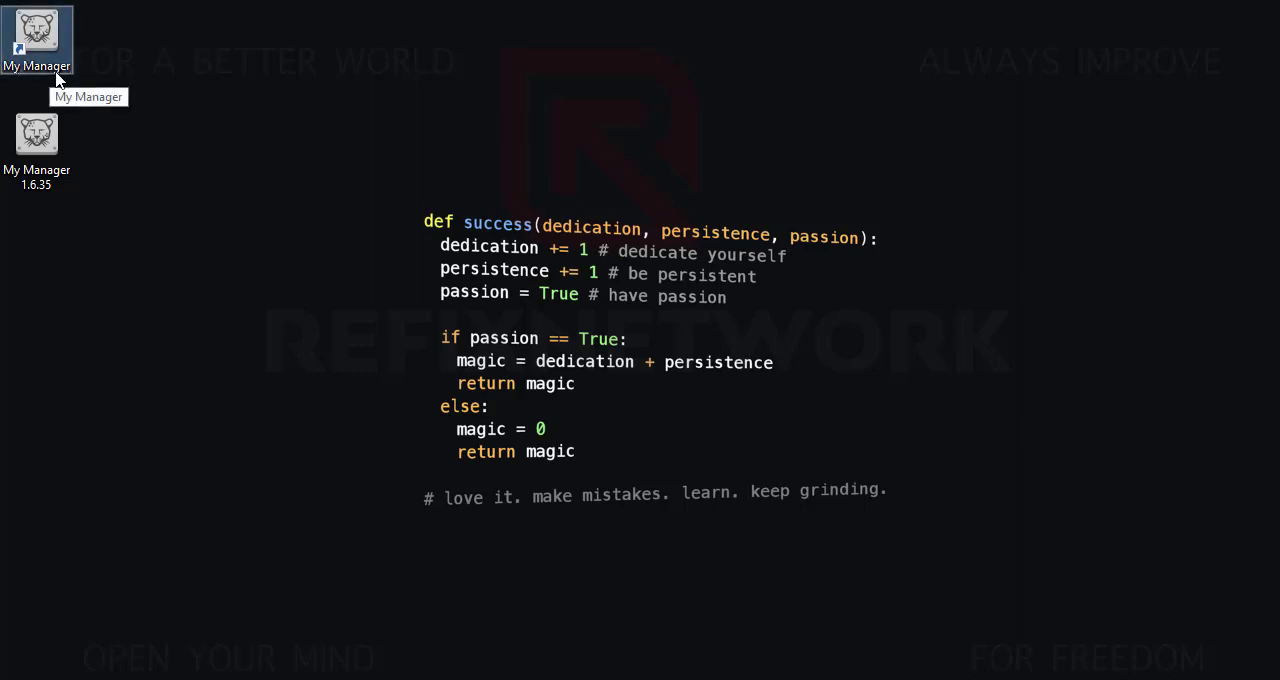
pyautogui.click(55, 163)
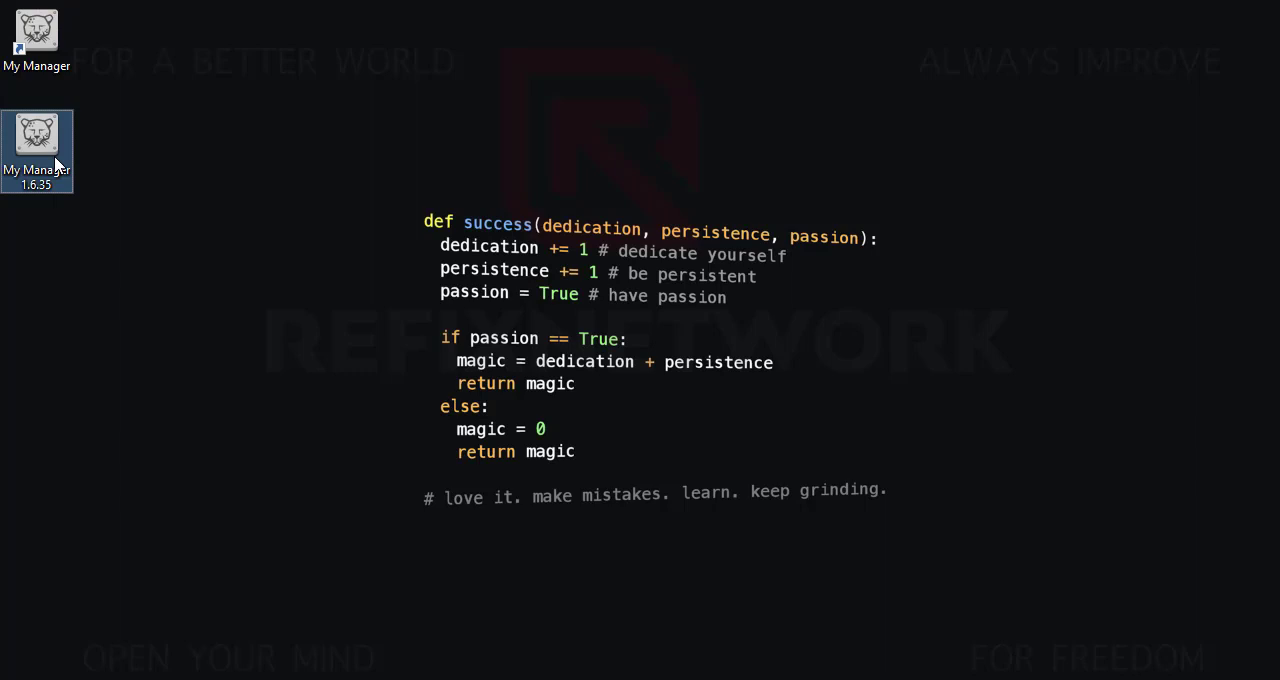
pyautogui.doubleClick(60, 150)
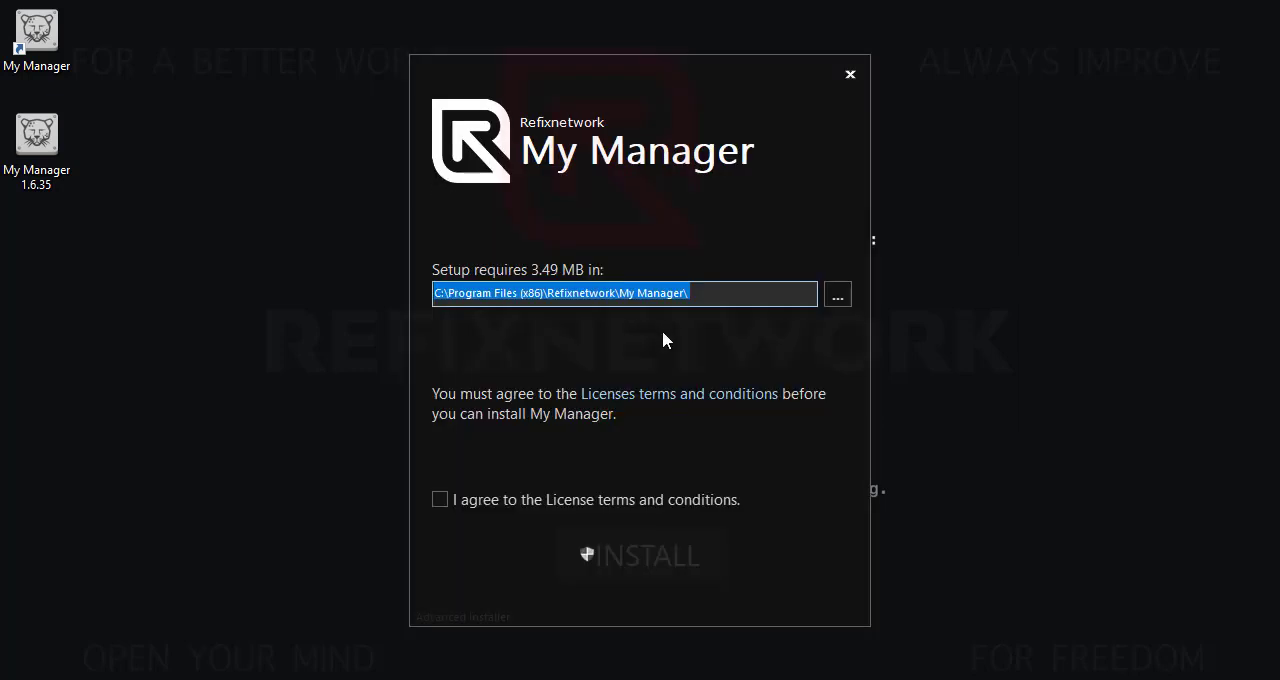
pyautogui.click(612, 504)
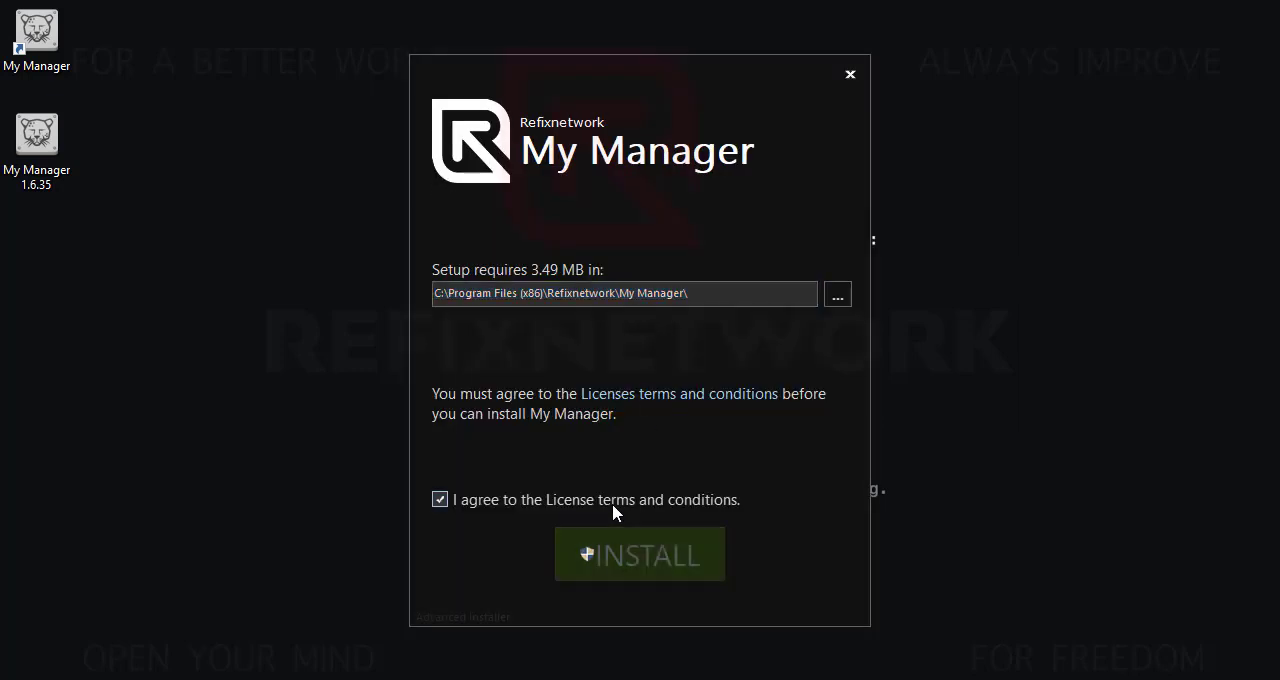
pyautogui.click(623, 556)
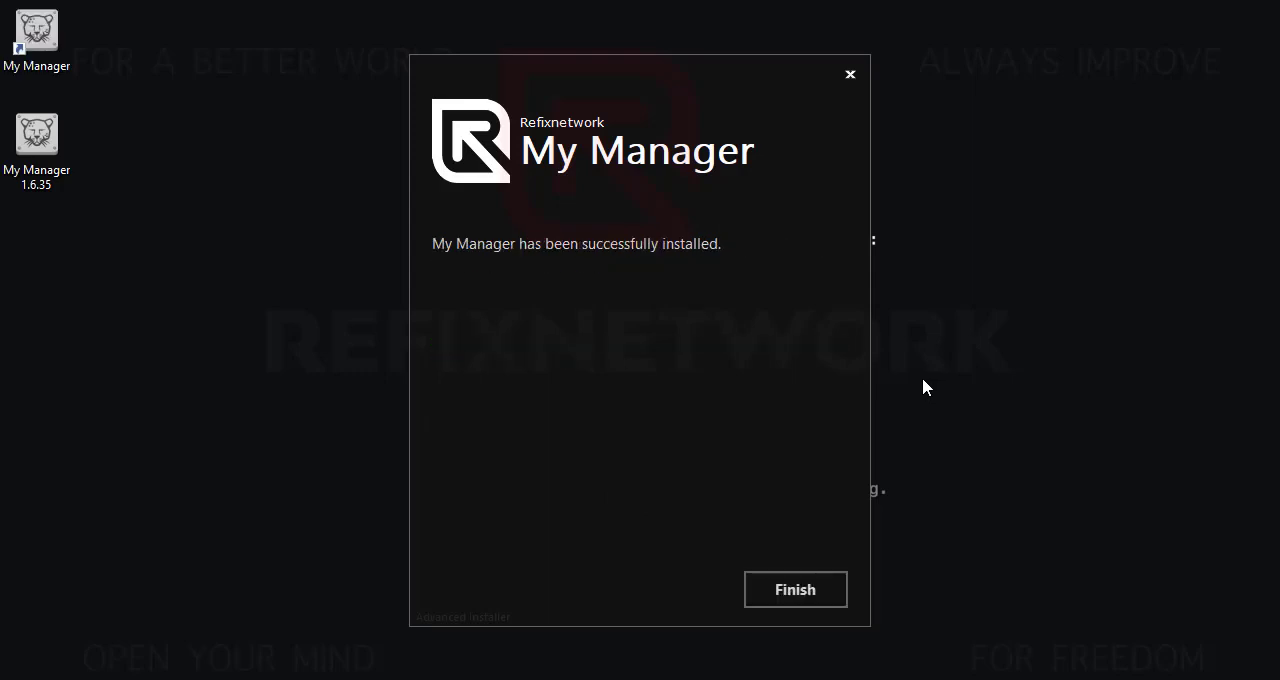
pyautogui.click(792, 588)
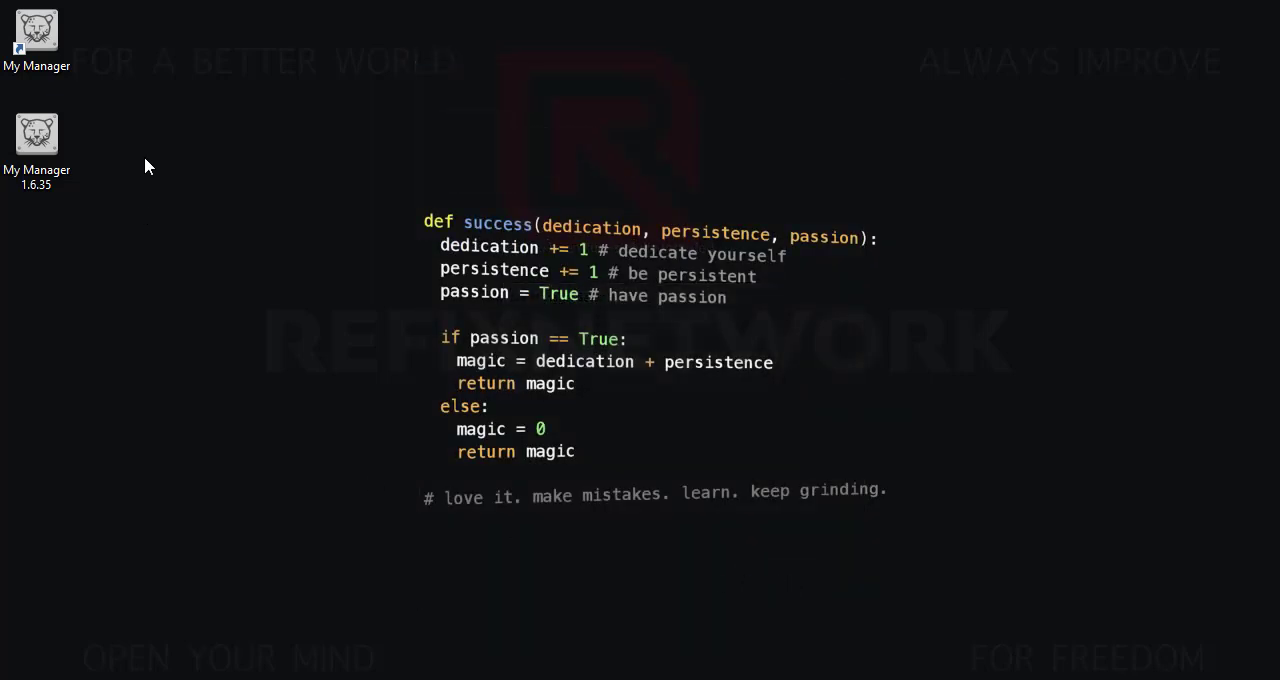
pyautogui.moveTo(158, 129); pyautogui.dragTo(1, 210)
pyautogui.press('Delete')
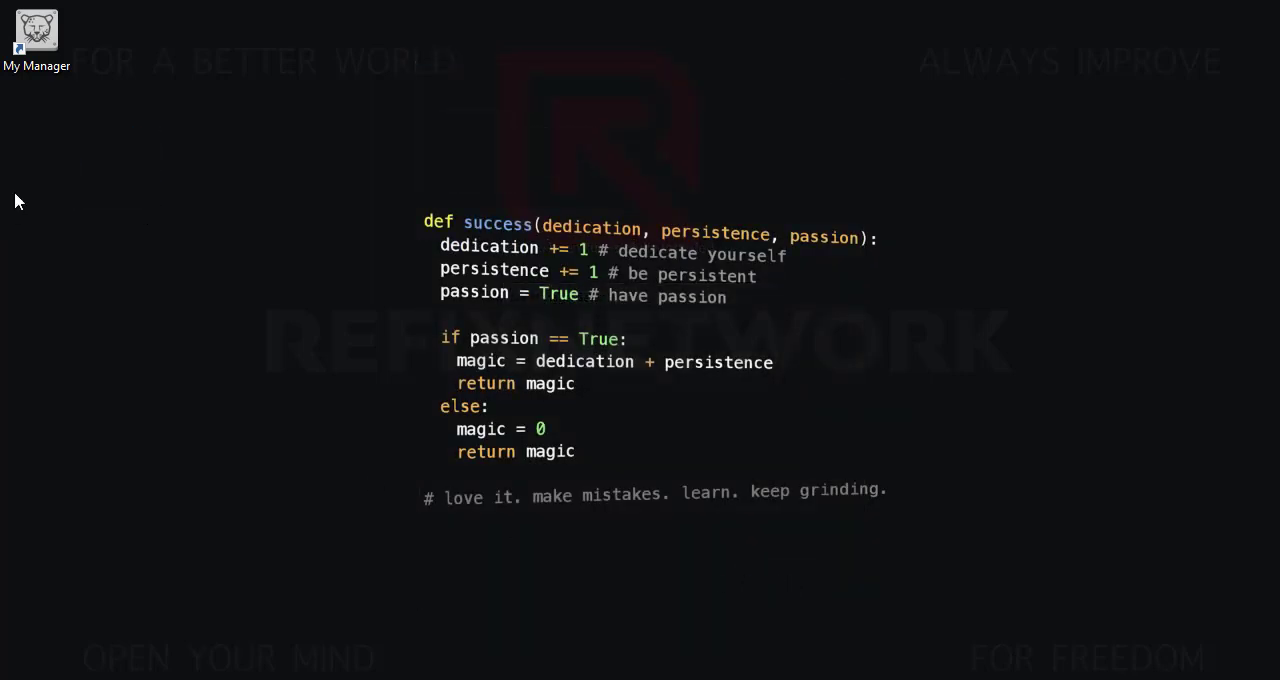
# - Launch My Manager from its desktop shortcut and log in with the account's username and password
pyautogui.click(45, 42)
pyautogui.doubleClick(45, 42)
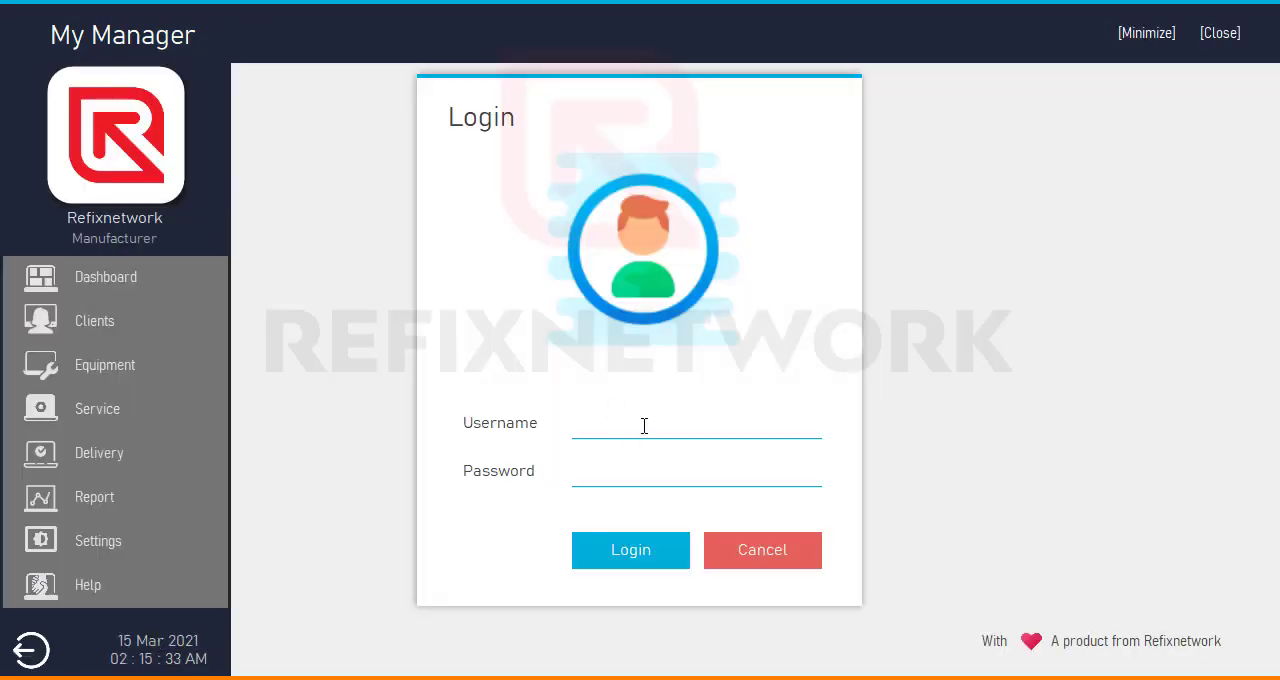
pyautogui.click(644, 426)
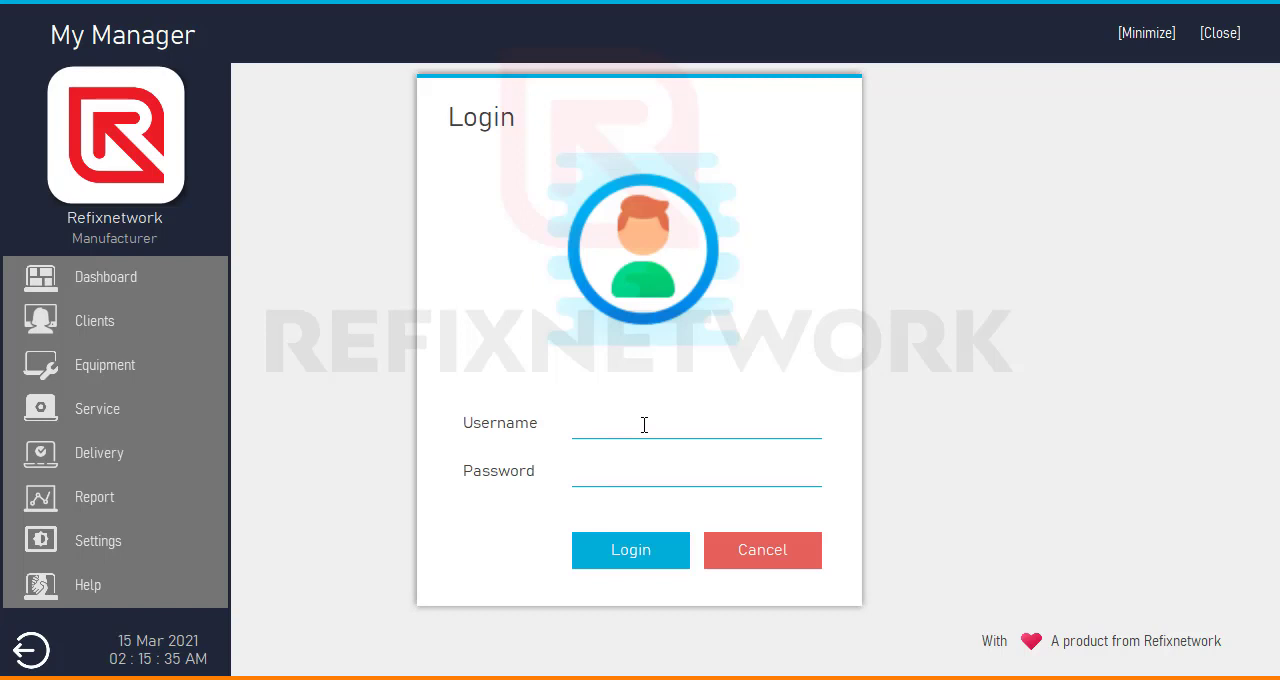
pyautogui.write('a')
pyautogui.press('Tab')
pyautogui.press('Return')
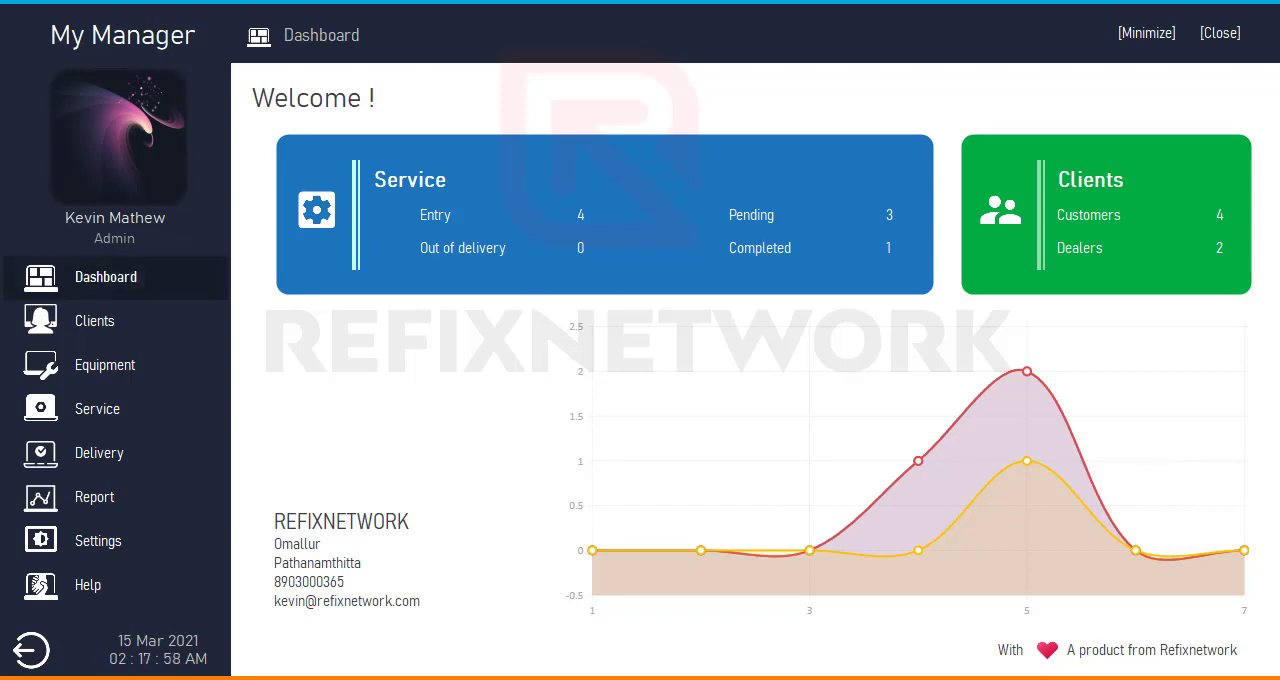
# - Examine the service, pending and completed figures at individual points of the dashboard chart
pyautogui.moveTo(1250, 559)
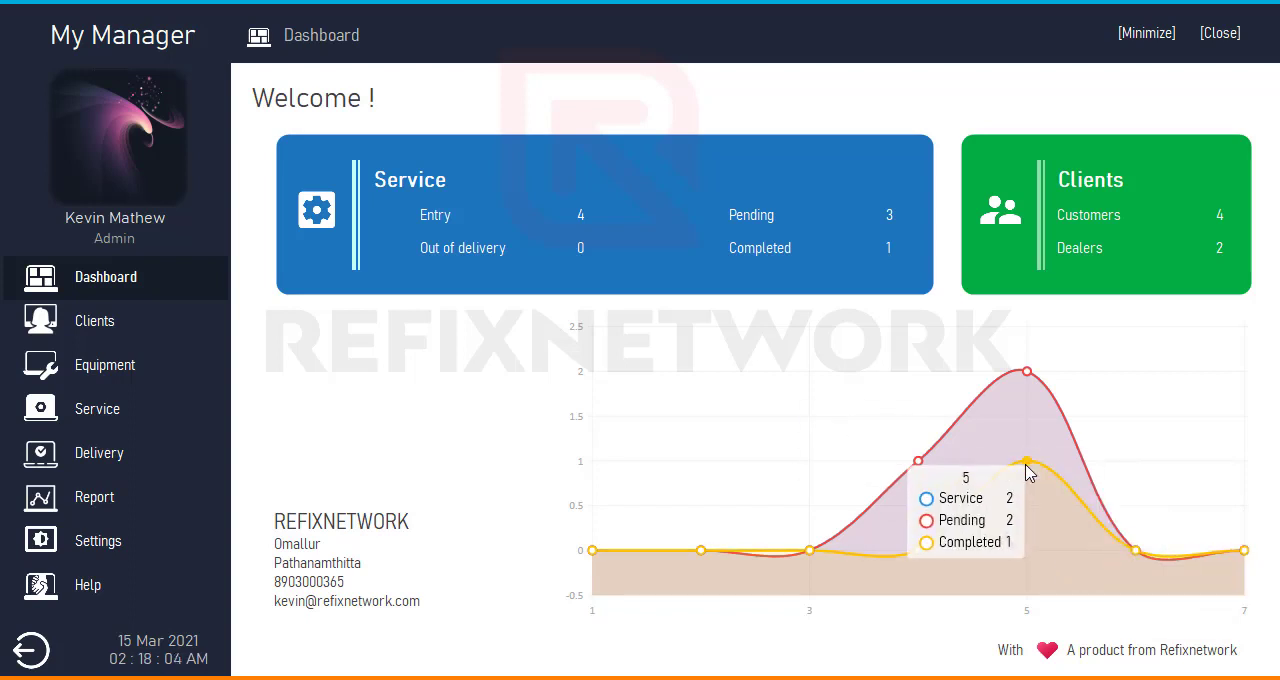
pyautogui.moveTo(918, 467)
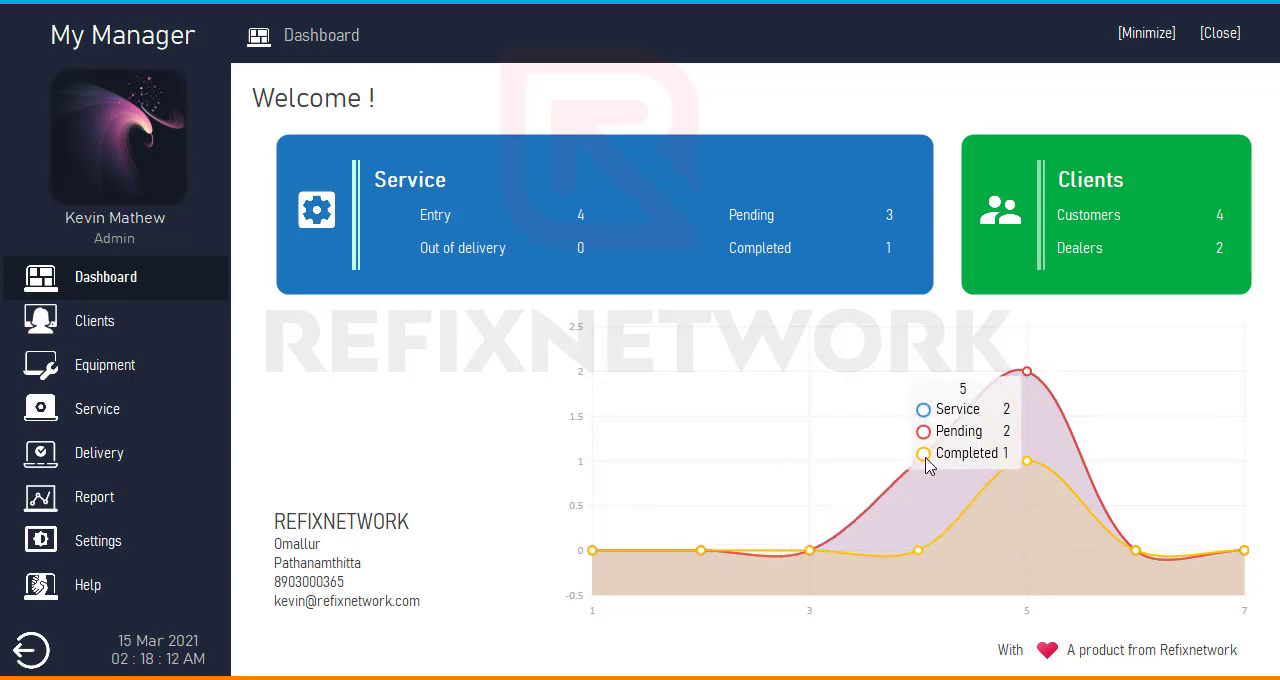
pyautogui.moveTo(704, 551)
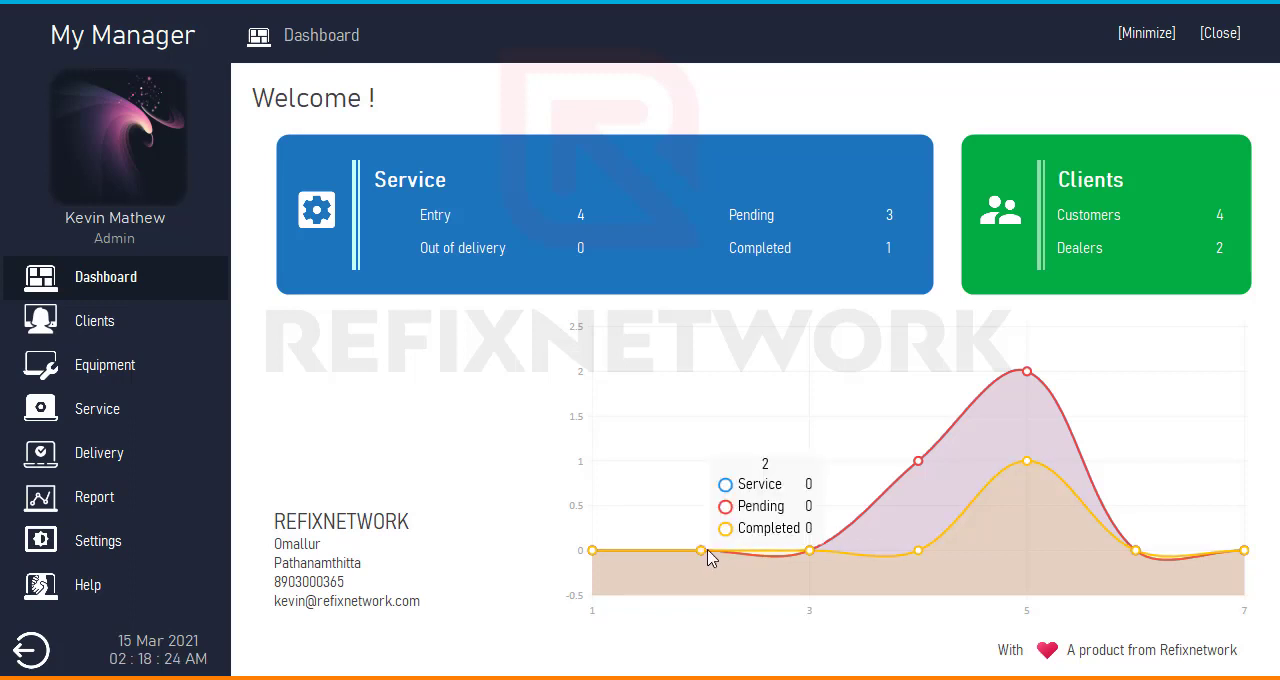
pyautogui.moveTo(808, 556)
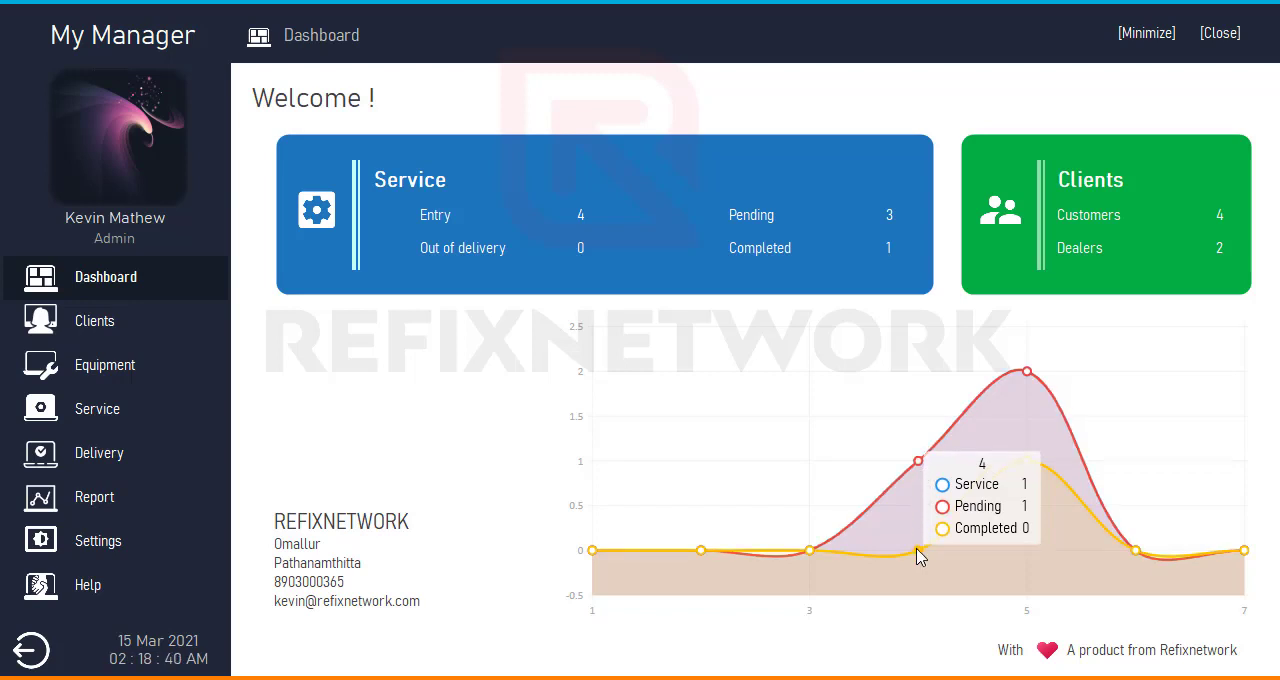
pyautogui.moveTo(1025, 378)
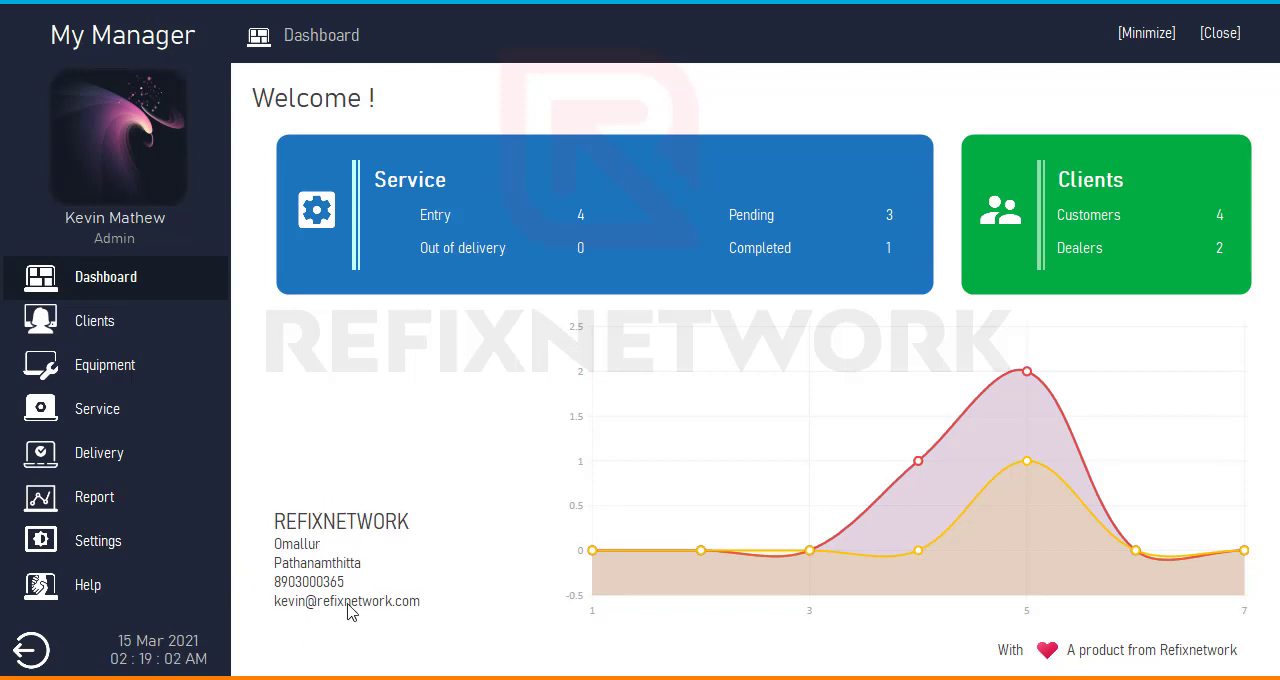
# - Open the image selection for the profile picture and close it without choosing a file
pyautogui.click(104, 146)
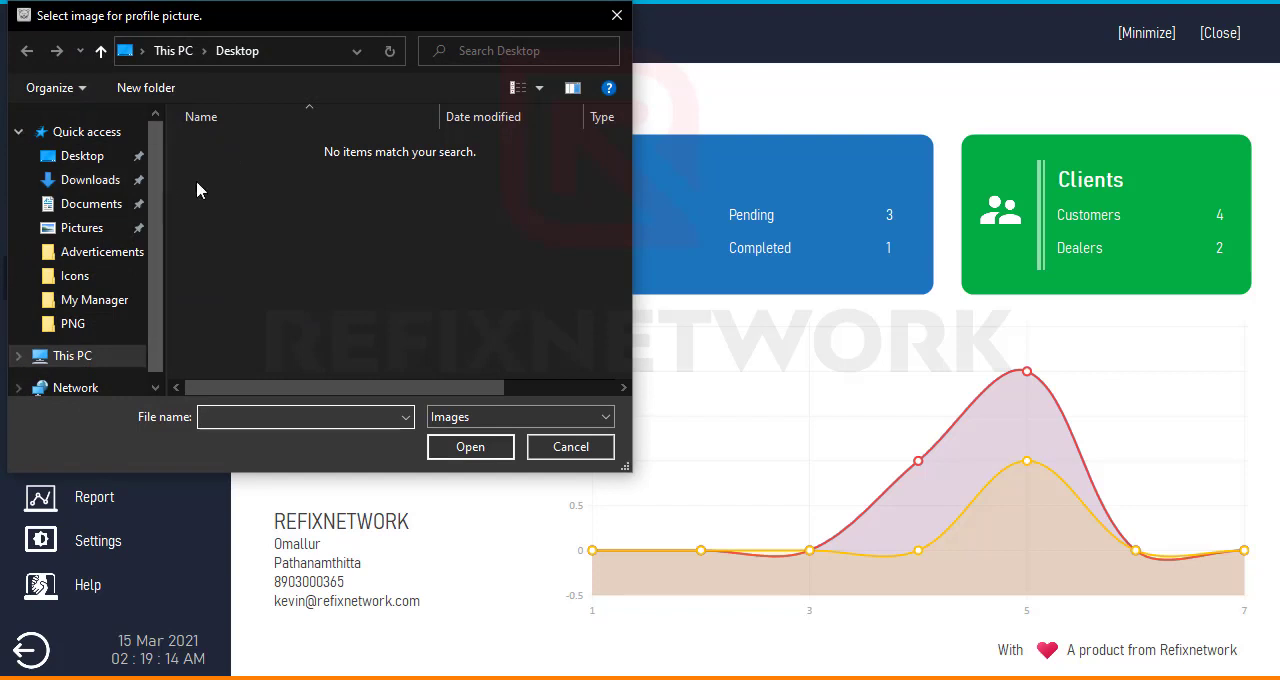
pyautogui.click(617, 15)
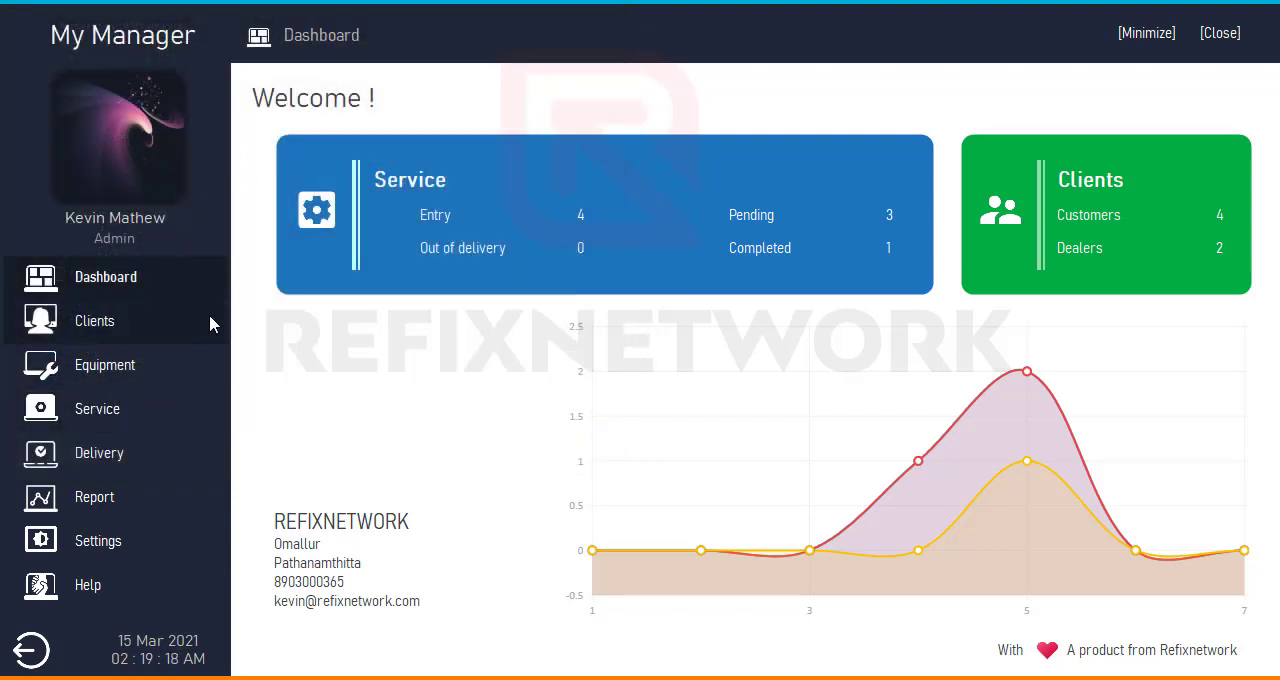
# - Open the client entry page and look through its contact fields and the Customer and Dealer client types
pyautogui.click(161, 330)
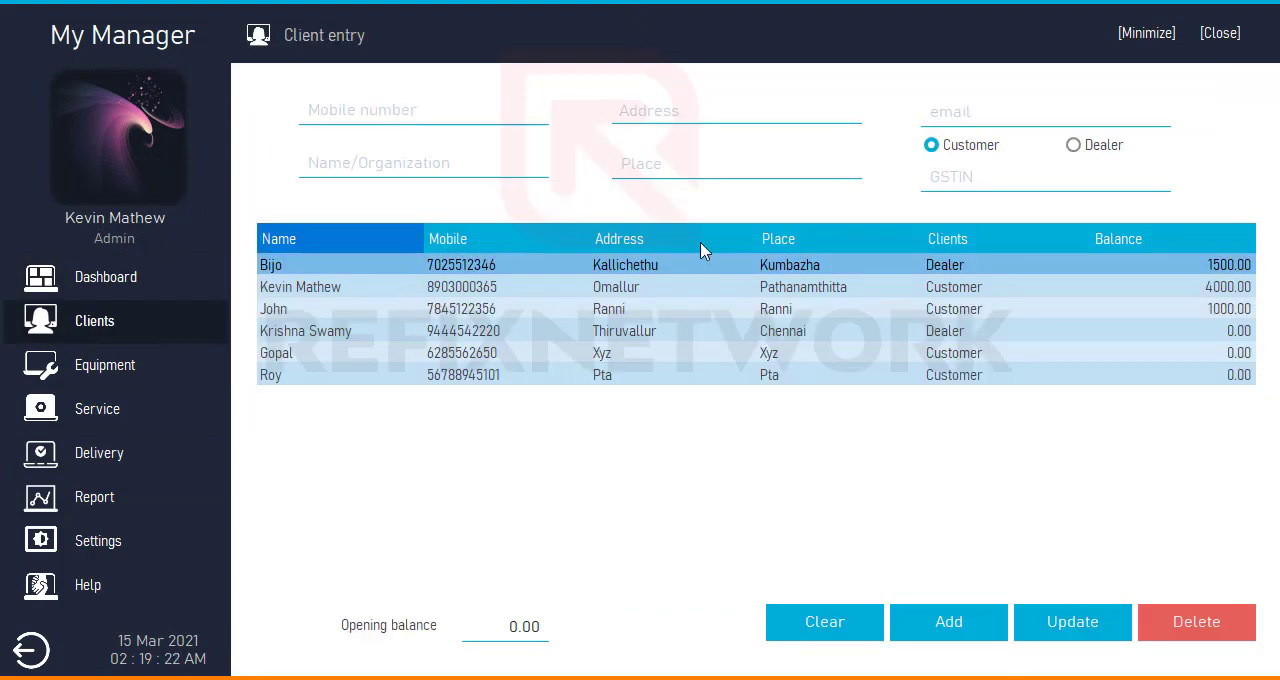
pyautogui.click(426, 112)
pyautogui.click(647, 119)
pyautogui.click(1005, 114)
pyautogui.click(1073, 145)
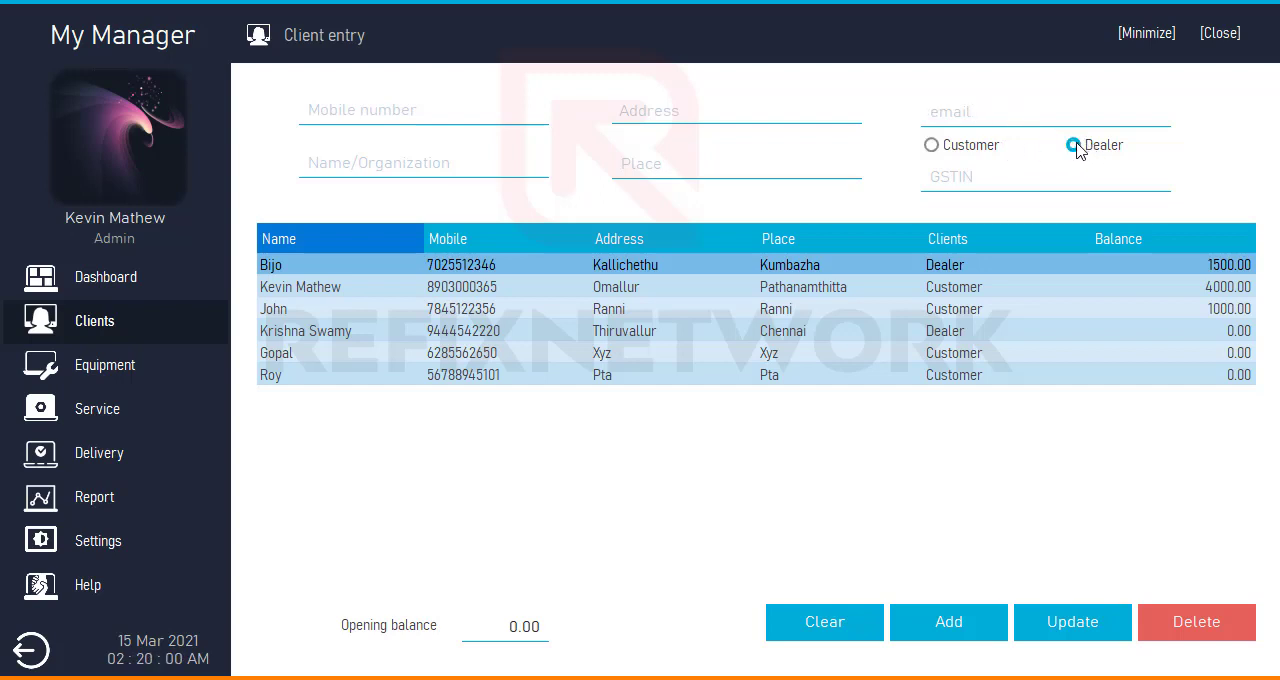
pyautogui.click(995, 148)
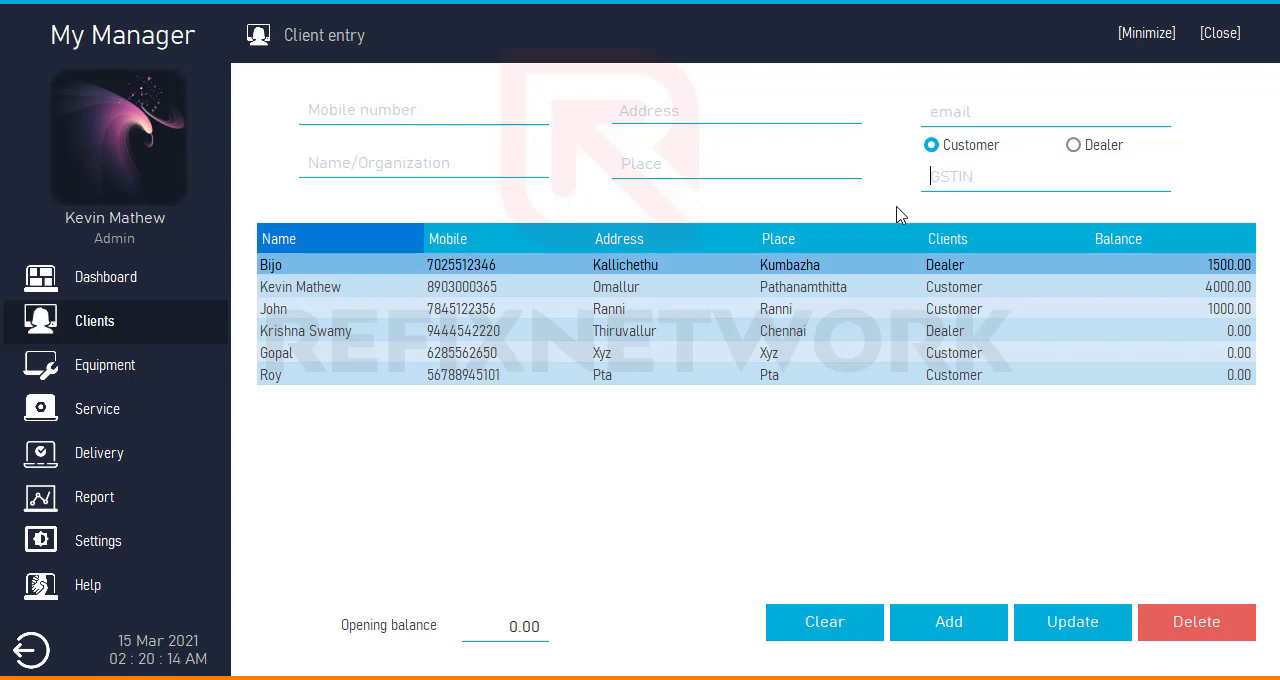
# - Set the client type to Dealer and the opening balance to 5000 in the blank client entry
pyautogui.click(1107, 150)
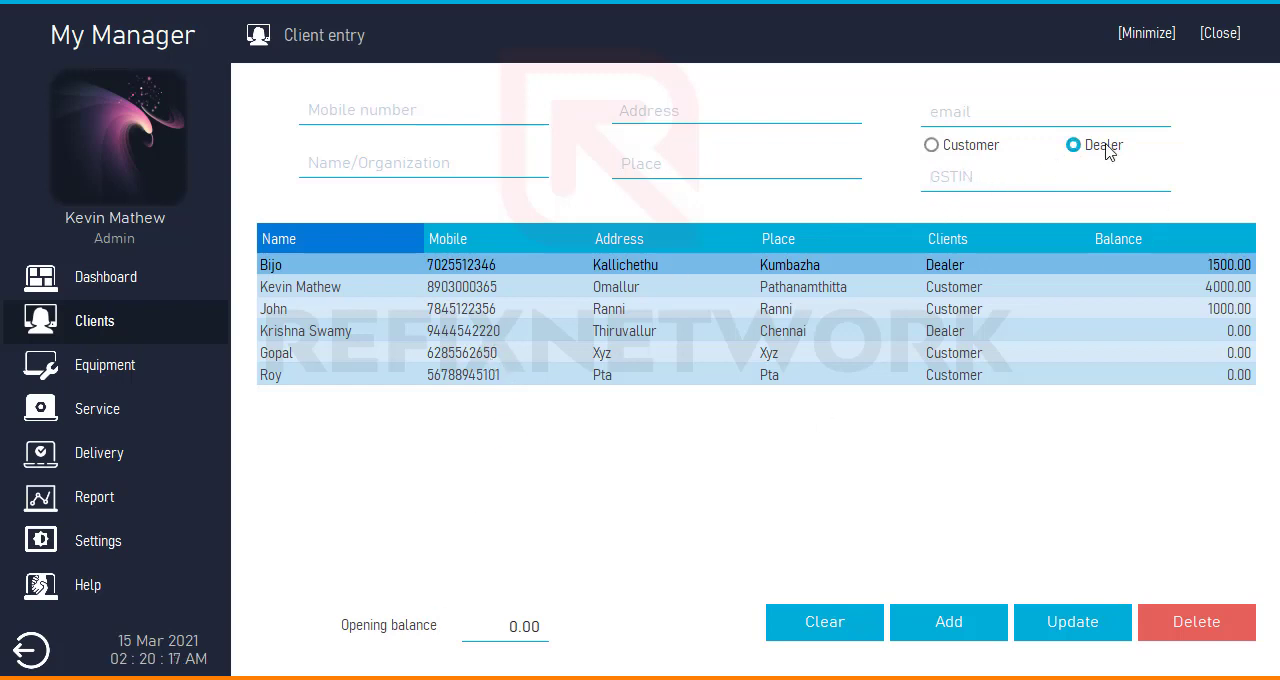
pyautogui.click(506, 626)
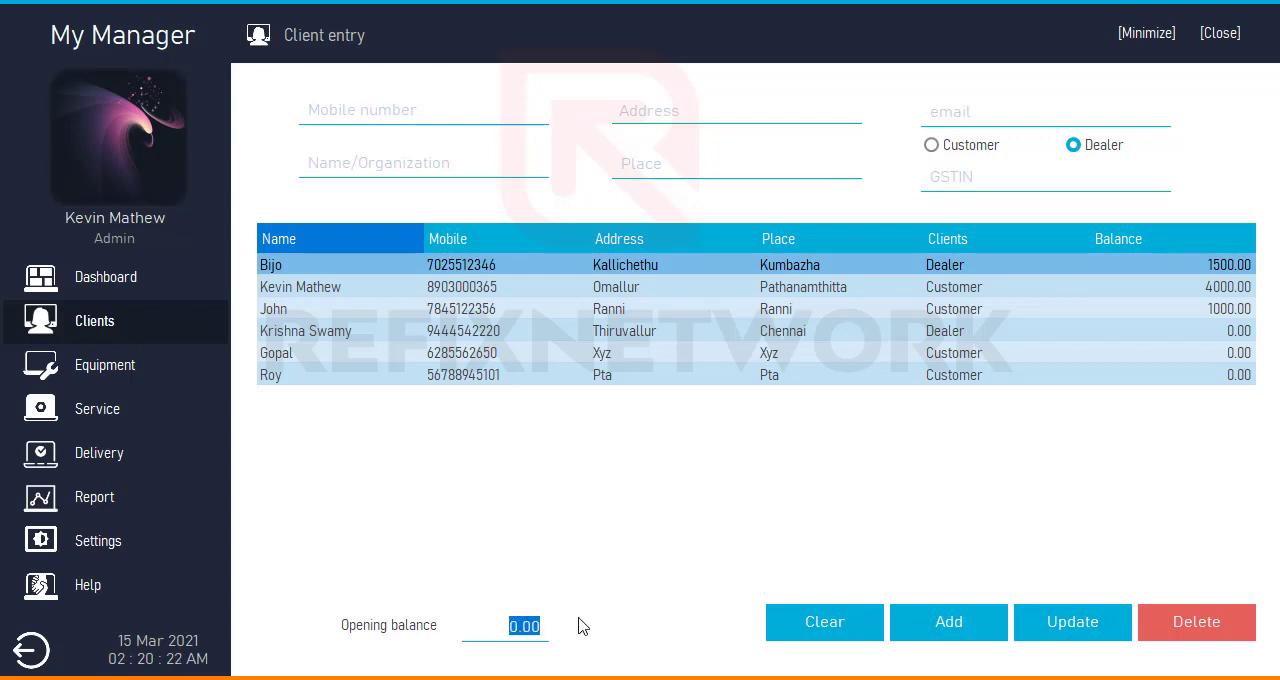
pyautogui.write('5000')
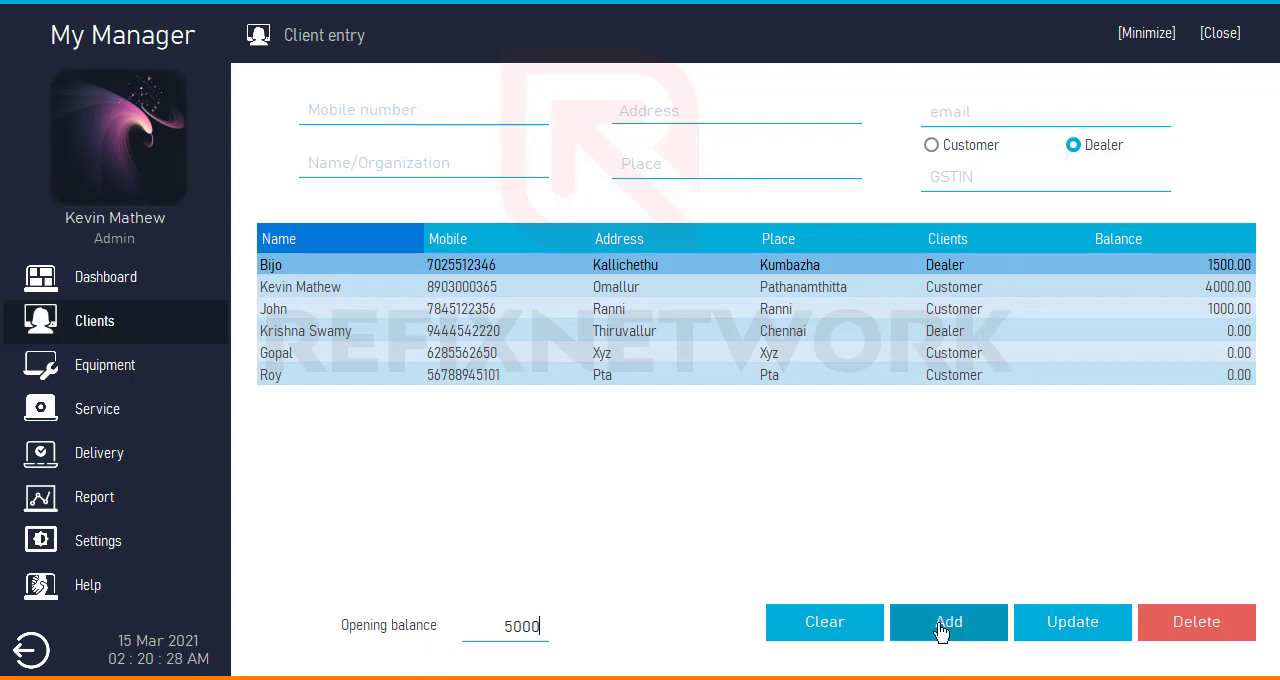
# - Load several existing records from the client list one after another to view their details in the entry form
pyautogui.click(784, 378)
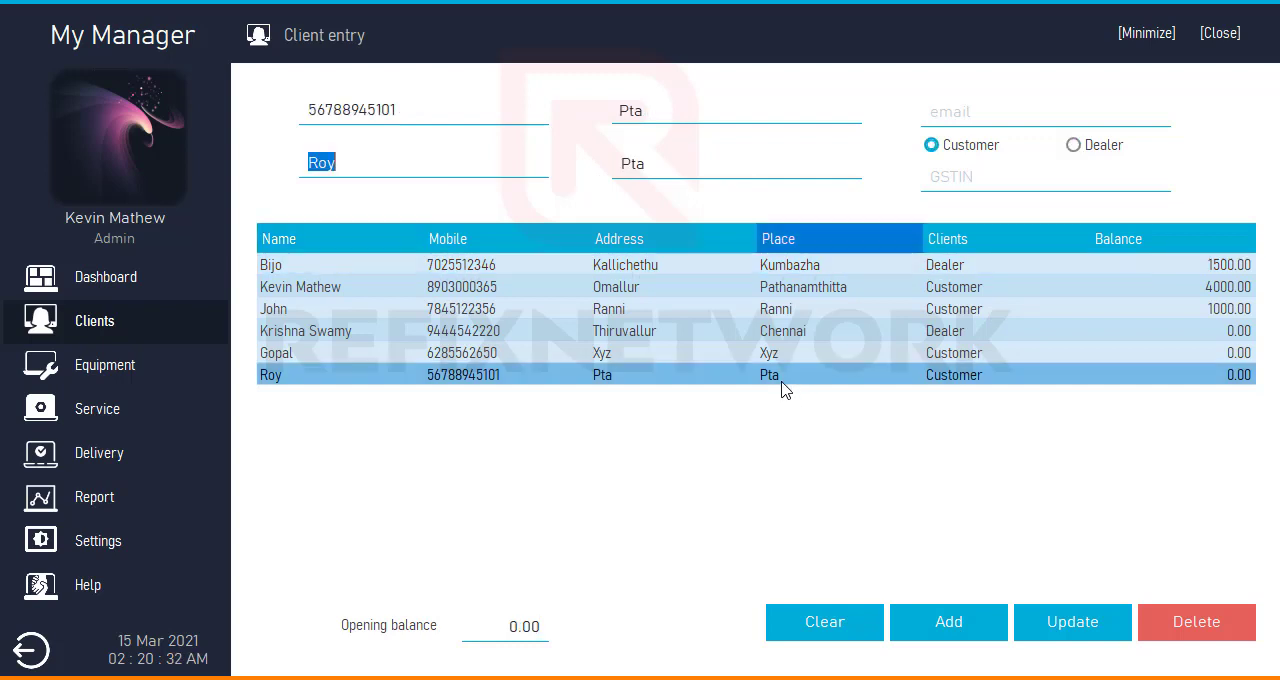
pyautogui.click(784, 354)
pyautogui.click(785, 333)
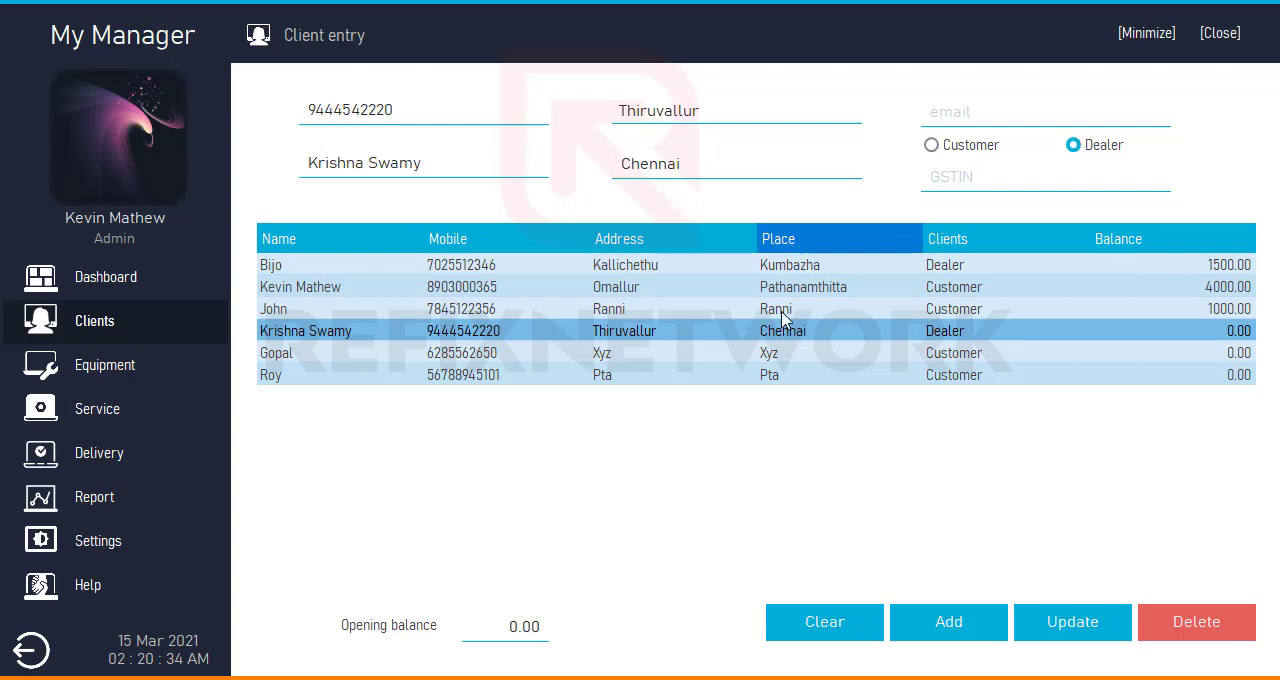
pyautogui.click(784, 311)
pyautogui.click(782, 288)
# - Update the customer with address Xyz to an opening balance of 1000.00 and reselect the record to check it
pyautogui.click(792, 353)
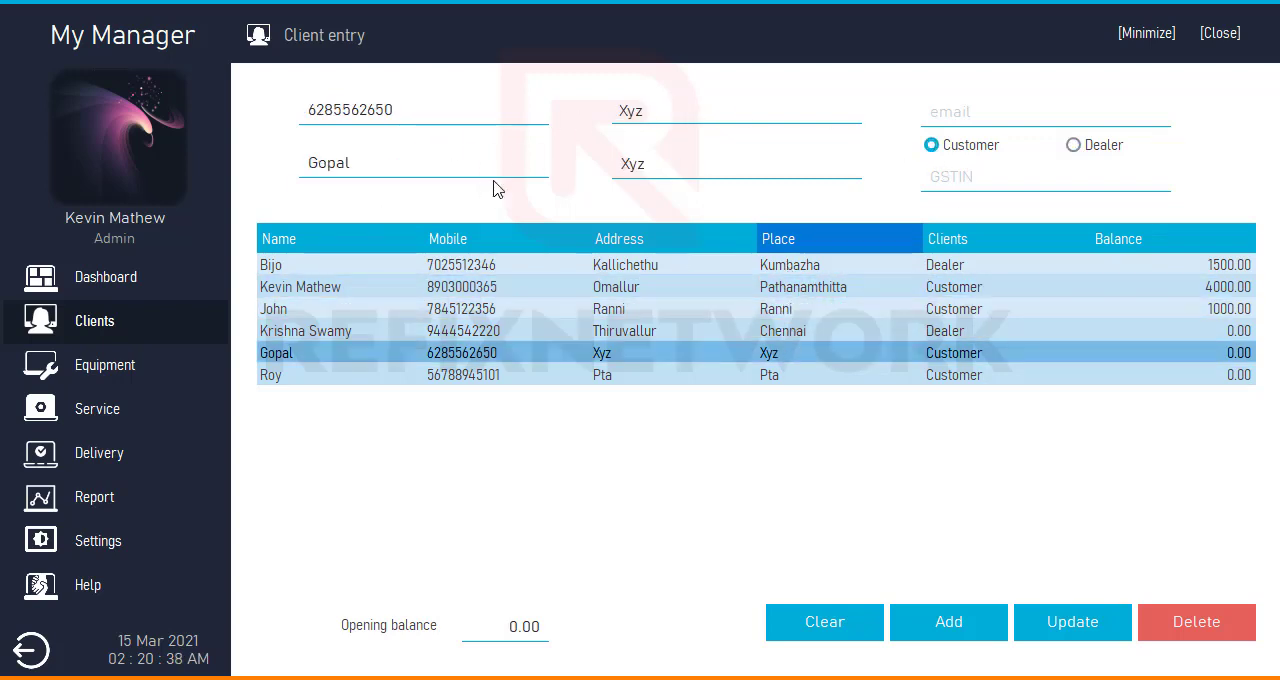
pyautogui.click(499, 628)
pyautogui.moveTo(499, 628); pyautogui.dragTo(737, 638)
pyautogui.write('1000.00')
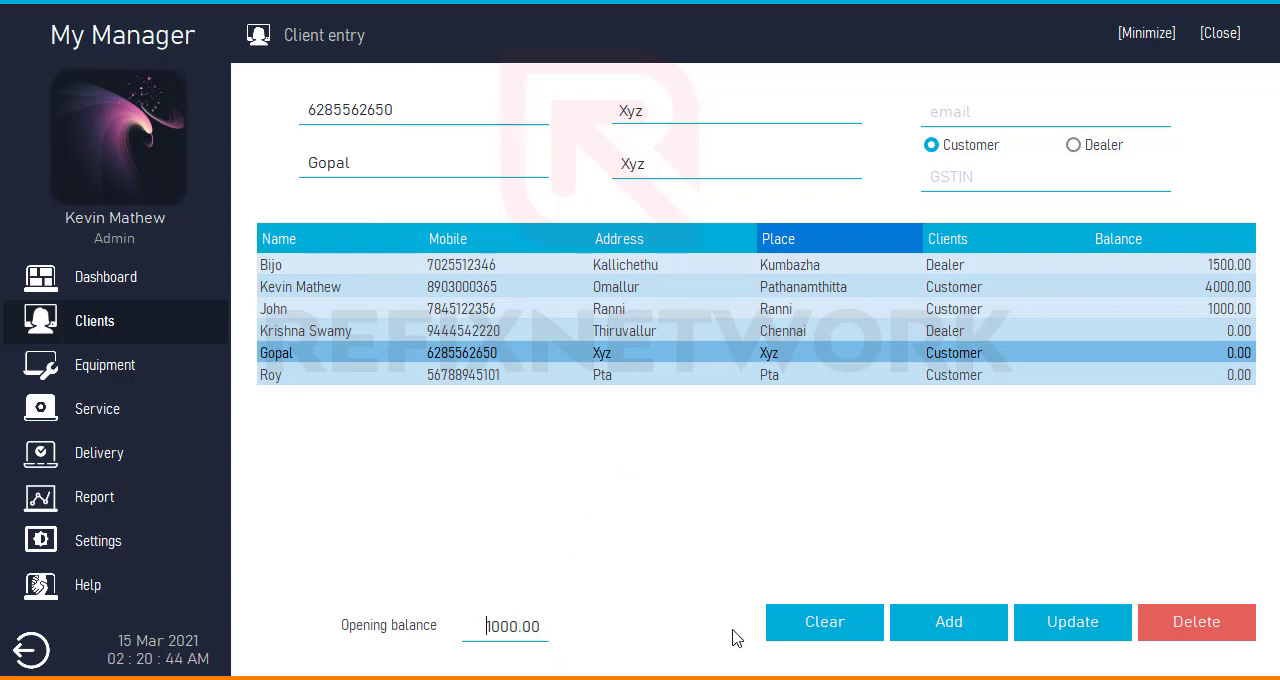
pyautogui.click(1037, 626)
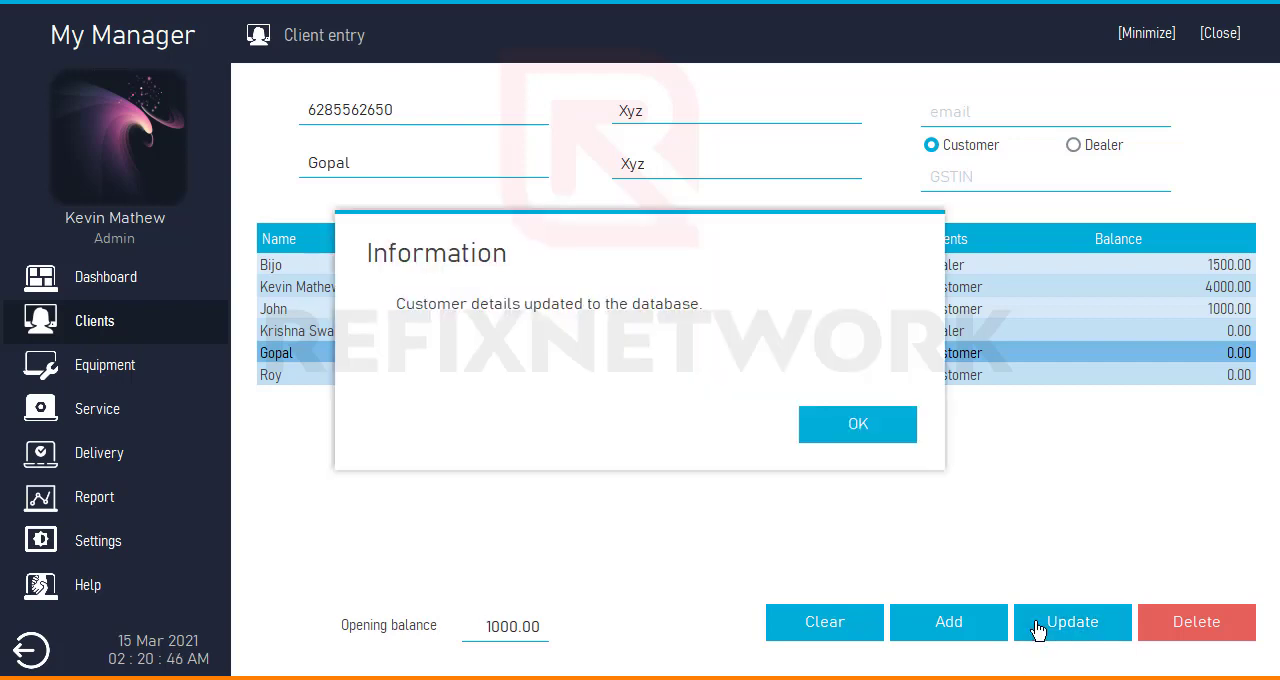
pyautogui.click(879, 436)
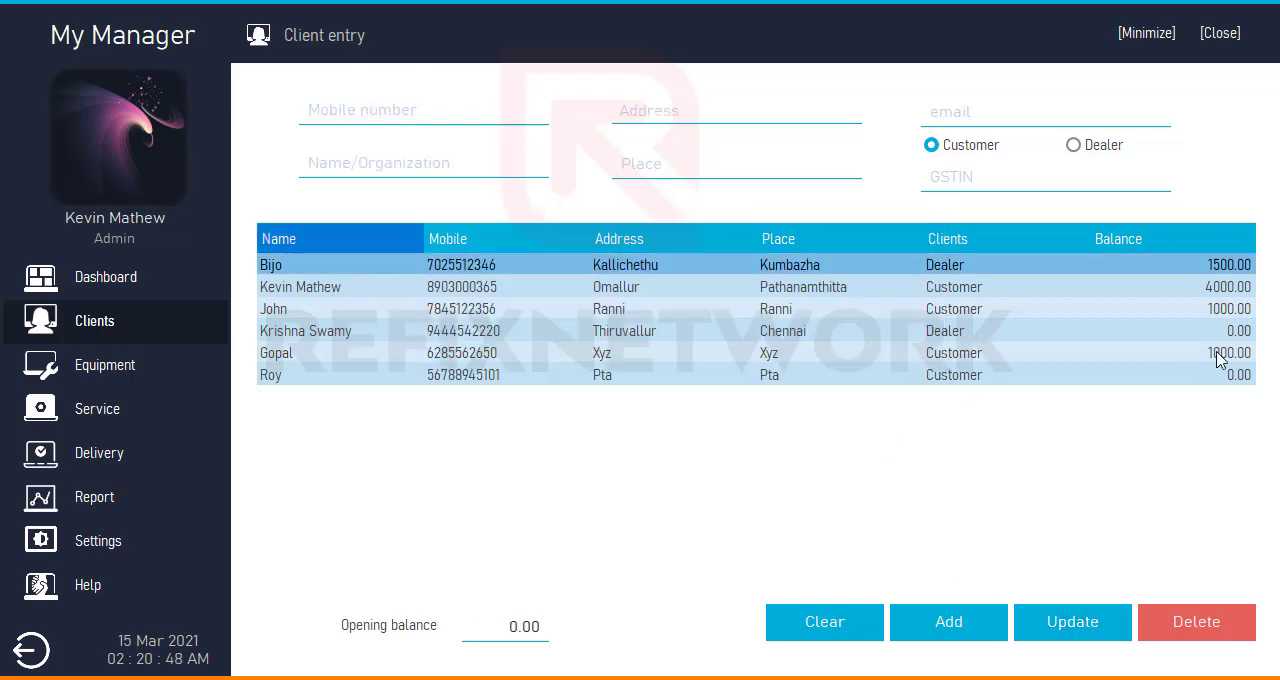
pyautogui.click(1219, 361)
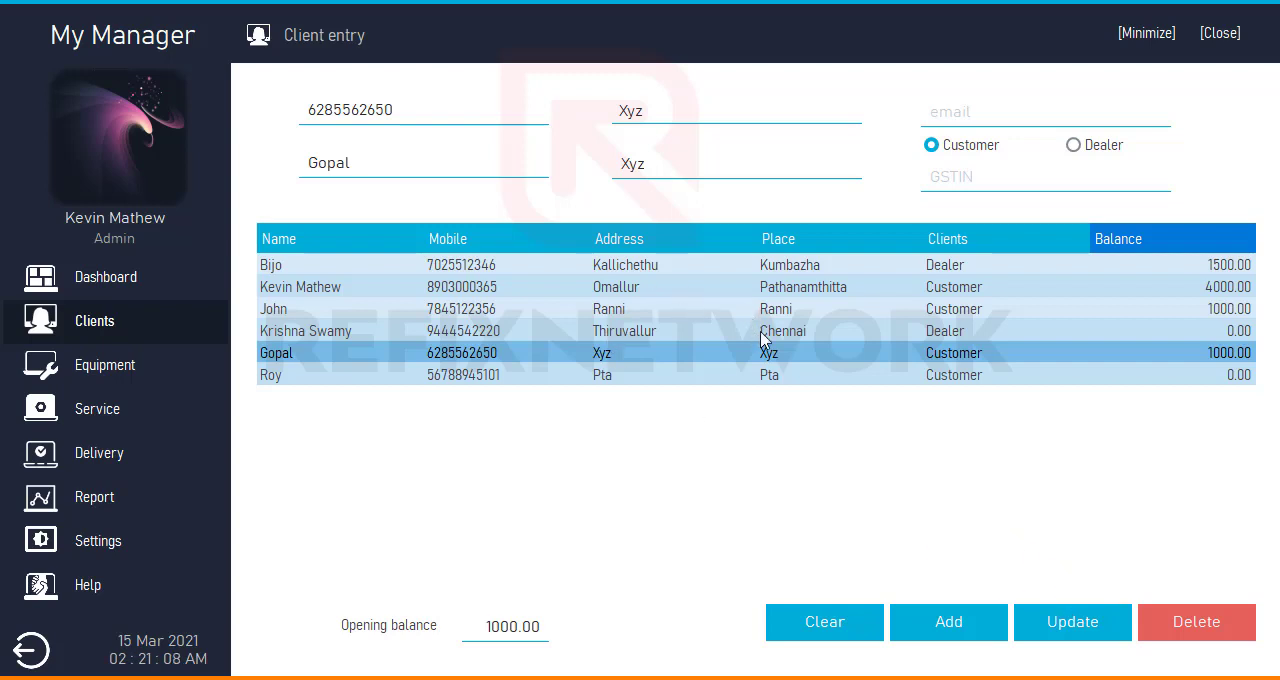
# - Delete the customer record with address Pta from the client list
pyautogui.click(669, 380)
pyautogui.click(1172, 622)
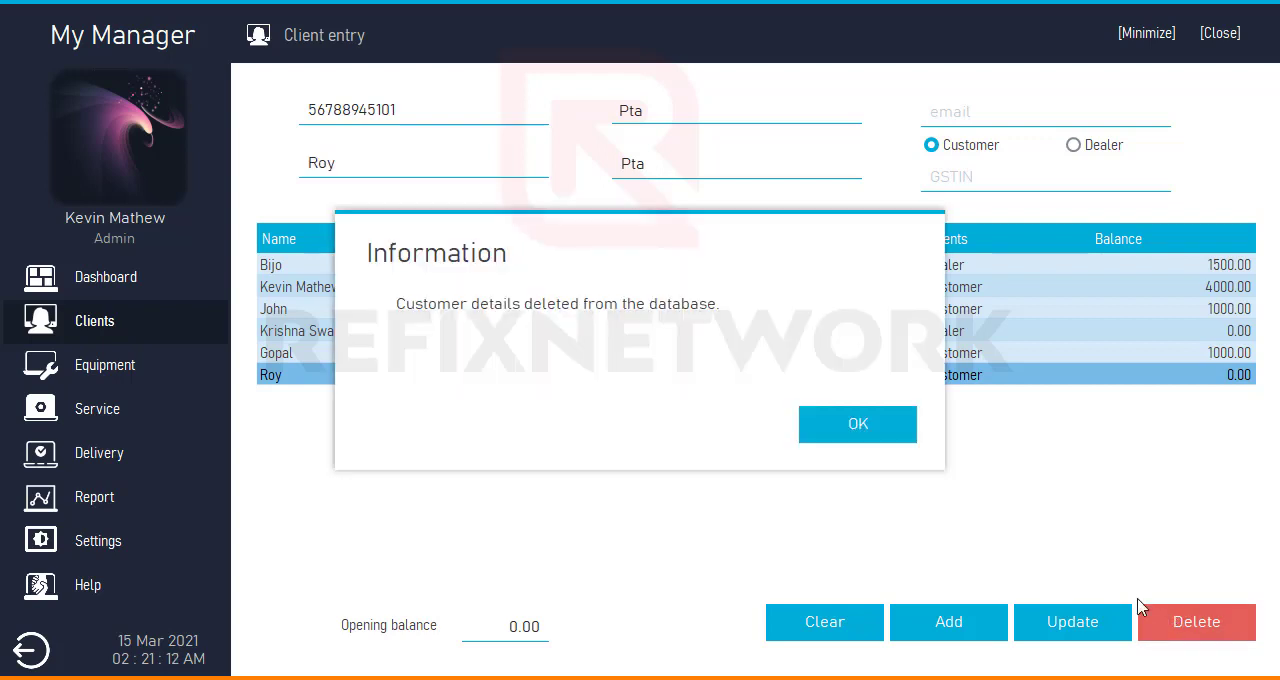
pyautogui.click(854, 438)
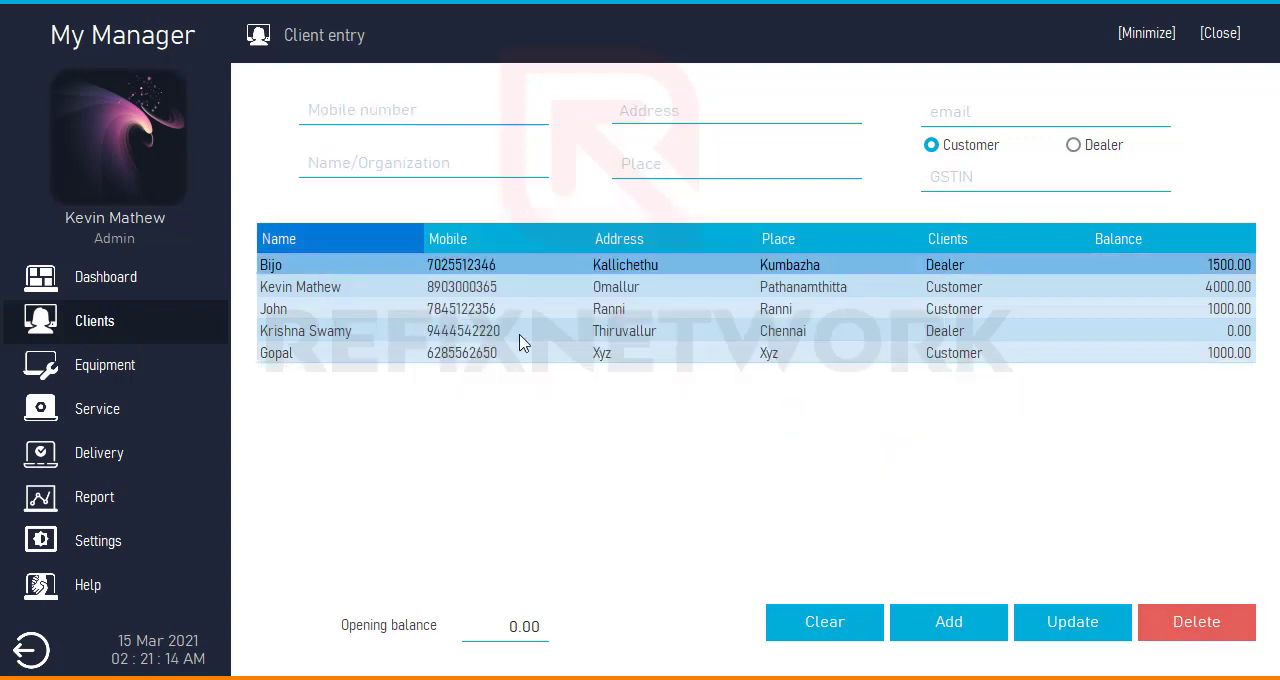
# - Open the equipment entry page and highlight the service ID's prefix, year and running number in turn
pyautogui.click(79, 367)
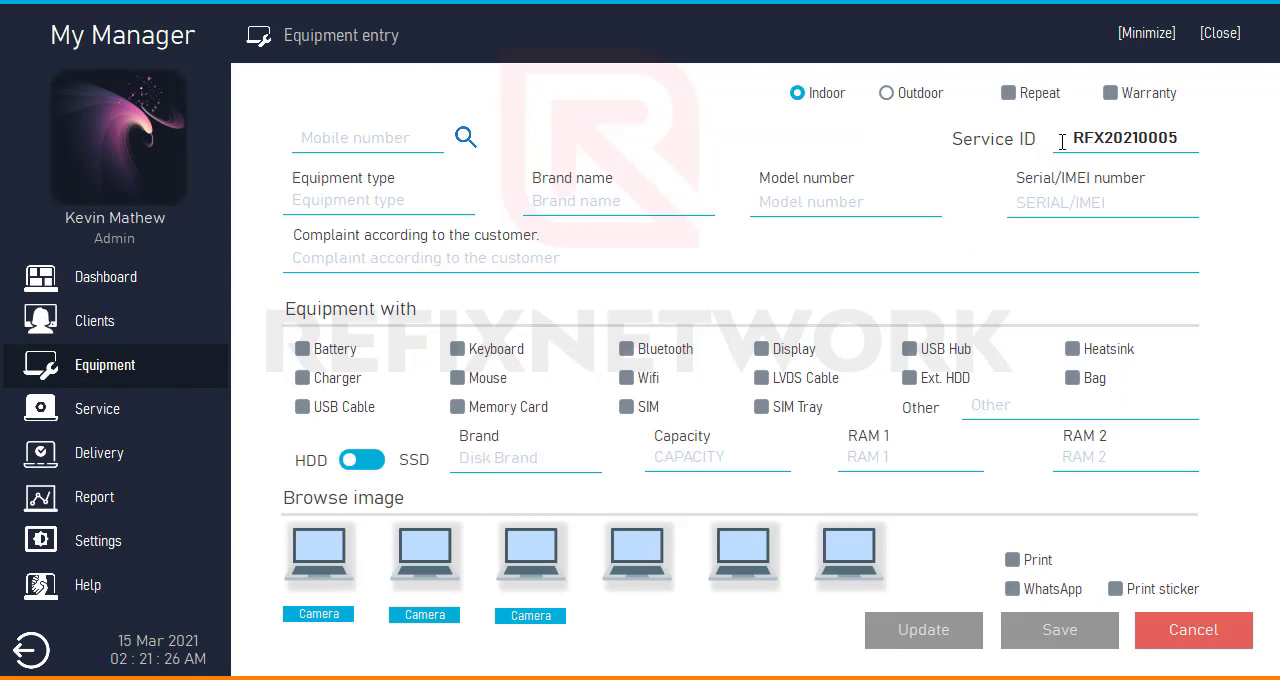
pyautogui.moveTo(1073, 140); pyautogui.dragTo(1105, 142)
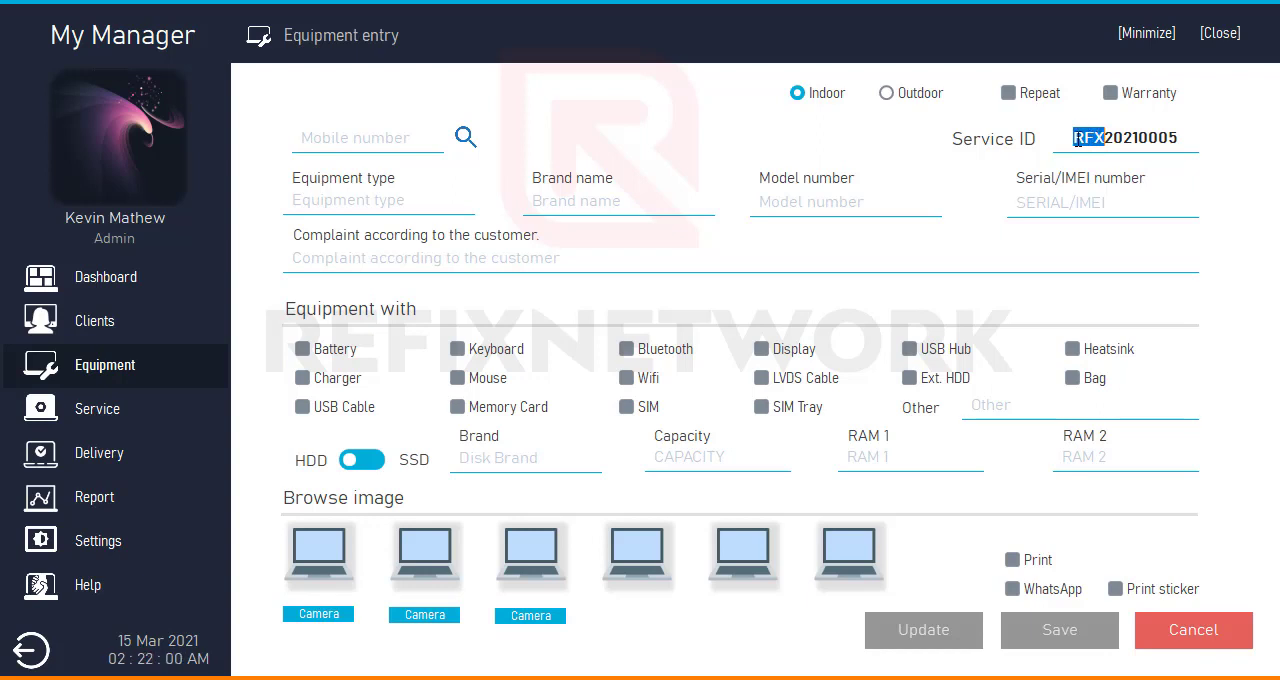
pyautogui.moveTo(1105, 138); pyautogui.dragTo(1140, 138)
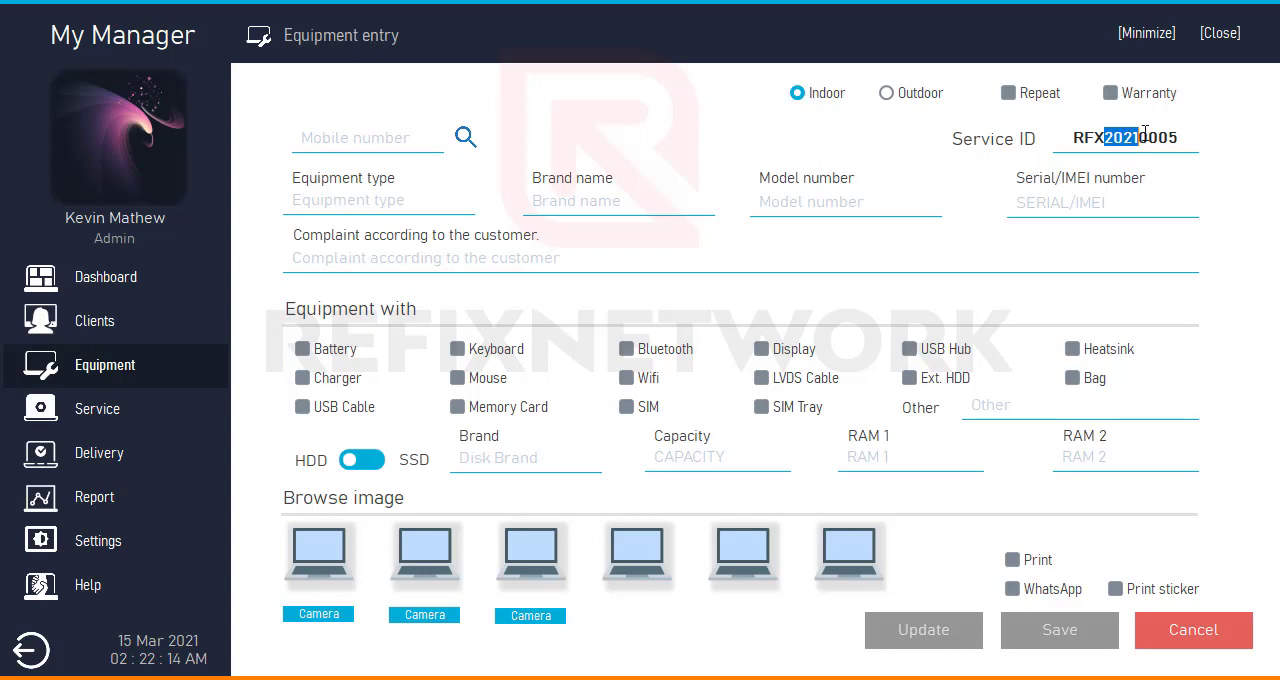
pyautogui.moveTo(1140, 133); pyautogui.dragTo(1178, 133)
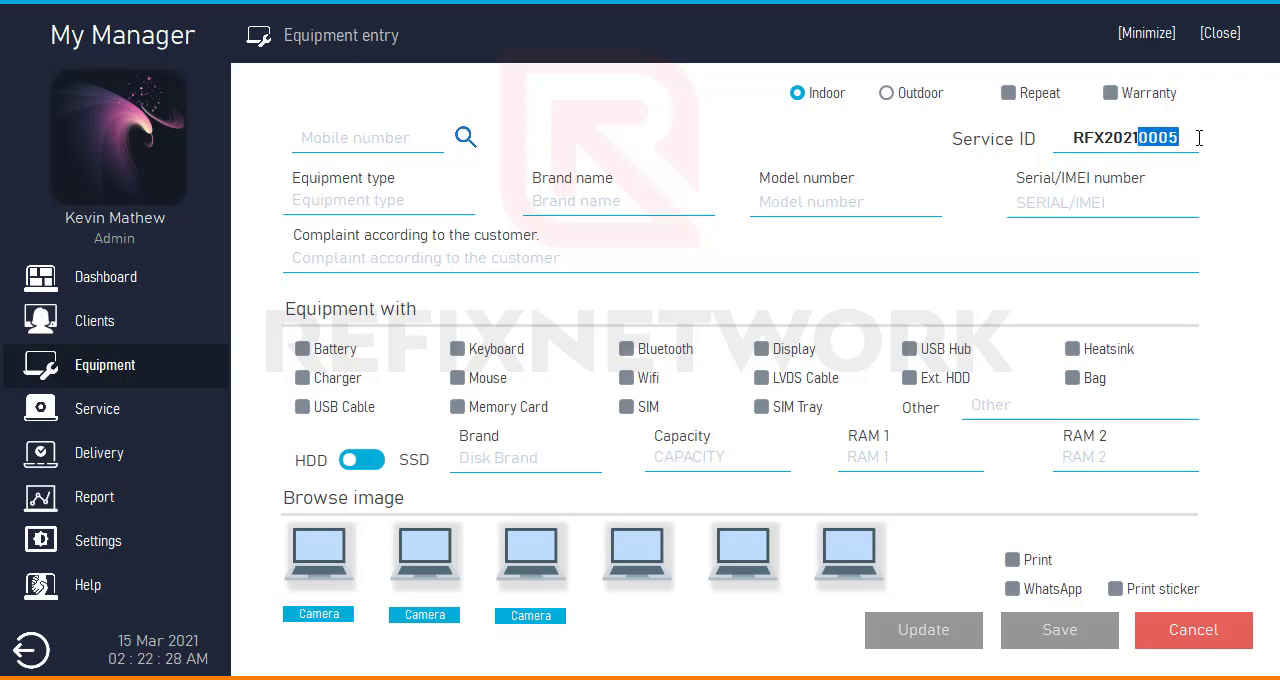
# - Highlight the full service ID, try the Outdoor and Repeat options, and return the equipment entry to Indoor without Repeat
pyautogui.moveTo(1191, 137); pyautogui.dragTo(1043, 141)
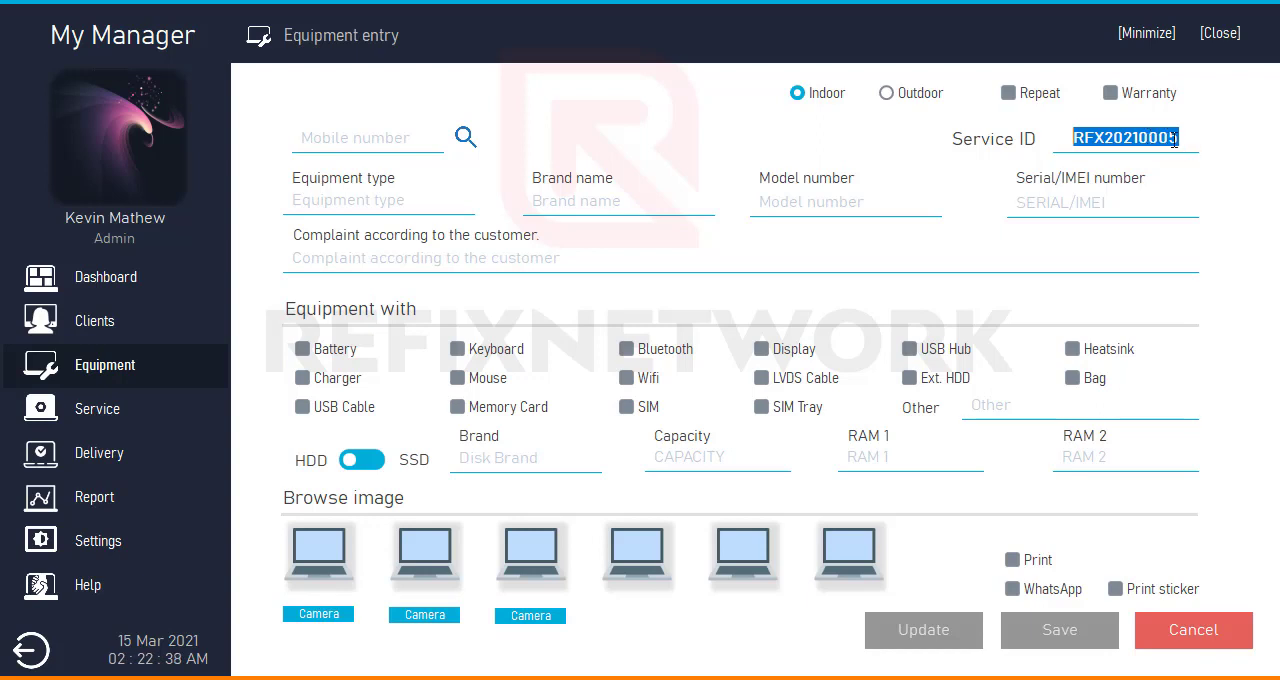
pyautogui.click(922, 104)
pyautogui.click(826, 100)
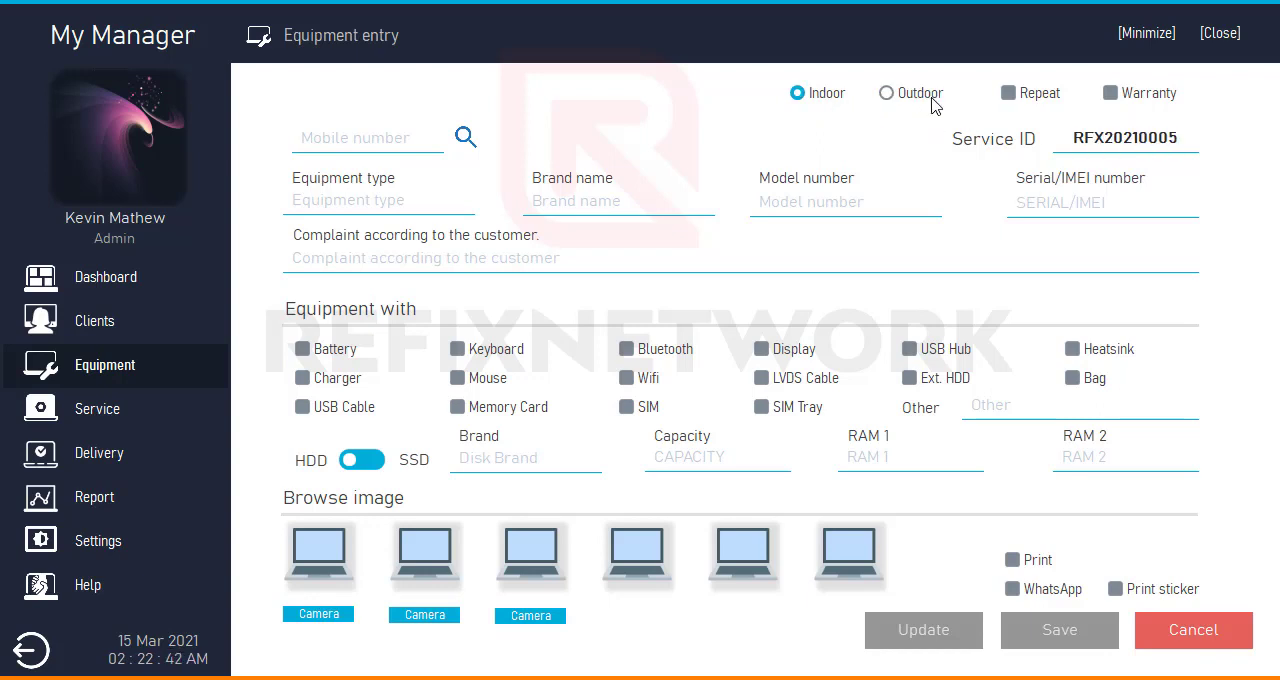
pyautogui.click(930, 99)
pyautogui.click(1024, 92)
pyautogui.click(1028, 92)
pyautogui.click(845, 94)
# - Open the client selection list from the mobile number lookup and switch its search criterion to Name and back to Mobile
pyautogui.click(323, 129)
pyautogui.click(464, 139)
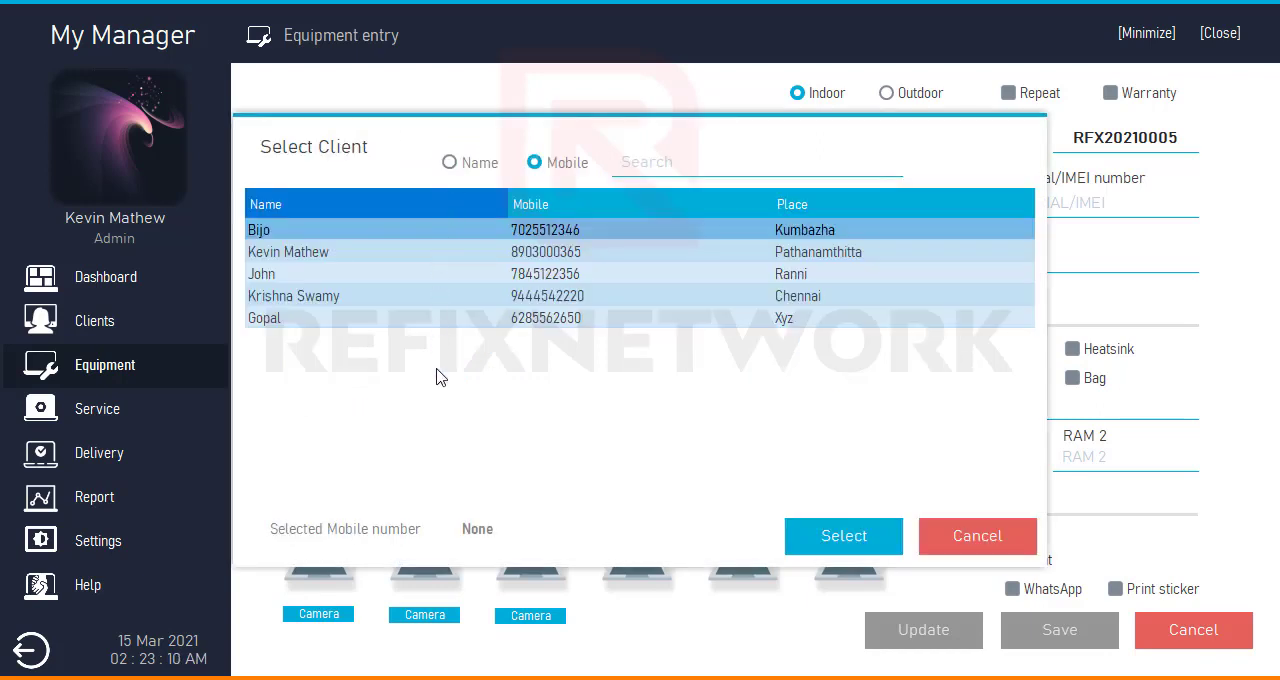
pyautogui.click(476, 166)
pyautogui.click(550, 165)
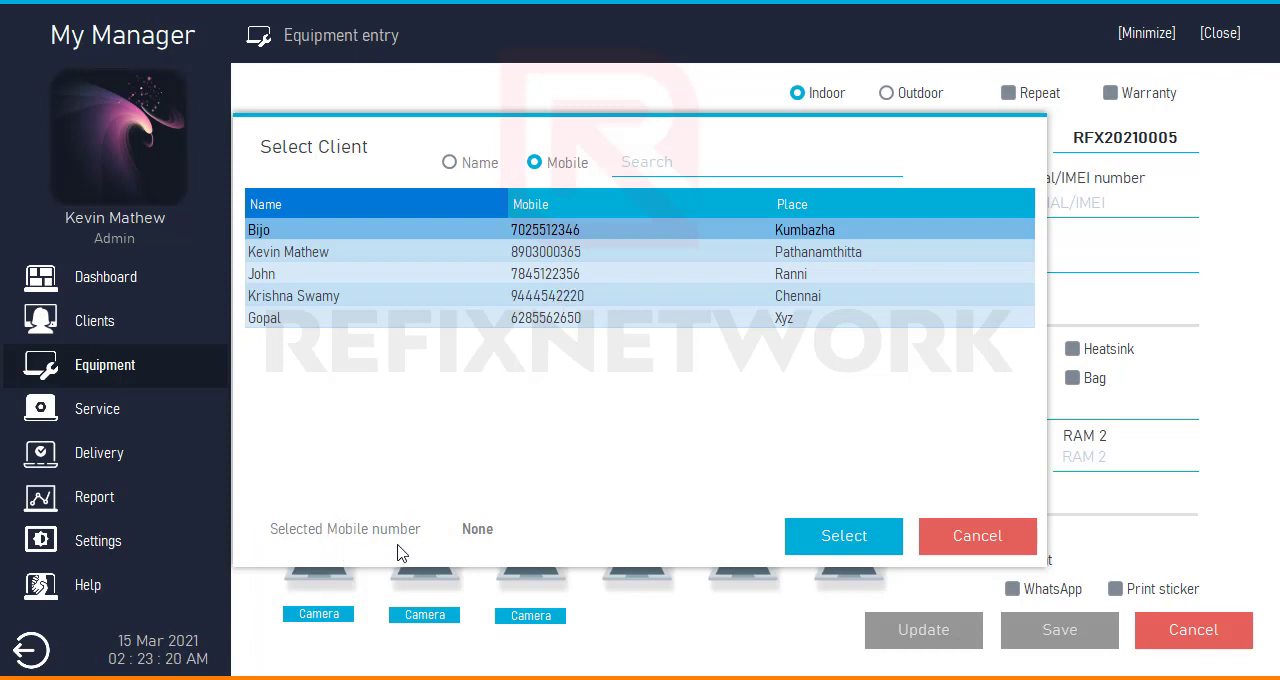
# - Highlight several clients in the selection list and load the one from Pathanamthitta into the equipment entry
pyautogui.click(562, 254)
pyautogui.click(557, 283)
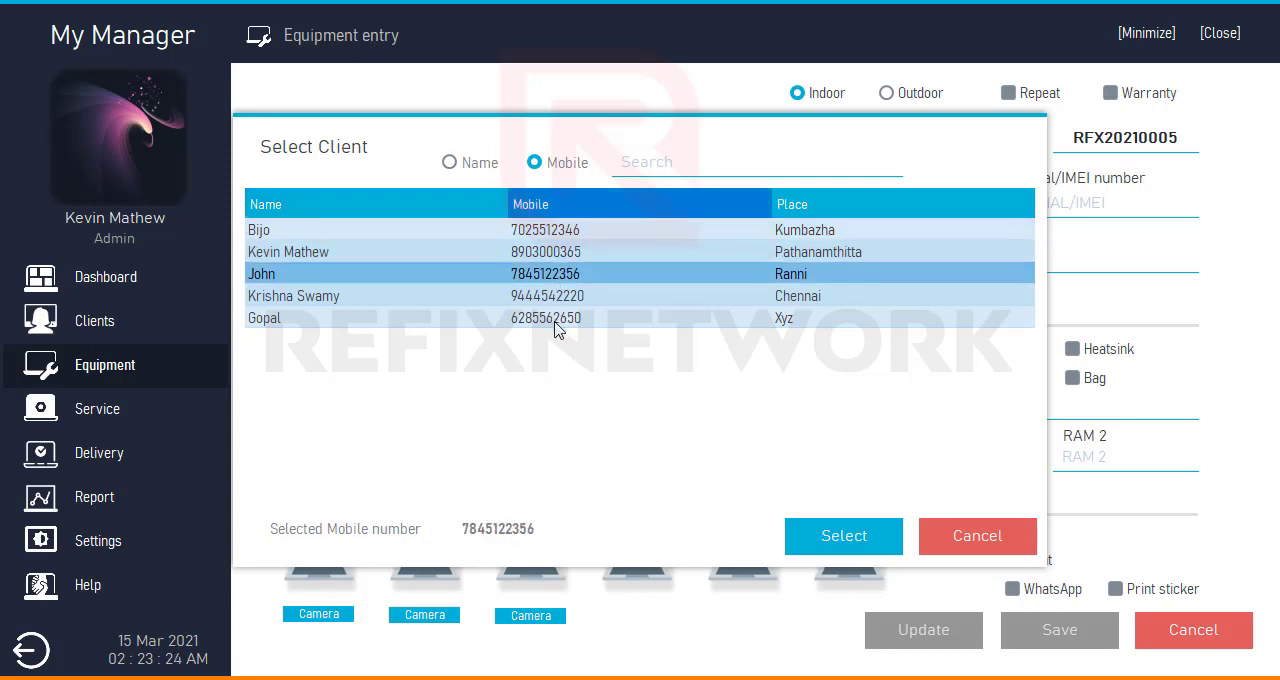
pyautogui.click(558, 321)
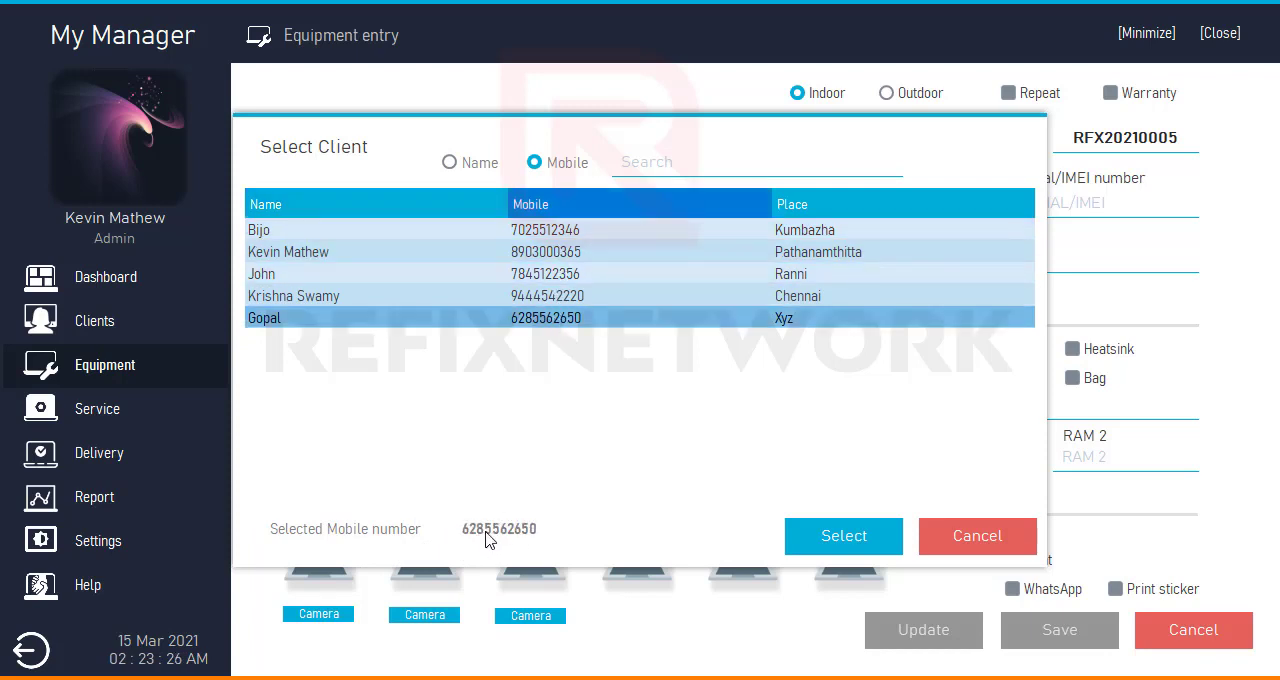
pyautogui.moveTo(423, 137); pyautogui.dragTo(714, 143)
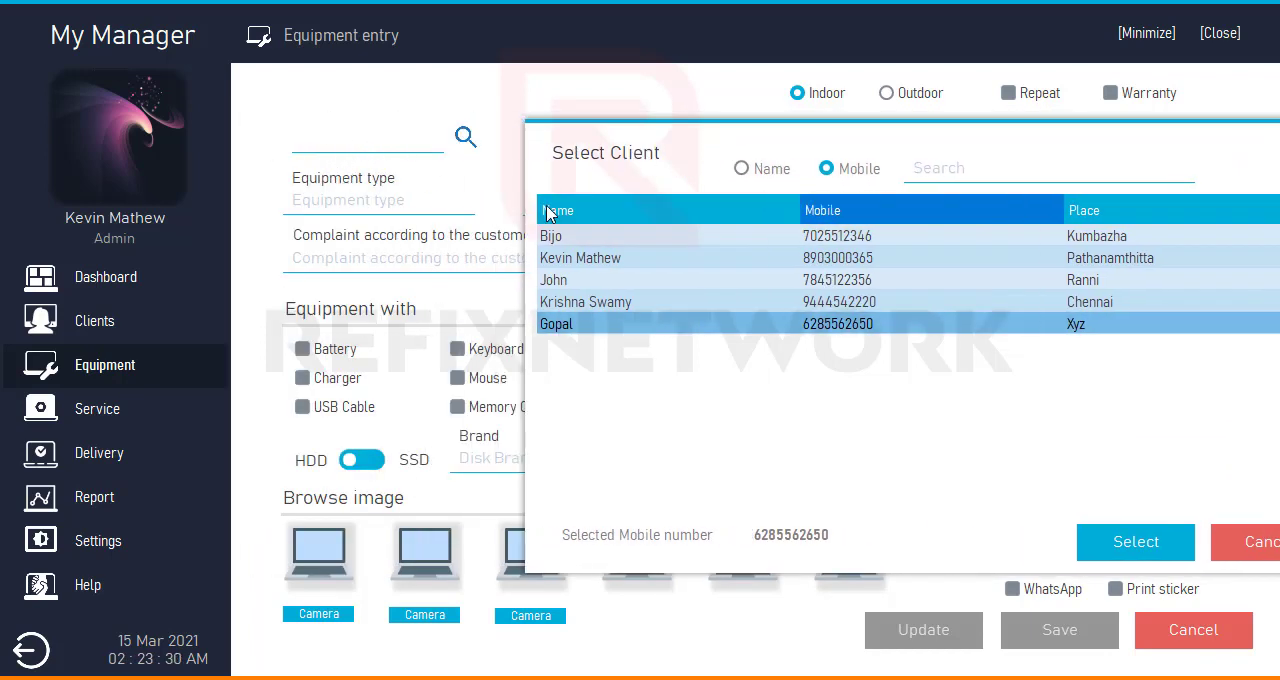
pyautogui.click(855, 282)
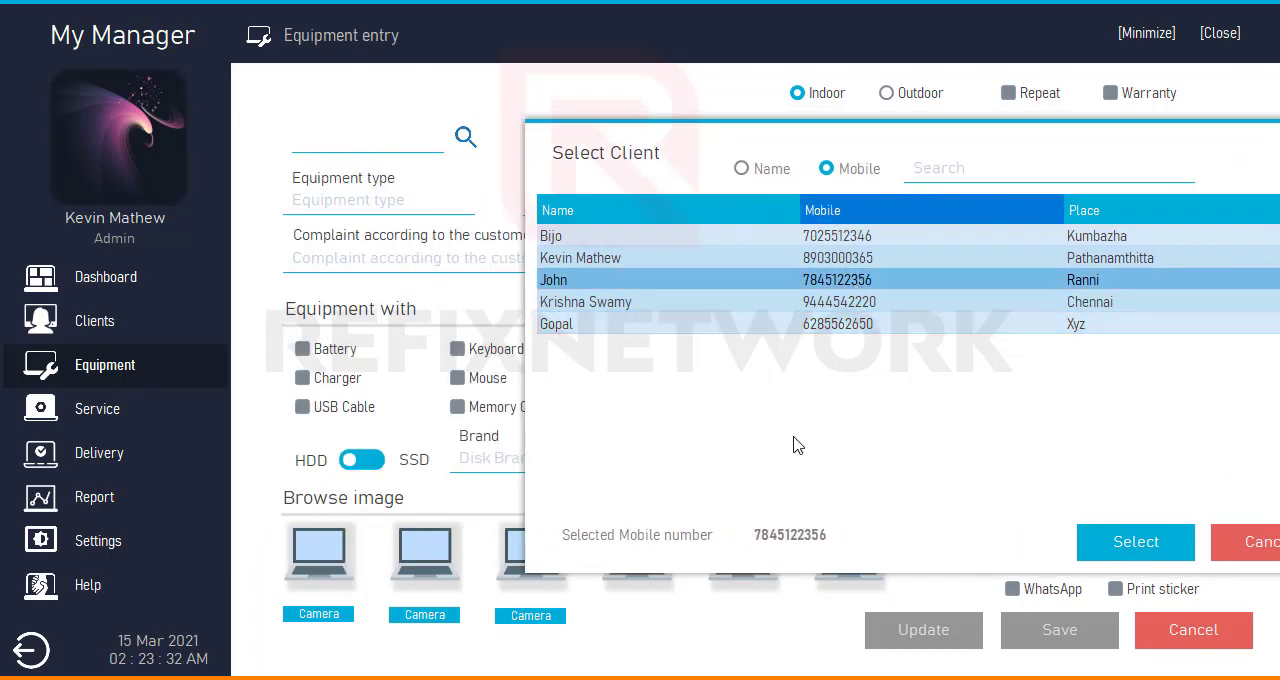
pyautogui.click(790, 262)
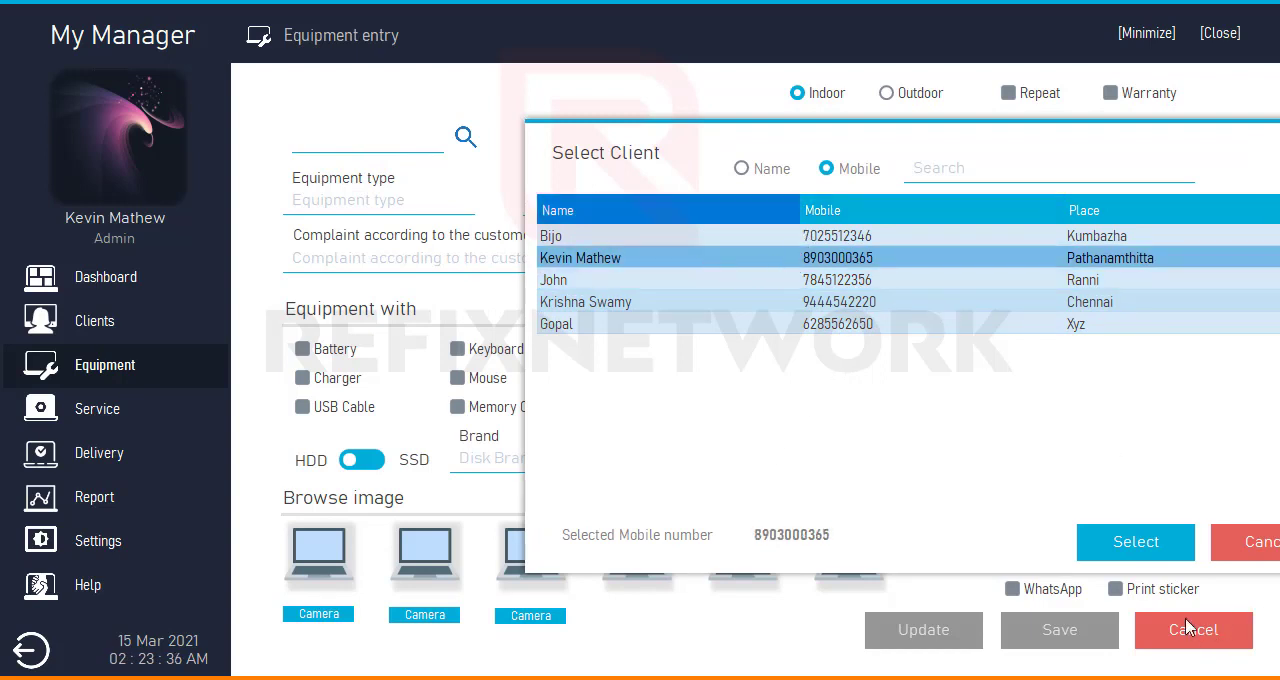
pyautogui.click(1115, 545)
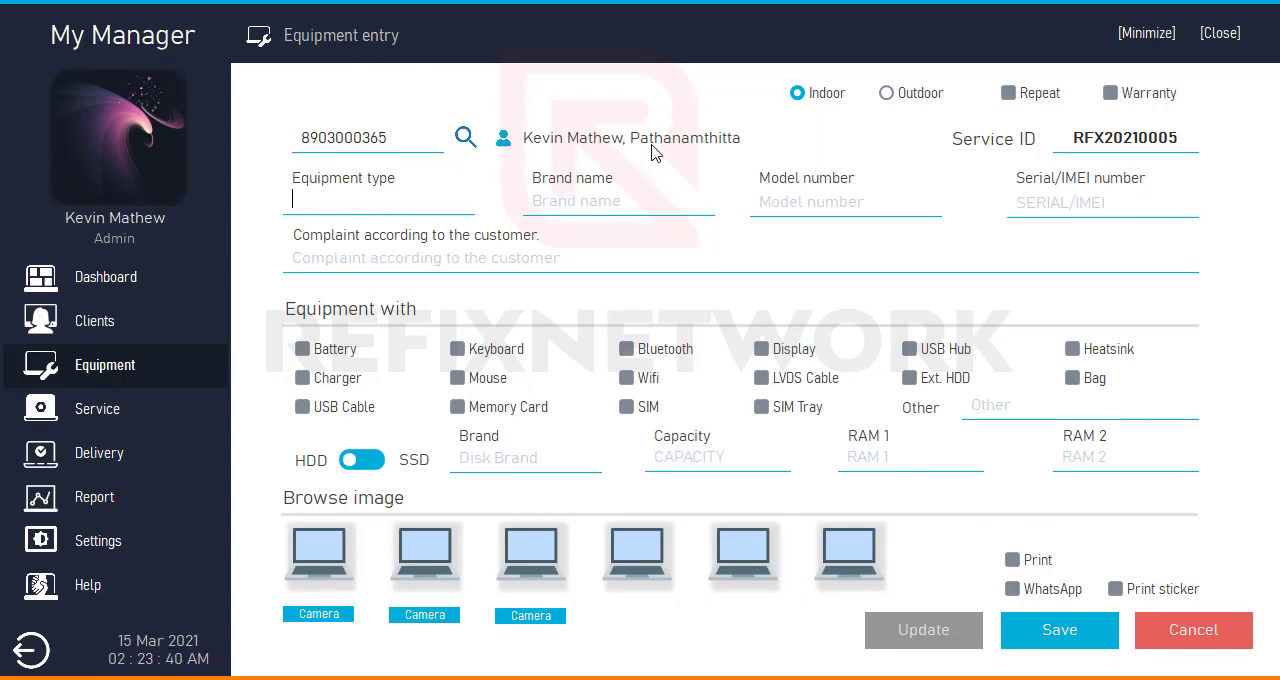
# - Look up the client list again and assign the client from Chennai to the equipment entry
pyautogui.click(465, 138)
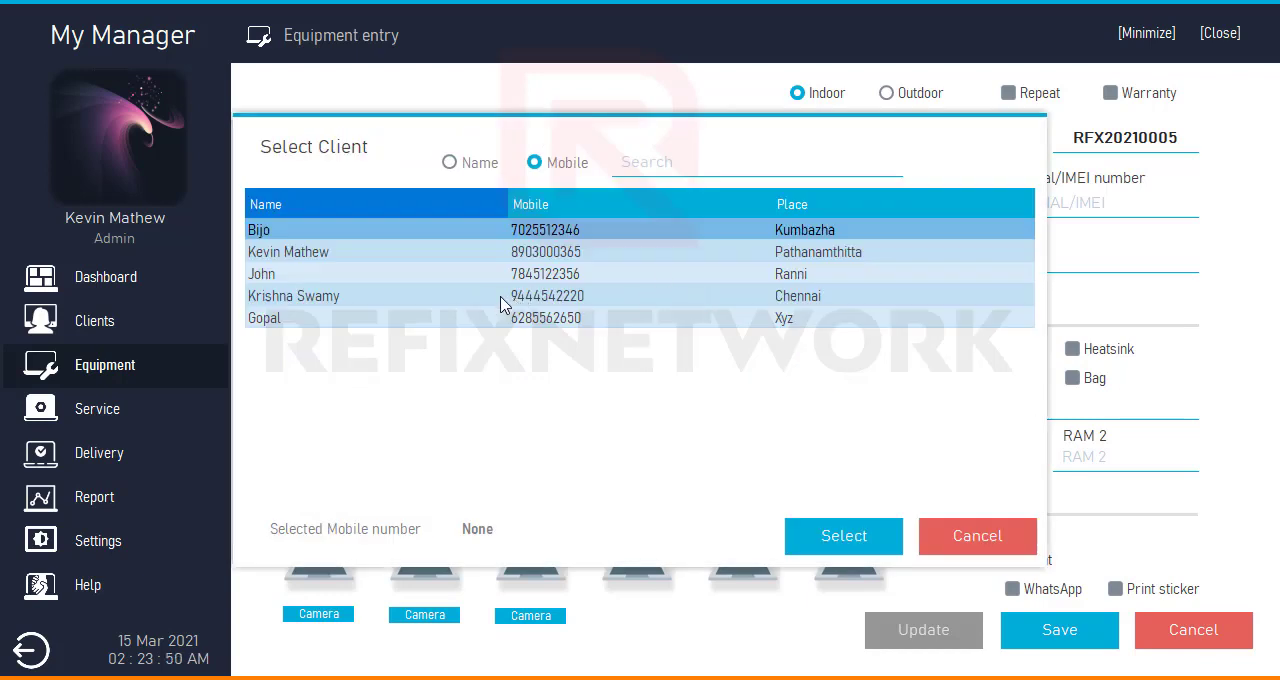
pyautogui.click(440, 297)
pyautogui.click(829, 537)
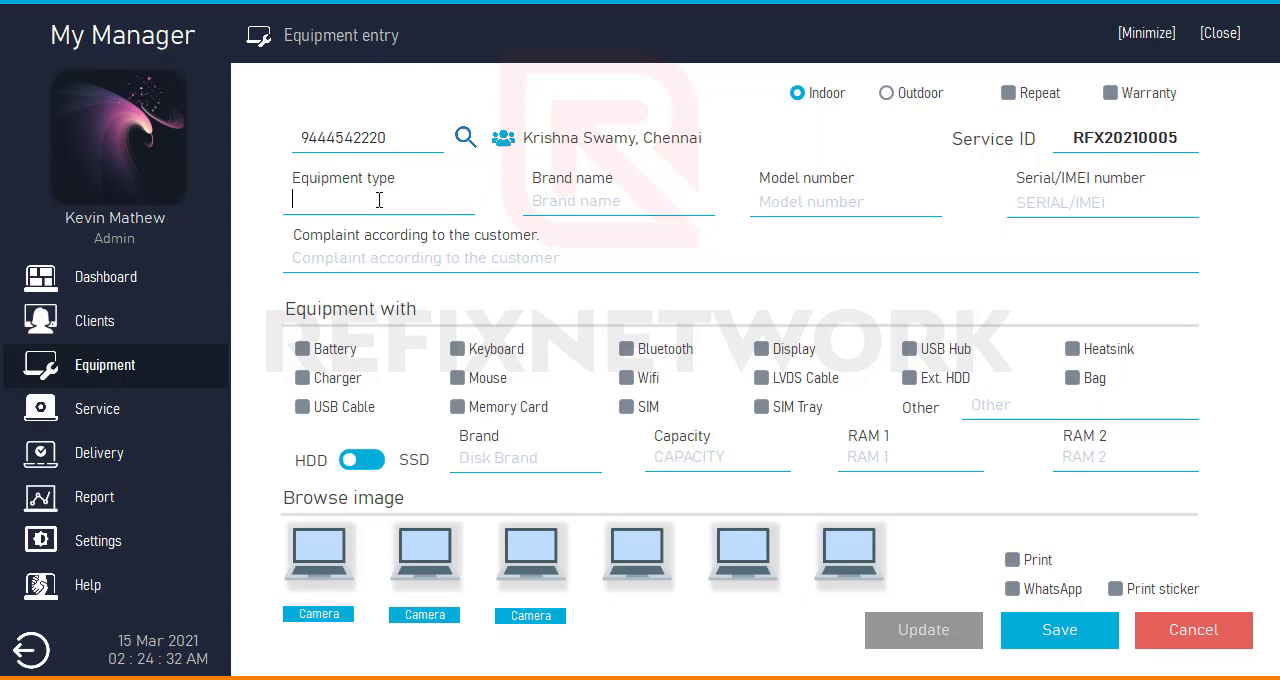
# - Enter the equipment type Laptop, brand name Acer, model number 4959 and serial number NONE
pyautogui.write('Laptop')
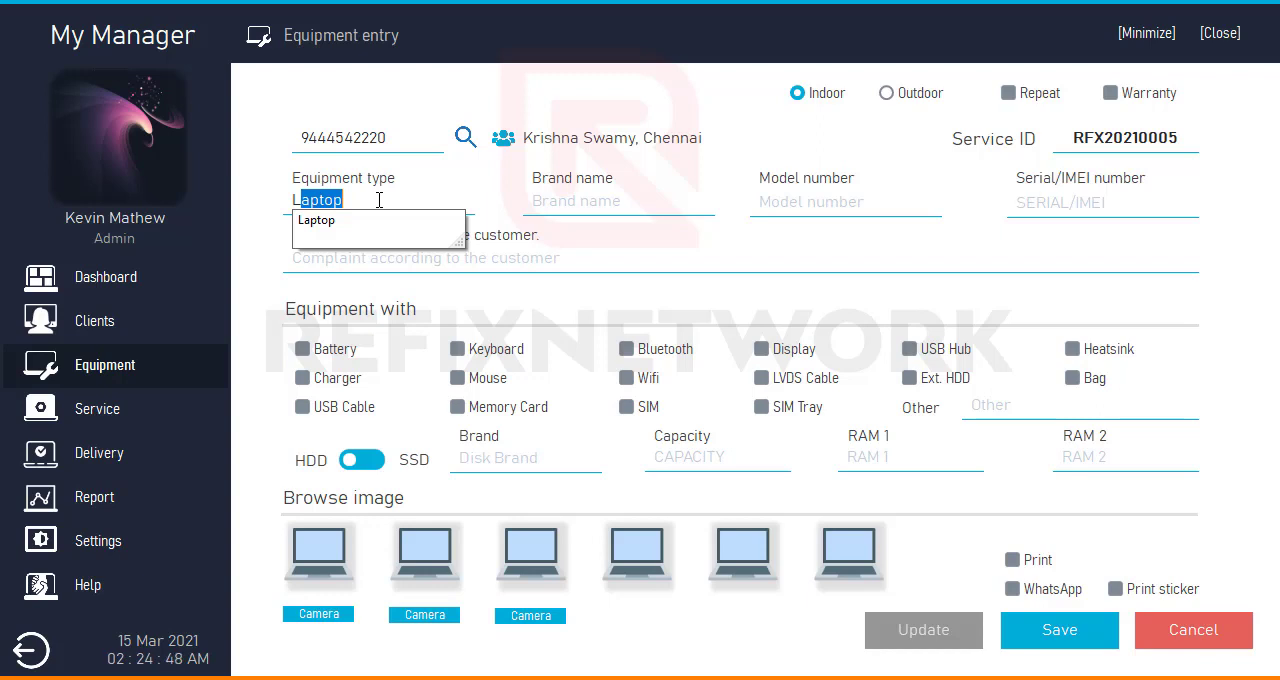
pyautogui.press('Tab')
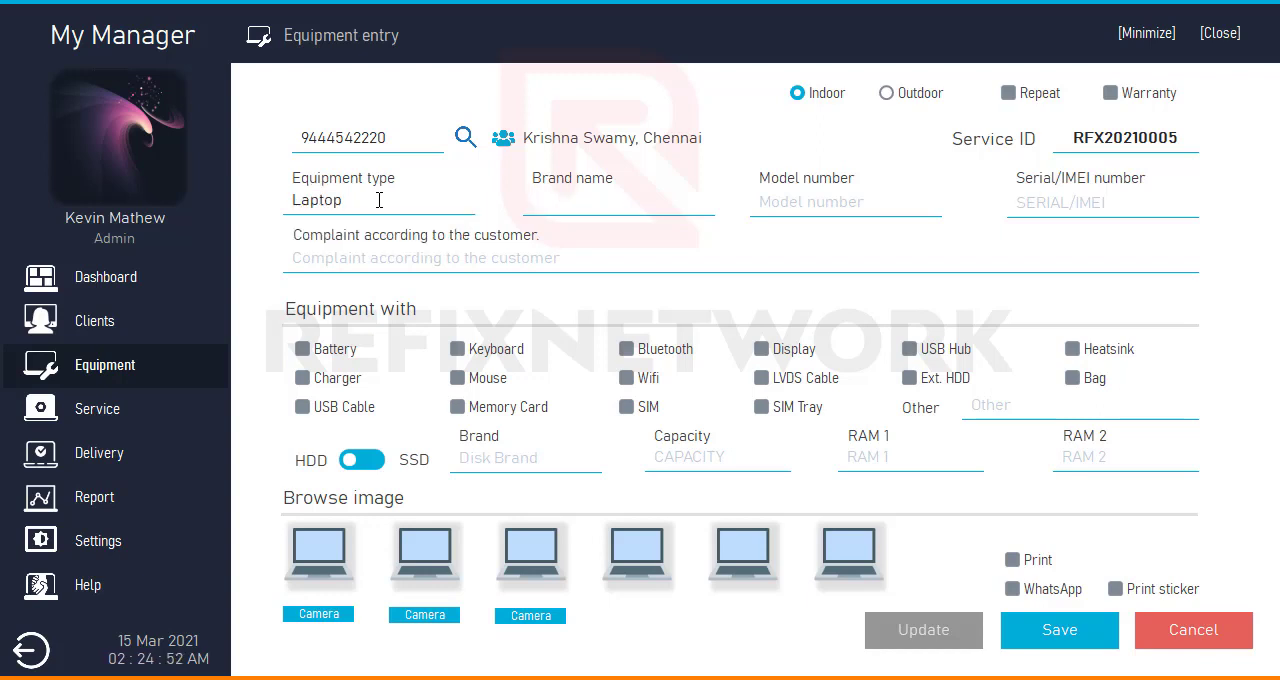
pyautogui.write('Acer')
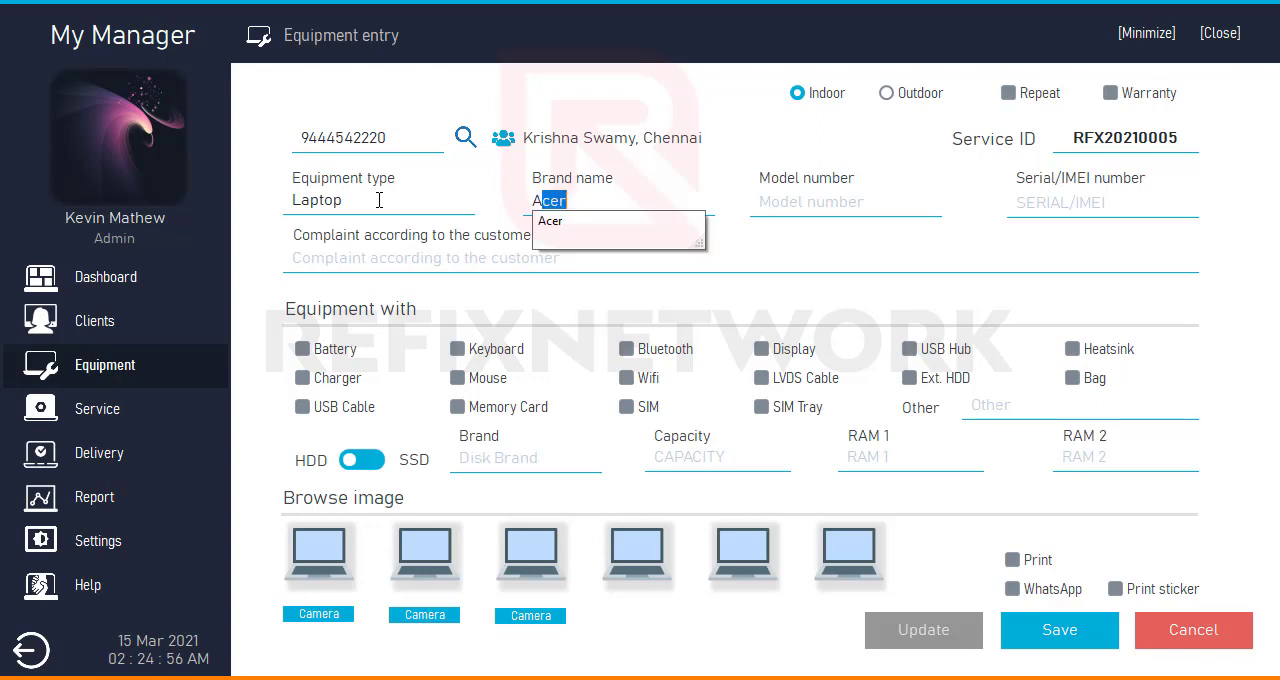
pyautogui.press('Tab')
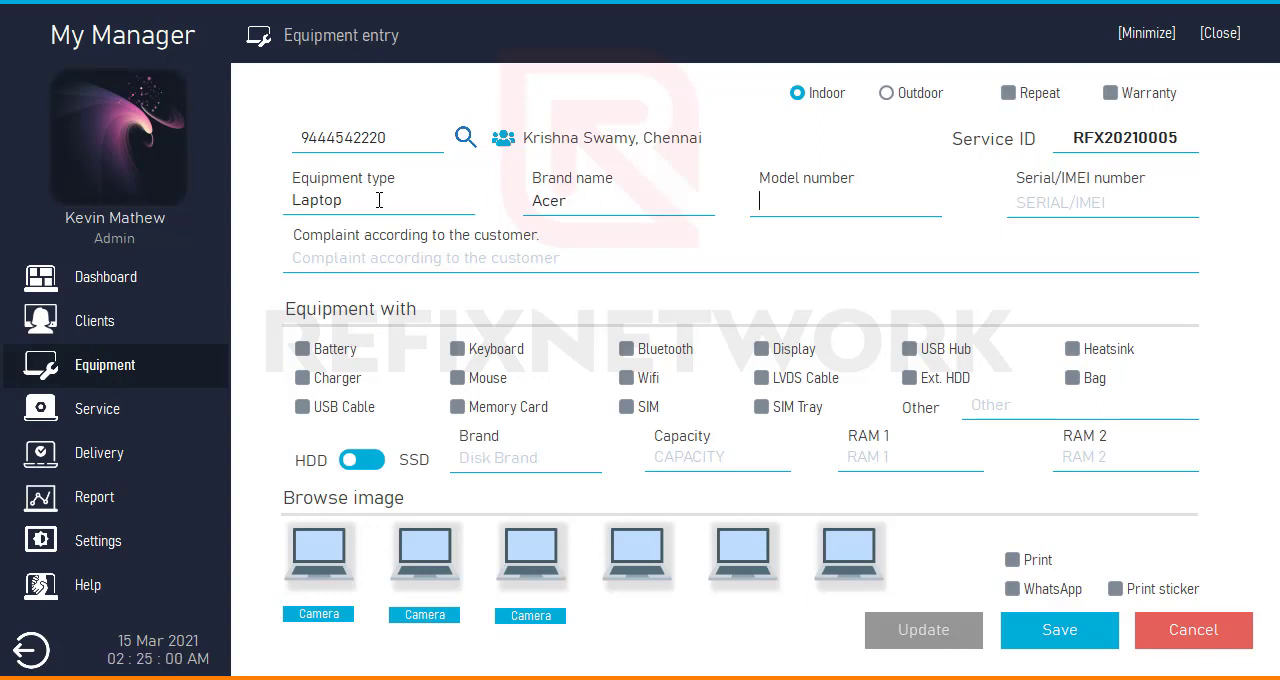
pyautogui.write('4')
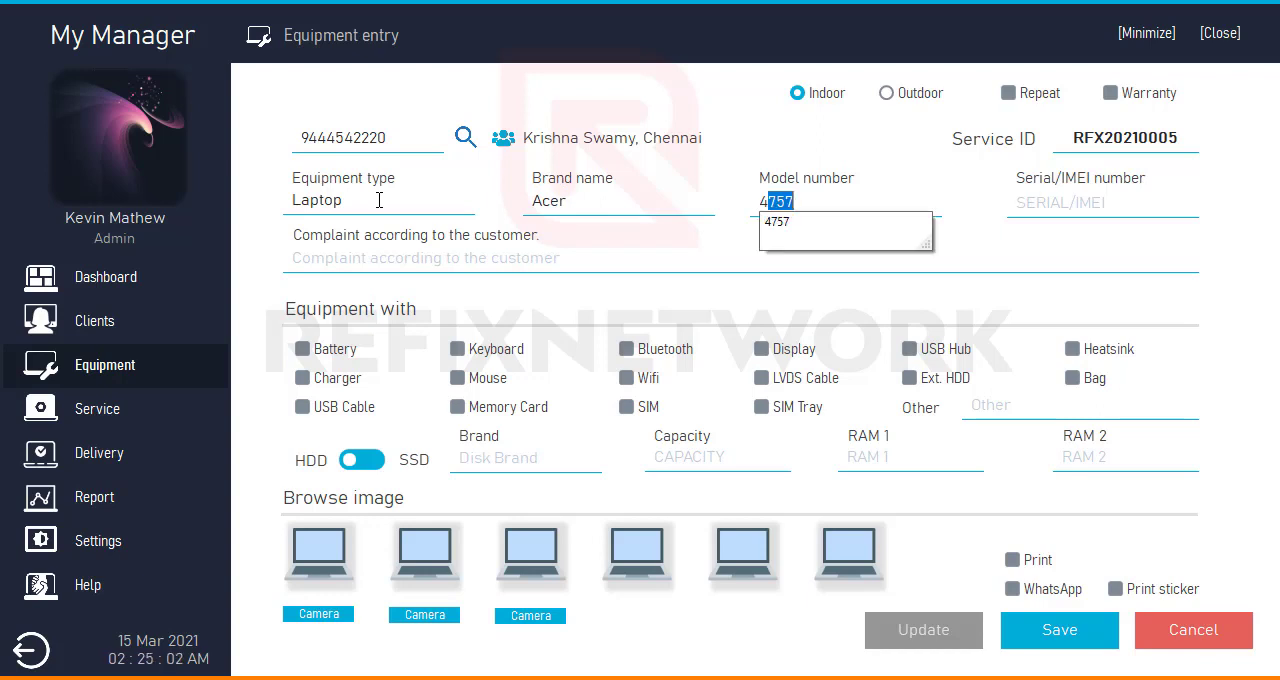
pyautogui.write('959')
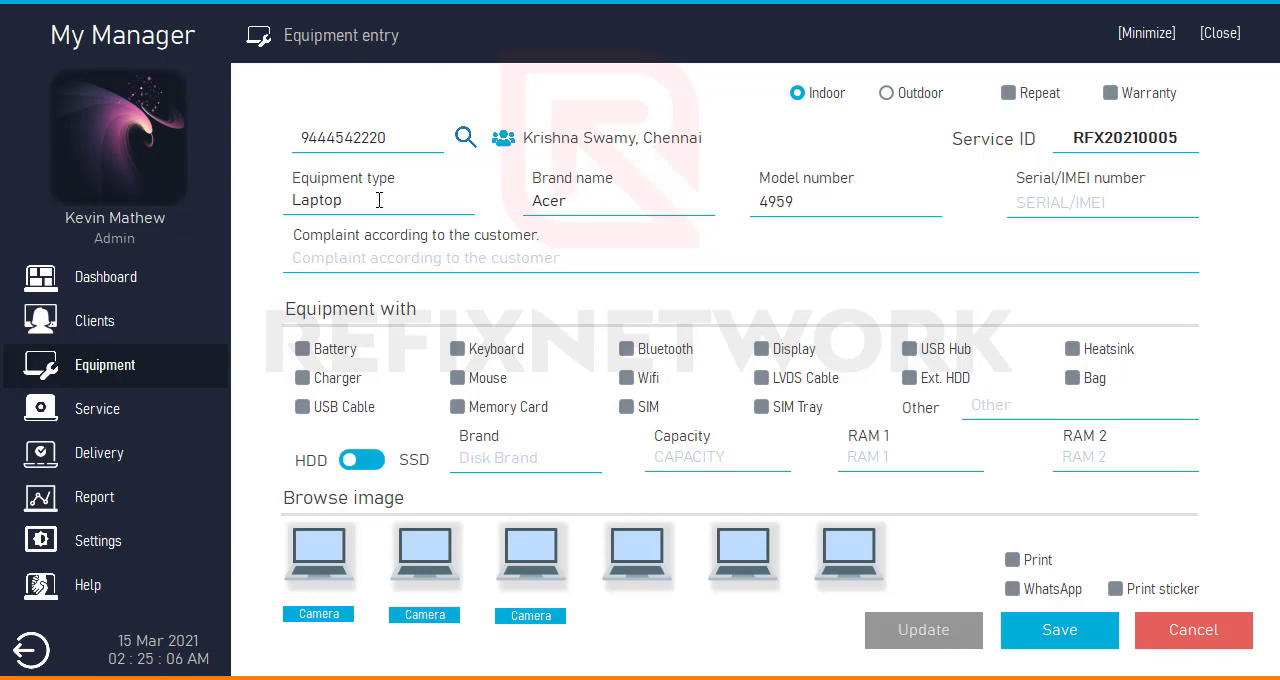
pyautogui.press('Tab')
pyautogui.write('NO')
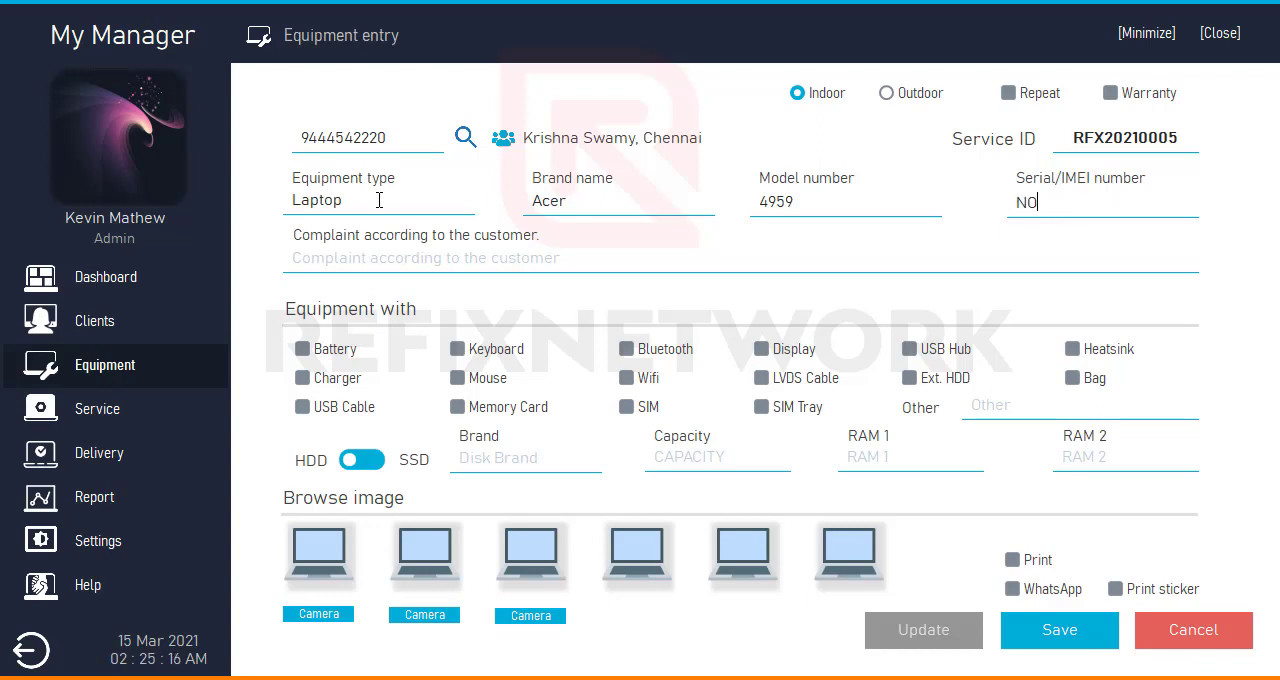
pyautogui.write('NE')
pyautogui.press('Tab')
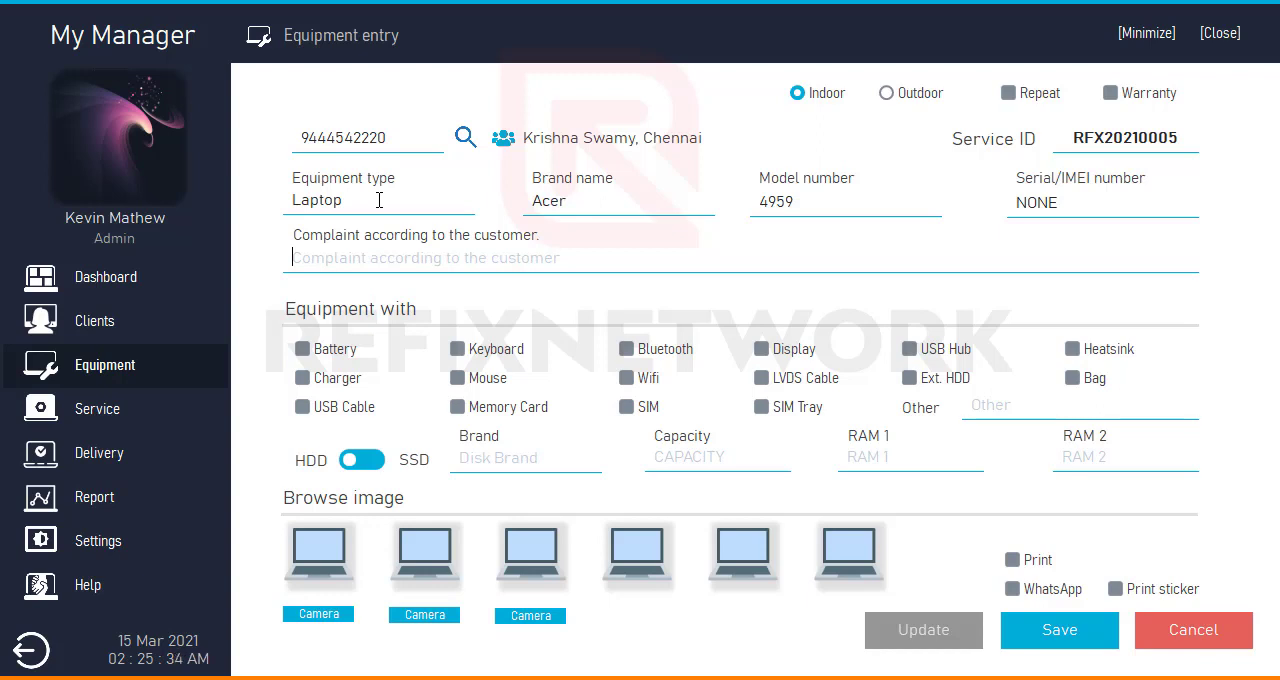
# - Record the customer's complaint as "Audio Problem"
pyautogui.write('A')
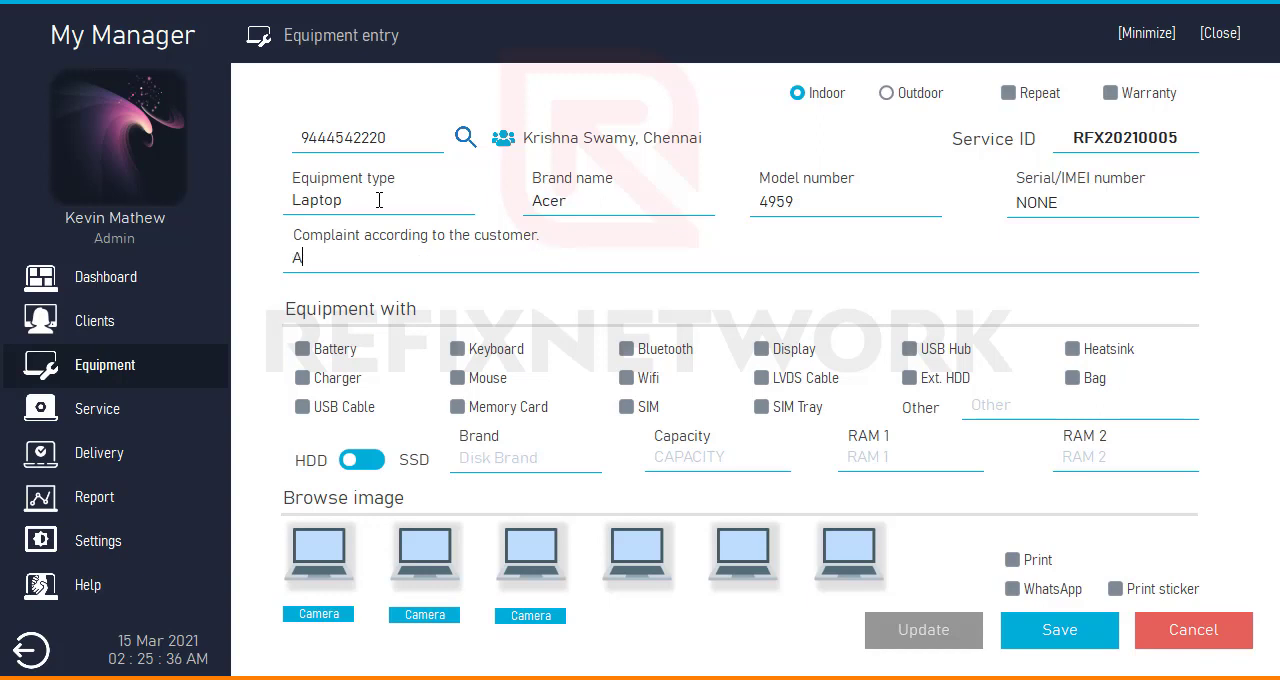
pyautogui.write('udio Problem')
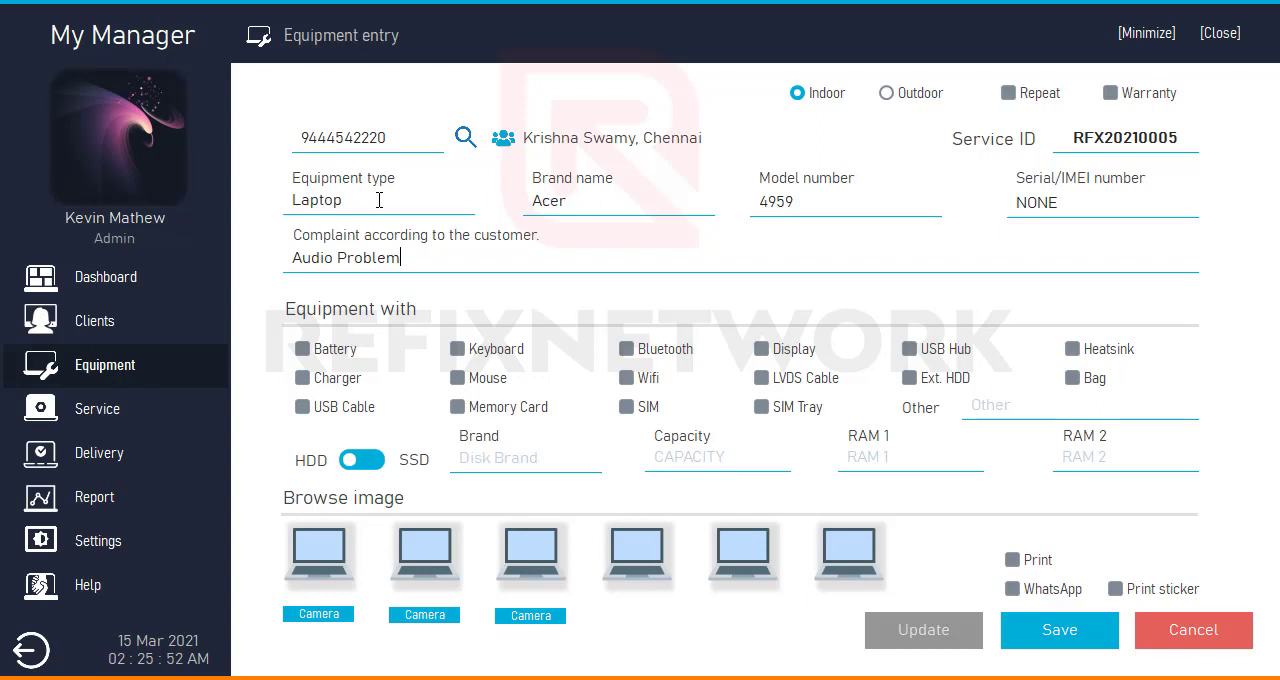
# - Mark Battery, Charger and Bag as the items received with the laptop
pyautogui.click(333, 356)
pyautogui.click(340, 385)
pyautogui.click(1095, 384)
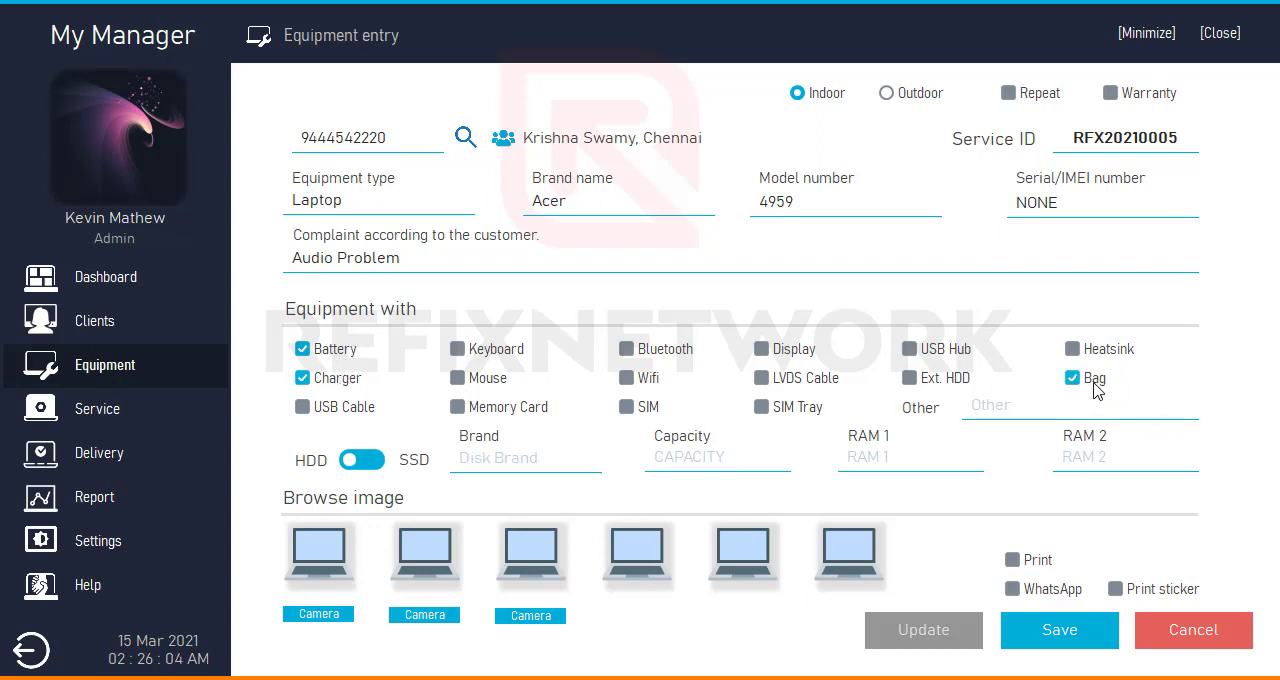
# - Toggle the disk type between HDD and SSD, finishing on HDD
pyautogui.click(357, 466)
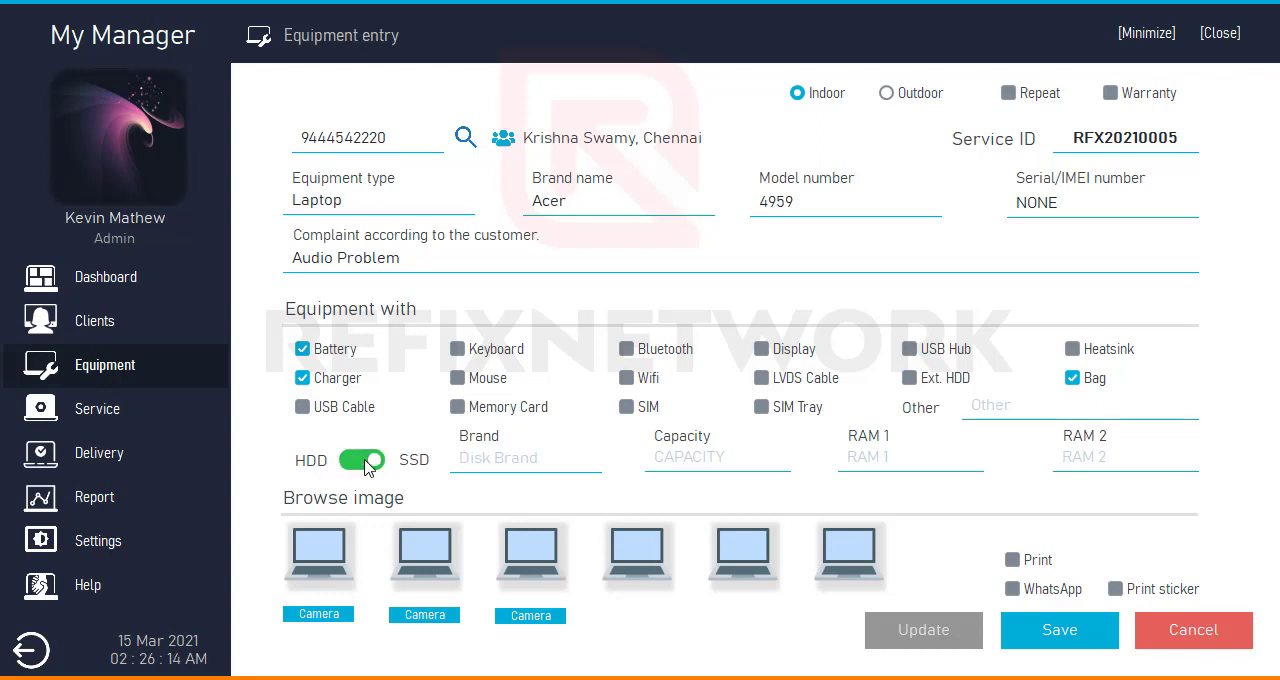
pyautogui.click(367, 463)
pyautogui.click(367, 463)
pyautogui.click(362, 463)
# - Enter the disk brand Samsung with a capacity of 320 GB, and set RAM 1 to 4 GB
pyautogui.click(524, 460)
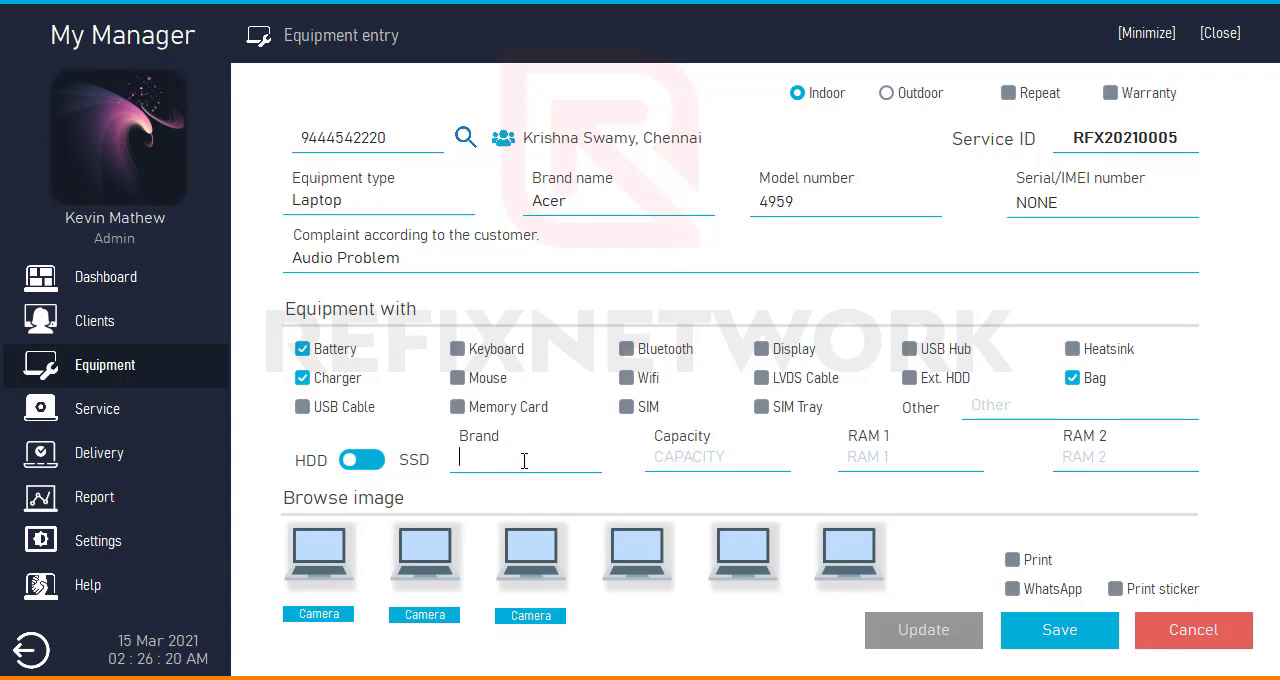
pyautogui.write('Samsung')
pyautogui.press('Tab')
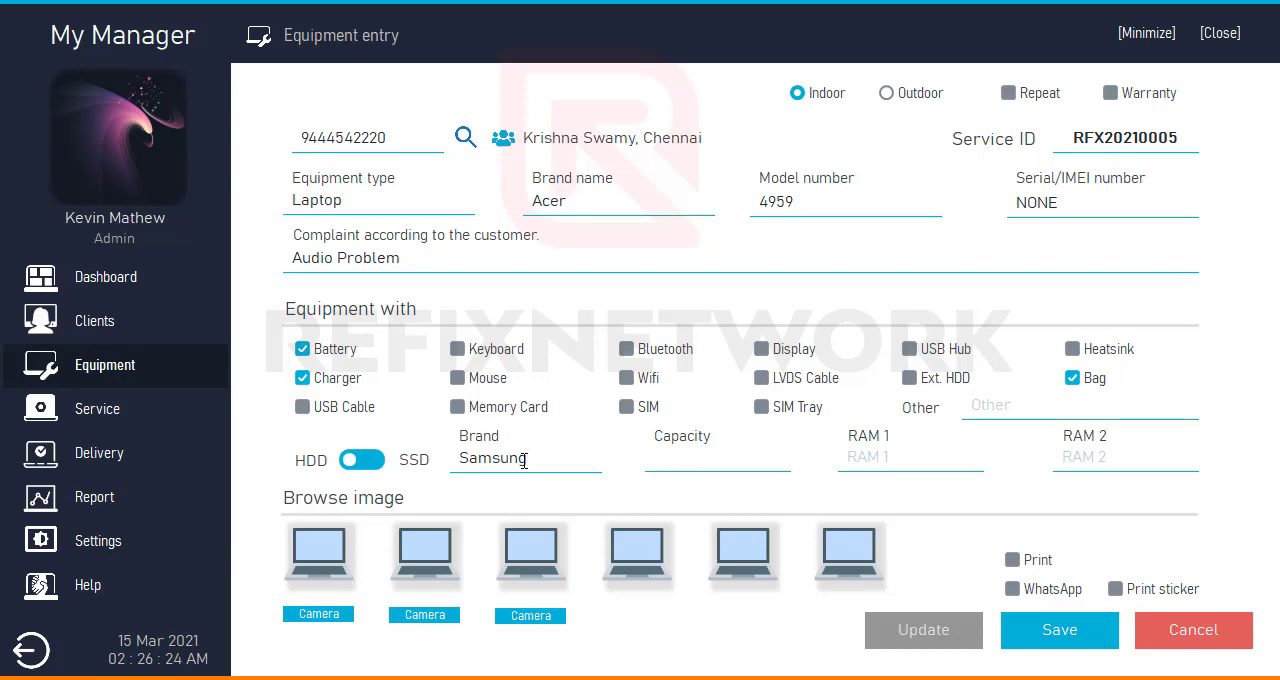
pyautogui.write('320 GB')
pyautogui.press('Tab')
pyautogui.write('4')
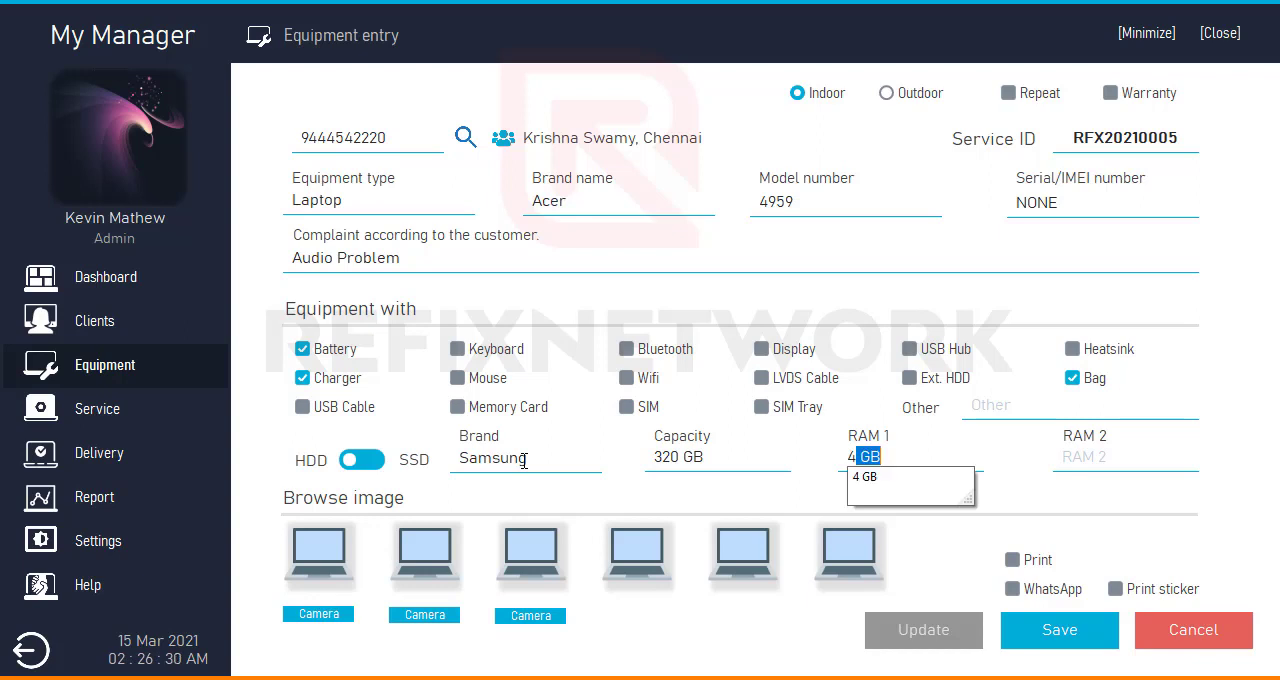
pyautogui.press('Tab')
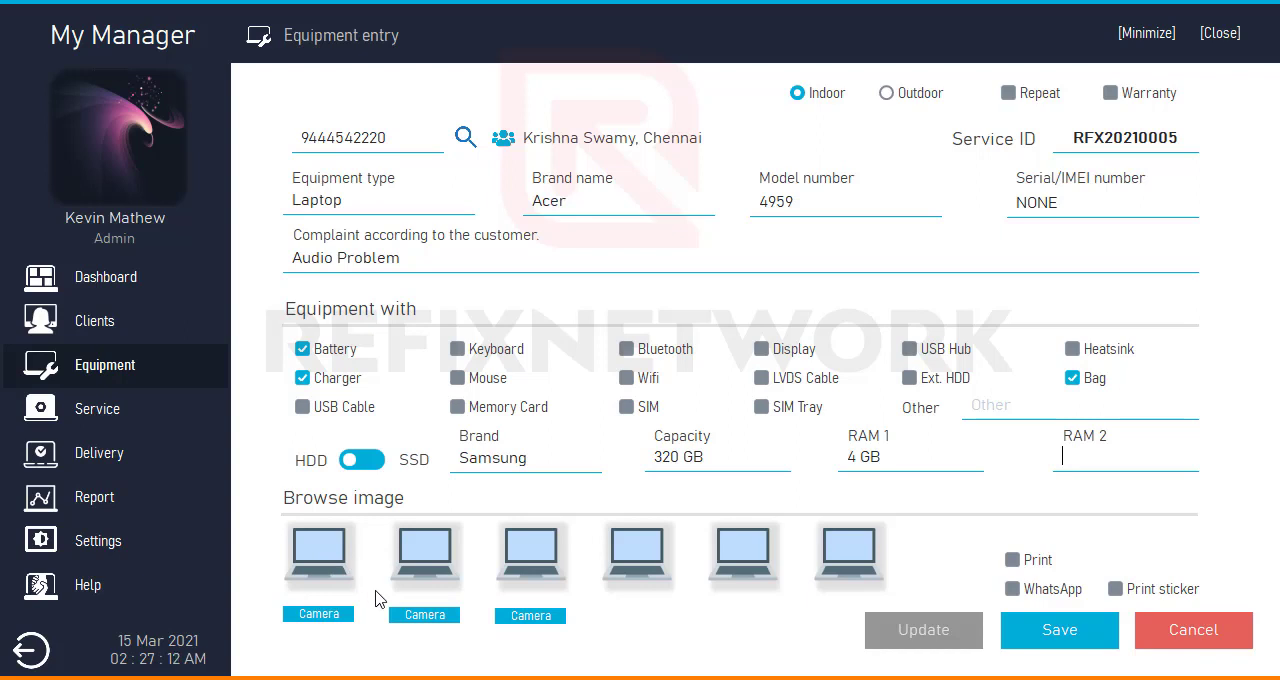
# - Open the camera capture and the image file browser for the first equipment picture, dismissing both without adding an image
pyautogui.click(320, 614)
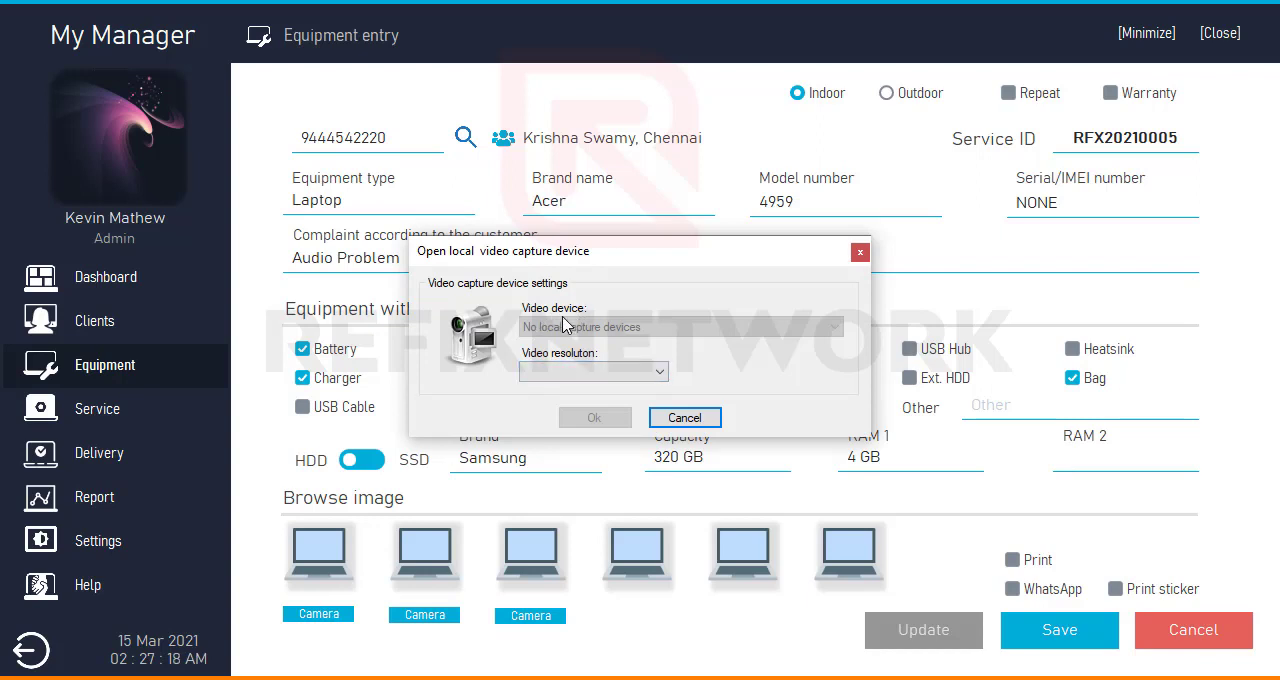
pyautogui.click(859, 252)
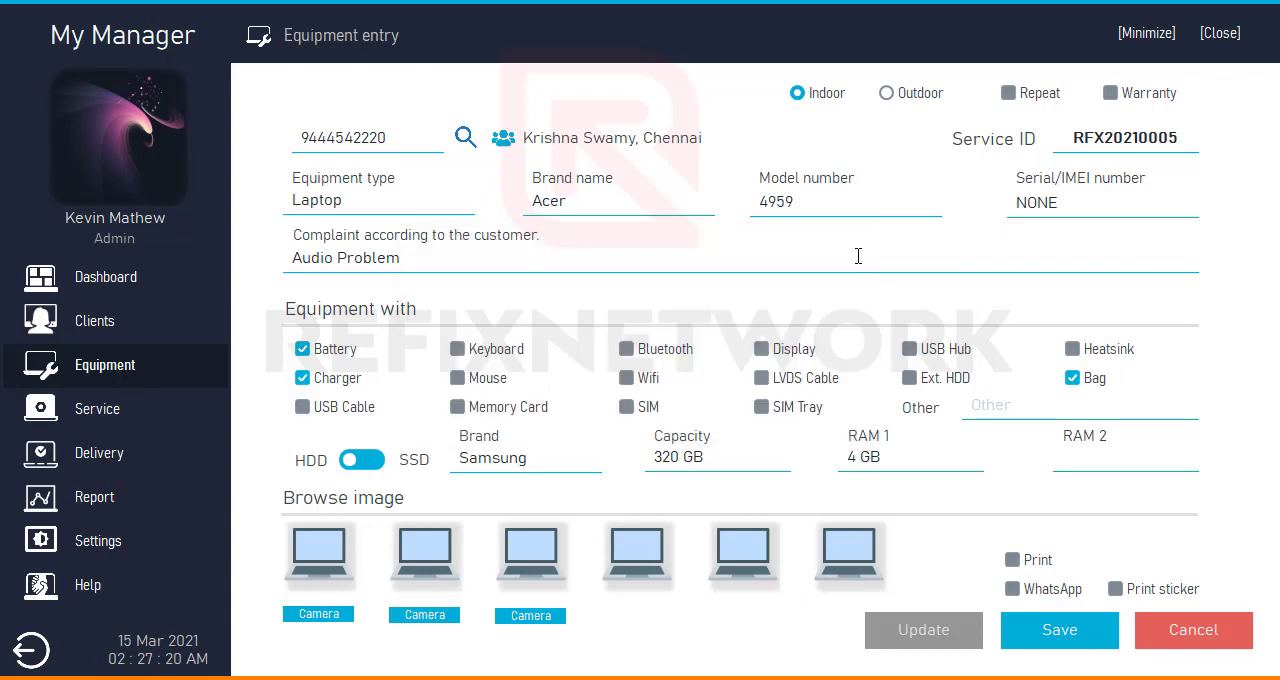
pyautogui.click(316, 552)
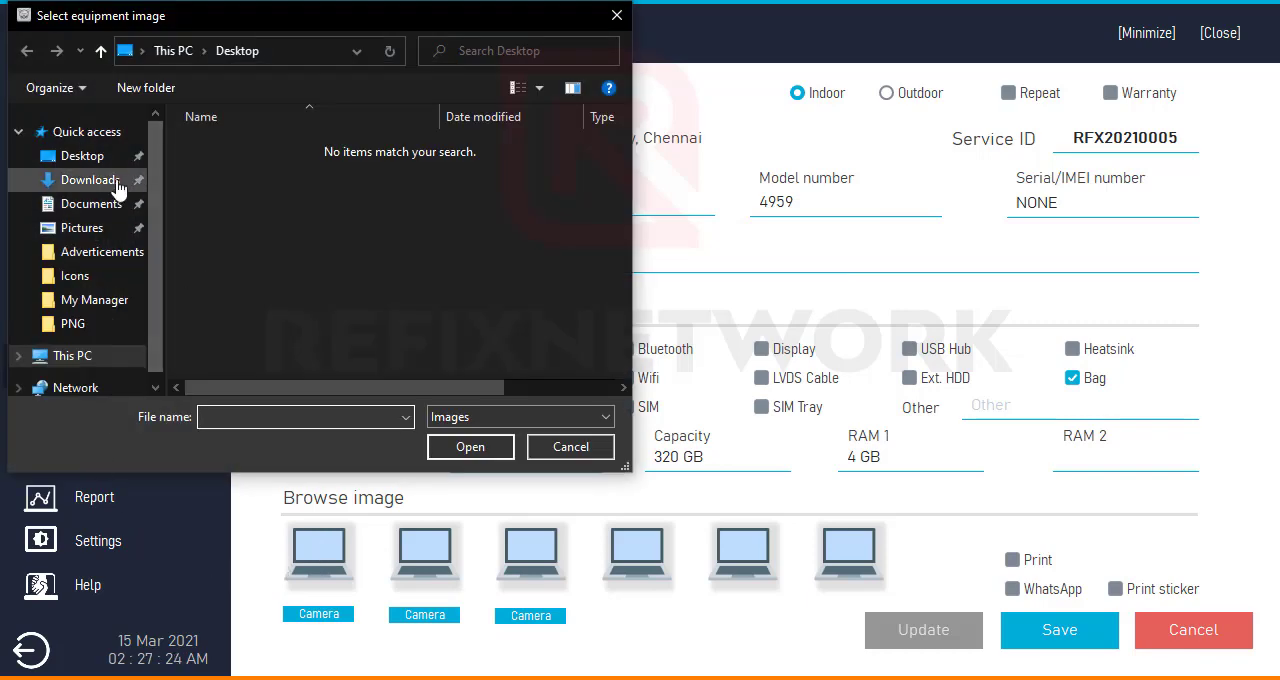
pyautogui.click(96, 227)
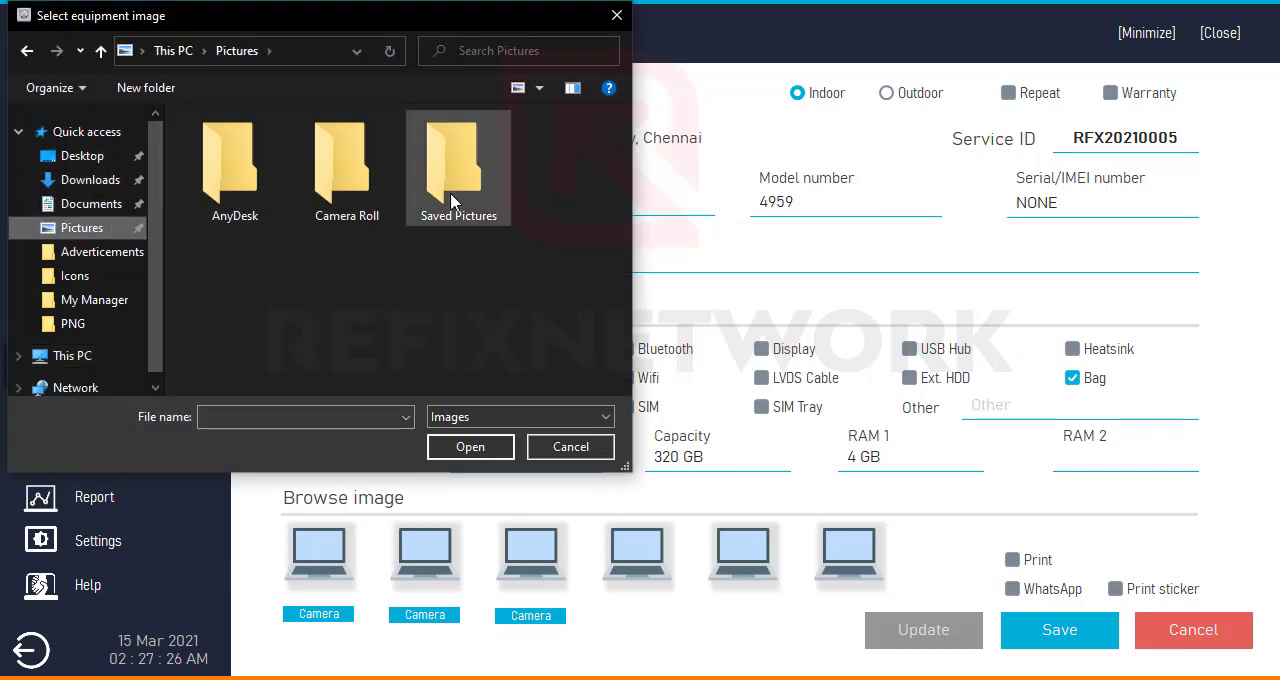
pyautogui.click(554, 452)
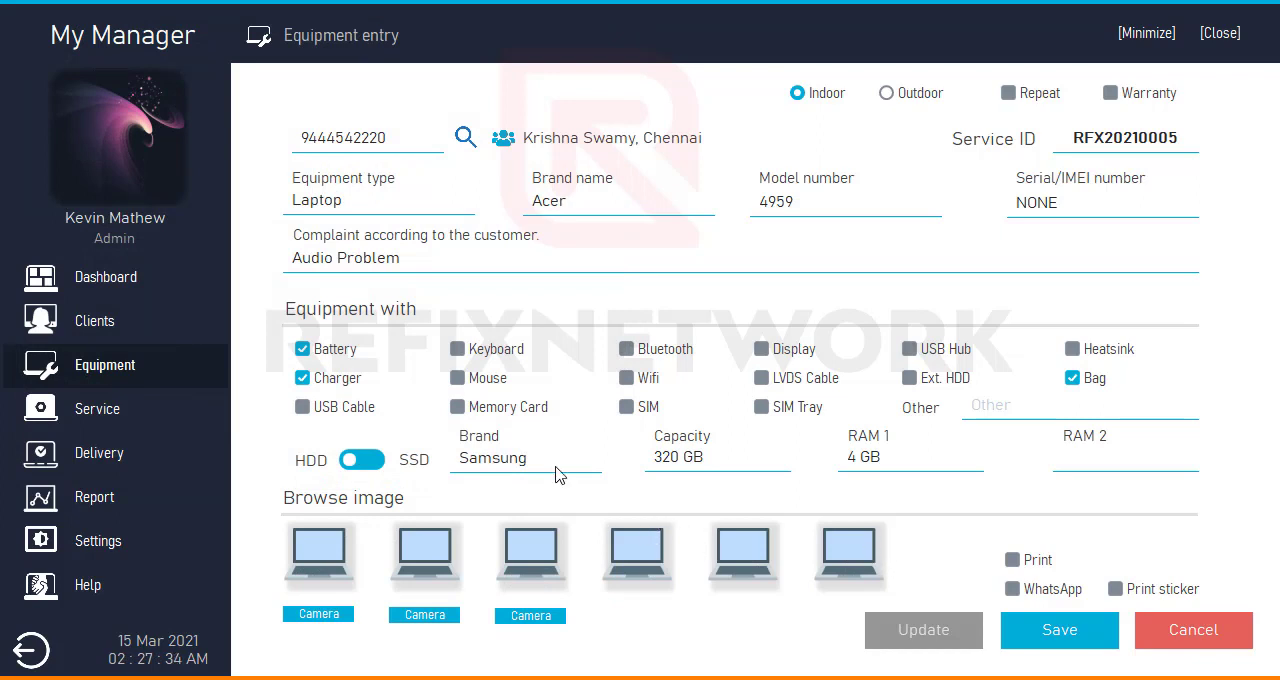
# - Enable the Print option for the equipment entry
pyautogui.click(1020, 406)
pyautogui.click(1013, 562)
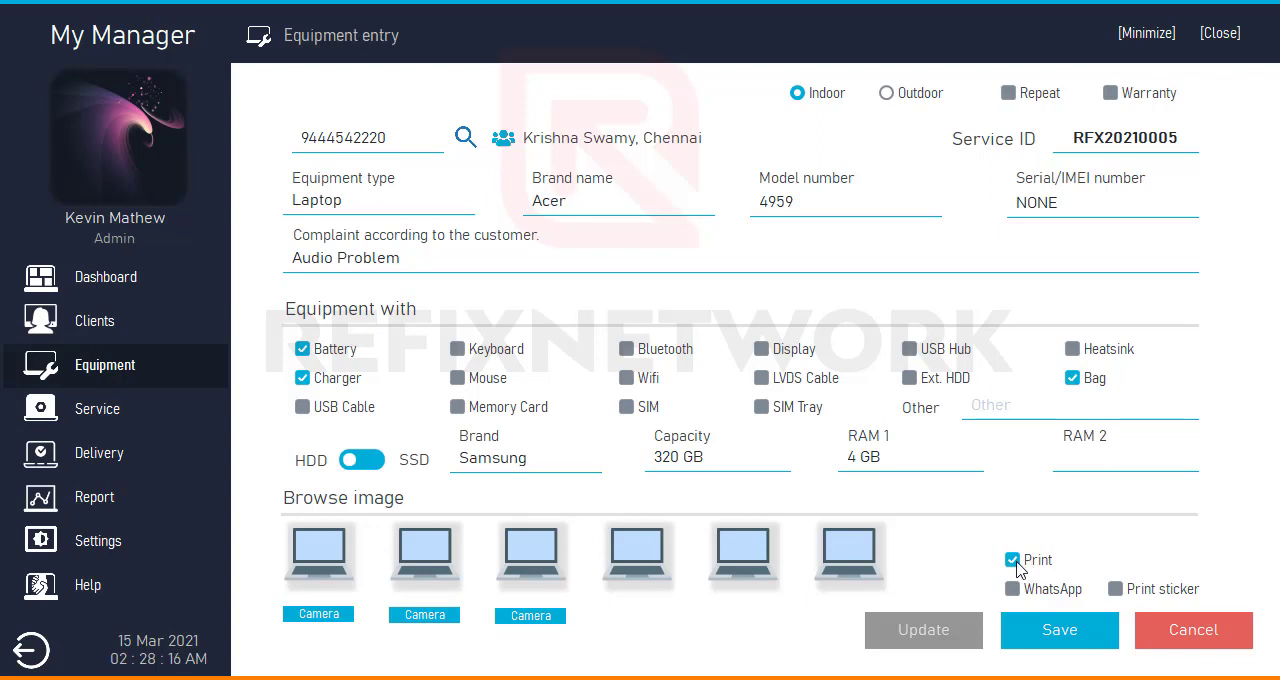
# - Enable the WhatsApp, Print sticker and Print options for the equipment entry
pyautogui.click(1013, 562)
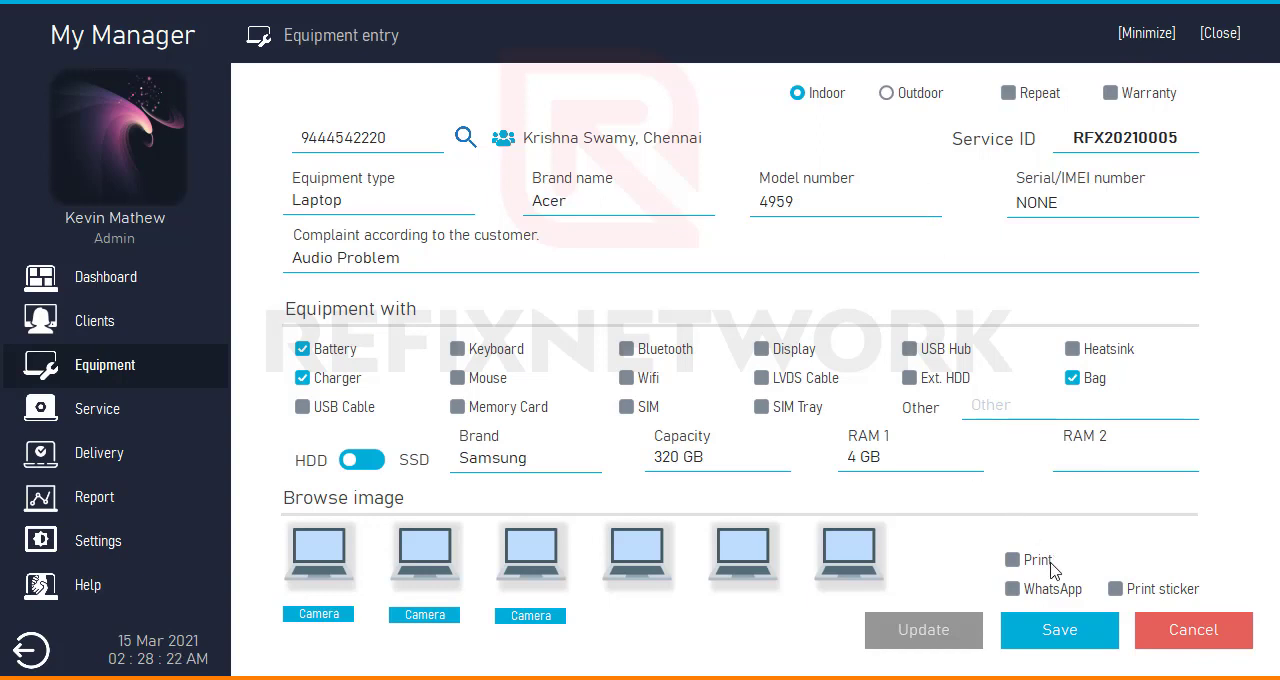
pyautogui.click(1013, 590)
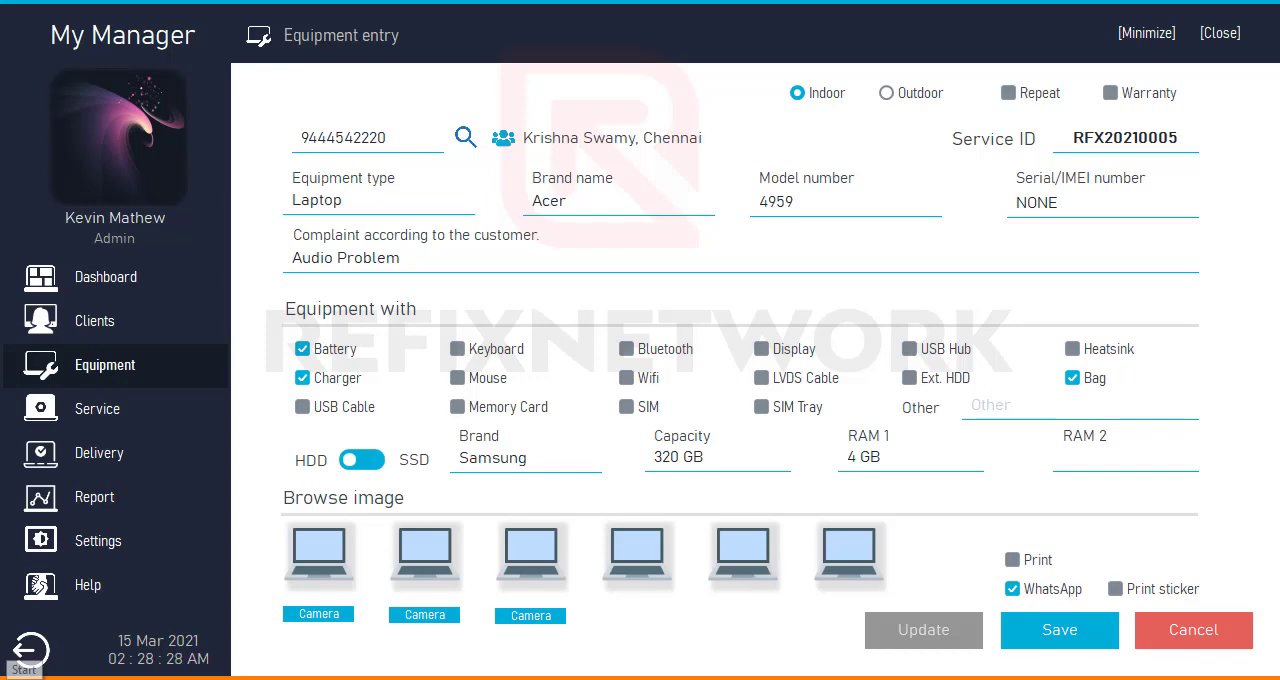
pyautogui.click(22, 679)
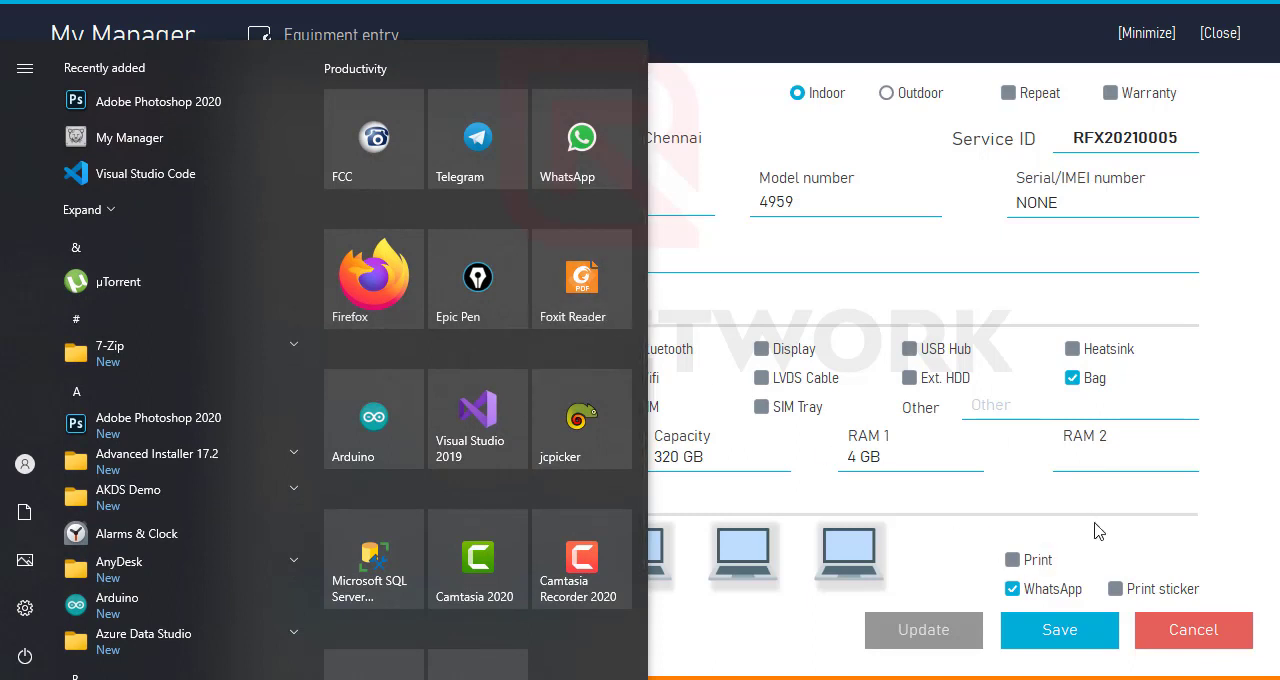
pyautogui.click(1165, 540)
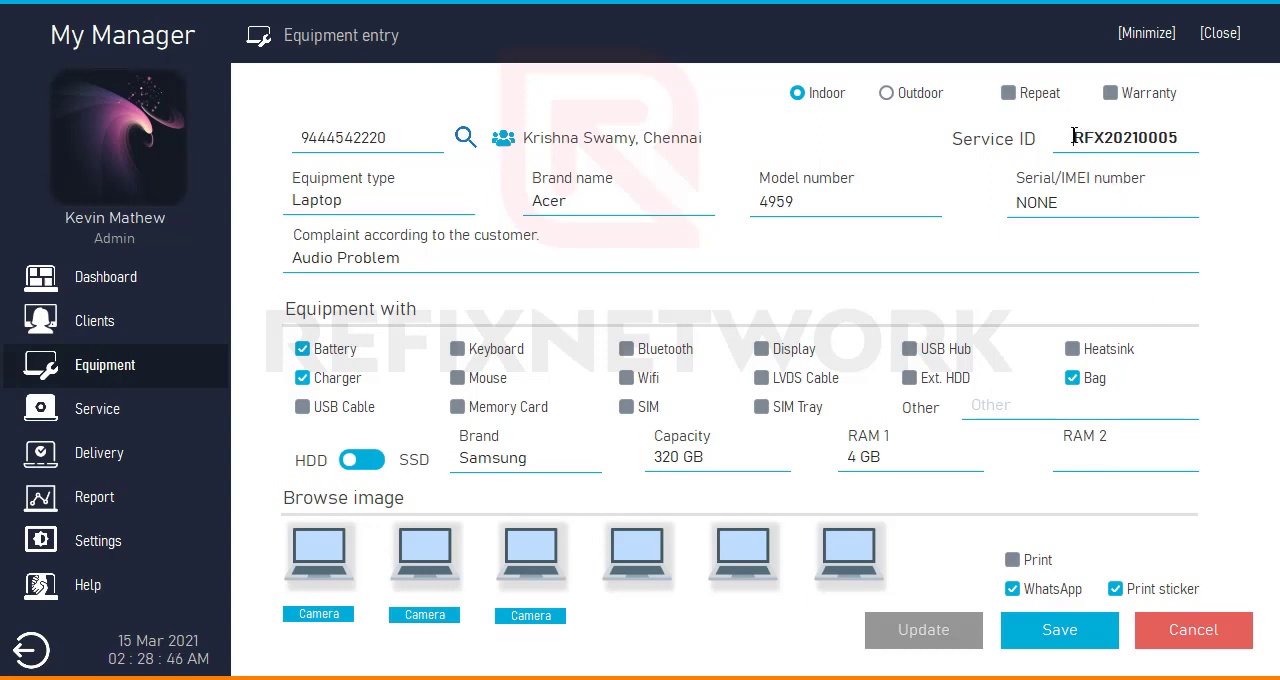
pyautogui.moveTo(1076, 137); pyautogui.dragTo(1188, 135)
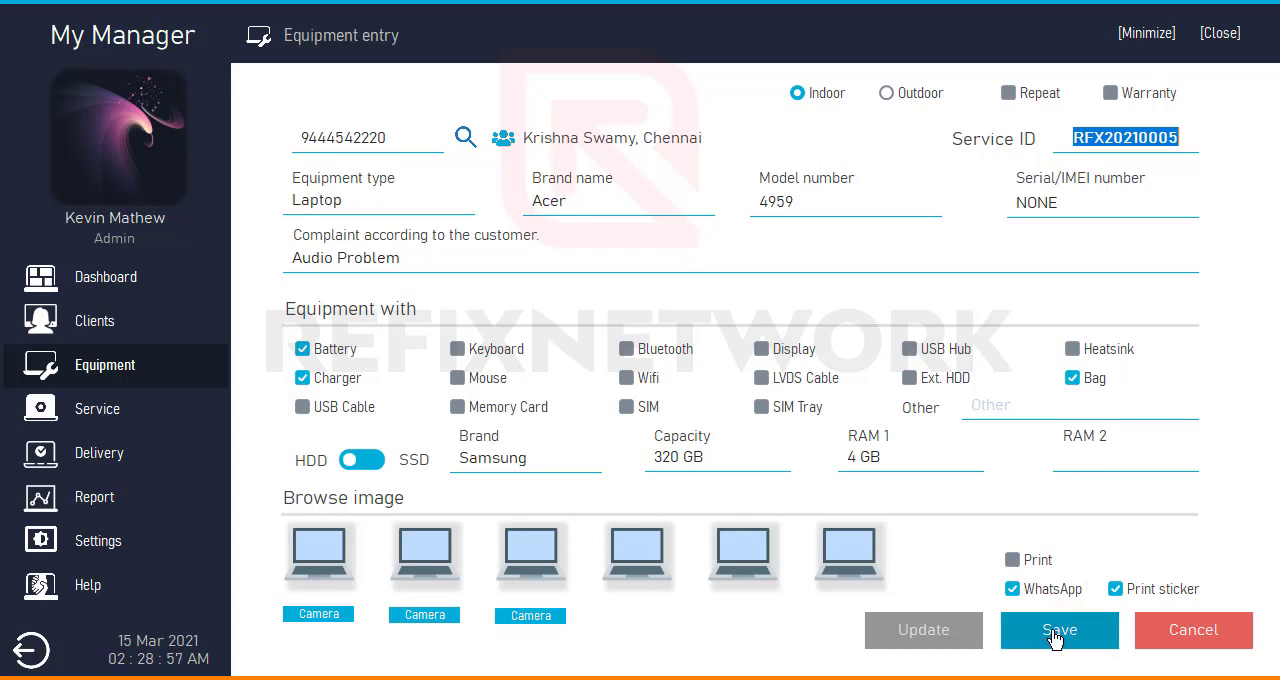
pyautogui.click(1013, 560)
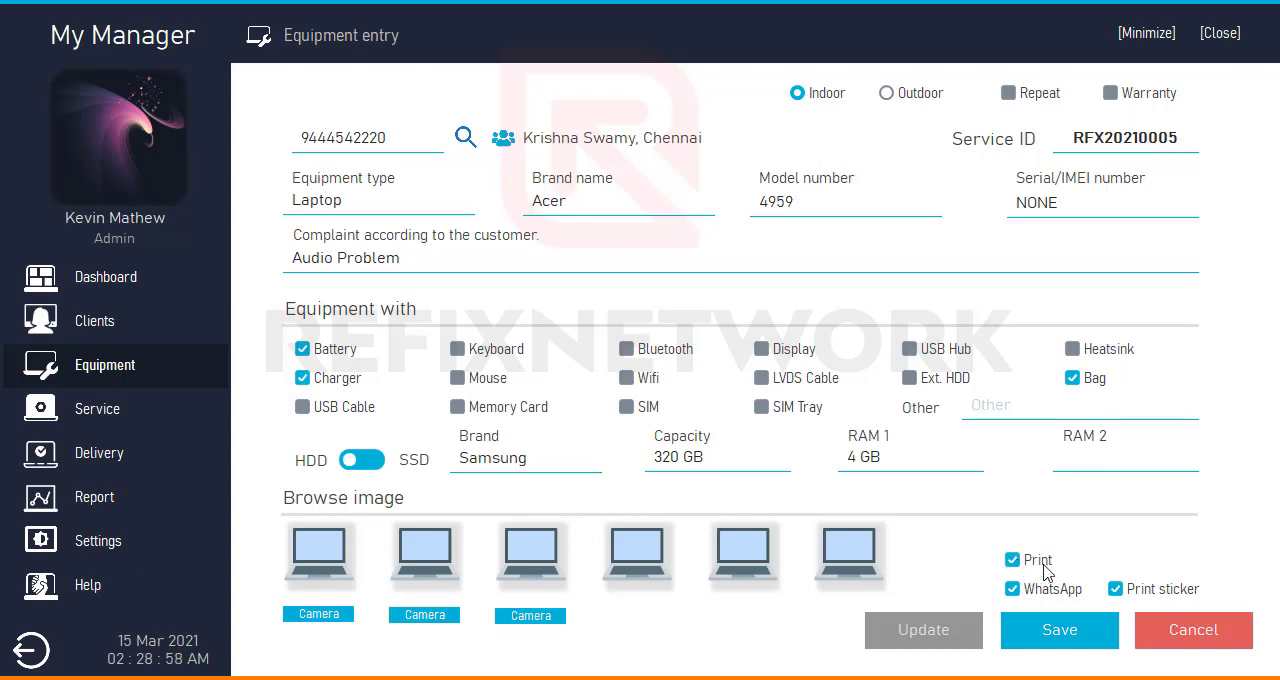
# - Save the equipment entry and store its service receipt on the Desktop as a PDF named 05
pyautogui.click(1057, 643)
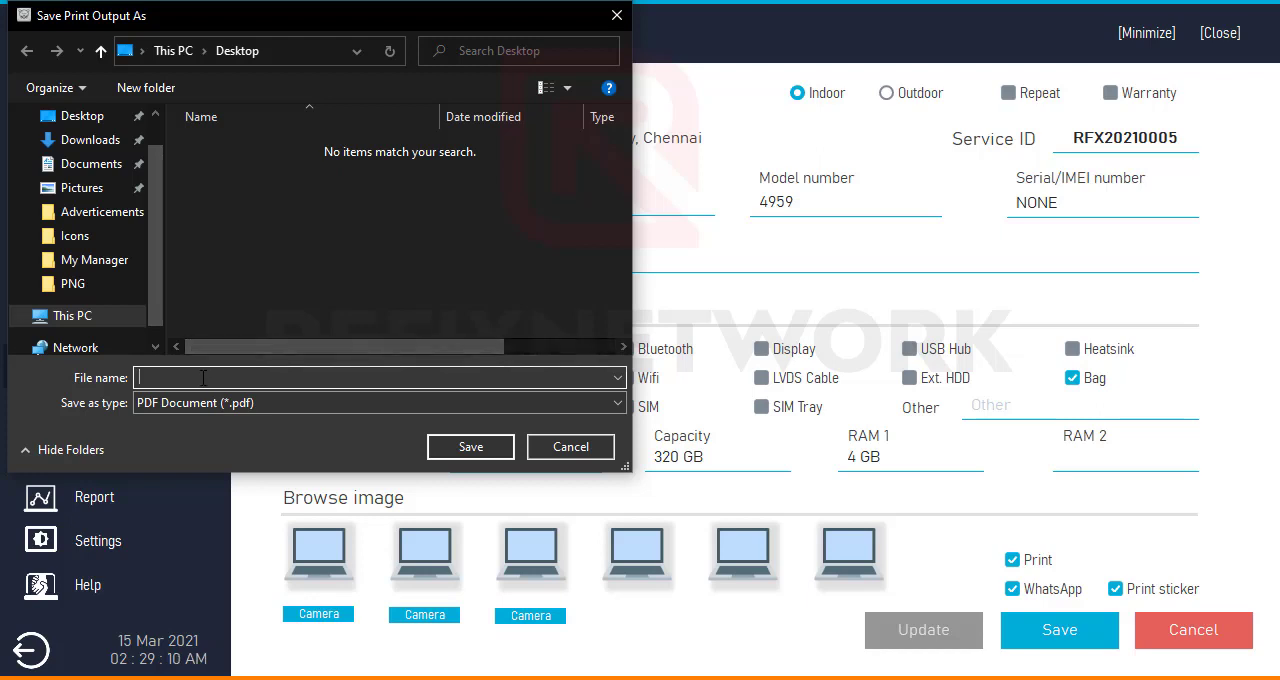
pyautogui.write('05')
pyautogui.click(466, 447)
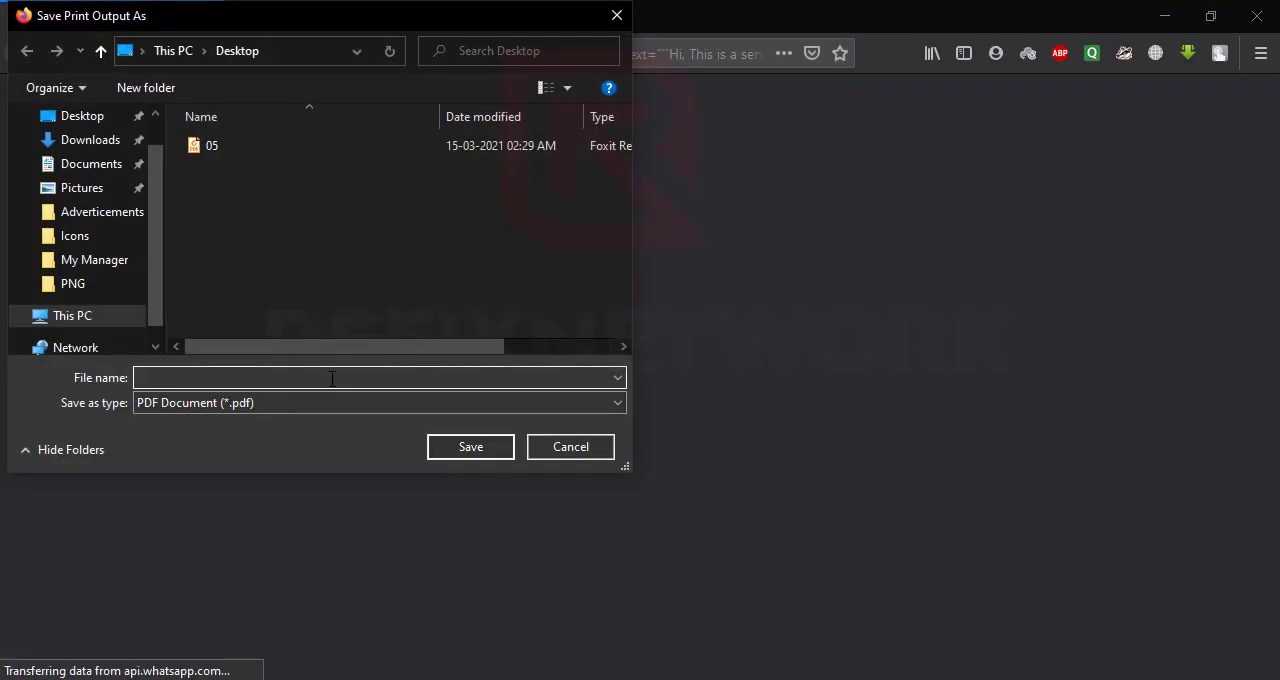
# - Save the sticker printout on the Desktop as a PDF named 05st and dismiss the confirmation message
pyautogui.write('05s')
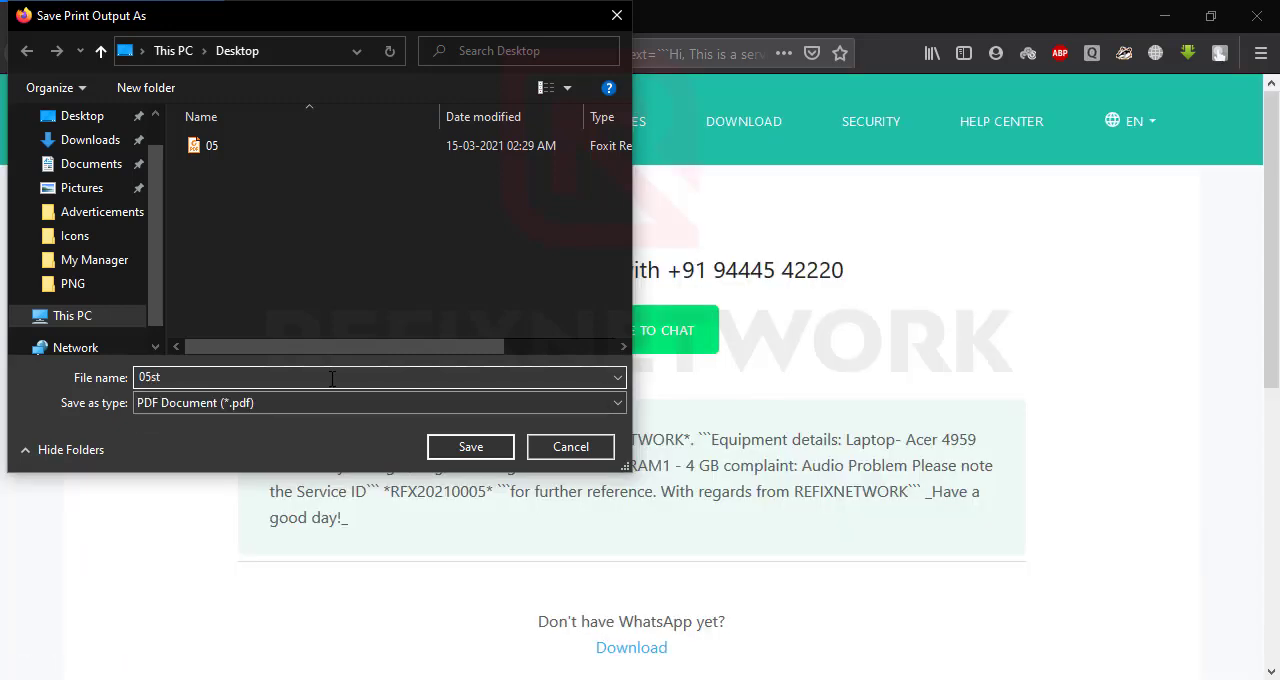
pyautogui.write('t')
pyautogui.click(443, 446)
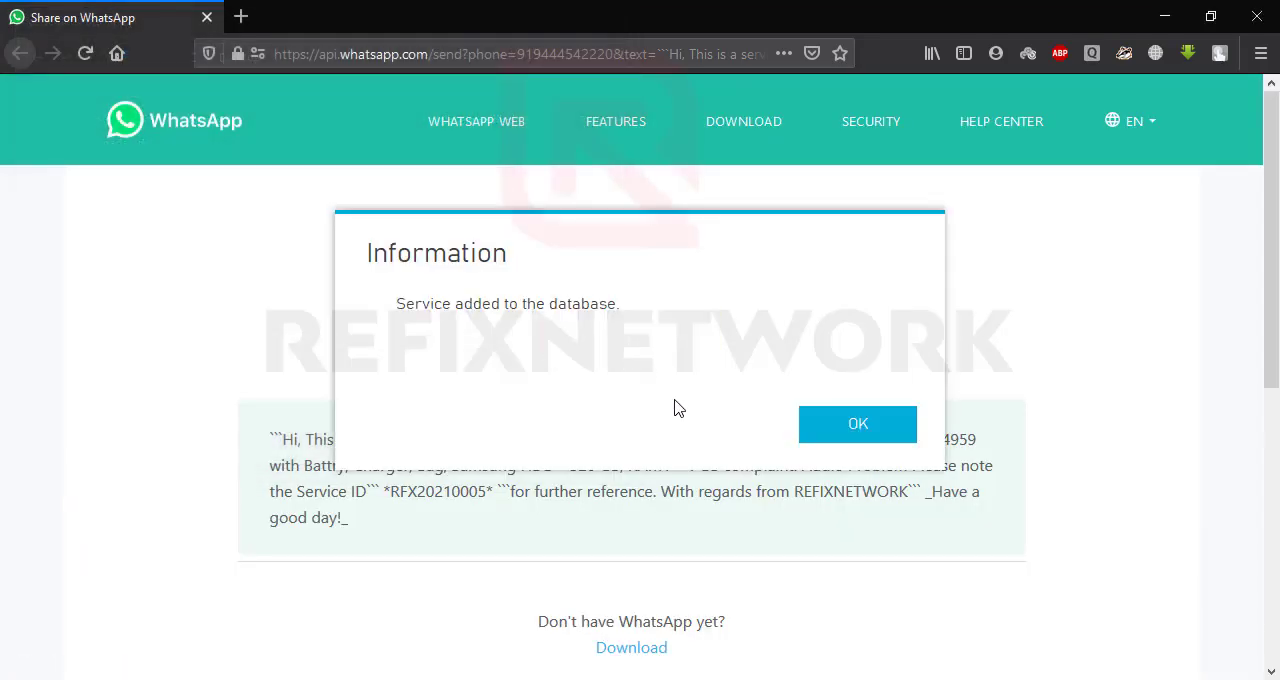
pyautogui.click(848, 424)
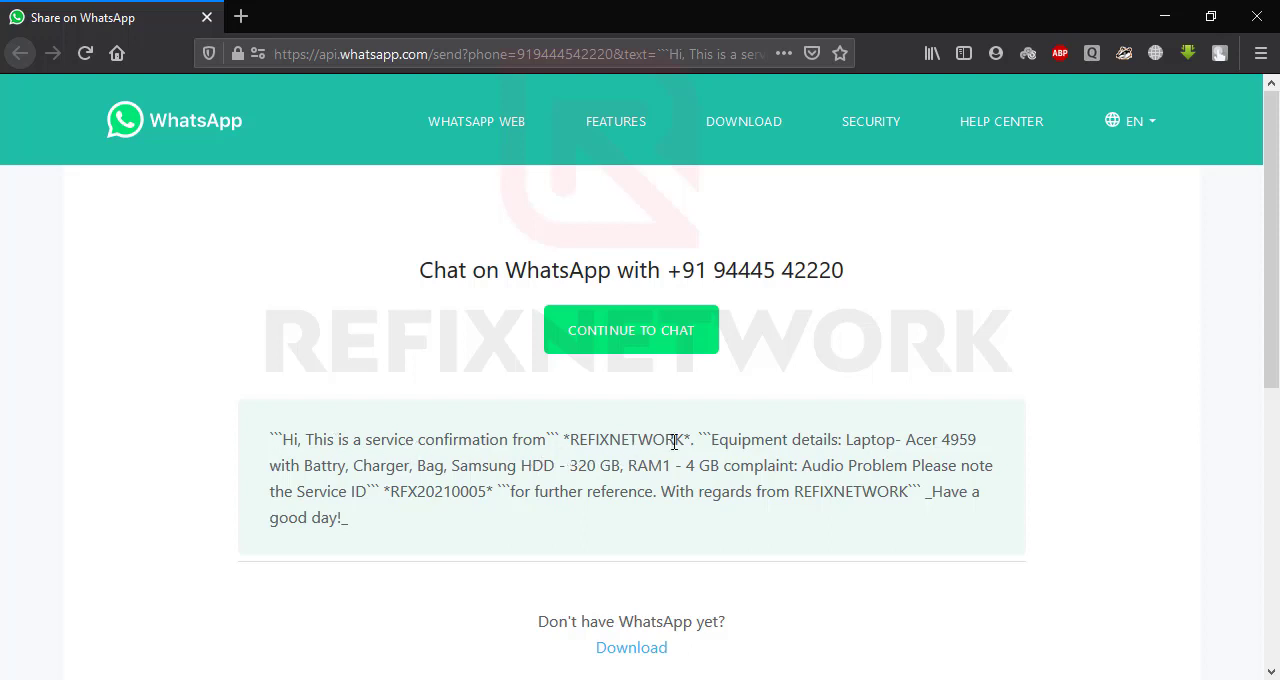
# - Review the company name, complaint and service ID in the WhatsApp service confirmation message
pyautogui.moveTo(685, 440); pyautogui.dragTo(569, 440)
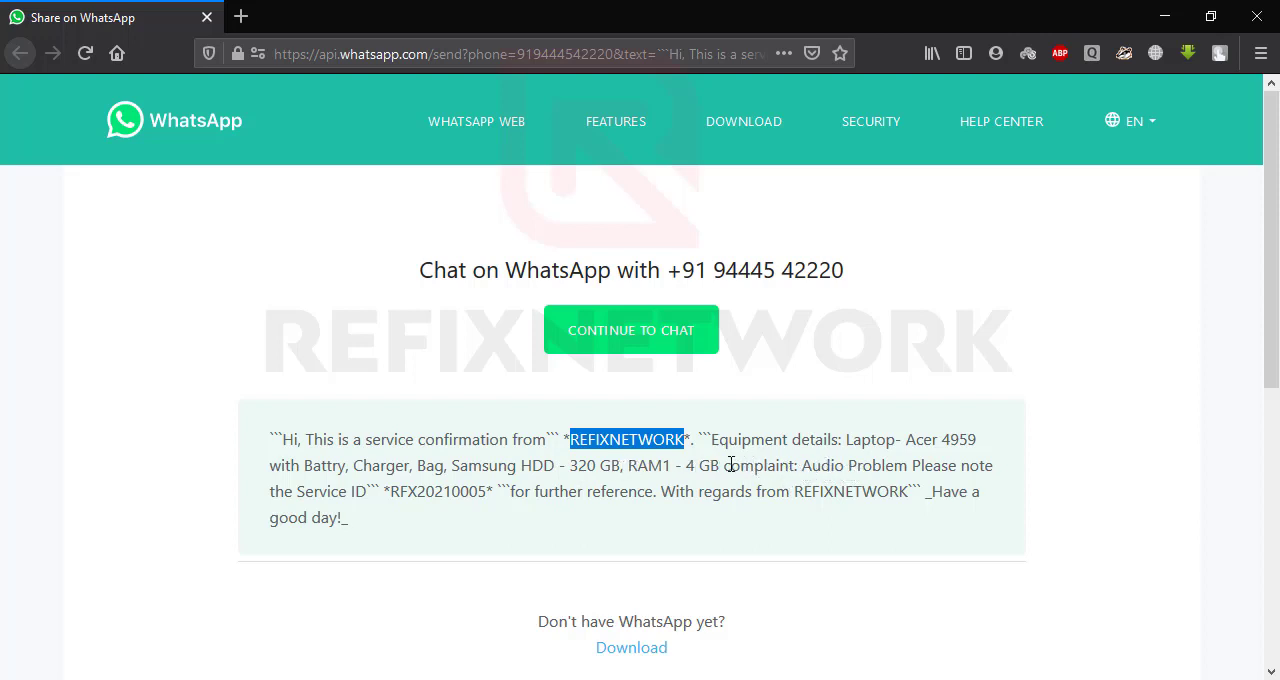
pyautogui.moveTo(722, 468); pyautogui.dragTo(998, 470)
pyautogui.click(966, 468)
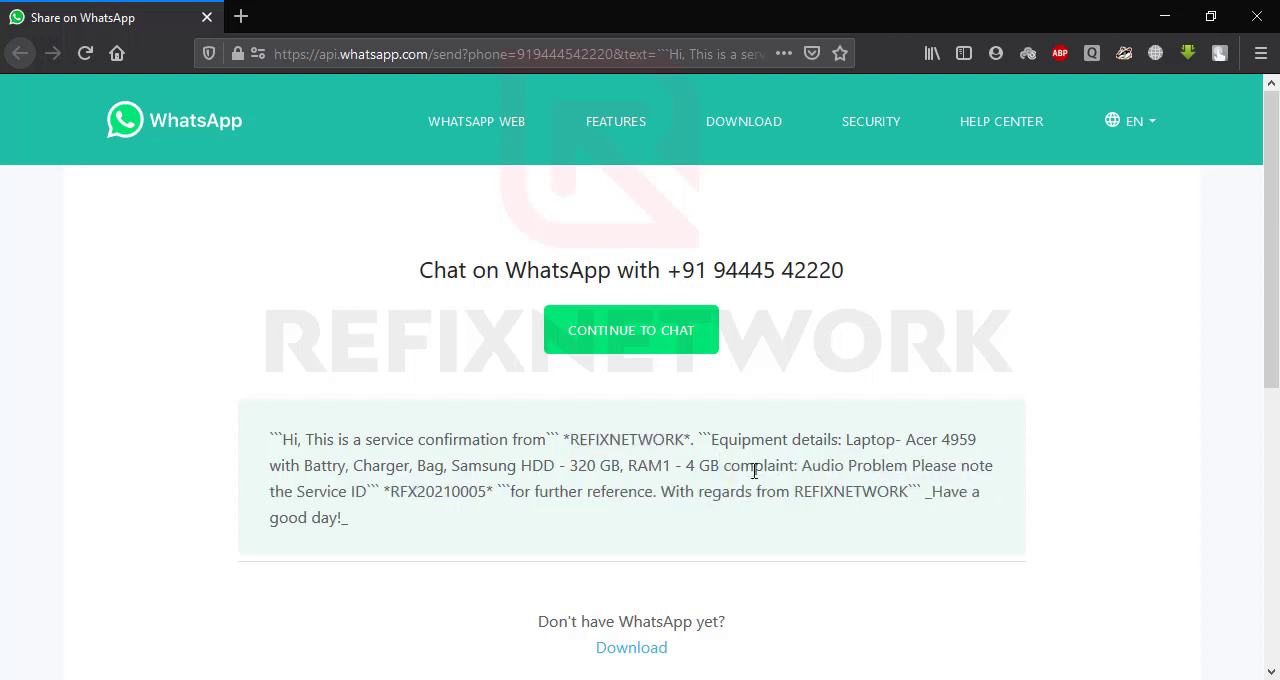
pyautogui.moveTo(391, 486); pyautogui.dragTo(486, 491)
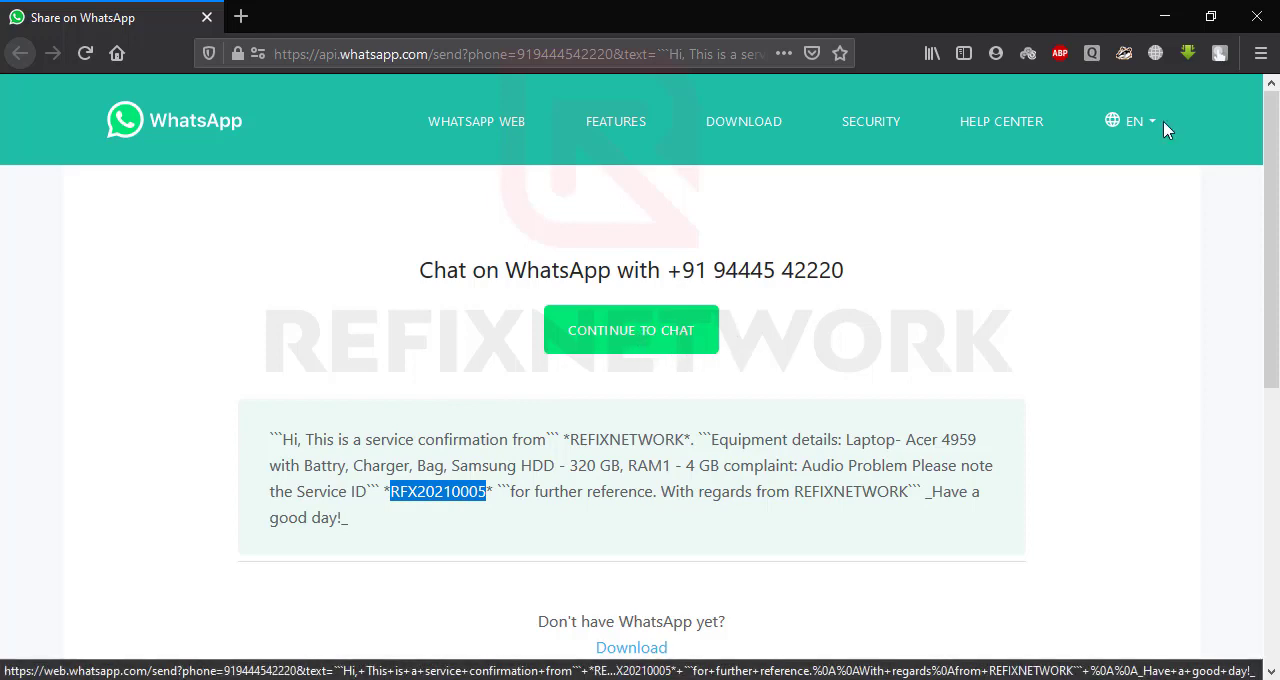
# - Minimize the browser and My Manager, switch to the WhatsApp desktop chat, send the prepared service confirmation, and minimize WhatsApp
pyautogui.click(1167, 28)
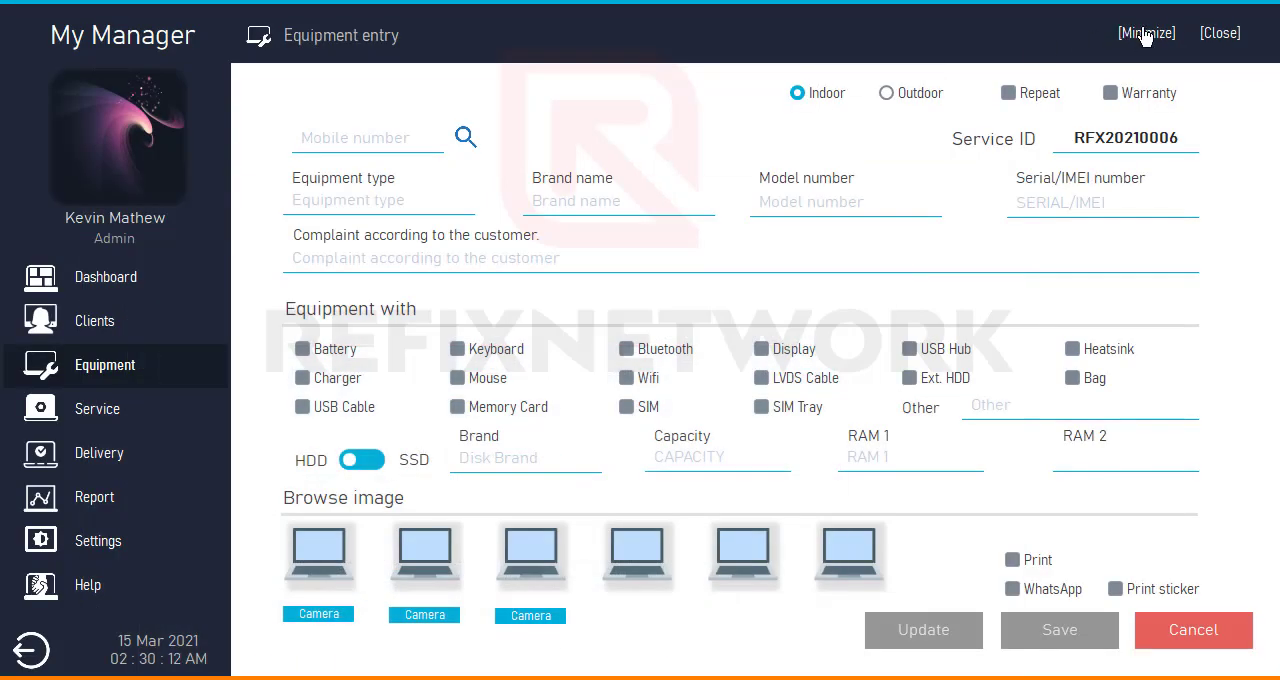
pyautogui.click(1066, 32)
pyautogui.click(940, 58)
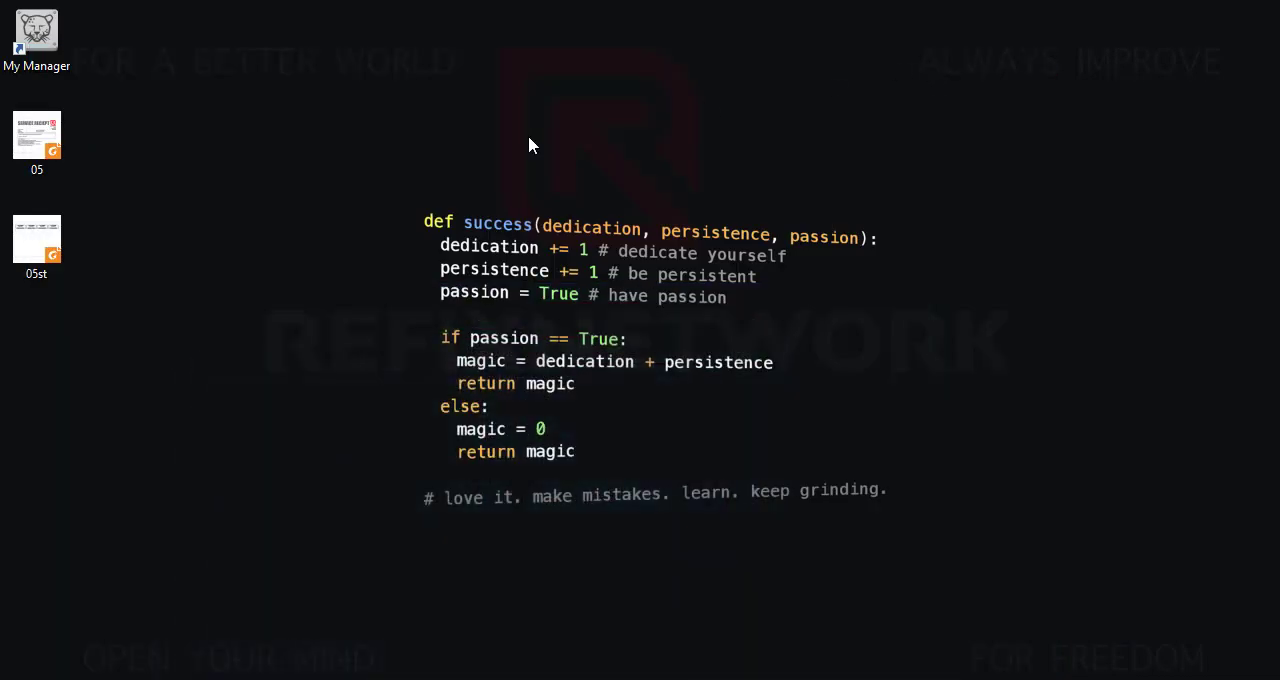
pyautogui.hotkey('alt', 'Tab')
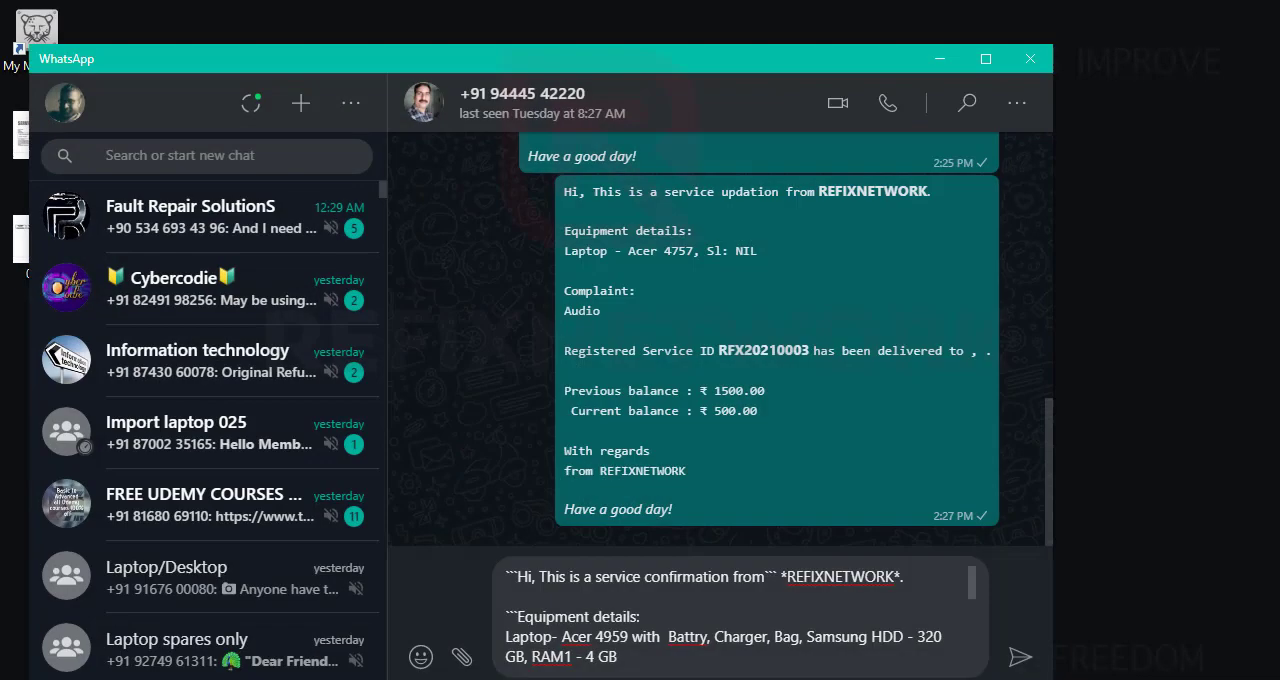
pyautogui.click(1020, 657)
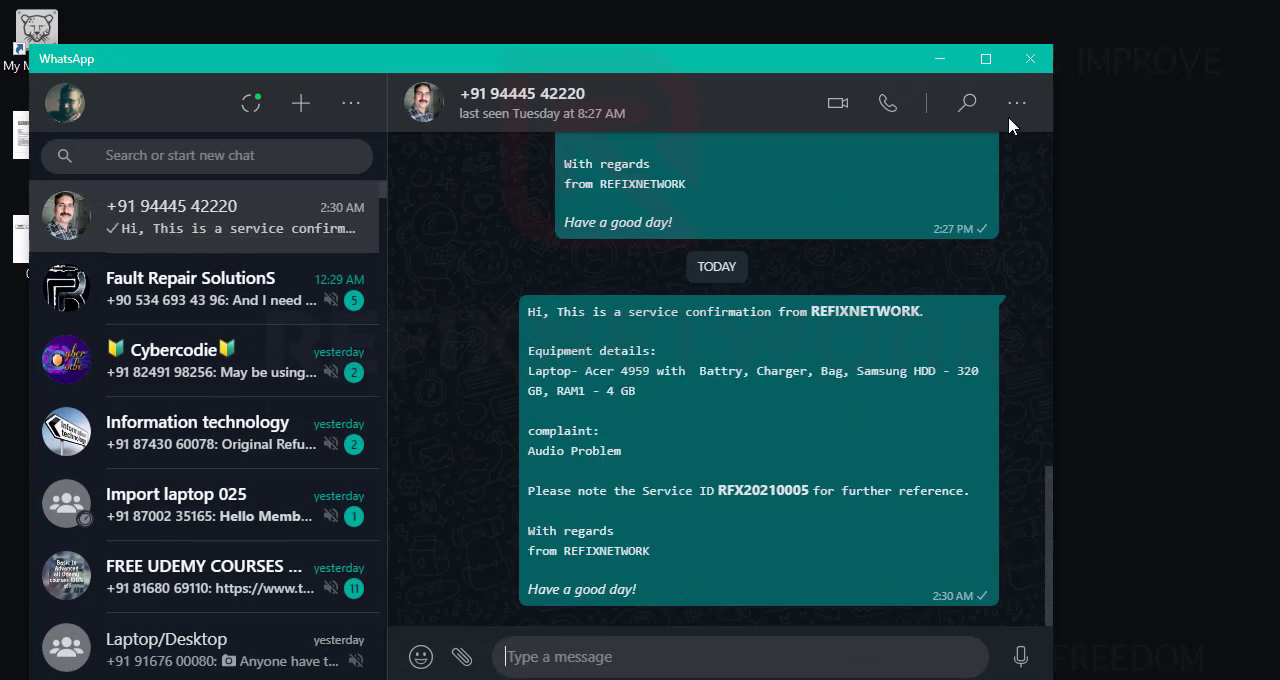
pyautogui.click(945, 60)
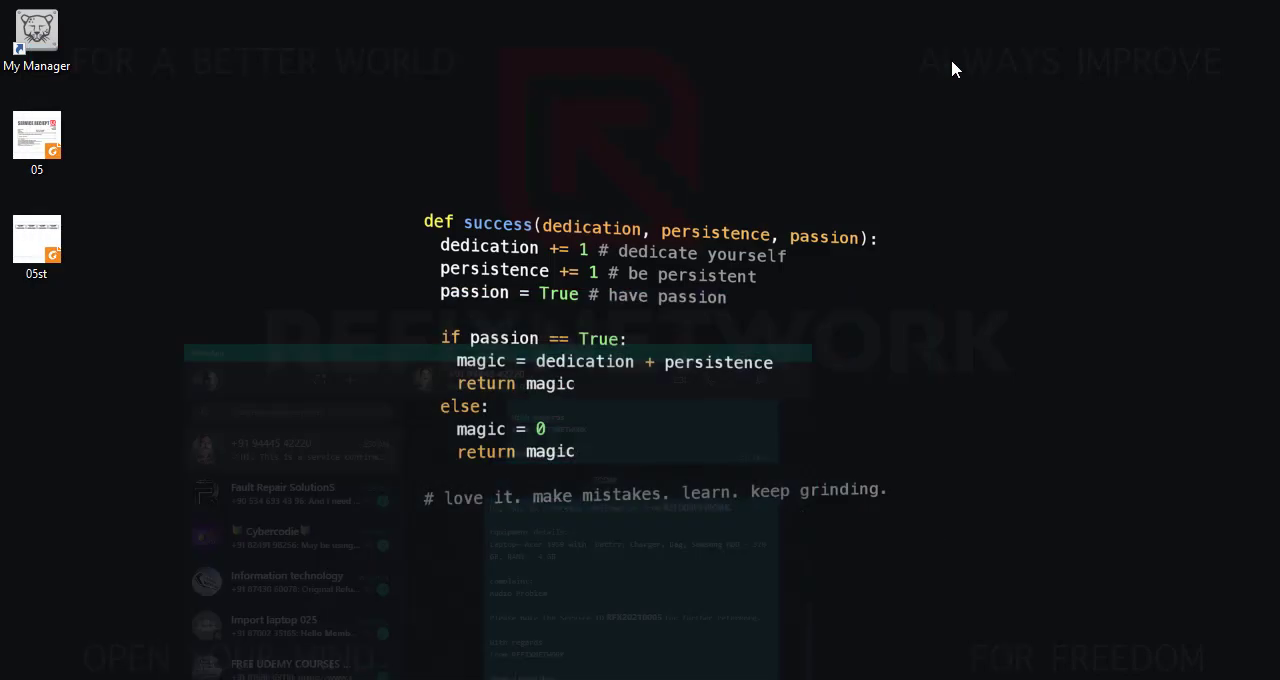
# - Open the 05 receipt PDF from the Desktop and examine its service details and registration date and time
pyautogui.doubleClick(40, 137)
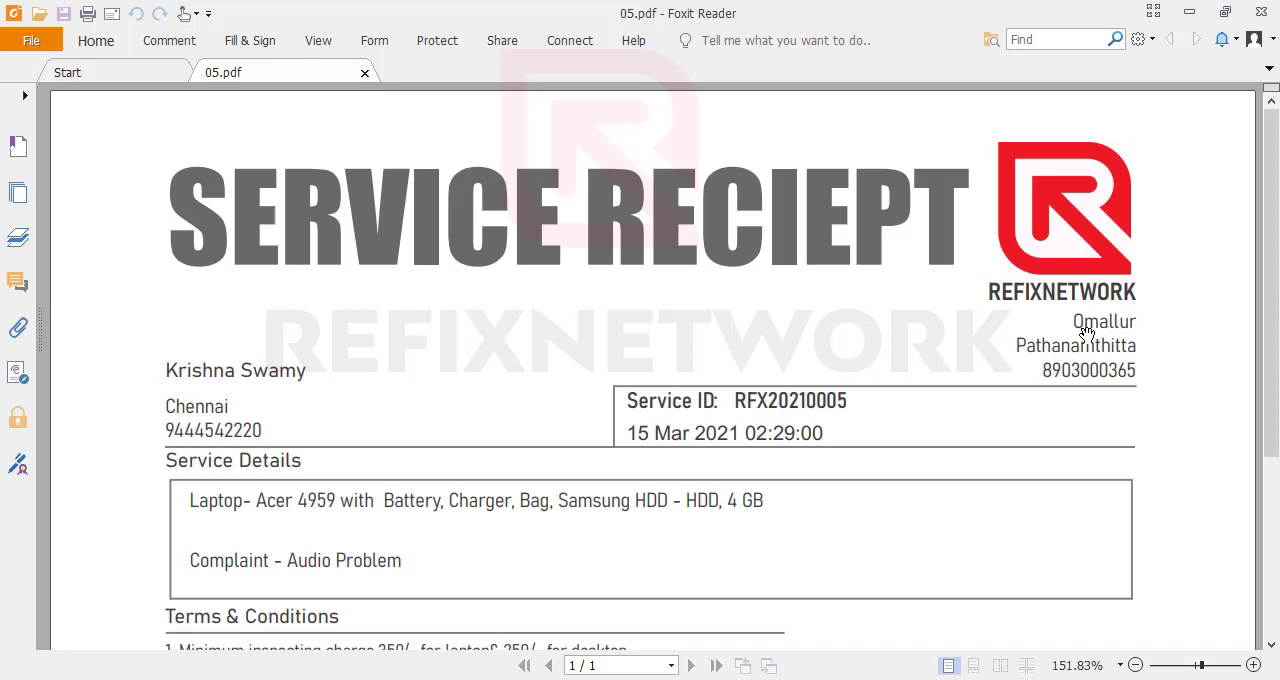
pyautogui.scroll(-1, 1020, 414)
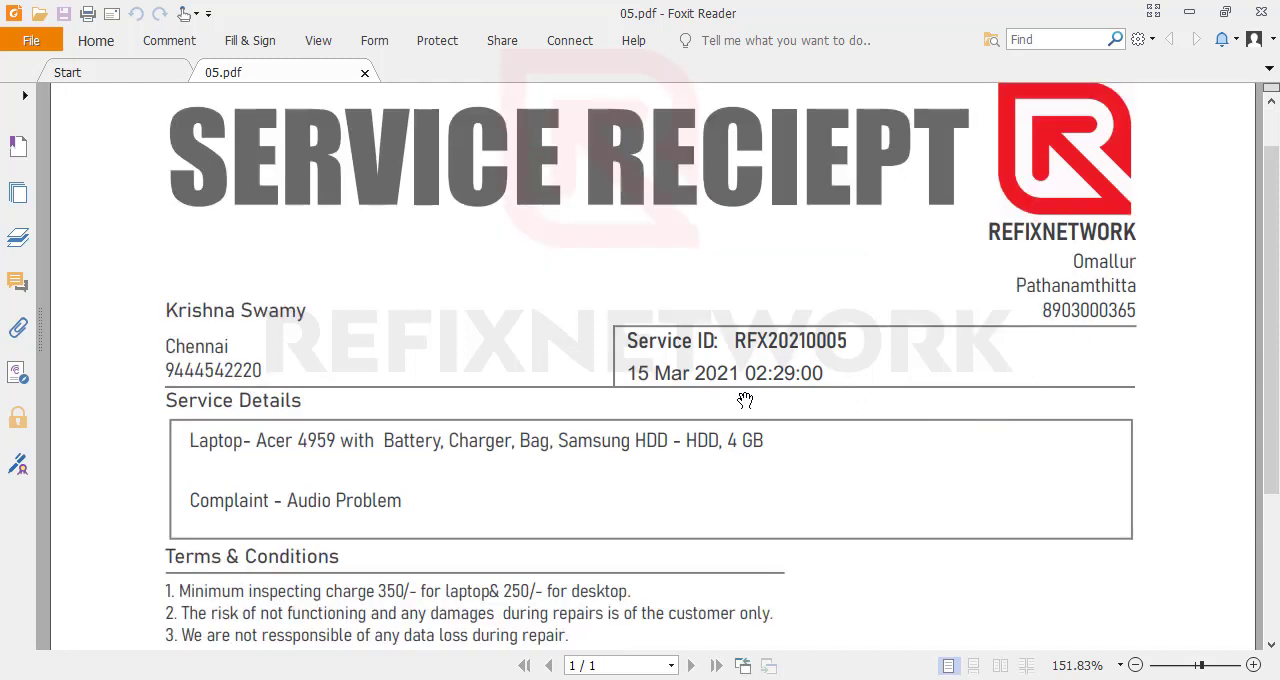
pyautogui.moveTo(745, 377); pyautogui.dragTo(826, 382)
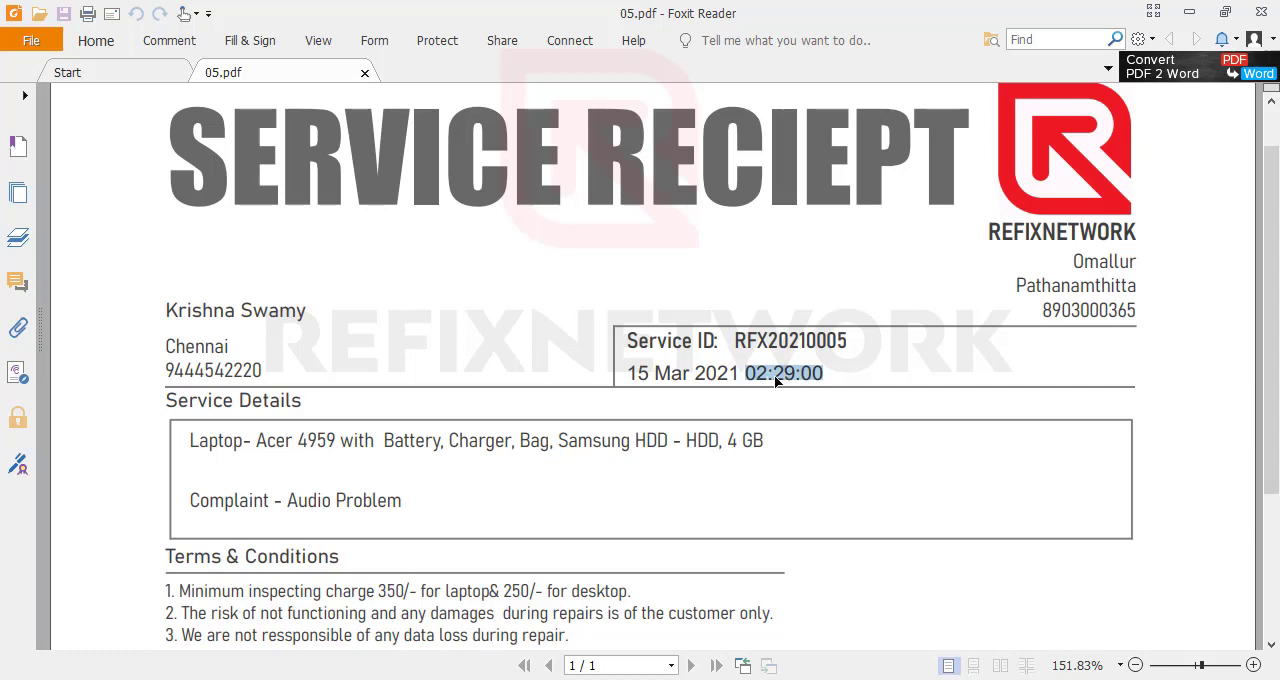
pyautogui.click(765, 376)
pyautogui.moveTo(746, 375); pyautogui.dragTo(822, 374)
# - Read the receipt's terms and conditions, check the service ID and overall page layout, and close the document
pyautogui.scroll(-3, 430, 403)
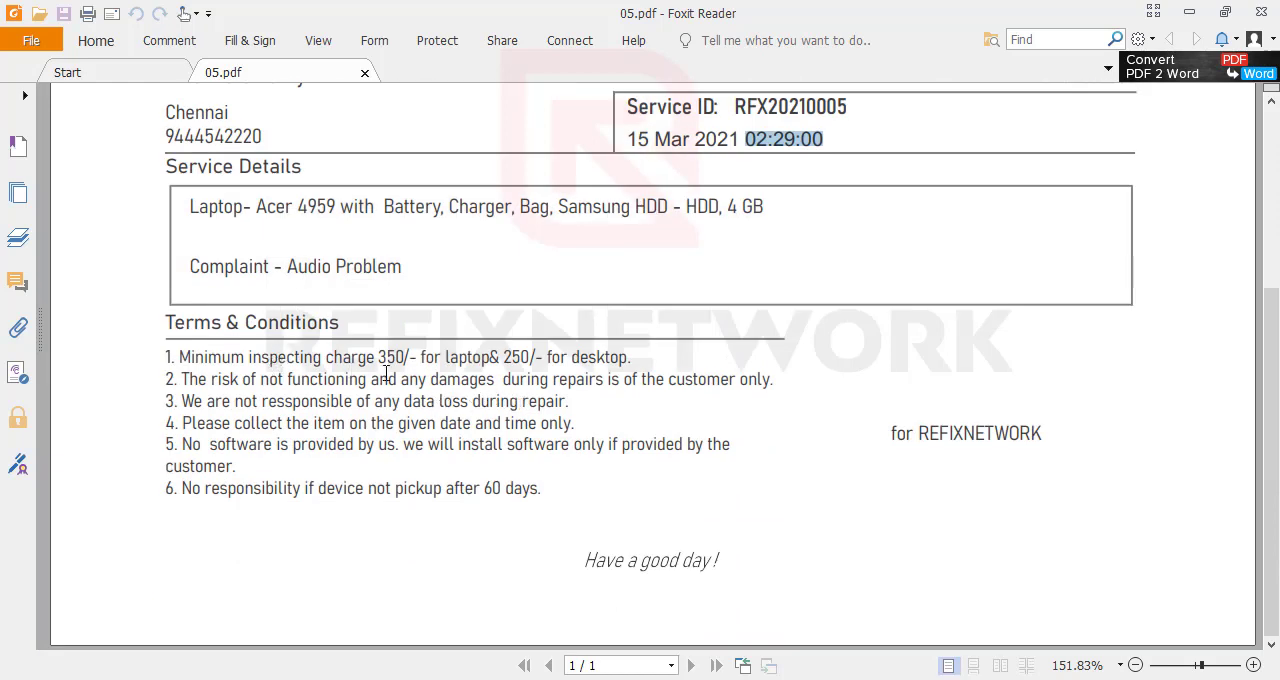
pyautogui.moveTo(159, 365); pyautogui.dragTo(515, 407)
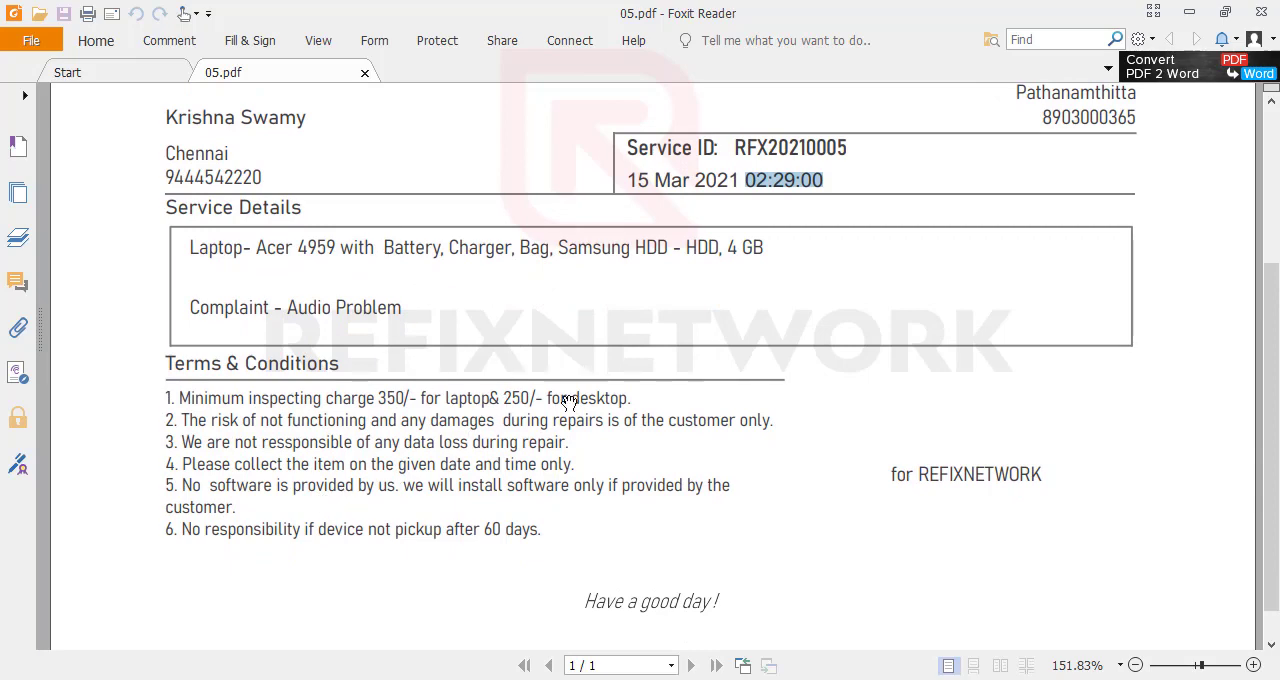
pyautogui.scroll(3, 568, 402)
pyautogui.scroll(-1, 389, 404)
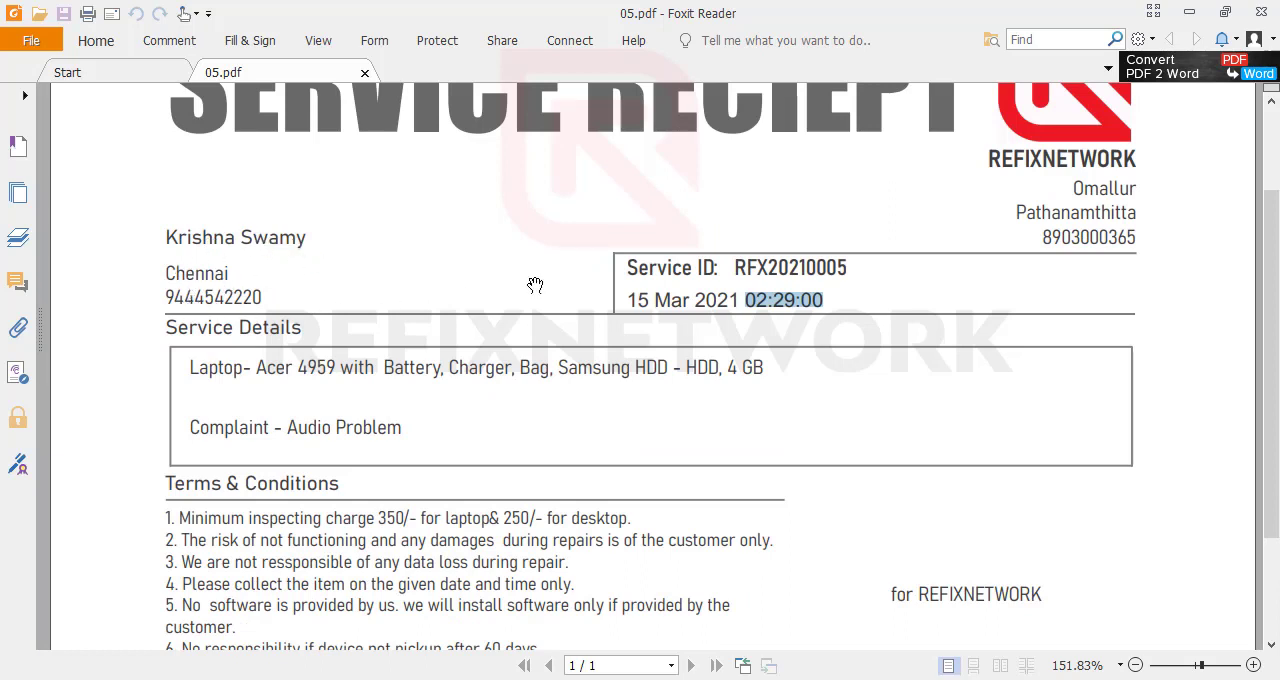
pyautogui.moveTo(854, 265); pyautogui.dragTo(745, 268)
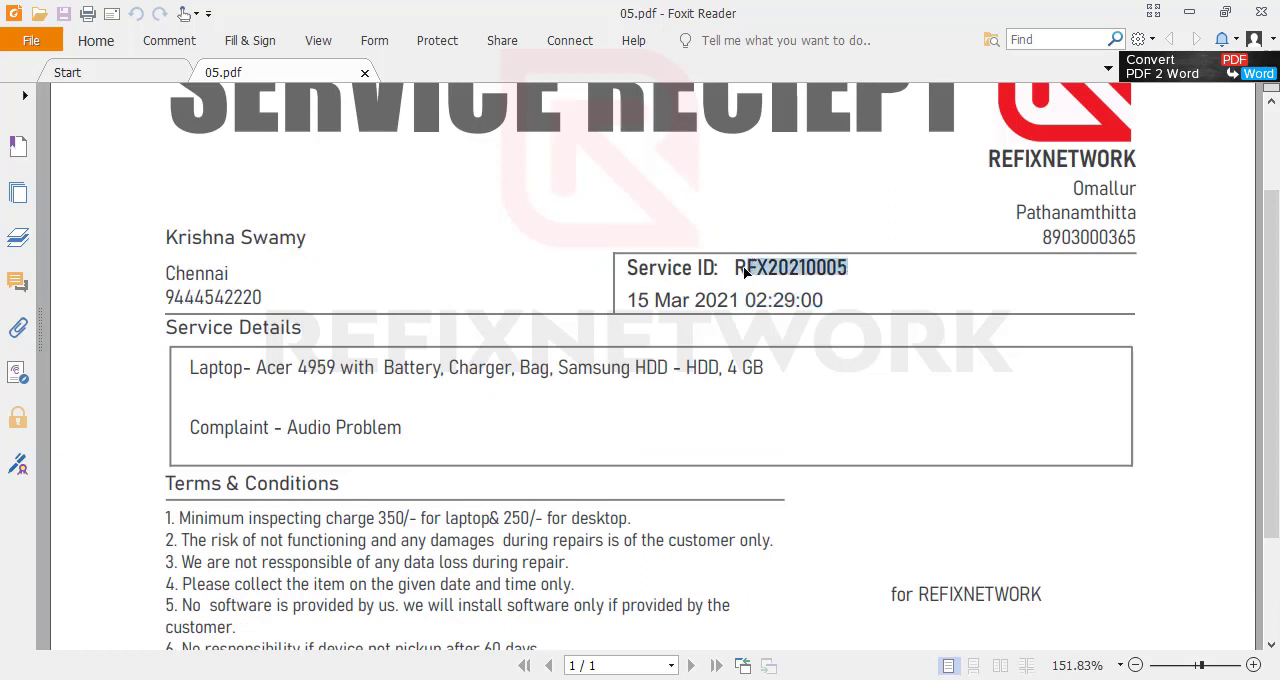
pyautogui.scroll(-5, 524, 350)
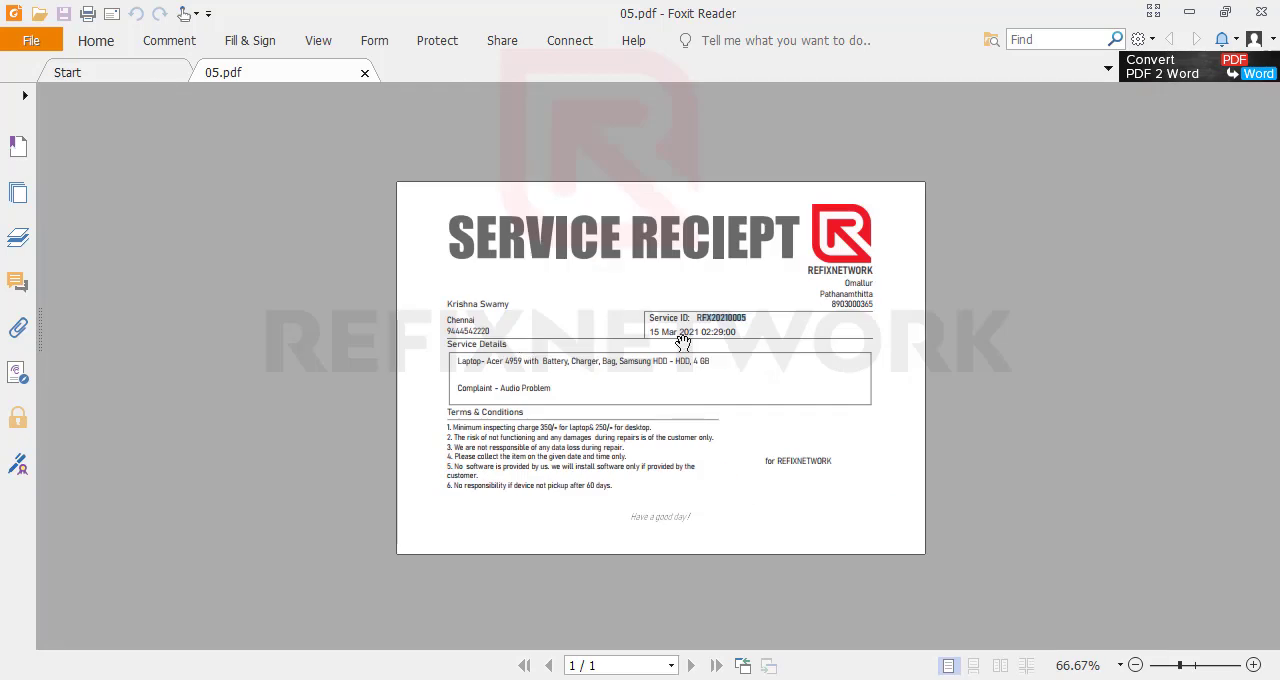
pyautogui.click(424, 302)
pyautogui.click(365, 72)
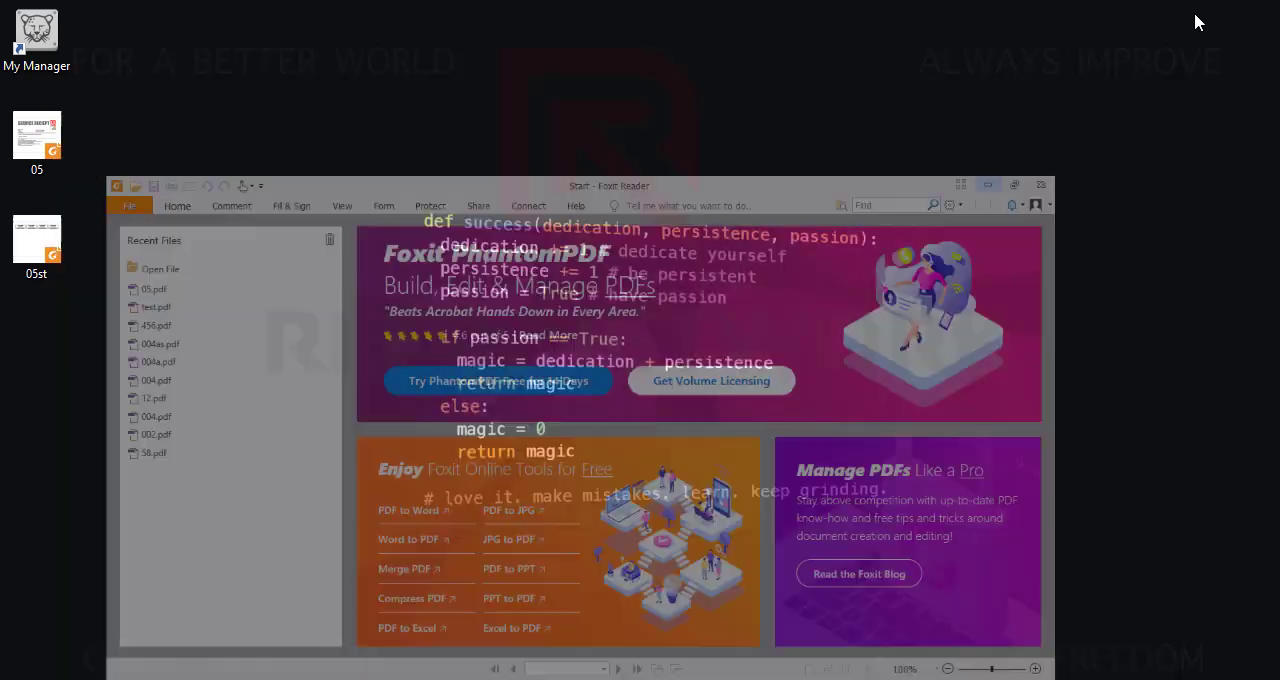
# - Open the 05st sticker PDF, examine the service ID and company details on the labels, then close it and minimize Foxit Reader
pyautogui.doubleClick(52, 238)
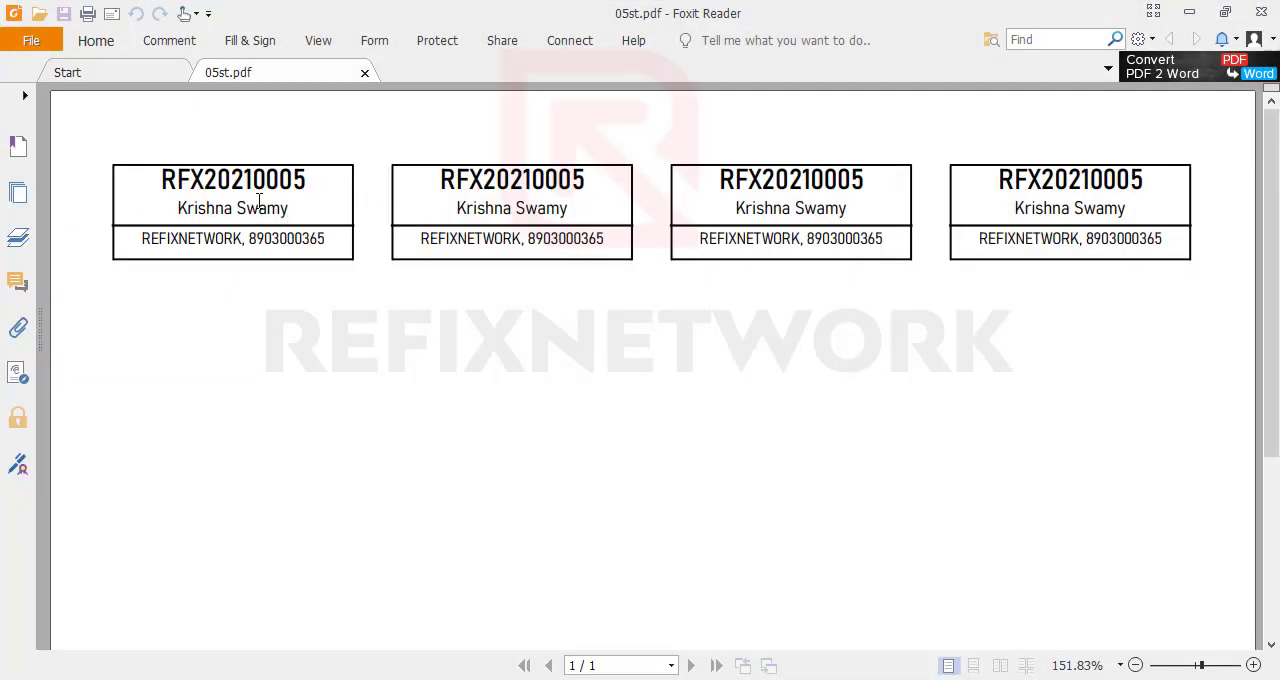
pyautogui.moveTo(312, 179); pyautogui.dragTo(1145, 183)
pyautogui.click(466, 246)
pyautogui.moveTo(142, 239); pyautogui.dragTo(348, 244)
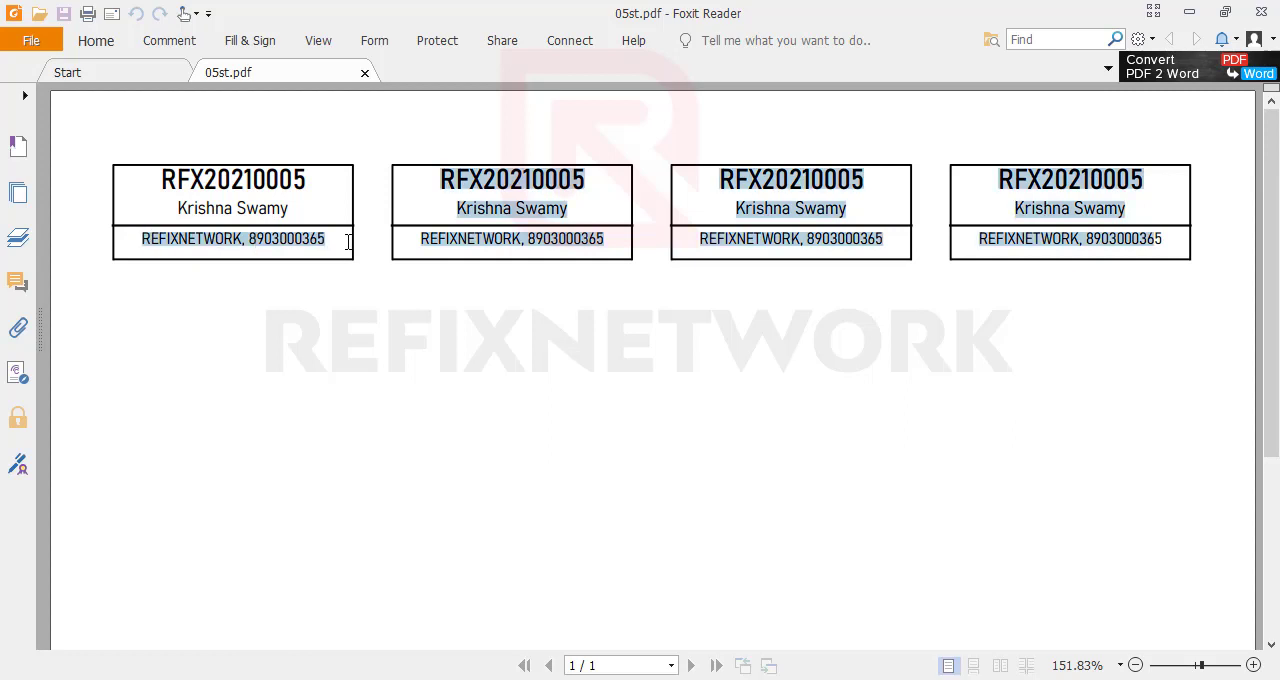
pyautogui.scroll(-3, 537, 172)
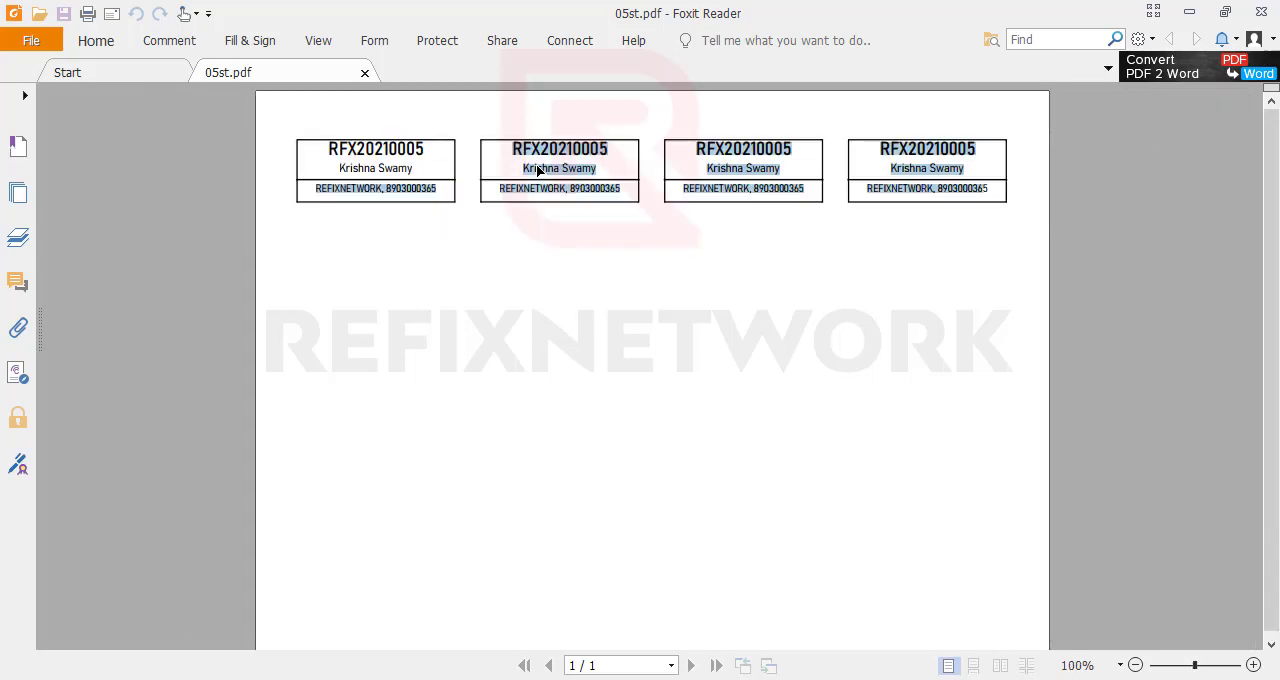
pyautogui.click(694, 286)
pyautogui.click(366, 73)
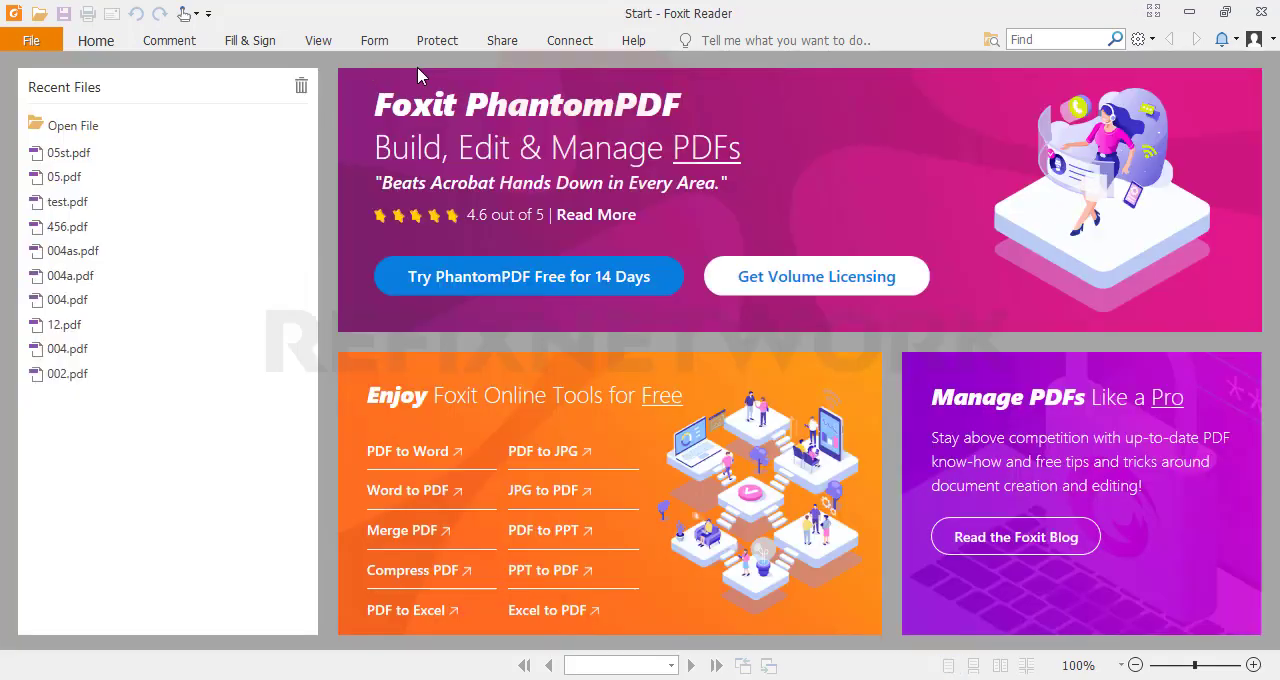
pyautogui.click(1189, 12)
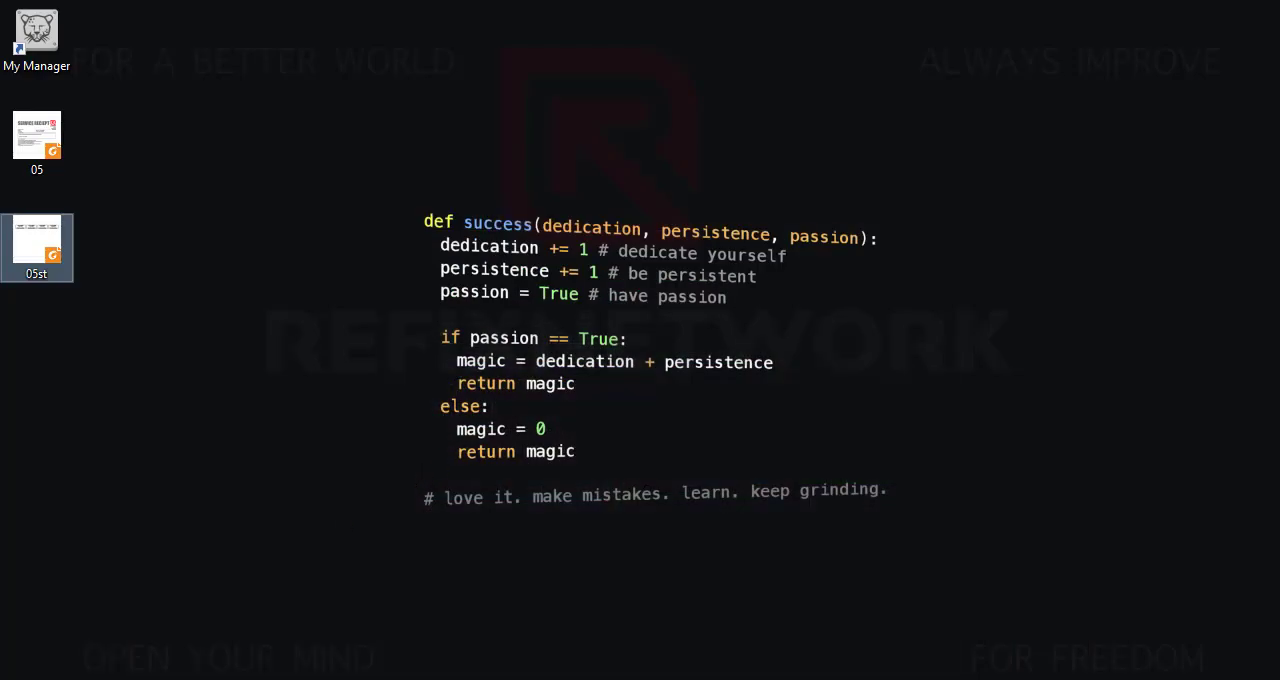
# - Switch back to My Manager and open the Service lab entry form
pyautogui.click(345, 679)
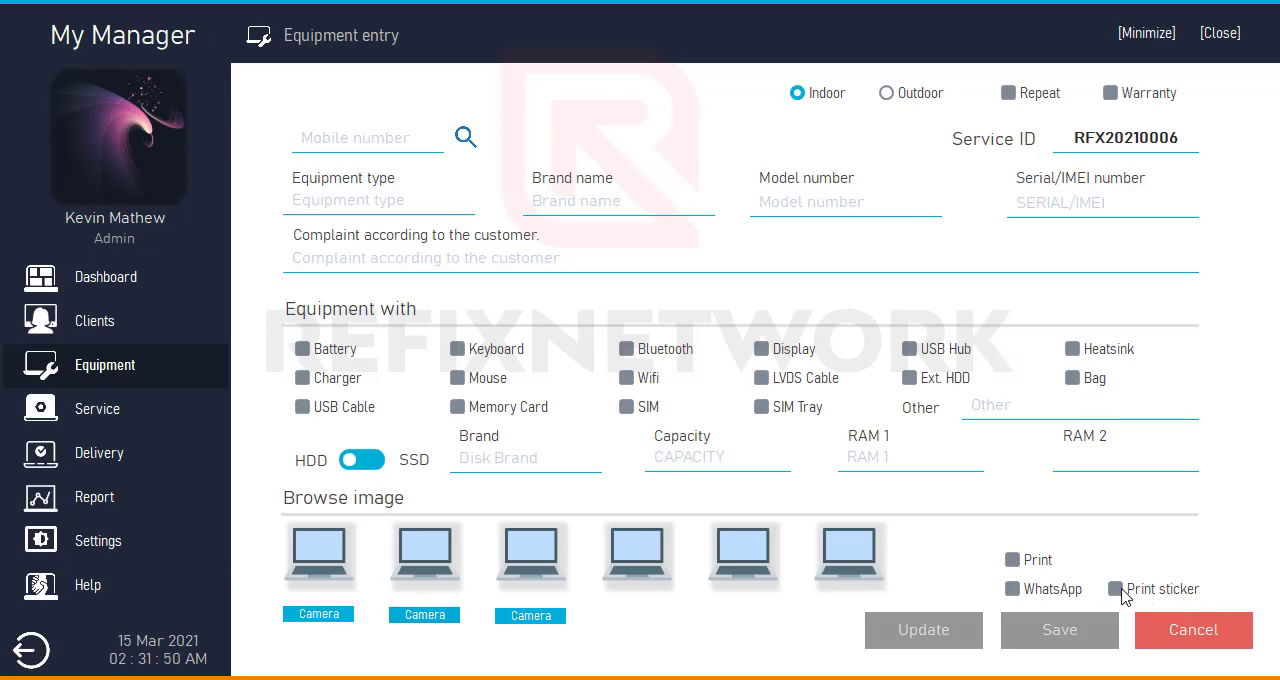
pyautogui.click(1118, 591)
pyautogui.click(1115, 589)
pyautogui.click(118, 408)
pyautogui.click(120, 368)
pyautogui.click(118, 410)
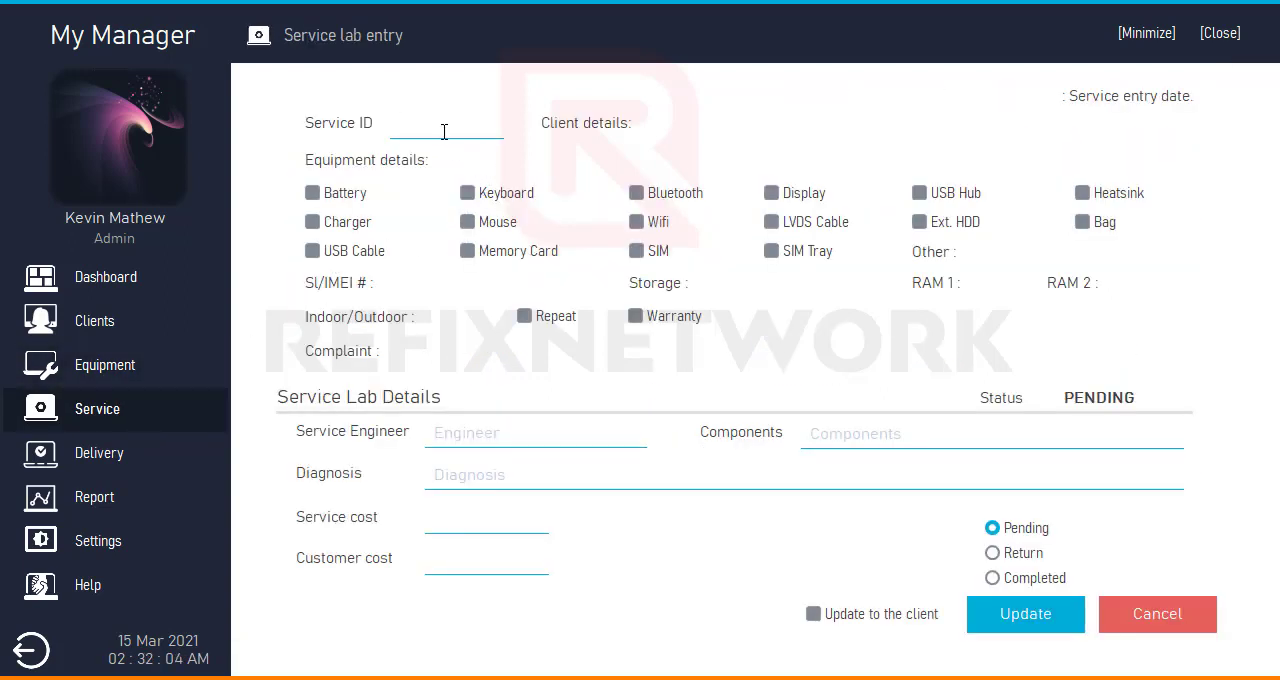
# - Load the latest registered service, the Acer 4959 laptop, by its service ID in the lab entry form
pyautogui.write('RFX20210005')
pyautogui.press('Up')
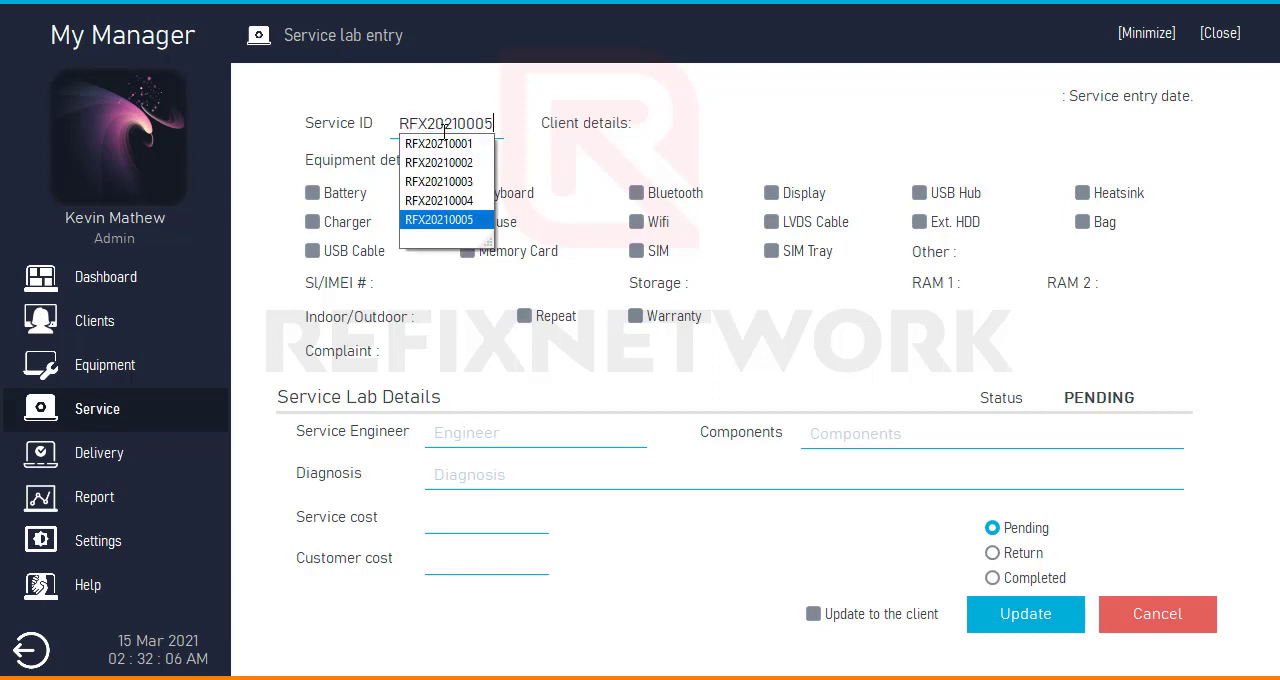
pyautogui.press('Return')
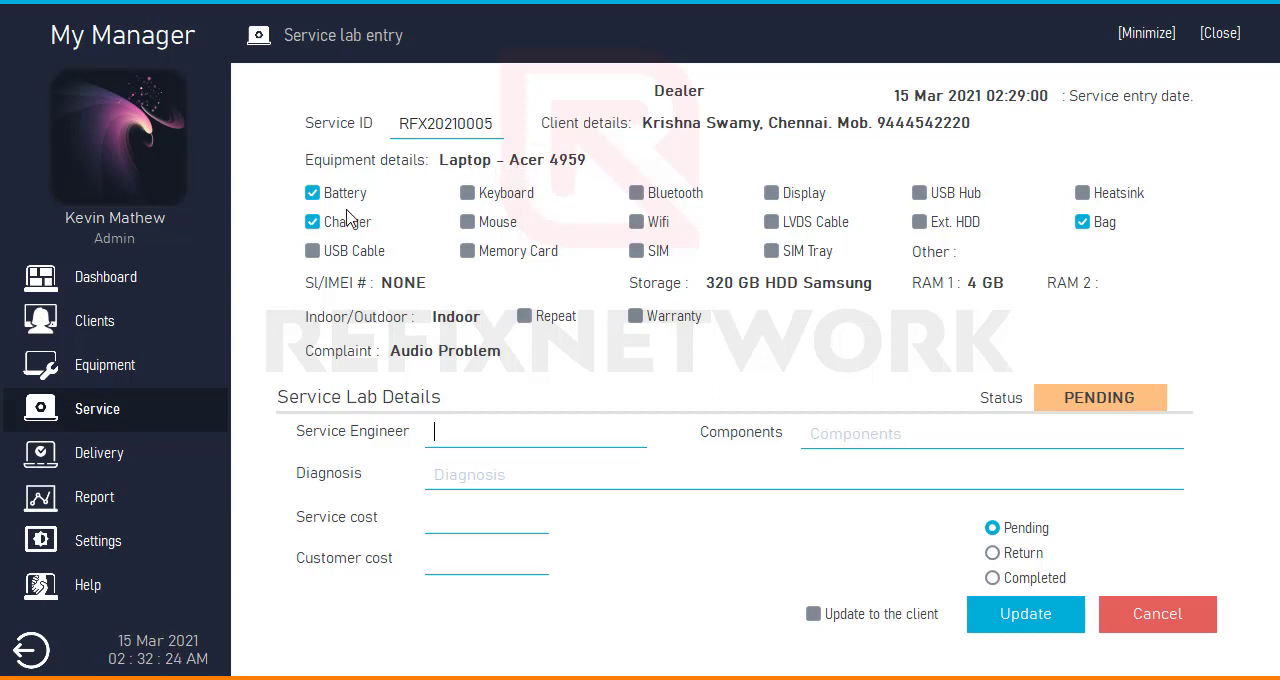
# - Try to toggle the USB Hub and Ext. HDD accessory boxes in the loaded equipment details
pyautogui.click(940, 190)
pyautogui.click(935, 216)
pyautogui.click(941, 190)
pyautogui.click(939, 217)
# - Enter the service engineer's name and set the components to "Resistor" in the service lab details
pyautogui.write('Kevin')
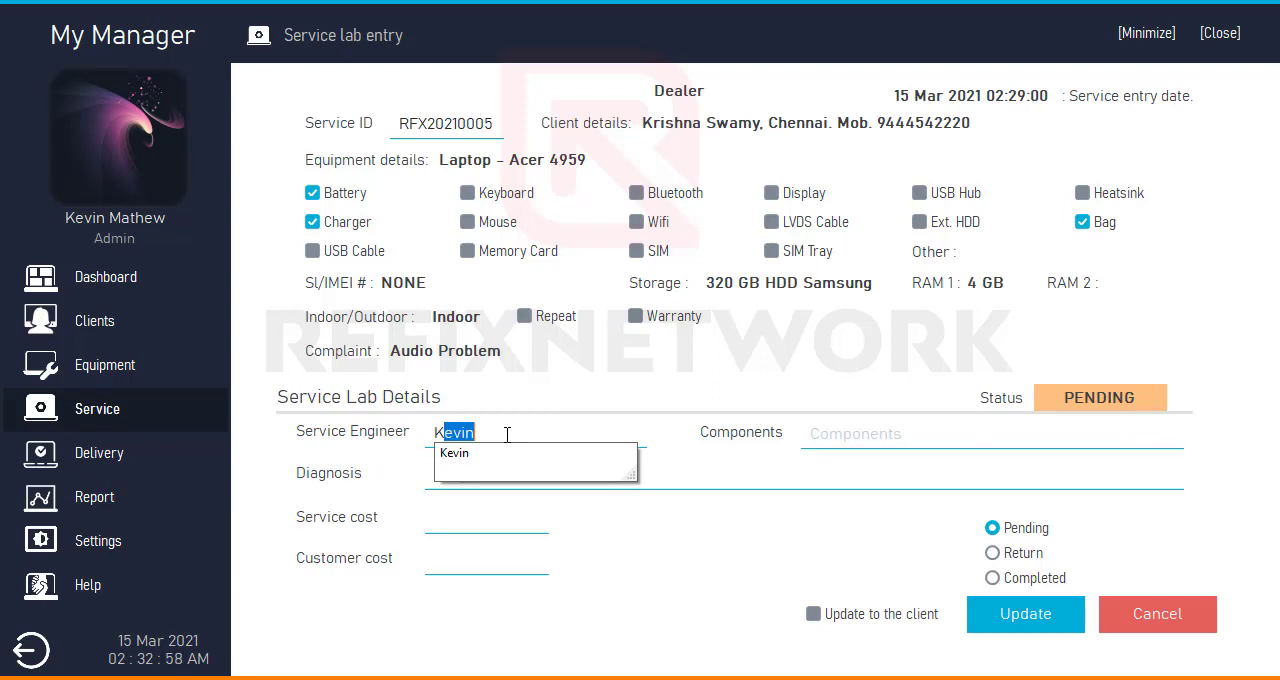
pyautogui.press('Tab')
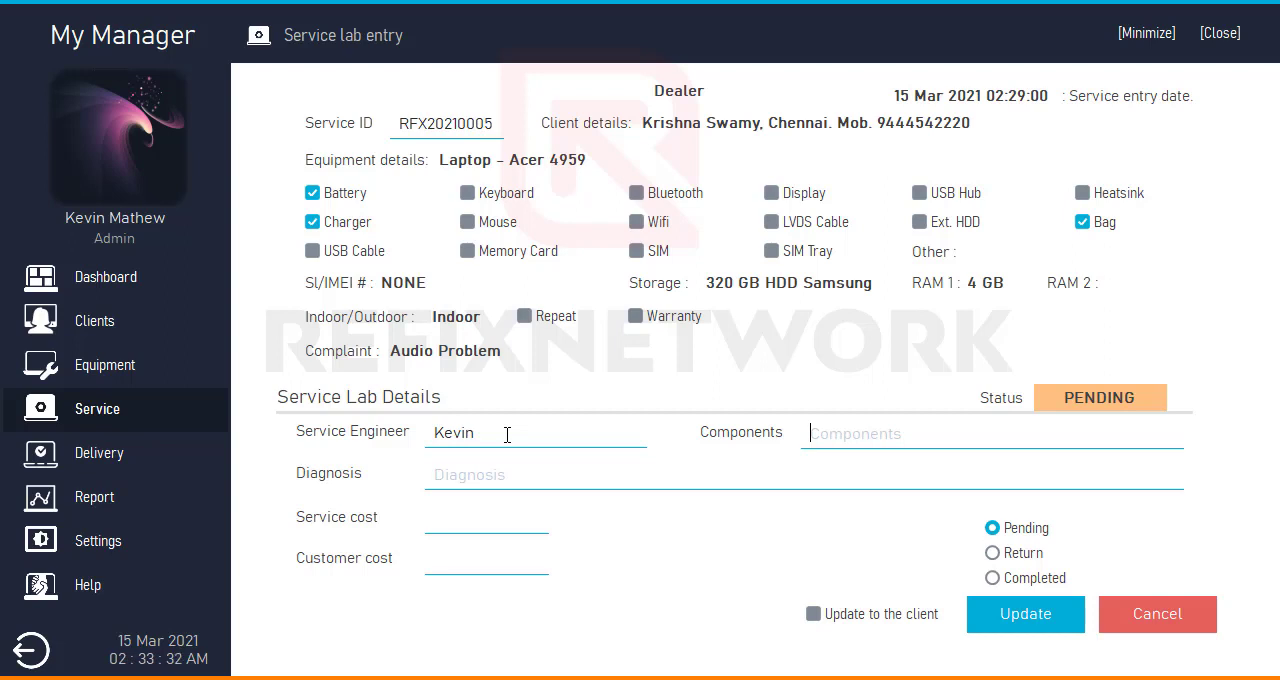
pyautogui.write('R')
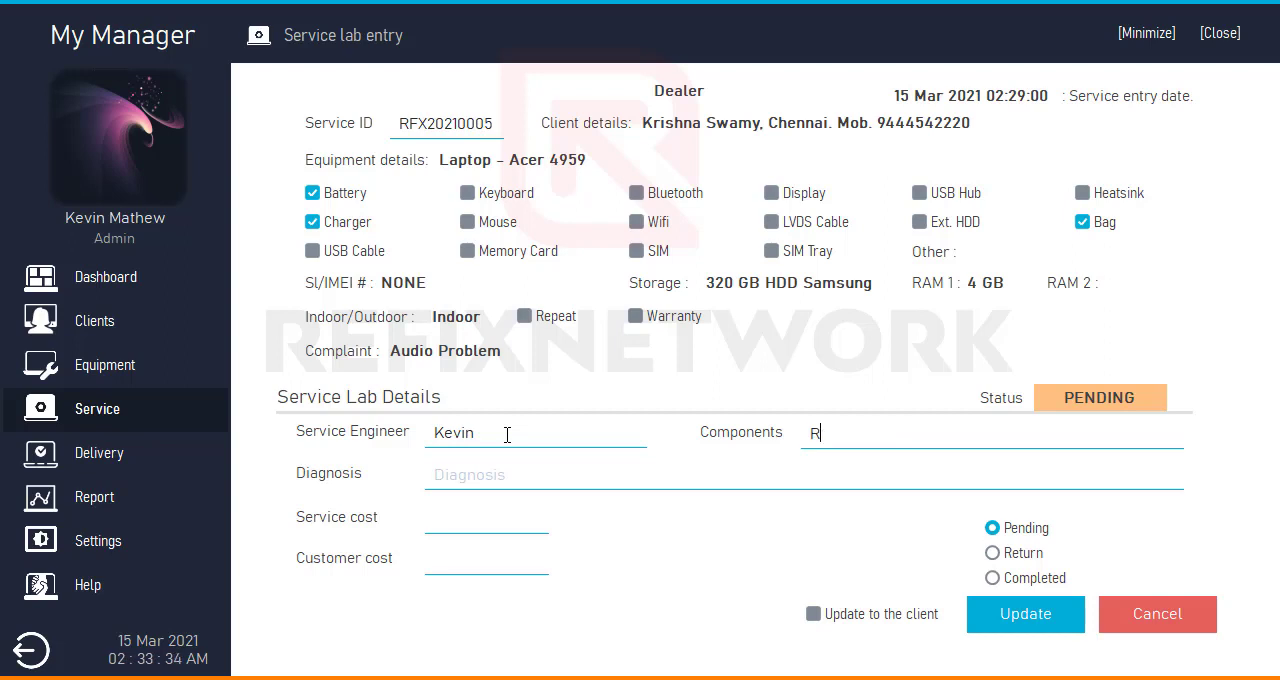
pyautogui.write('esu')
pyautogui.press('BackSpace')
pyautogui.write('ia')
pyautogui.press('BackSpace')
pyautogui.write('stor')
pyautogui.press('Tab')
# - Enter "Pull Up Resistor Open. R361" as the diagnosis
pyautogui.write('Pull')
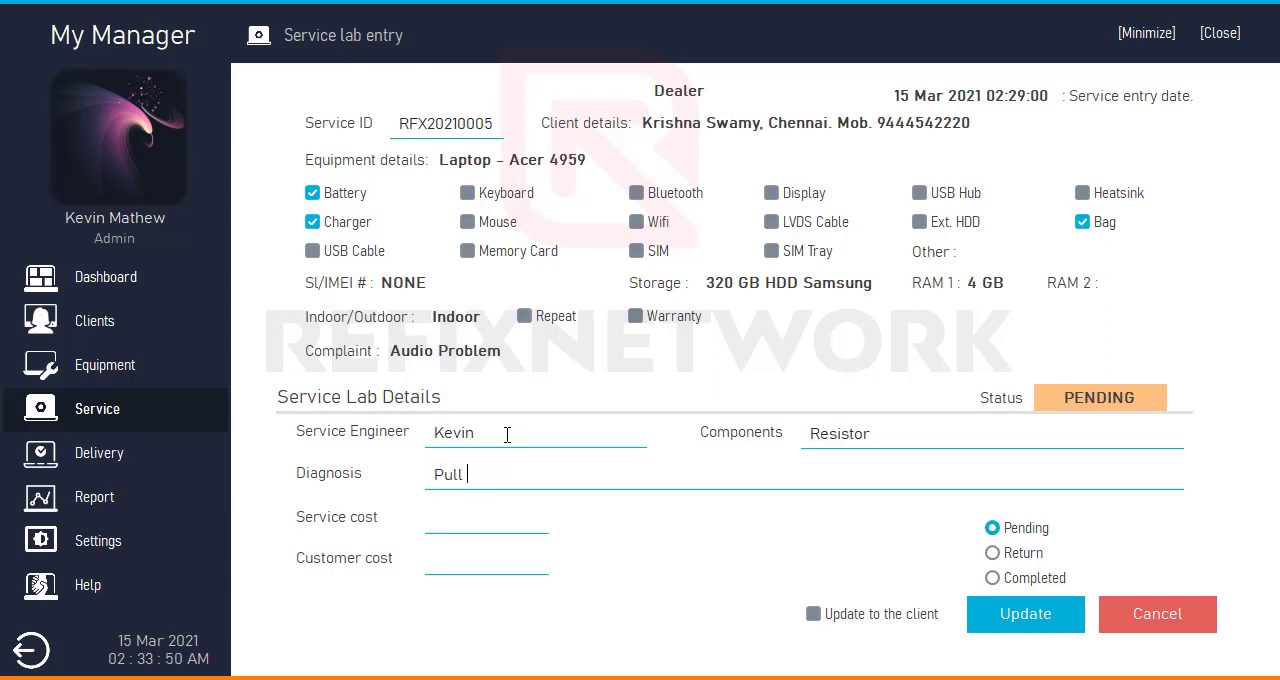
pyautogui.write(' Up Res')
pyautogui.press('BackSpace')
pyautogui.write('sistor Open ')
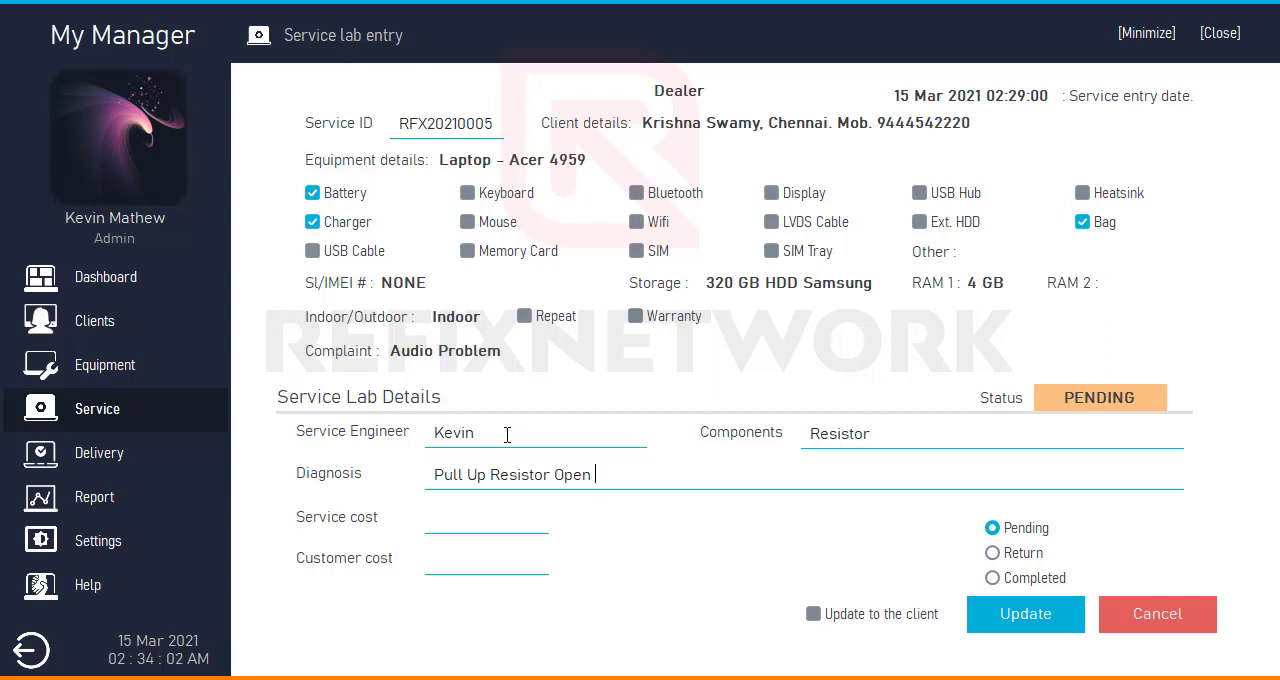
pyautogui.write('R361')
pyautogui.press('Left')
pyautogui.press('Left')
pyautogui.press('Left')
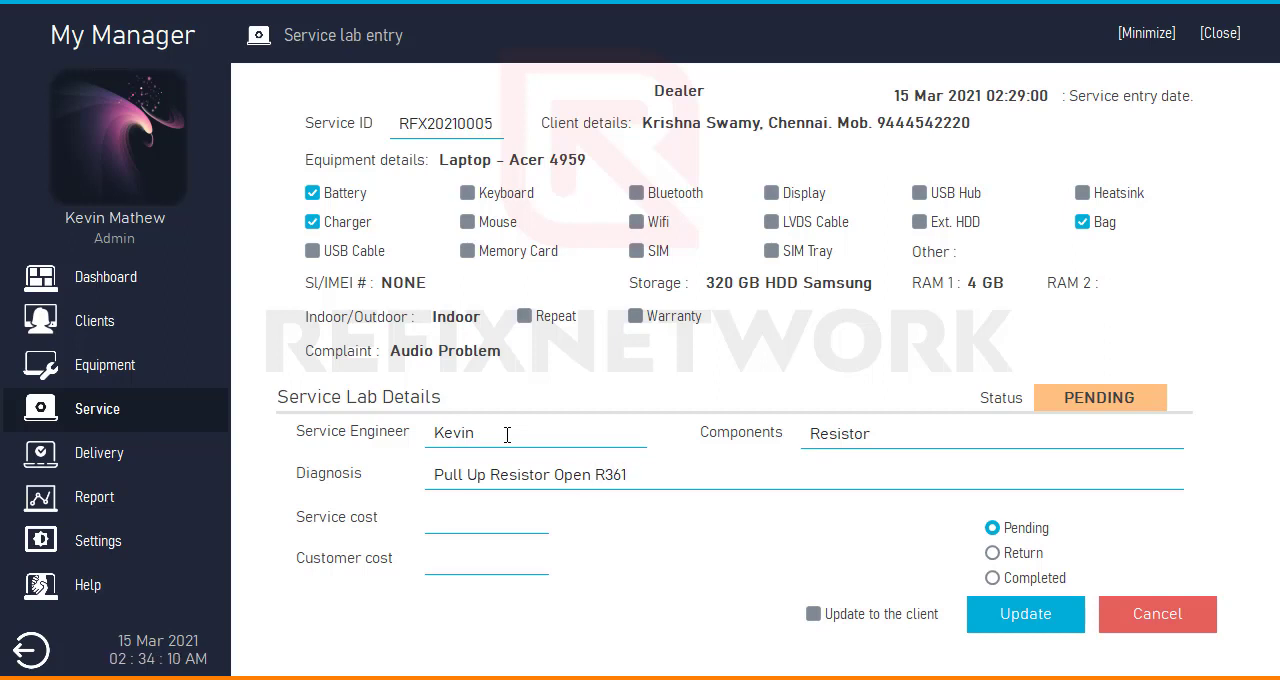
pyautogui.write('.')
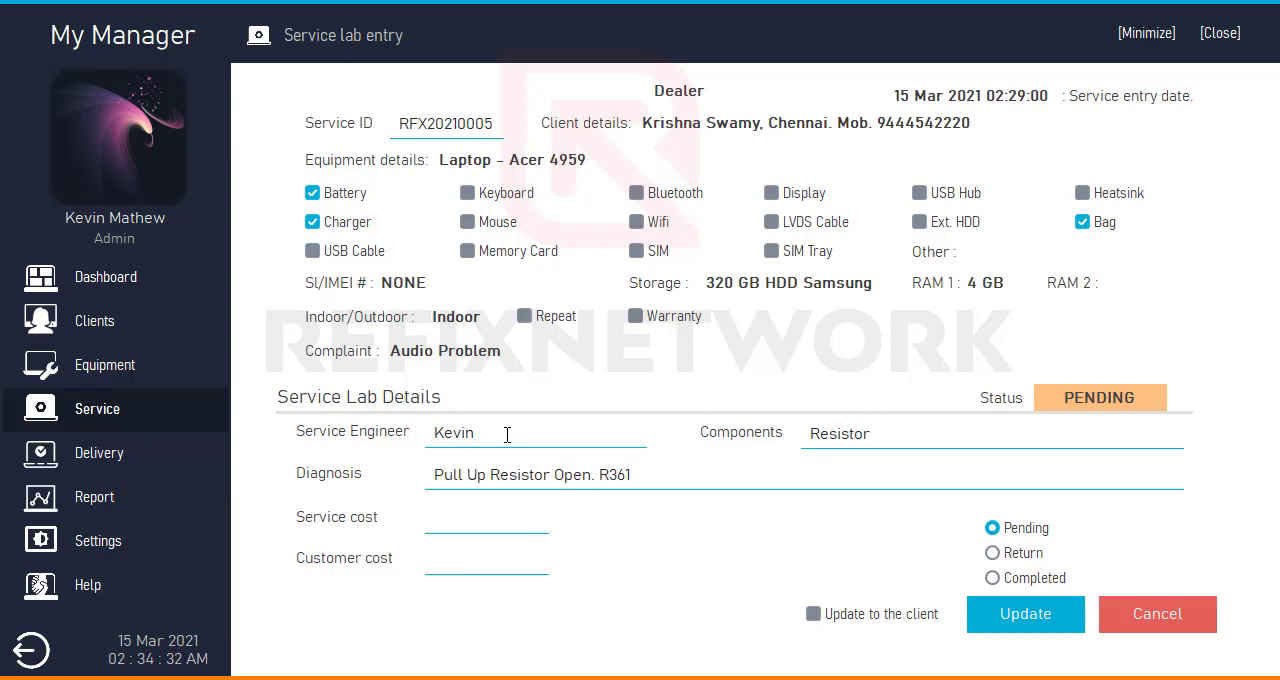
# - Set the service cost to 0 and the customer cost to 1500
pyautogui.write('0')
pyautogui.press('Tab')
pyautogui.write('1500')
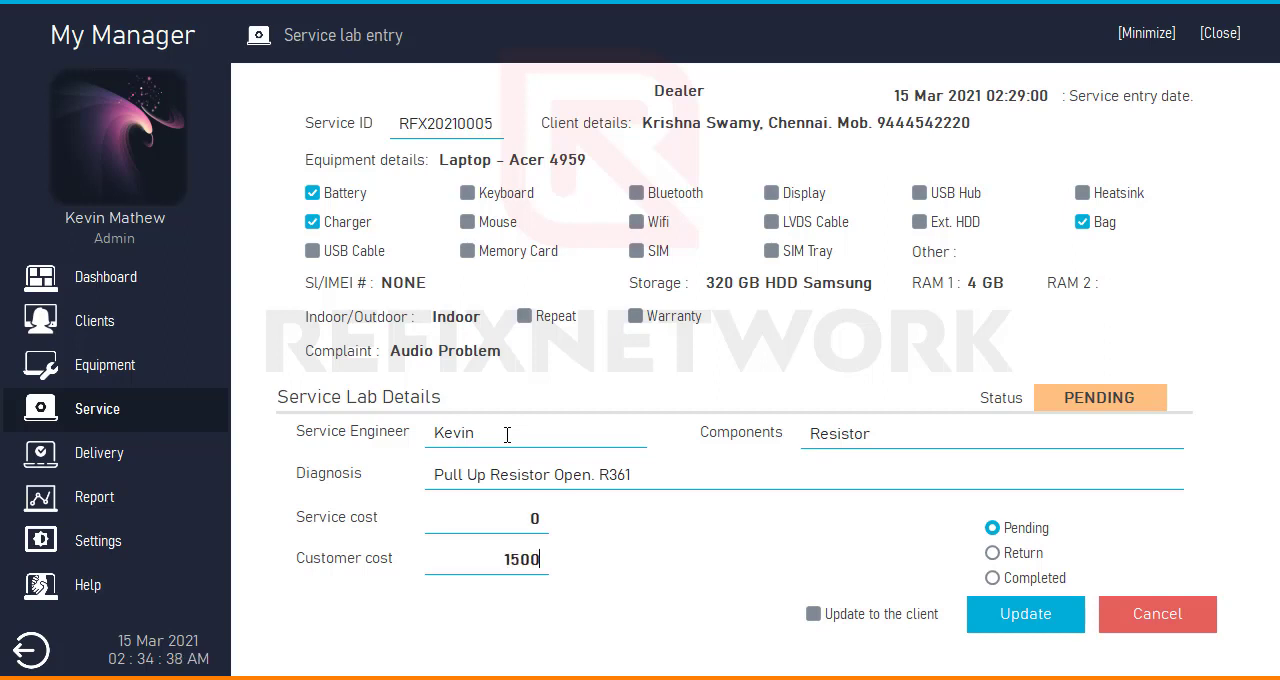
# - Mark the service as Completed with Update to the client enabled, save the update and dismiss the confirmation
pyautogui.click(1036, 579)
pyautogui.click(812, 615)
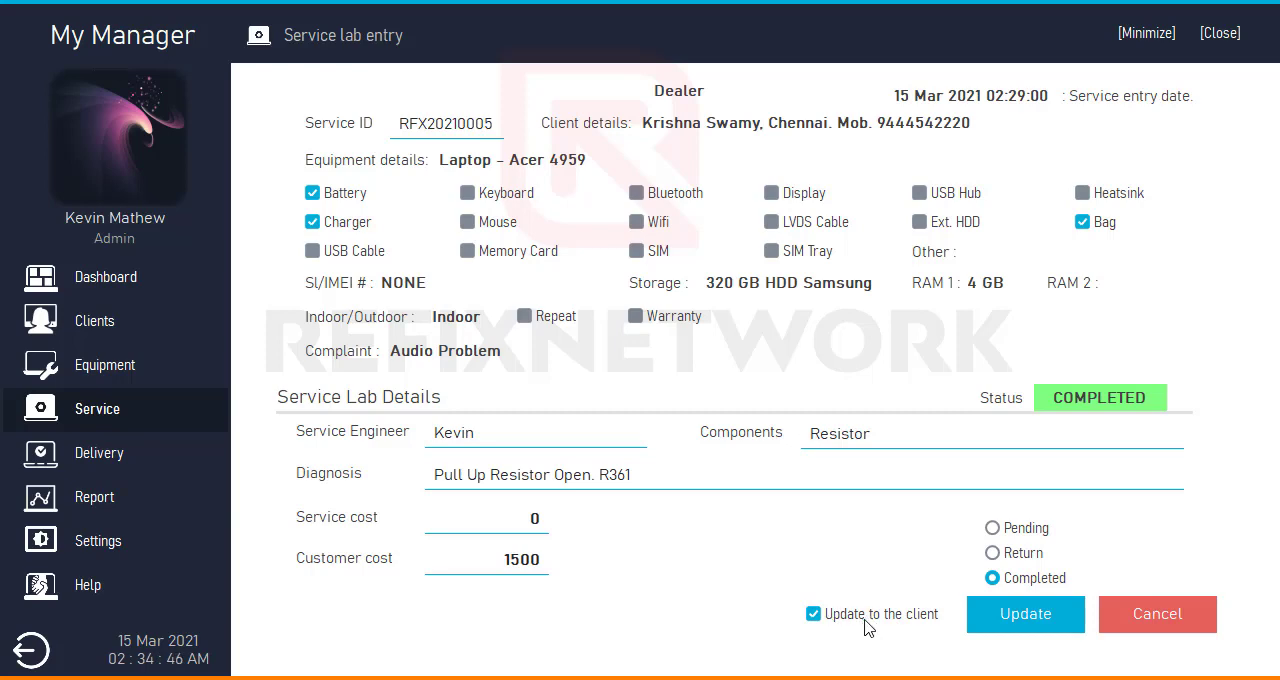
pyautogui.click(1027, 618)
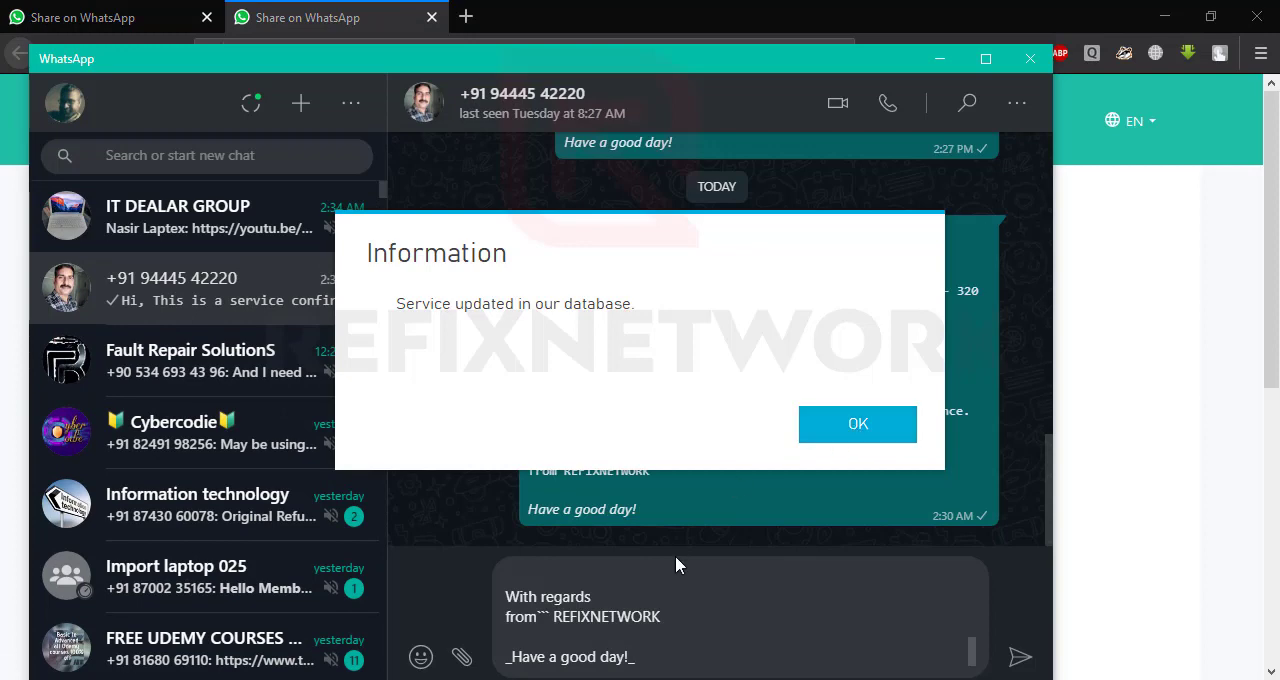
pyautogui.click(846, 426)
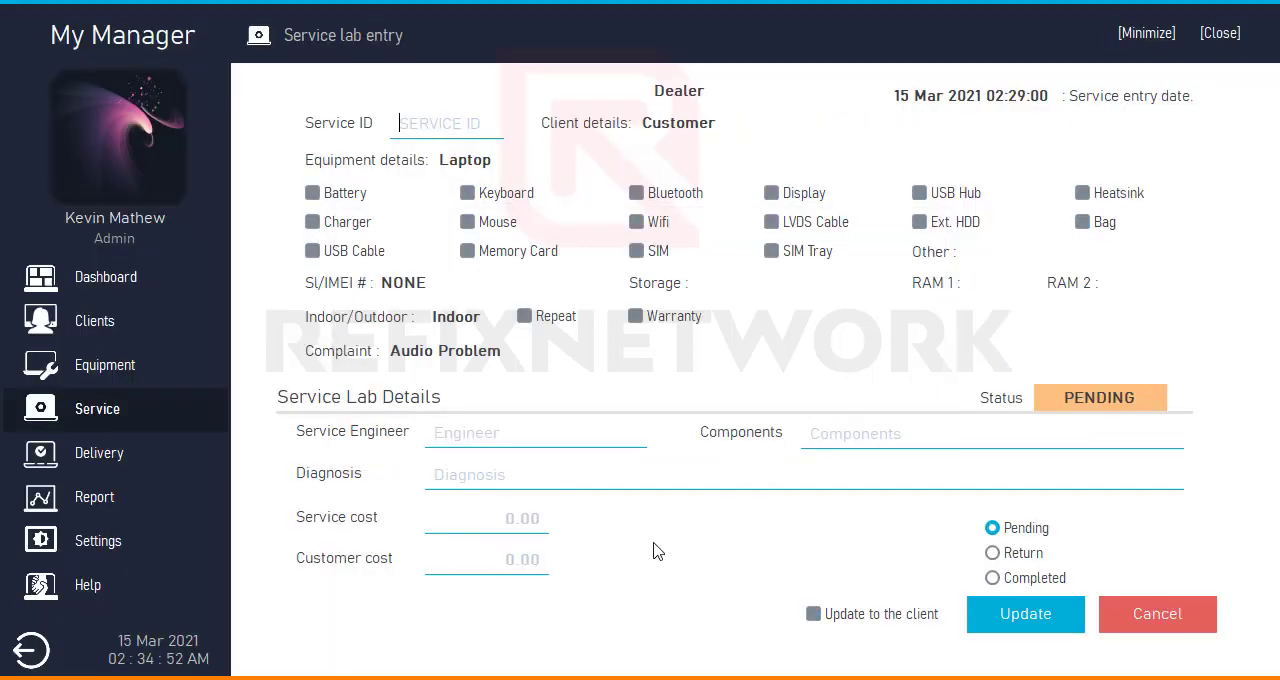
# - Switch to WhatsApp, send the prepared service update to the client, and check its company name and service amount
pyautogui.click(1148, 36)
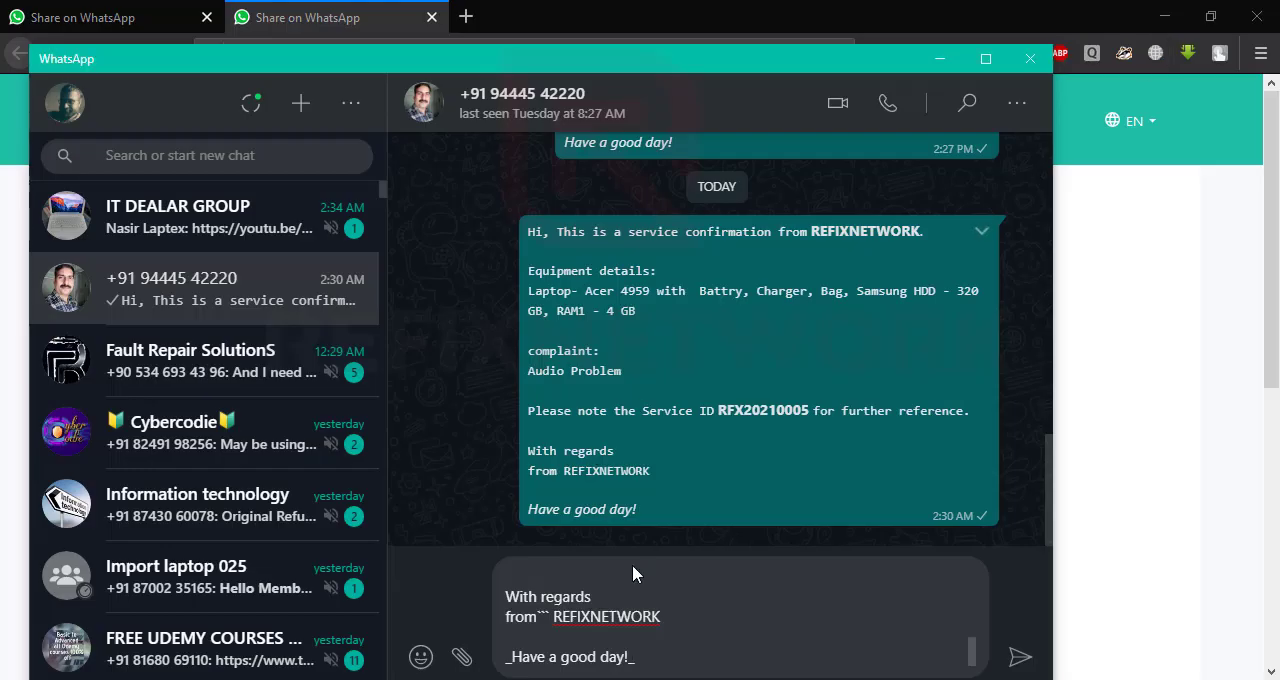
pyautogui.click(1016, 658)
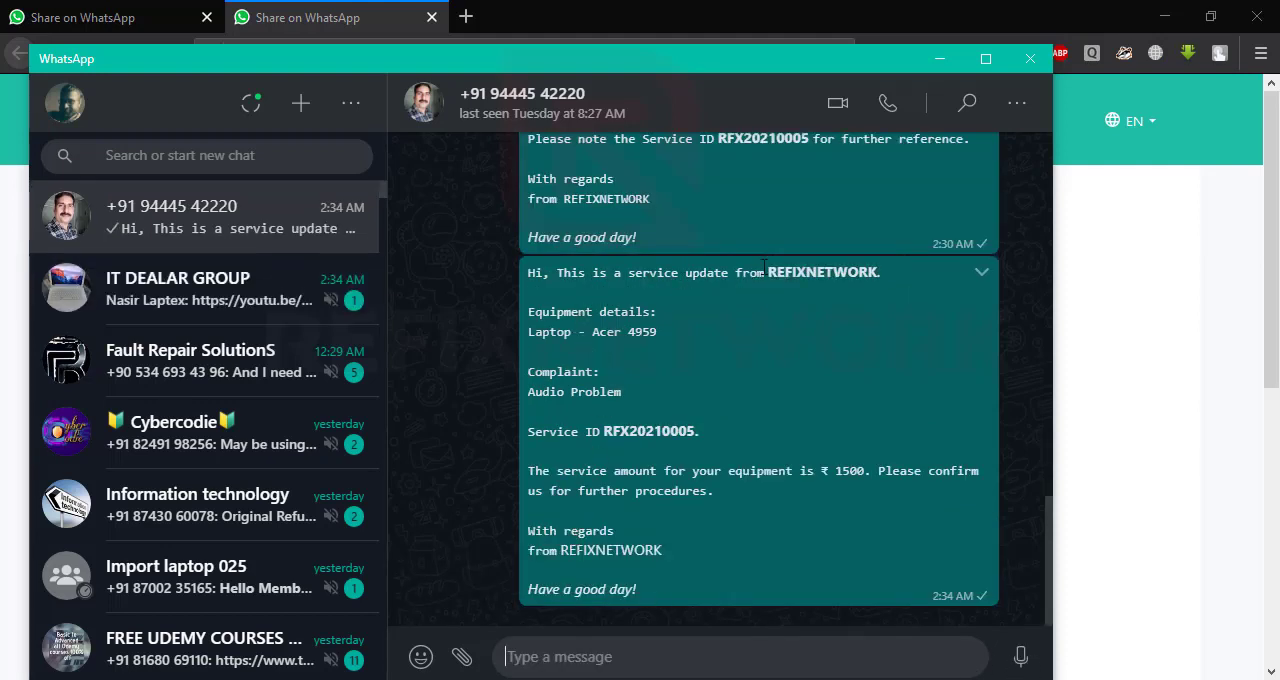
pyautogui.moveTo(767, 272); pyautogui.dragTo(880, 271)
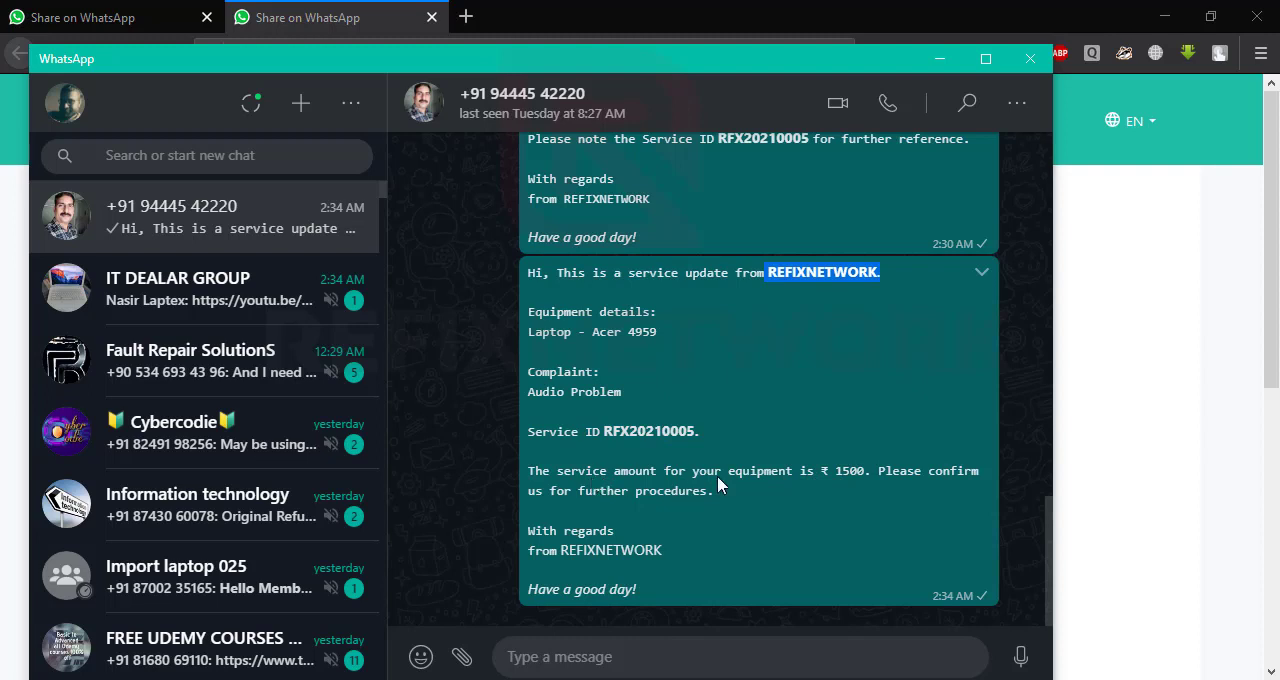
pyautogui.moveTo(830, 472); pyautogui.dragTo(862, 475)
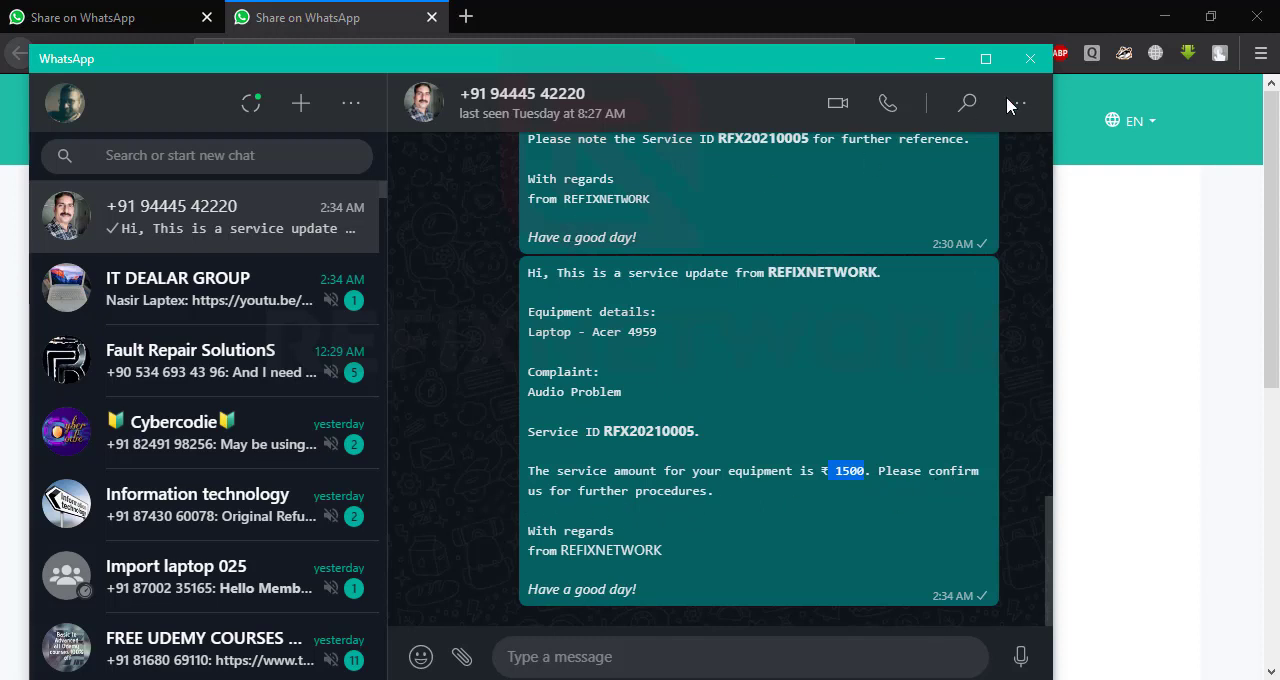
# - Minimize WhatsApp, close the current Share on WhatsApp tab, minimize the browser and return to My Manager
pyautogui.click(940, 58)
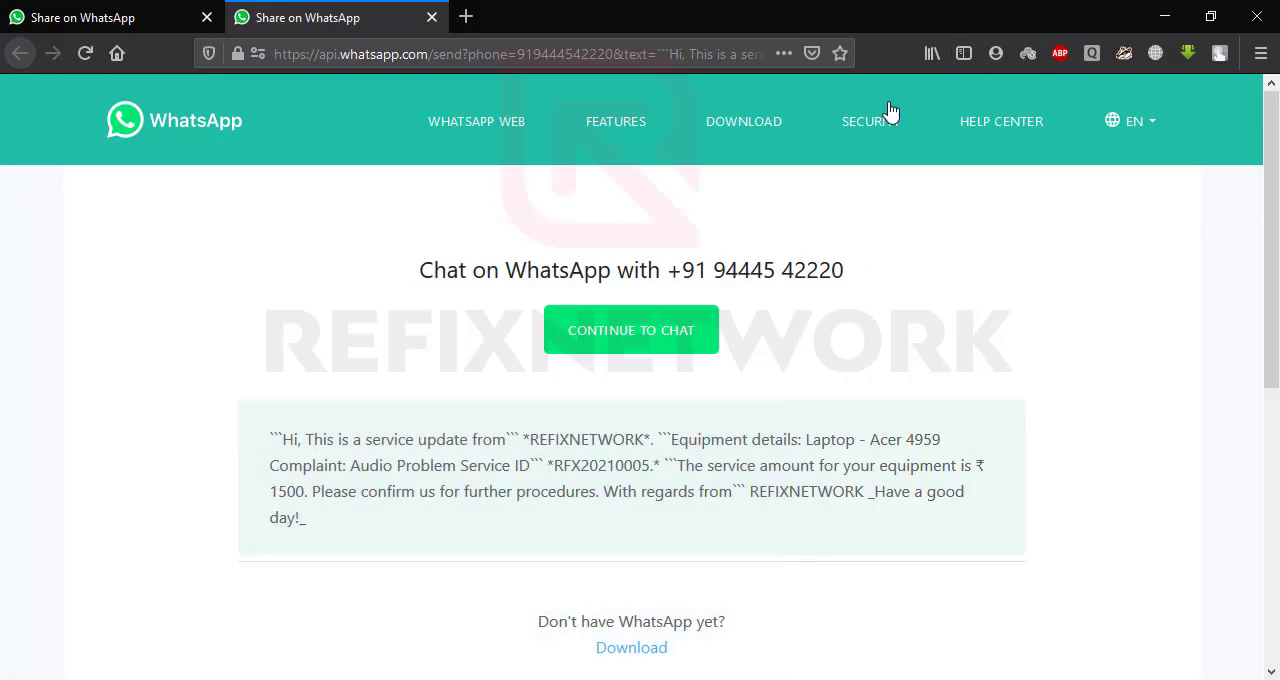
pyautogui.click(432, 17)
pyautogui.click(1163, 17)
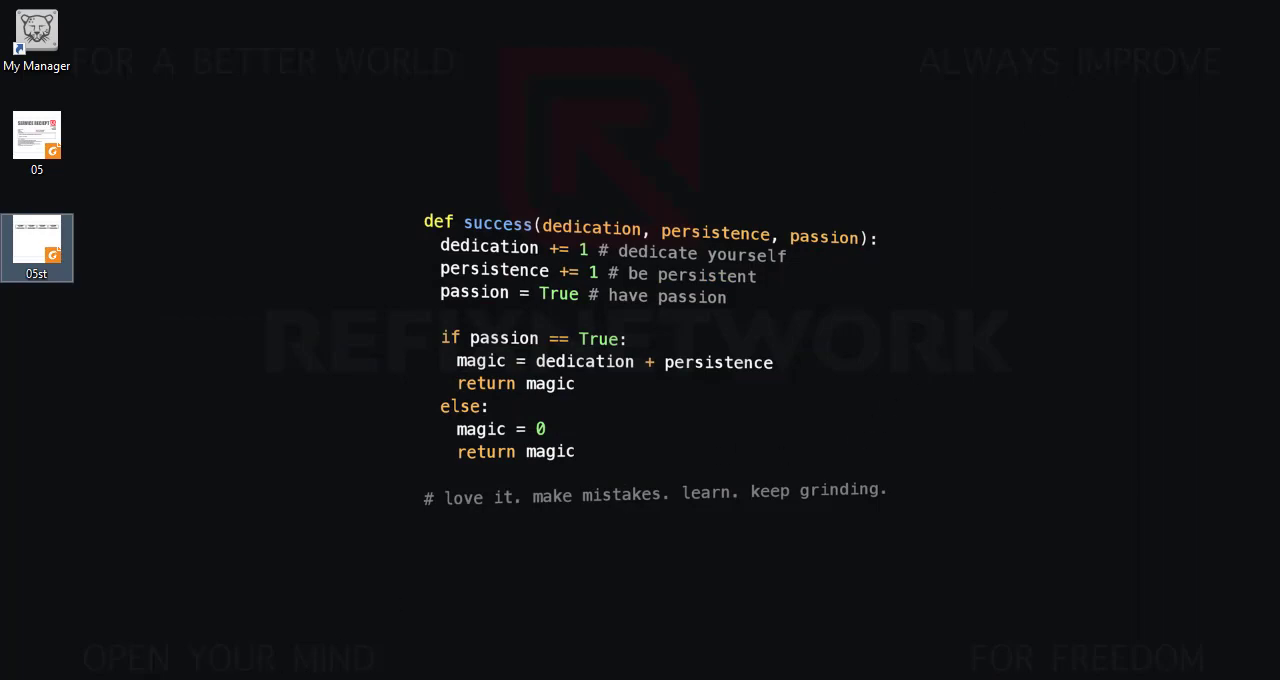
pyautogui.click(552, 679)
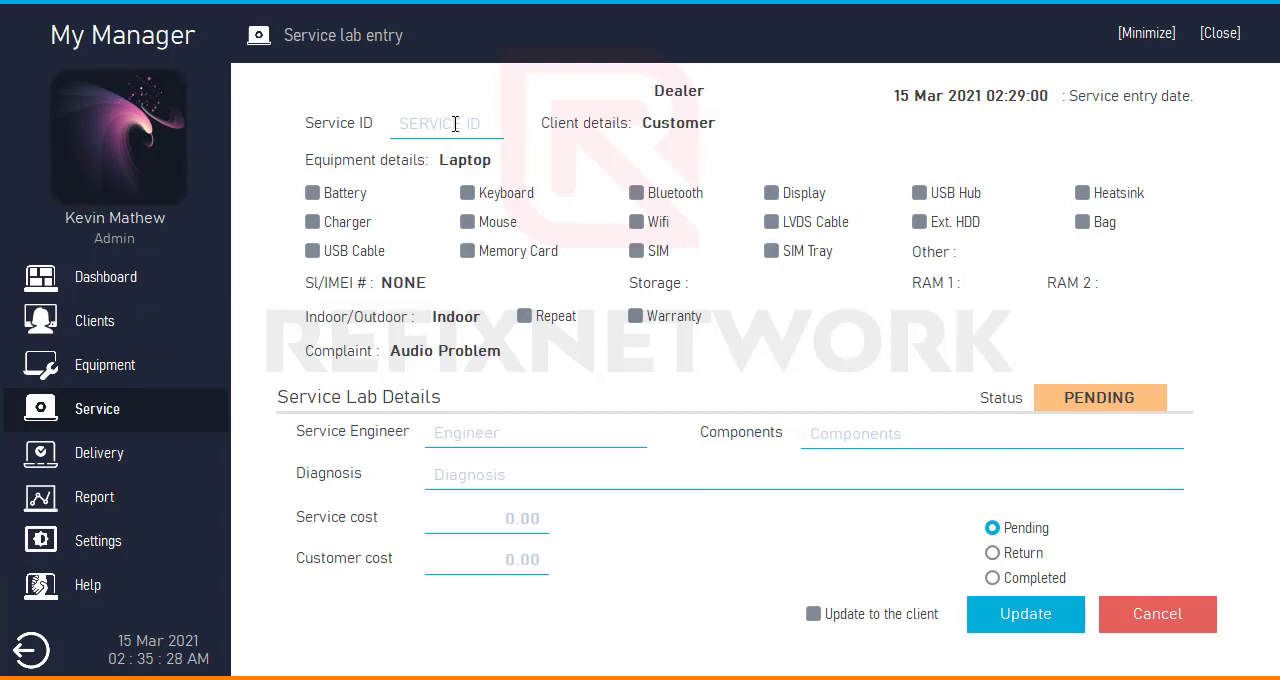
# - Reload the latest service by its service ID to check the saved lab details
pyautogui.write('RFX20210005')
pyautogui.press('Up')
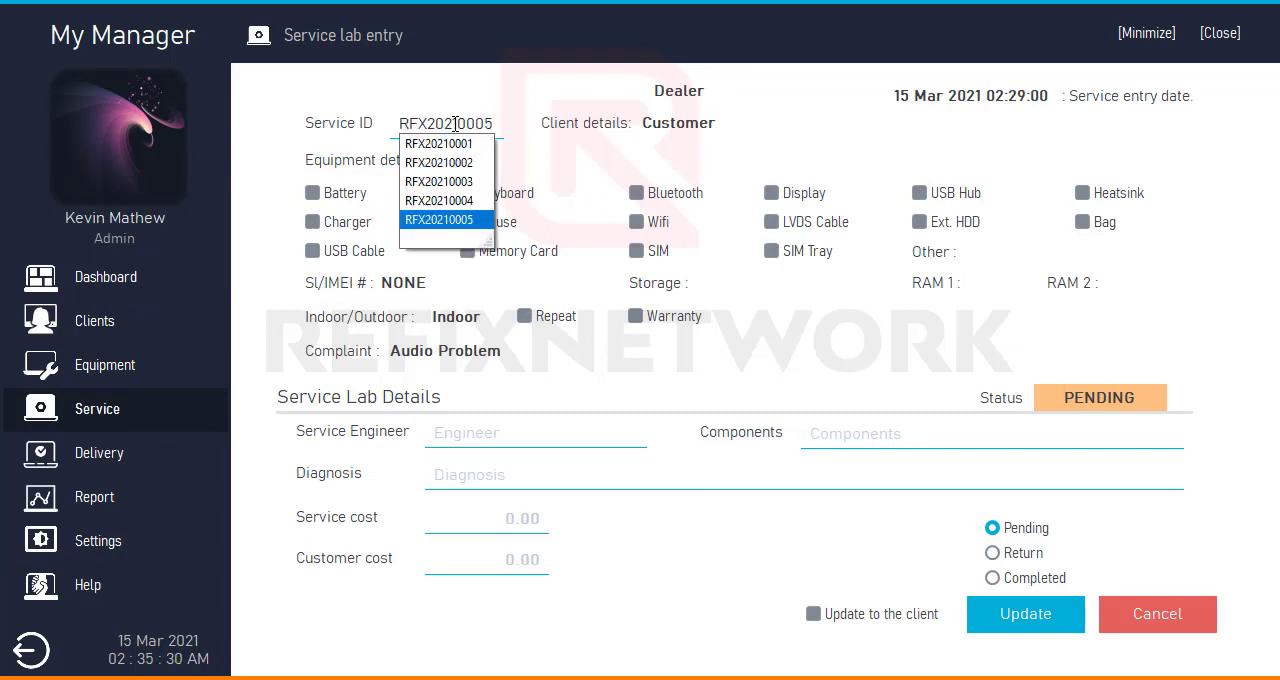
pyautogui.press('Return')
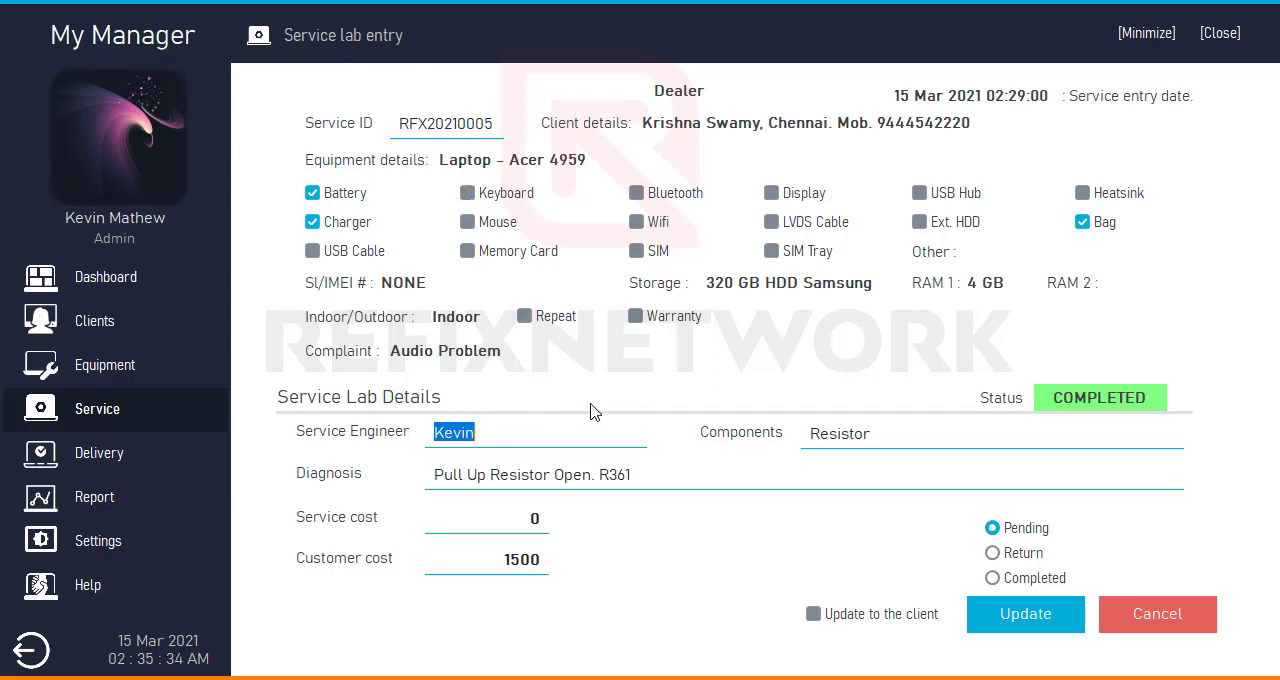
# - Change the loaded service ID to the fourth service, and reopen Service lab entry as an empty form
pyautogui.moveTo(485, 133); pyautogui.dragTo(512, 130)
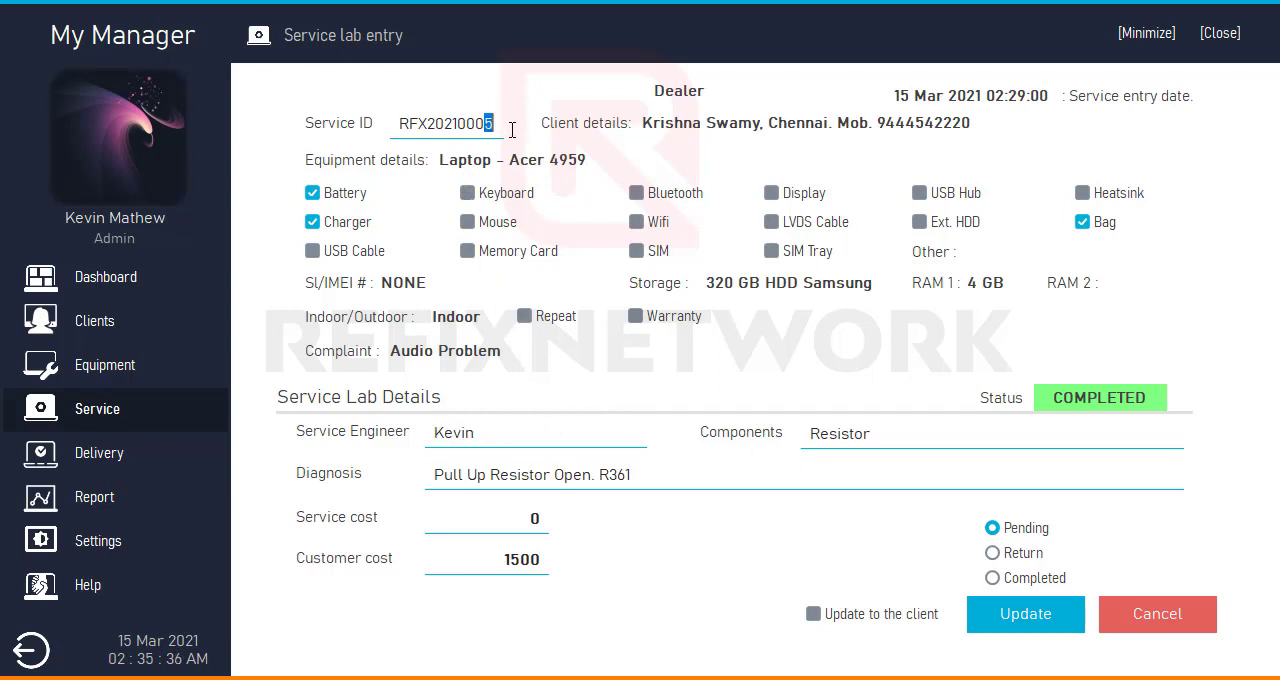
pyautogui.write('4')
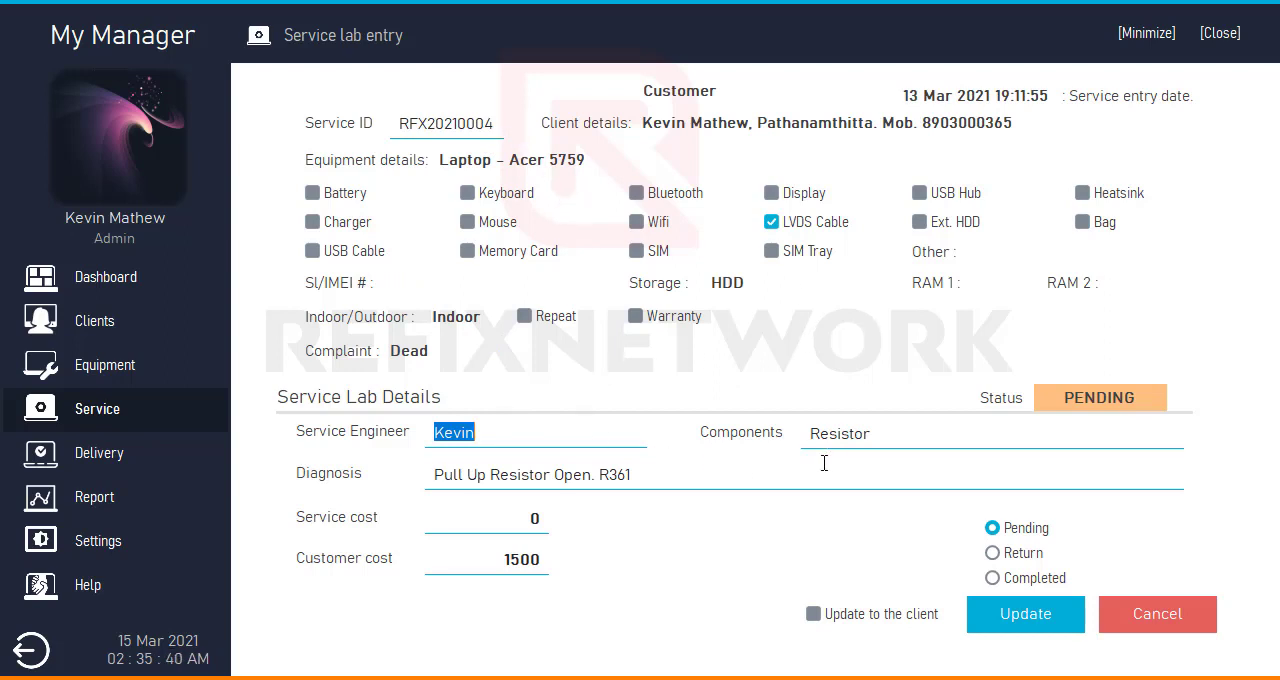
pyautogui.click(483, 123)
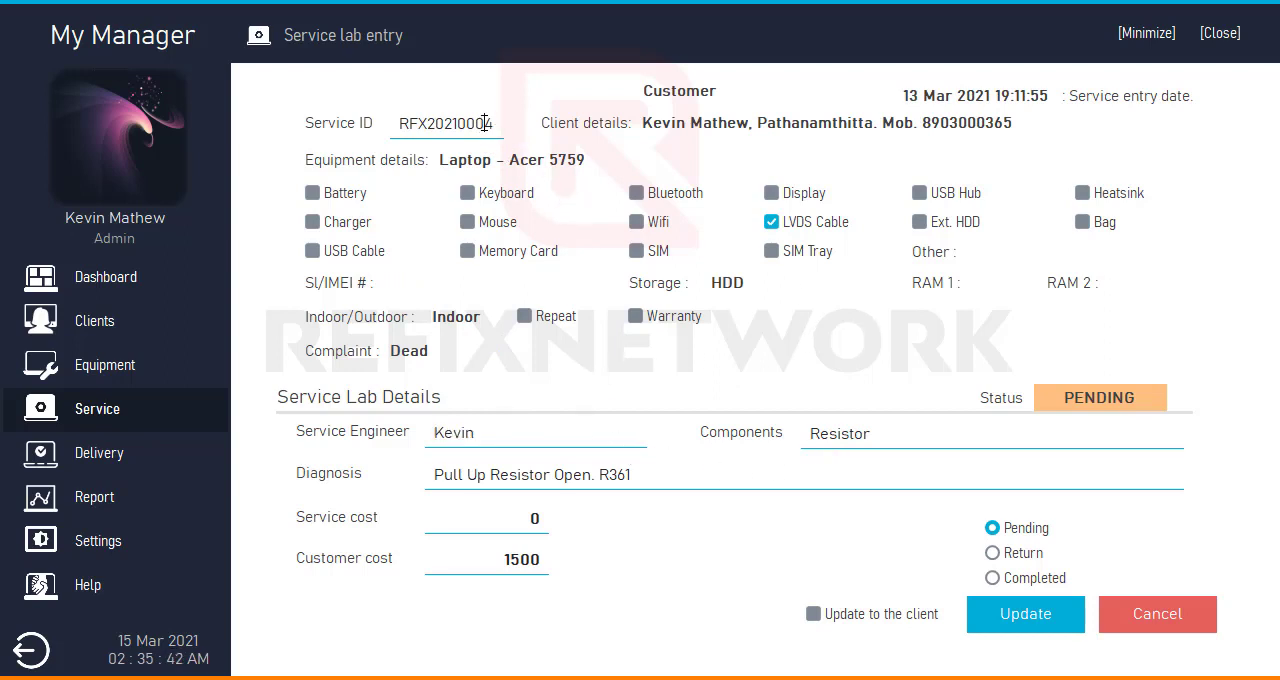
pyautogui.click(118, 372)
pyautogui.click(113, 418)
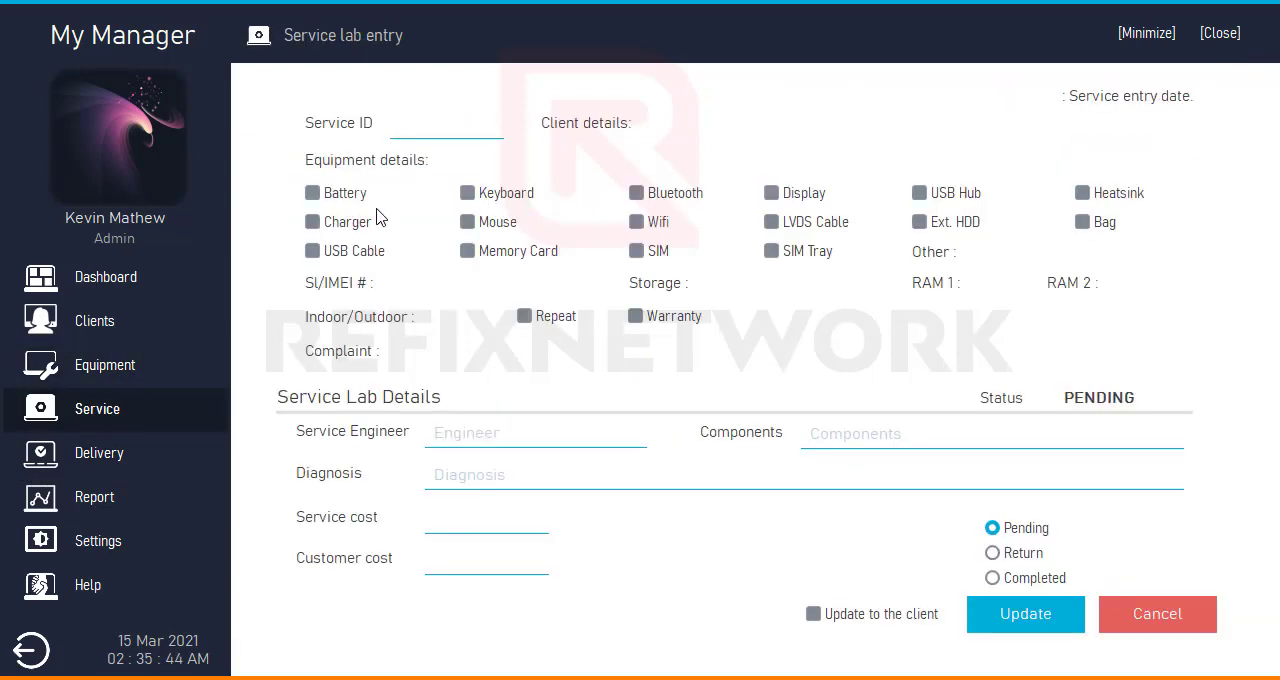
# - Look up the fourth service, the Acer 5759 laptop, by choosing its service ID in the empty form
pyautogui.click(455, 133)
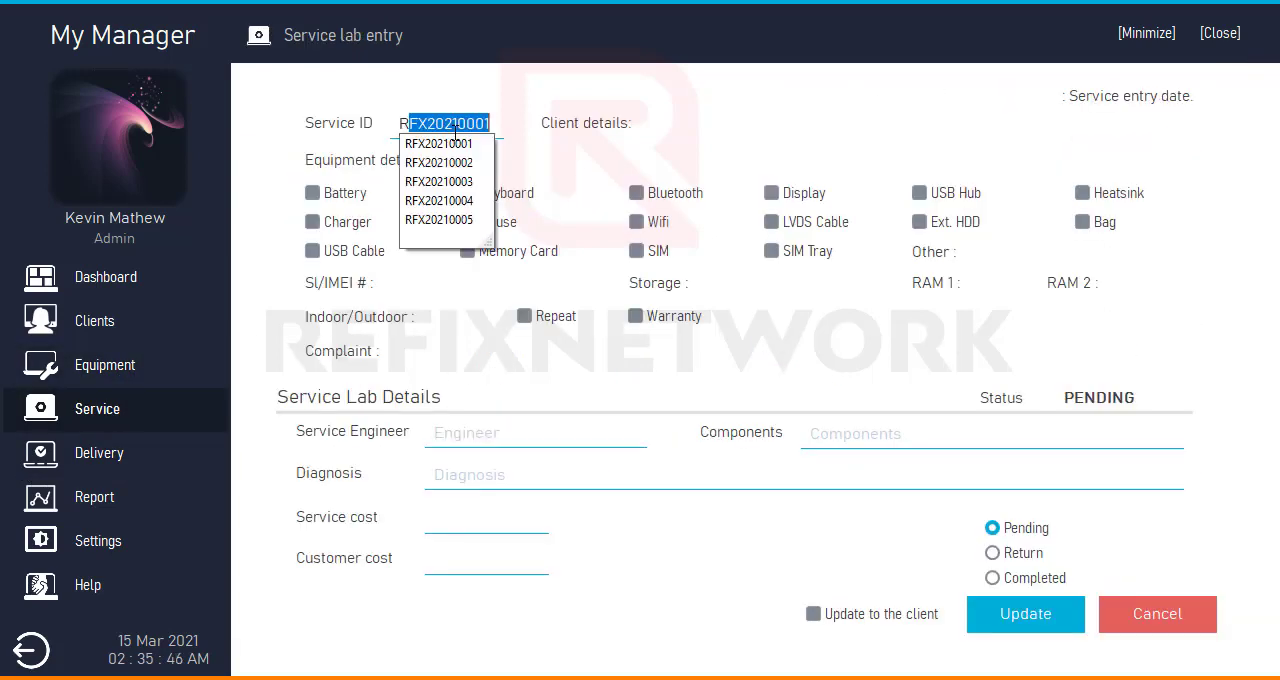
pyautogui.press('Down')
pyautogui.press('Down')
pyautogui.press('Down')
pyautogui.press('Down')
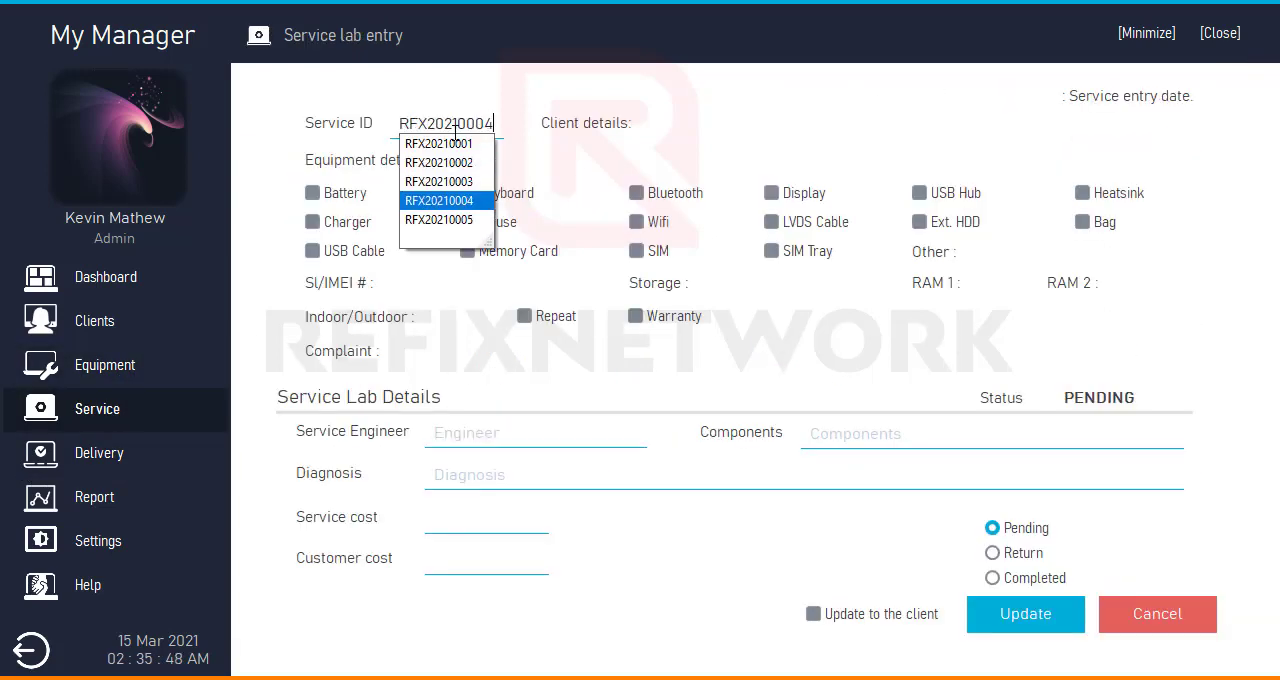
pyautogui.press('Return')
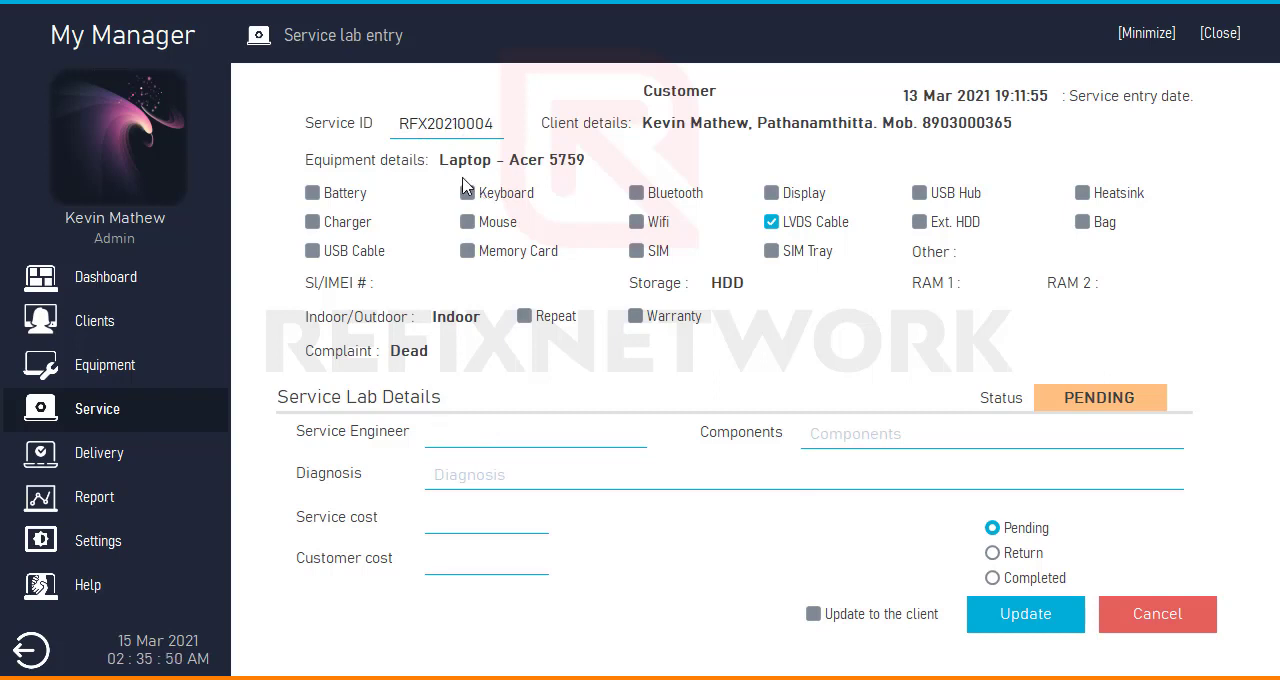
# - Look up the third and second services by changing the last digit of the service ID
pyautogui.moveTo(486, 124); pyautogui.dragTo(531, 124)
pyautogui.press('BackSpace')
pyautogui.write('3')
pyautogui.press('Return')
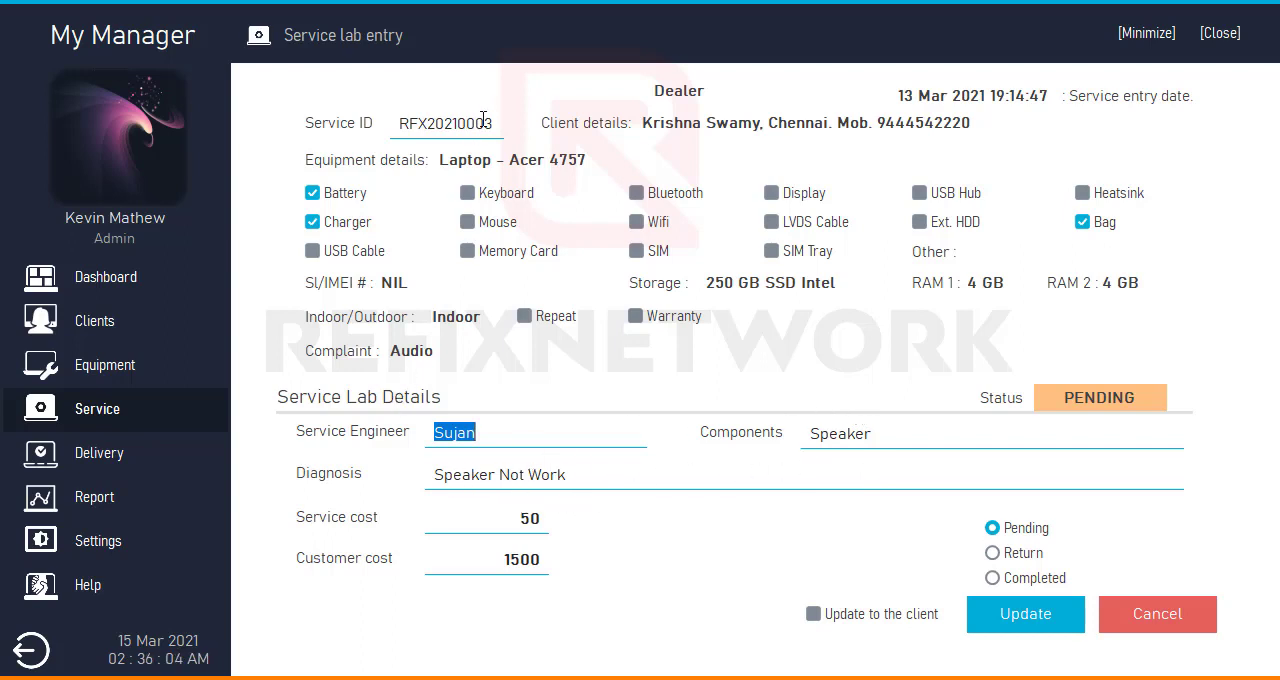
pyautogui.moveTo(484, 123); pyautogui.dragTo(491, 122)
pyautogui.write('2')
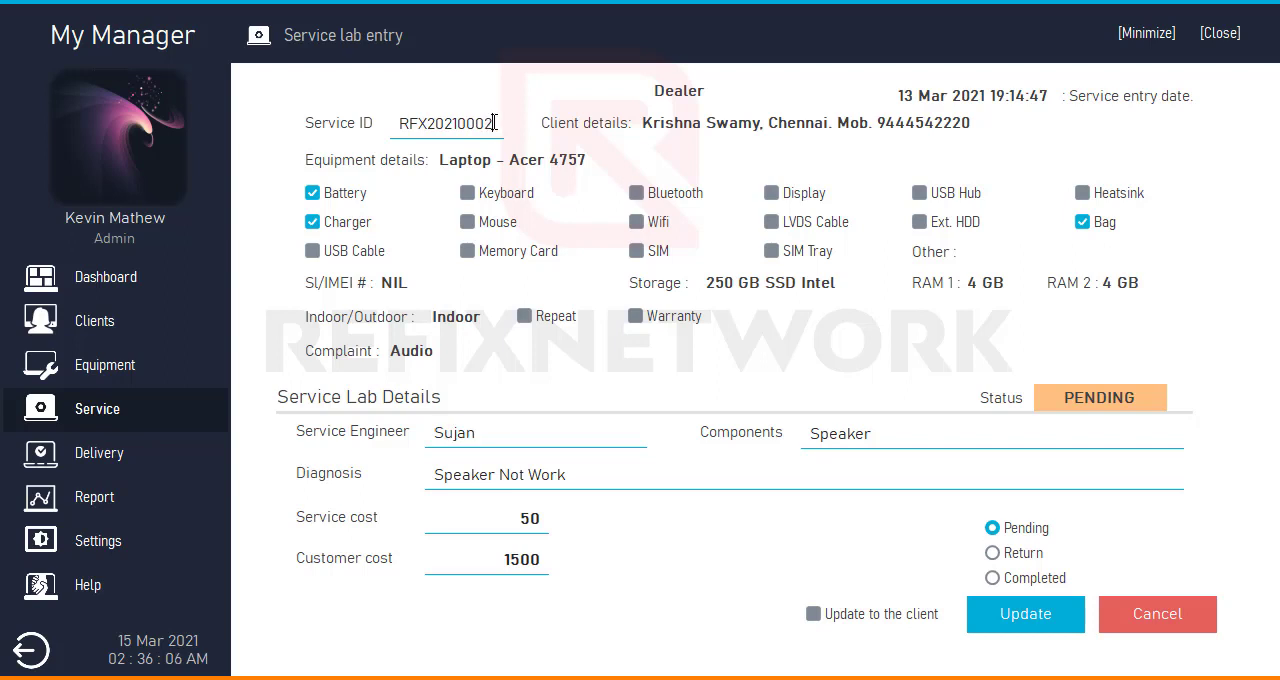
pyautogui.press('Return')
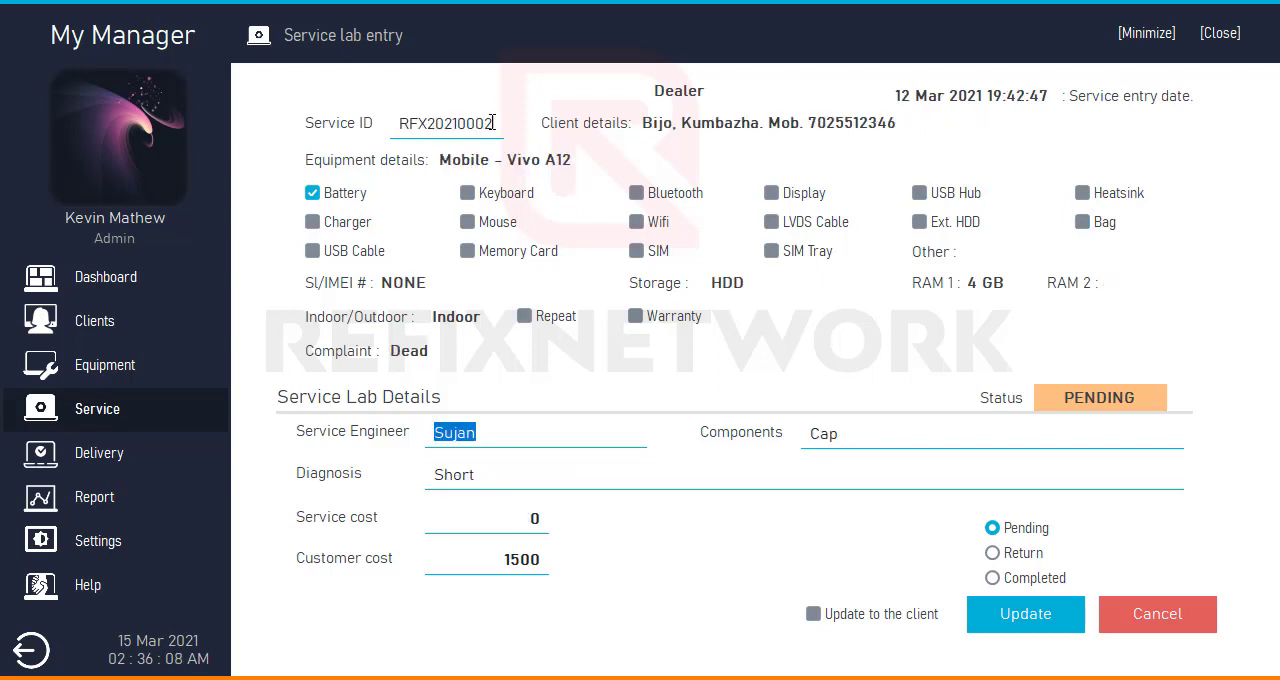
# - Look up the first service, the Dell 3521 laptop, by its service ID, and open the Delivery form
pyautogui.moveTo(486, 125); pyautogui.dragTo(530, 127)
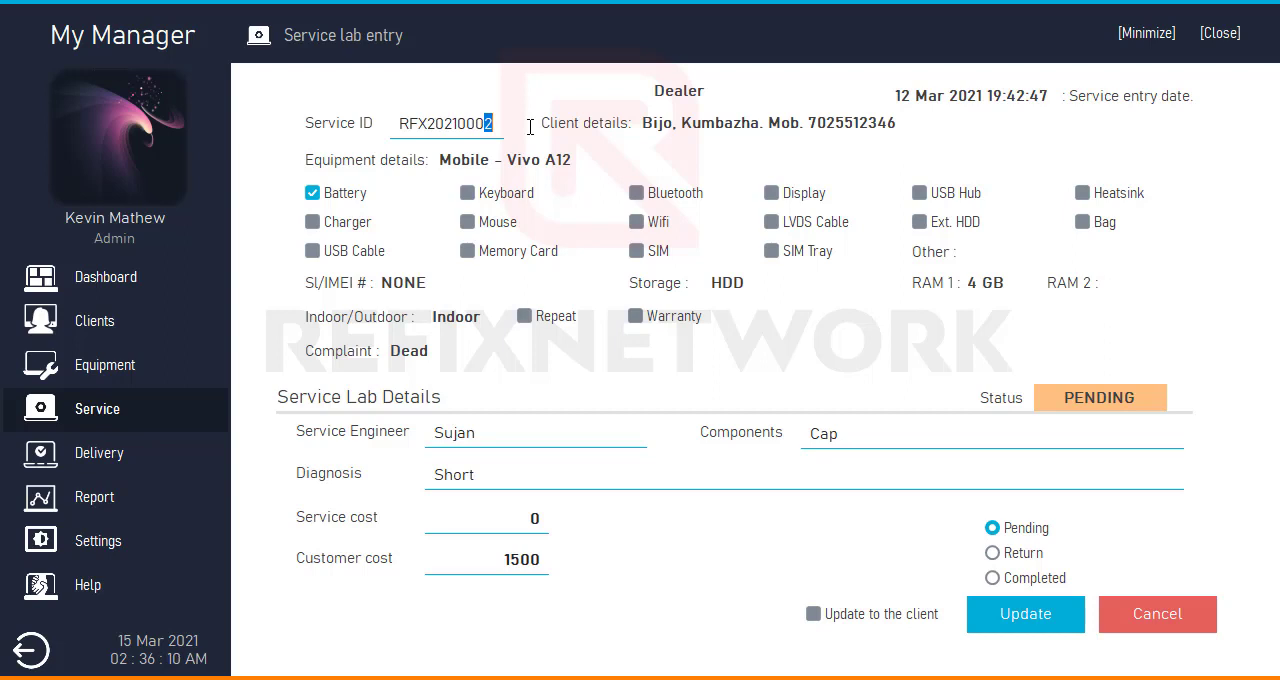
pyautogui.write('1')
pyautogui.press('Return')
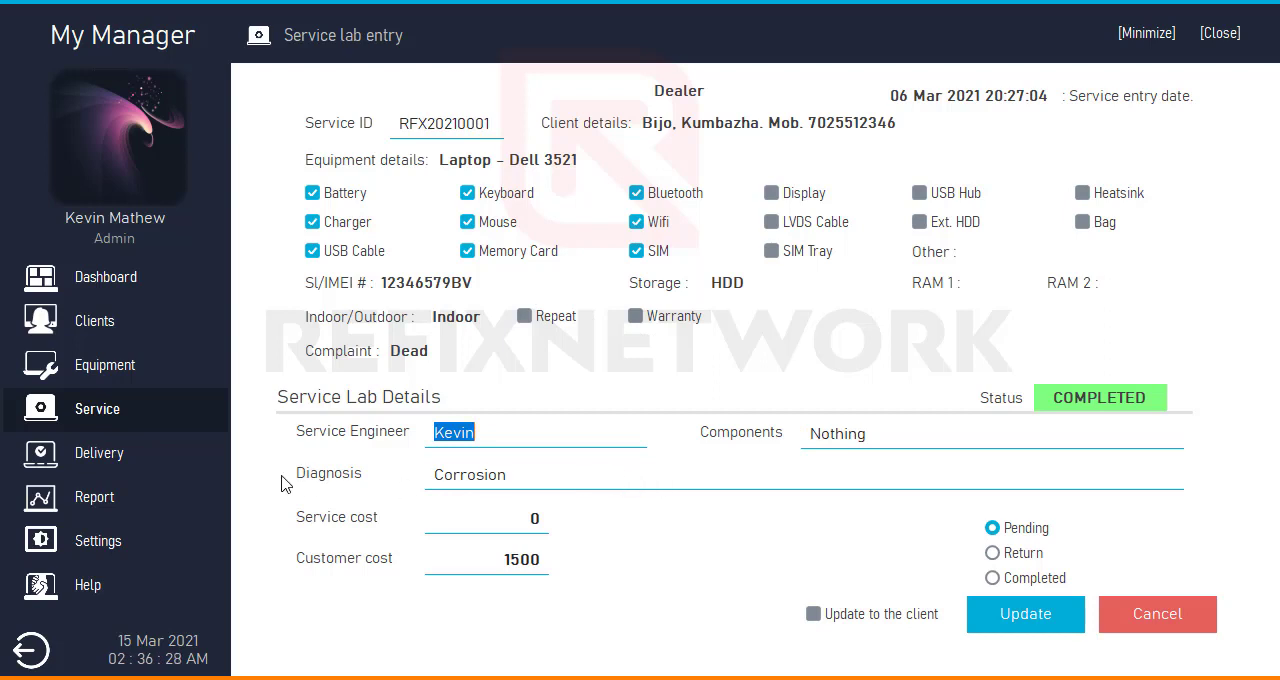
pyautogui.click(188, 453)
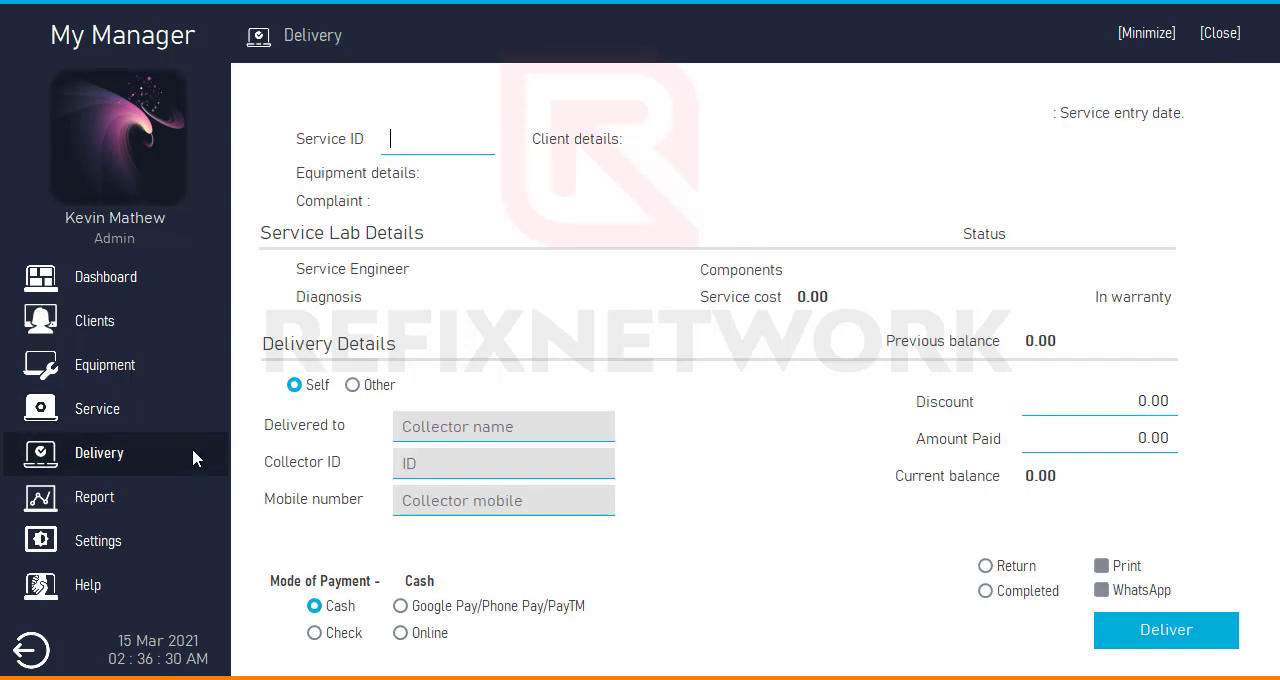
# - Load the fifth service, the Acer 4959 laptop, into the Delivery form by choosing its service ID
pyautogui.click(429, 143)
pyautogui.write('RFX20210001')
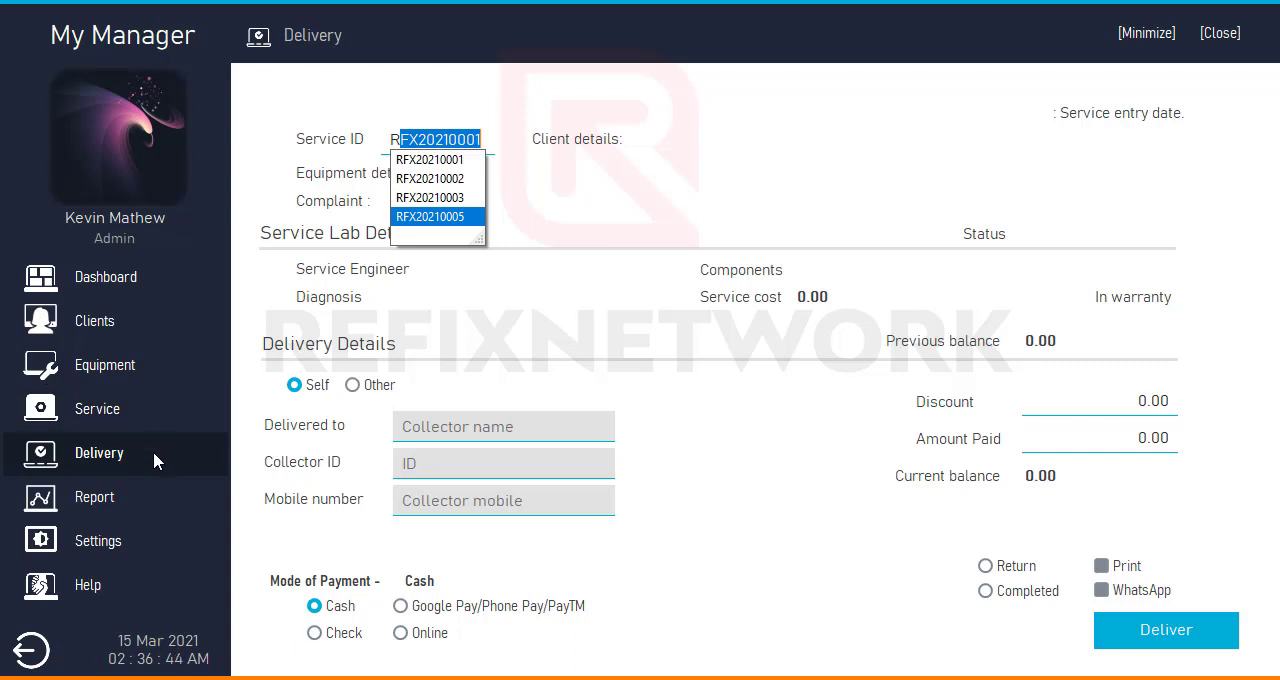
pyautogui.click(470, 218)
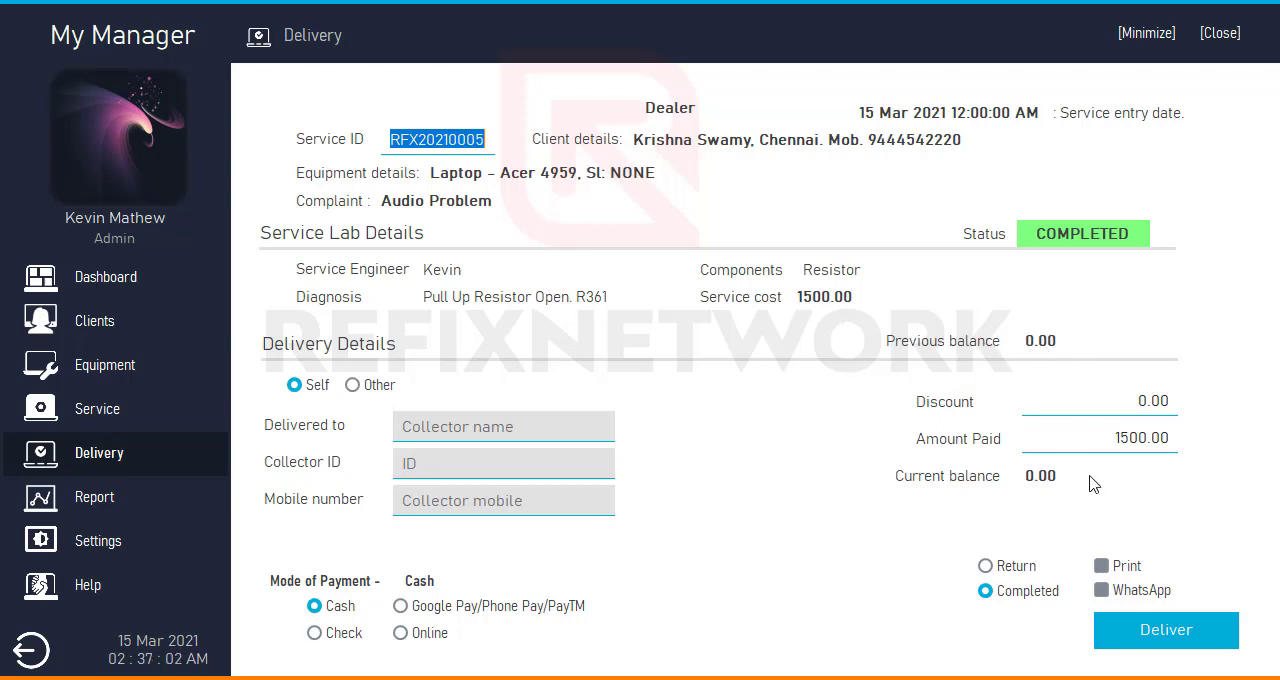
# - Set the delivery discount to 100 and go to the amount paid
pyautogui.moveTo(1111, 446); pyautogui.dragTo(1174, 446)
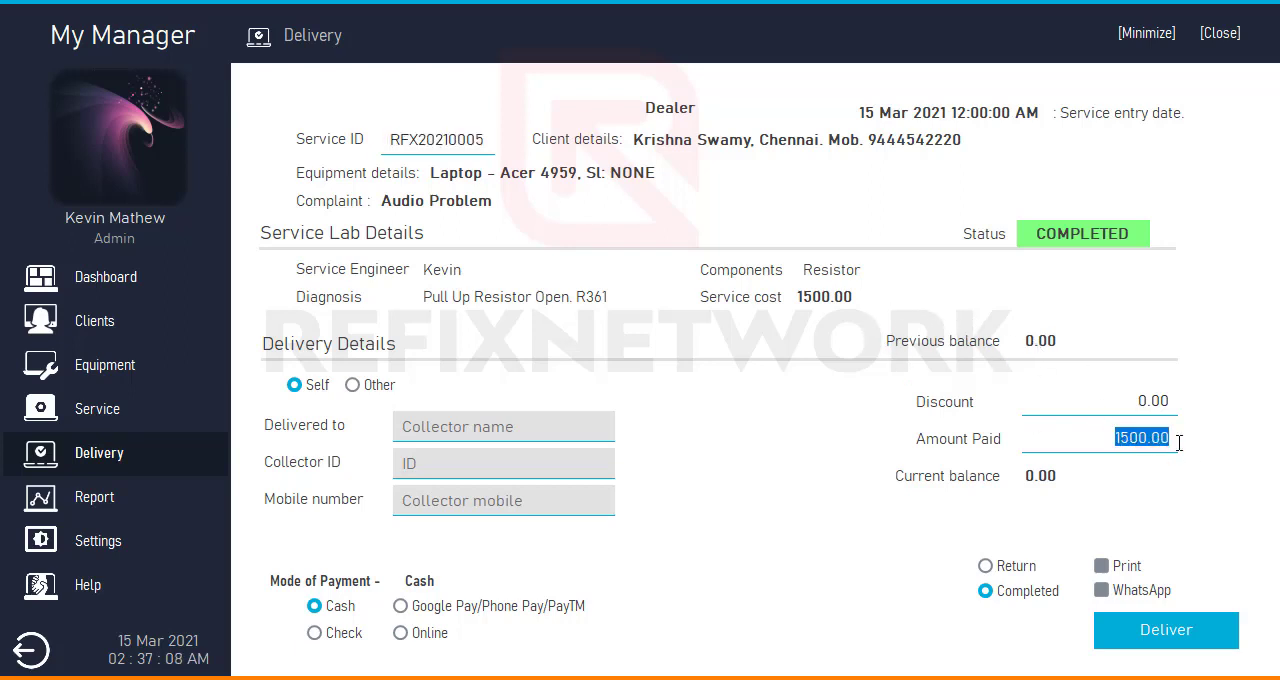
pyautogui.moveTo(1138, 400); pyautogui.dragTo(1274, 400)
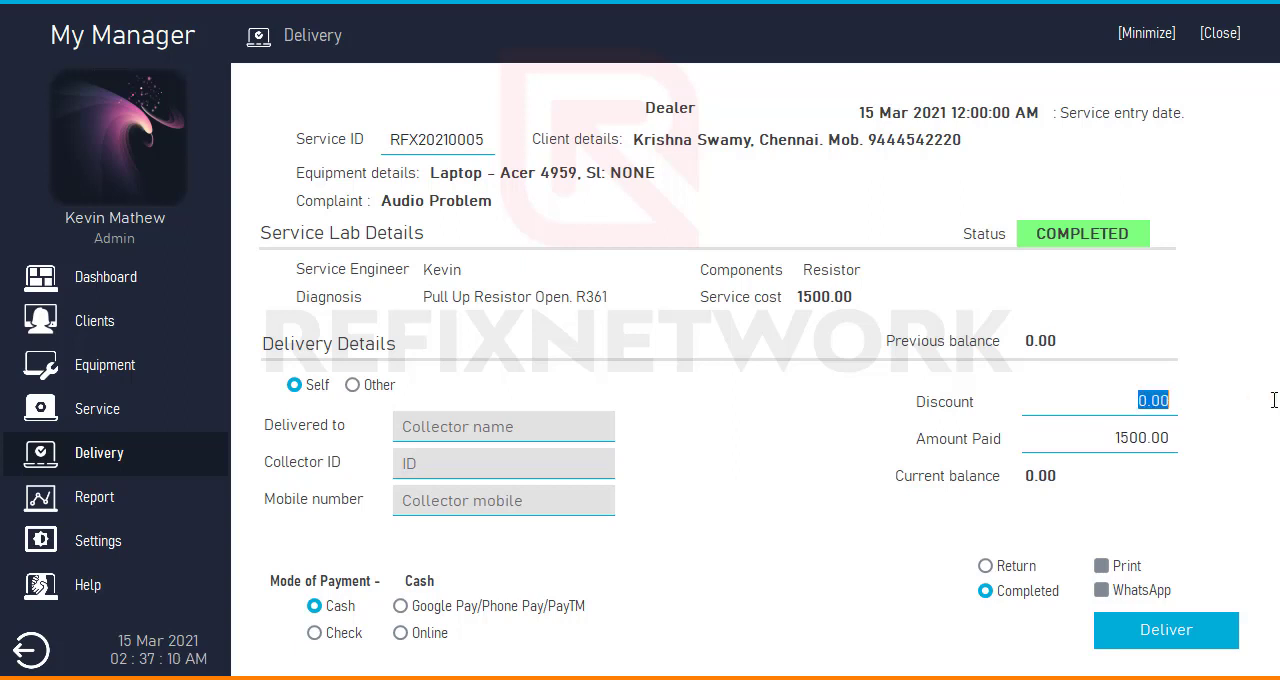
pyautogui.write('100')
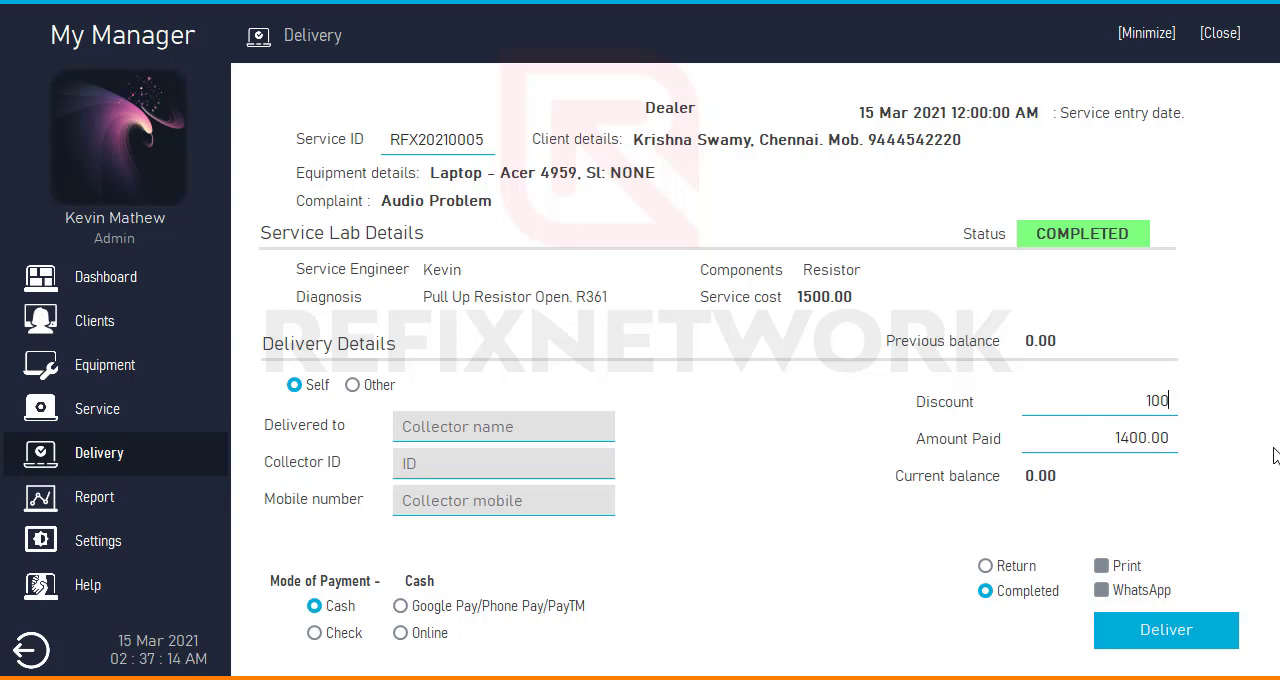
pyautogui.click(1103, 436)
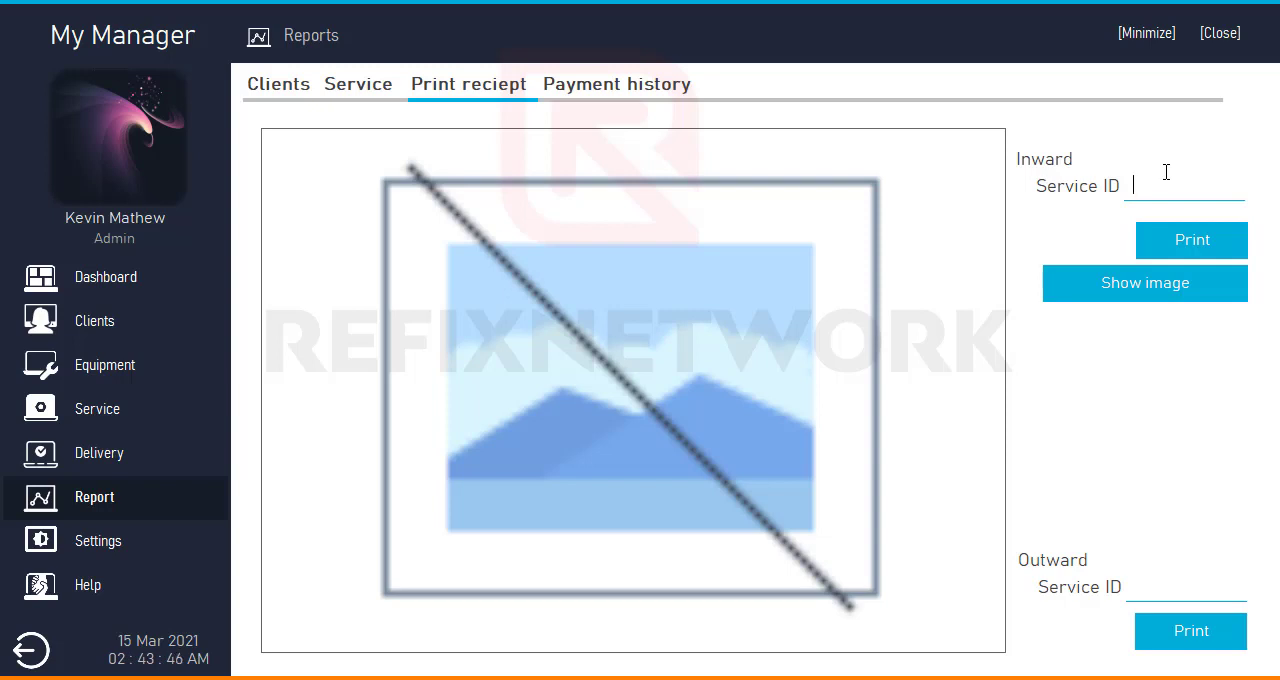
# - Choose the fifth service as the inward receipt's service ID and display its first image
pyautogui.write('RFX20210001')
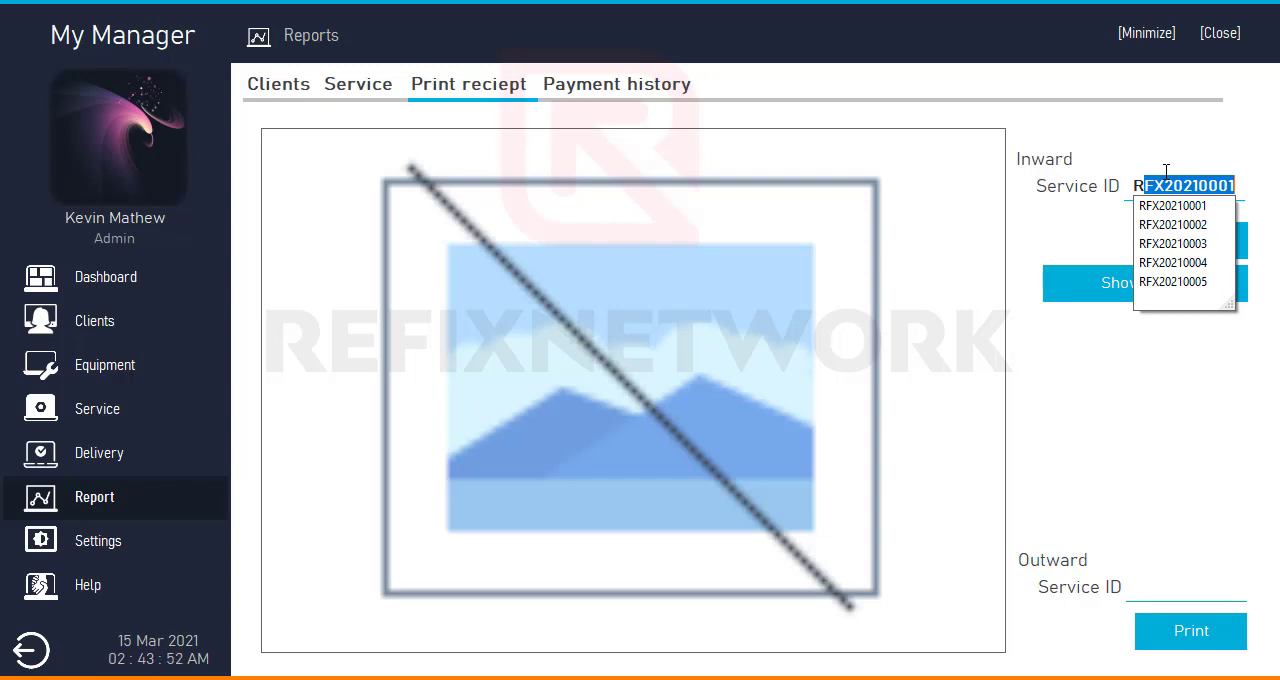
pyautogui.click(1196, 283)
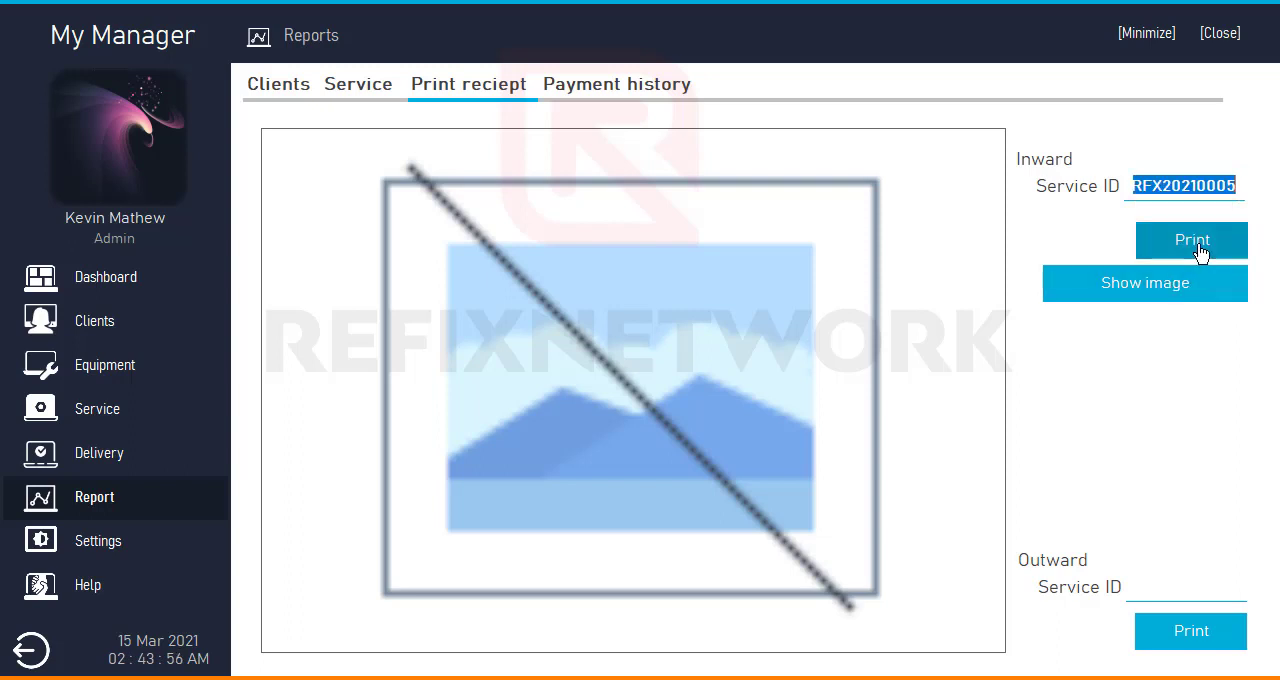
pyautogui.click(1118, 290)
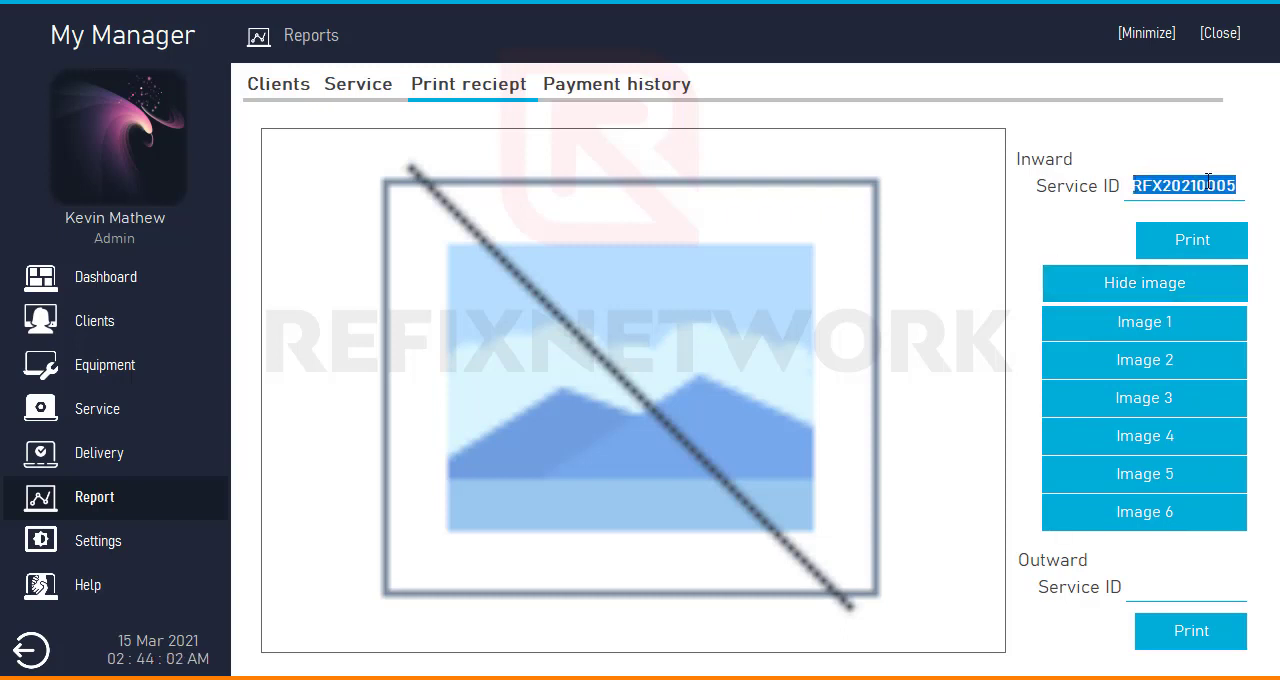
pyautogui.click(1152, 334)
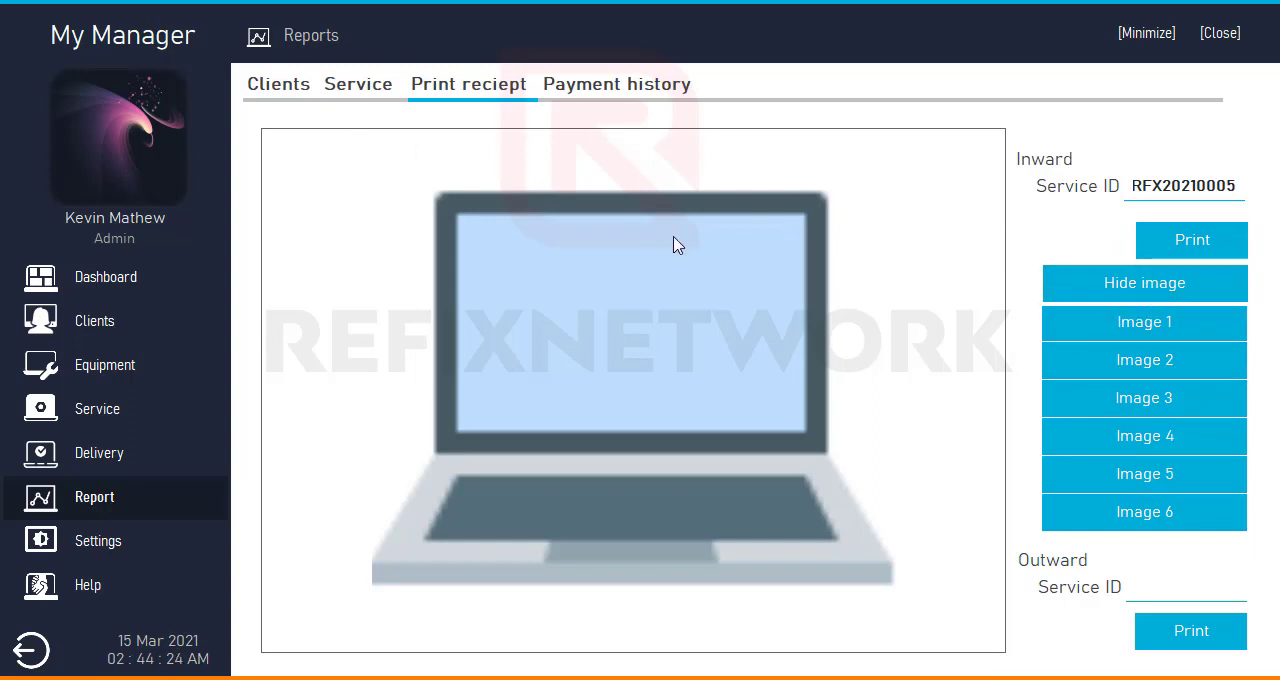
# - Open the Clients report, search by the first two letters of a client's name, and clear the search
pyautogui.click(357, 92)
pyautogui.click(290, 95)
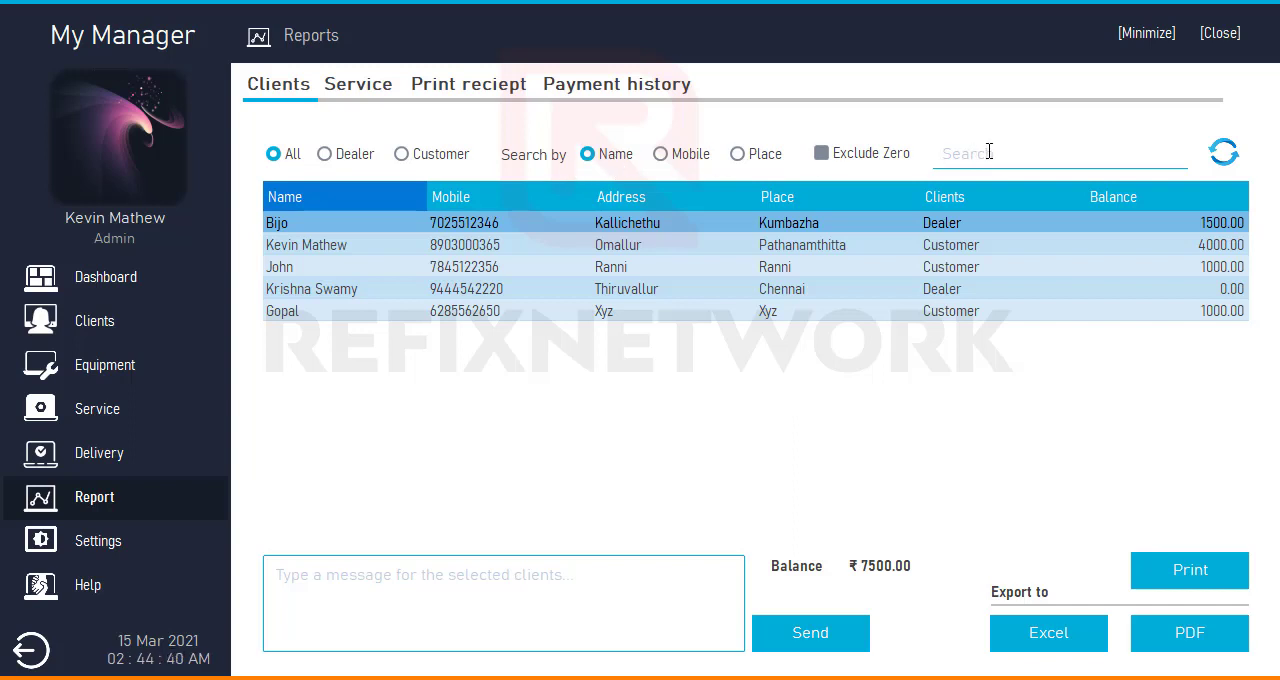
pyautogui.write('K')
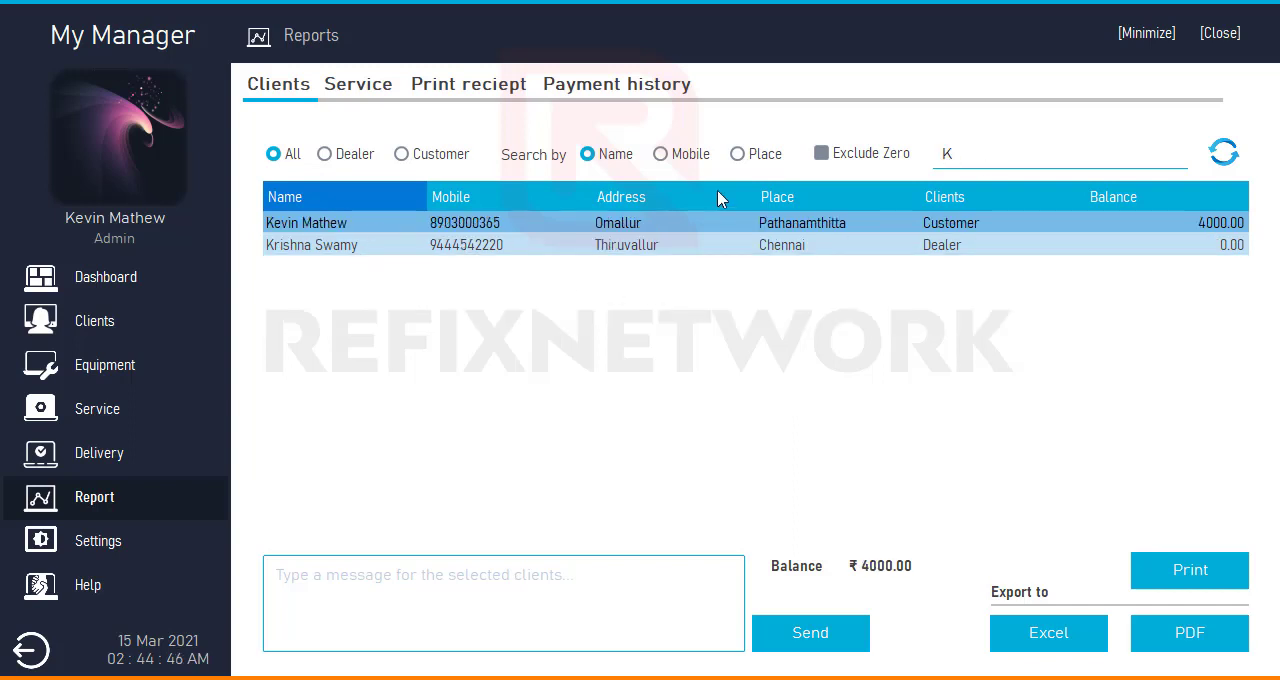
pyautogui.write('e')
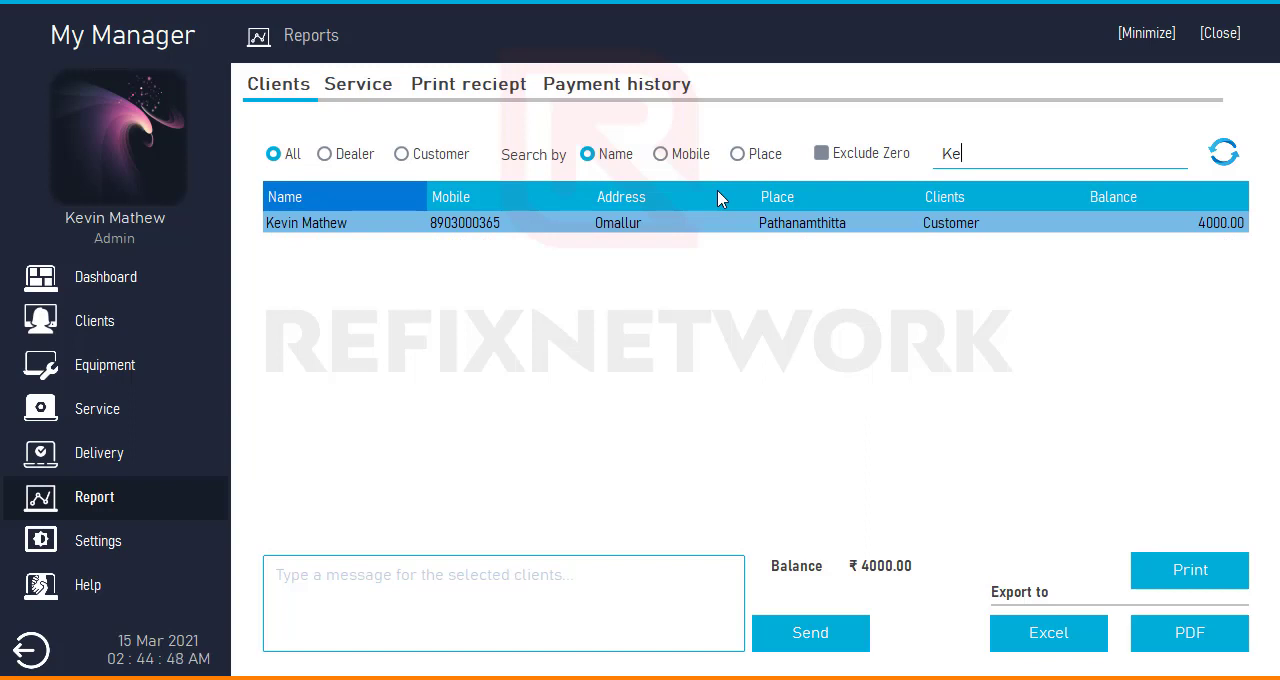
pyautogui.press('BackSpace')
pyautogui.press('BackSpace')
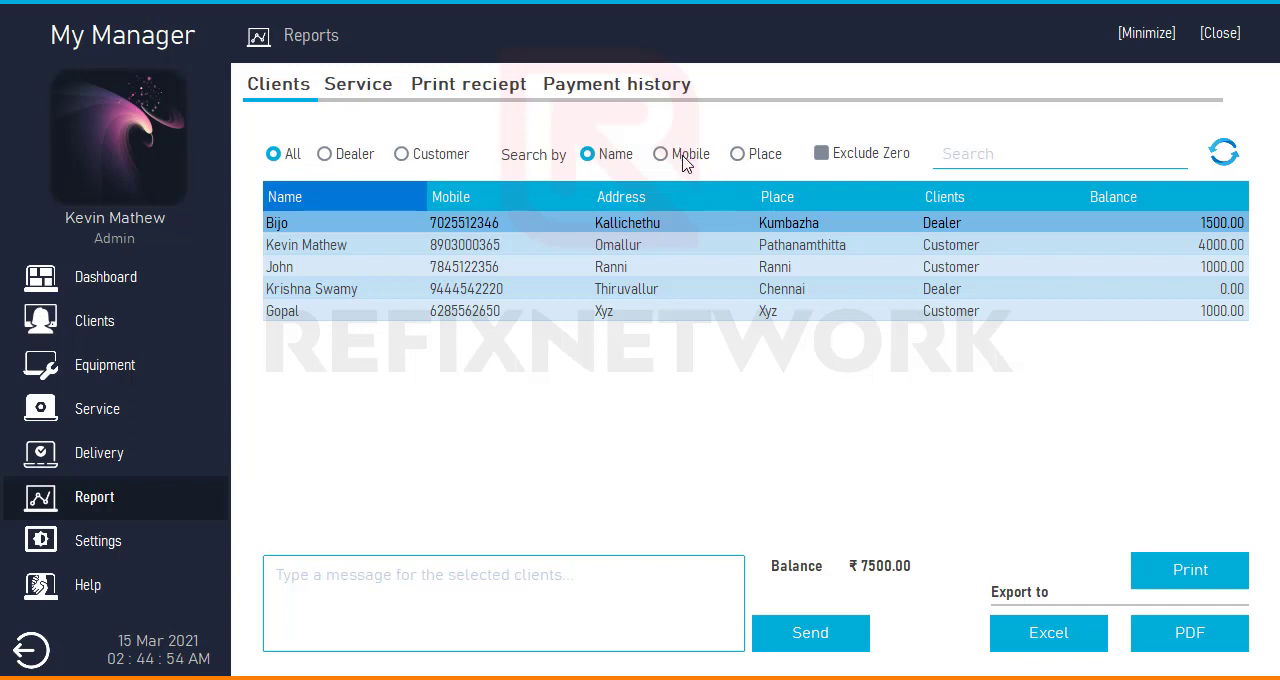
# - Search the clients by mobile using the first two digits of a number, and remove the second digit
pyautogui.click(682, 155)
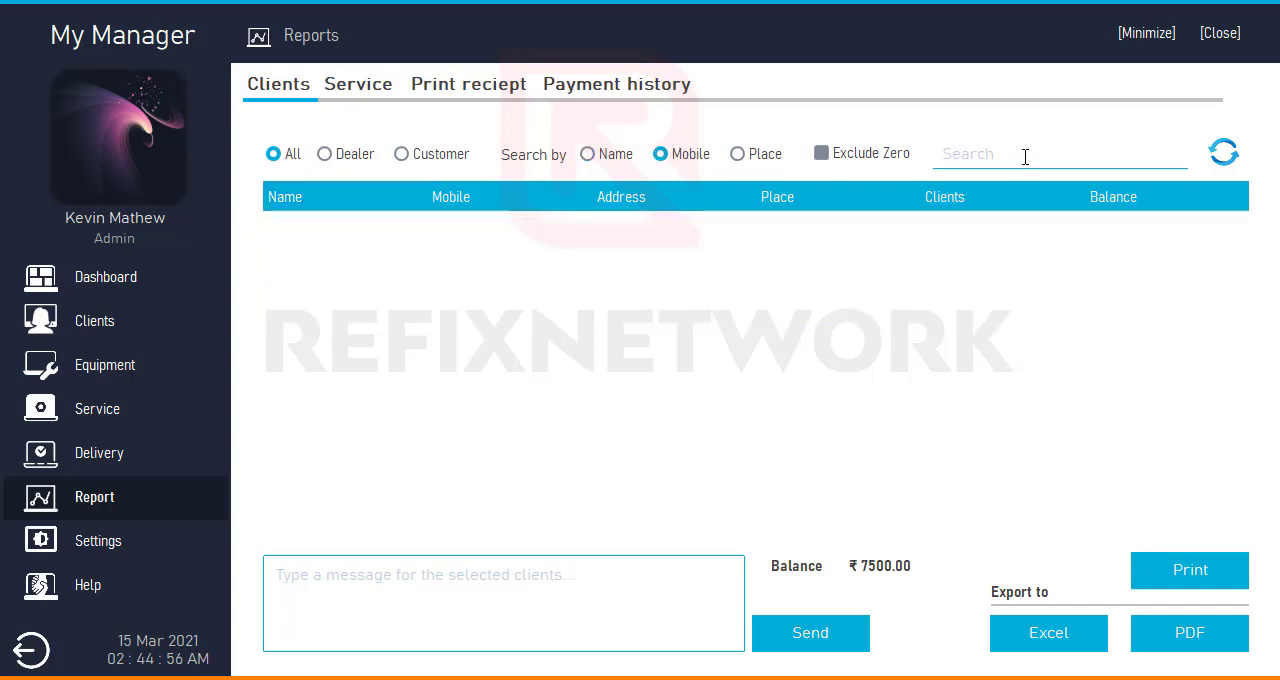
pyautogui.write('8')
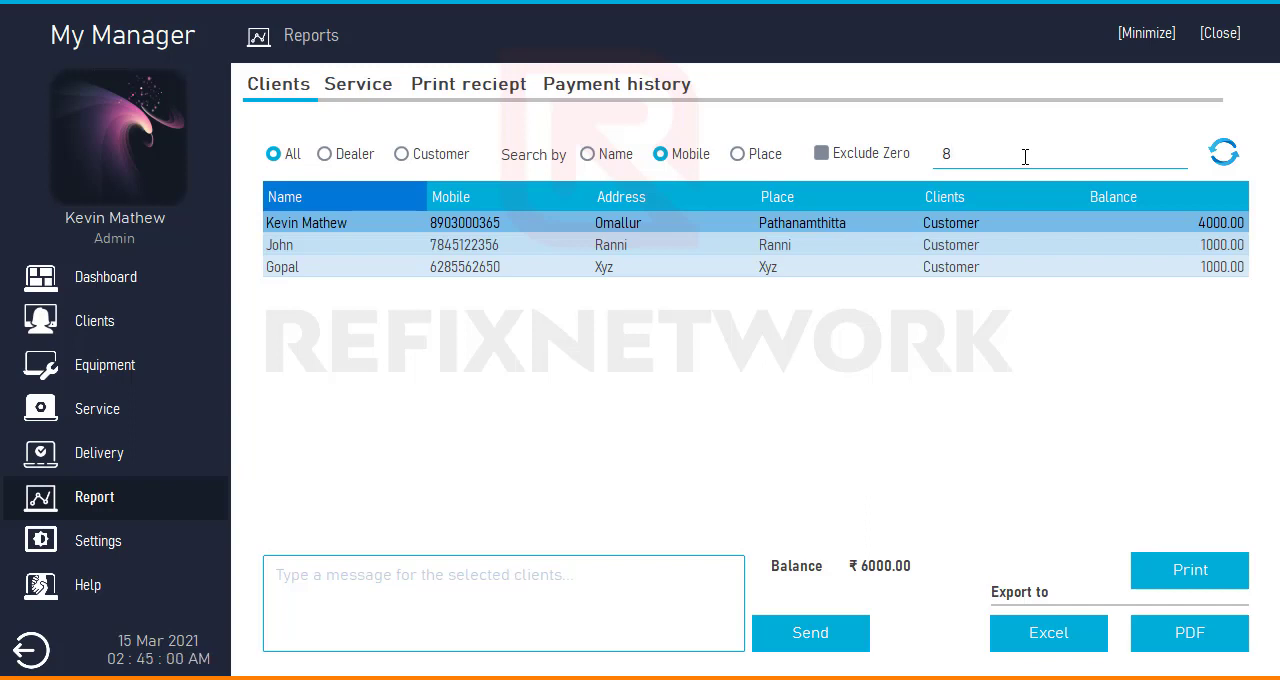
pyautogui.write('9')
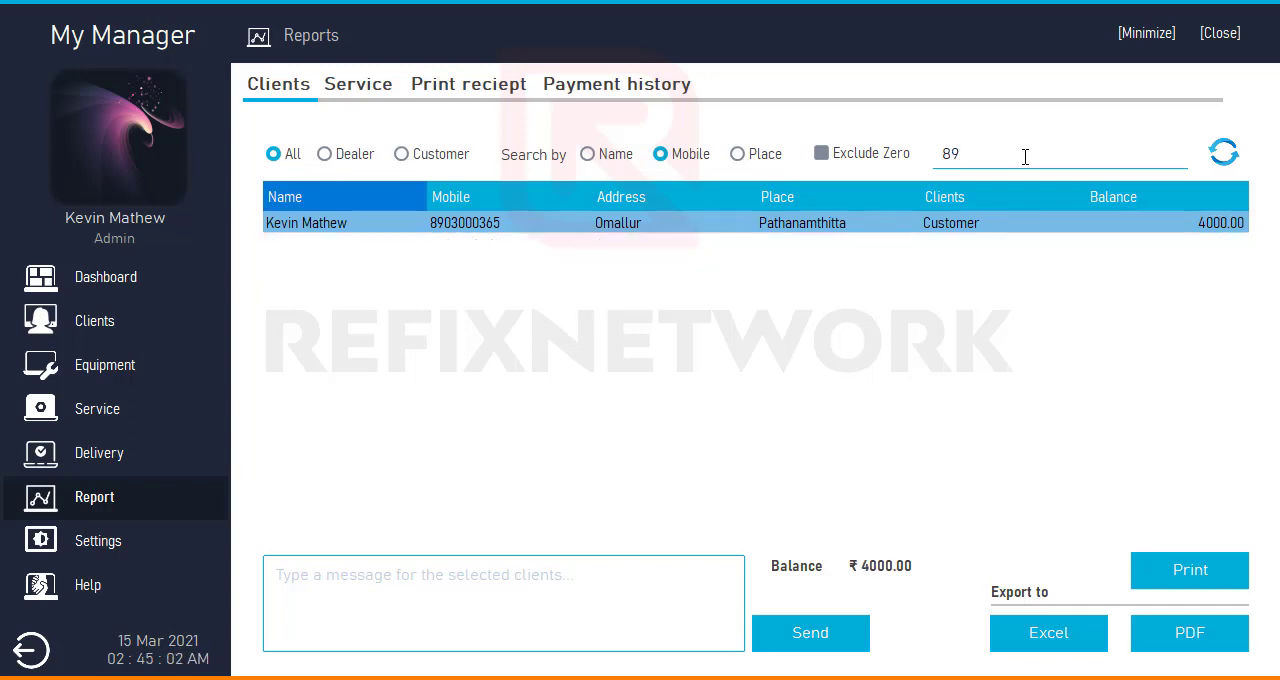
pyautogui.press('BackSpace')
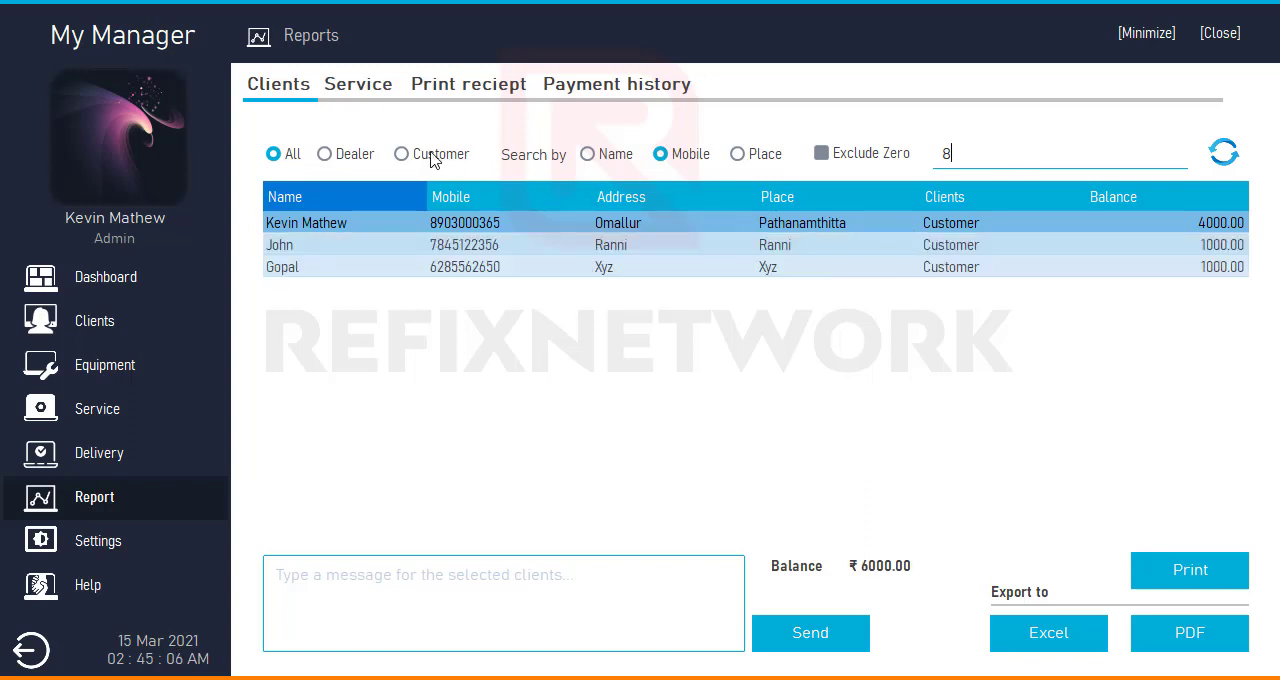
# - Filter the client list by dealers and by customers, return to all clients, and exclude zero balances
pyautogui.click(356, 160)
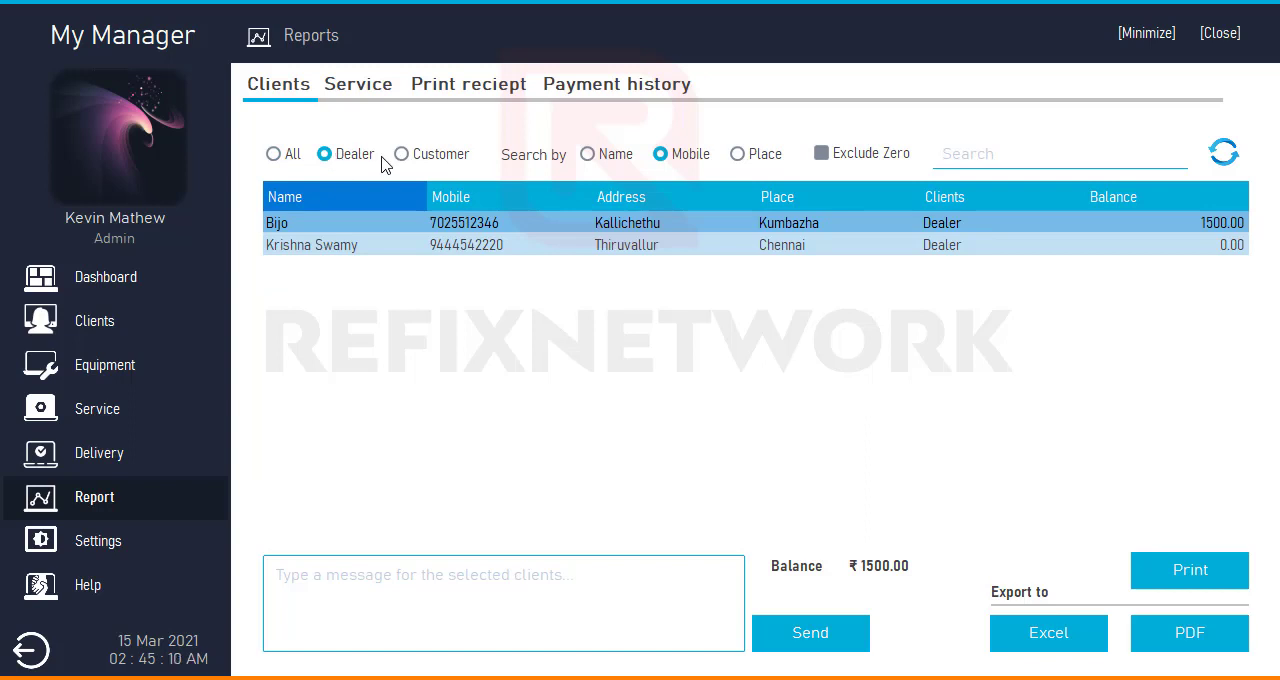
pyautogui.click(416, 160)
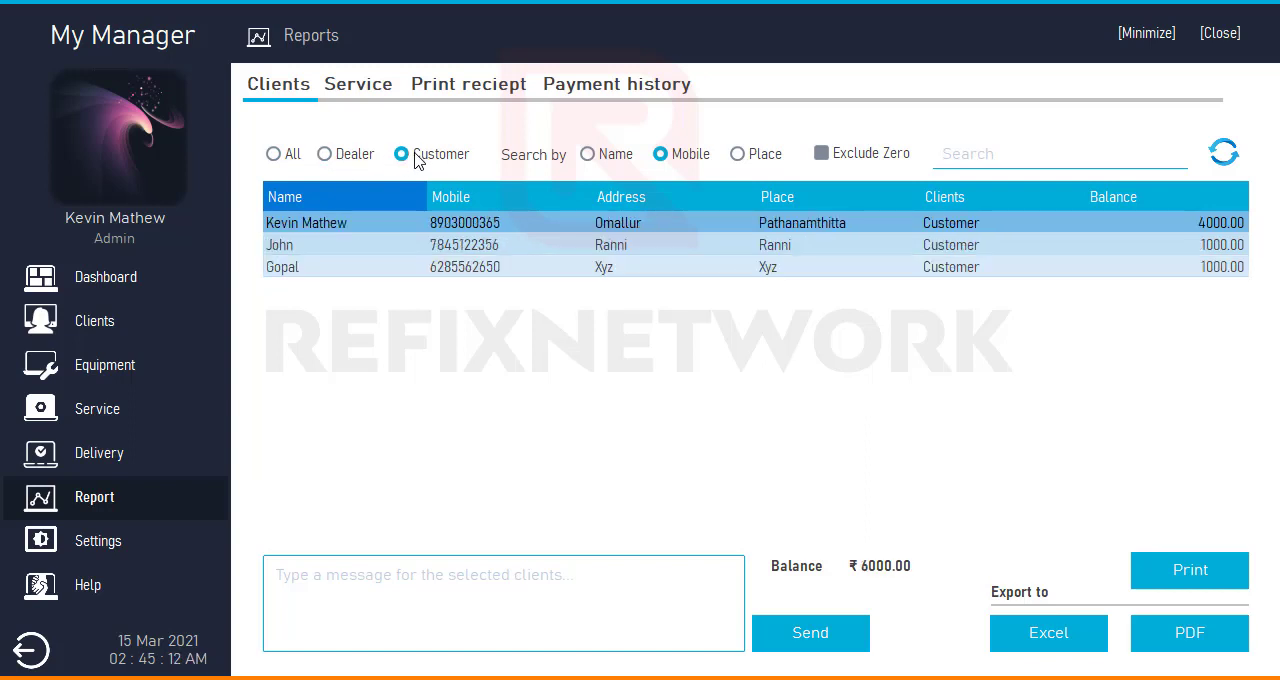
pyautogui.click(362, 158)
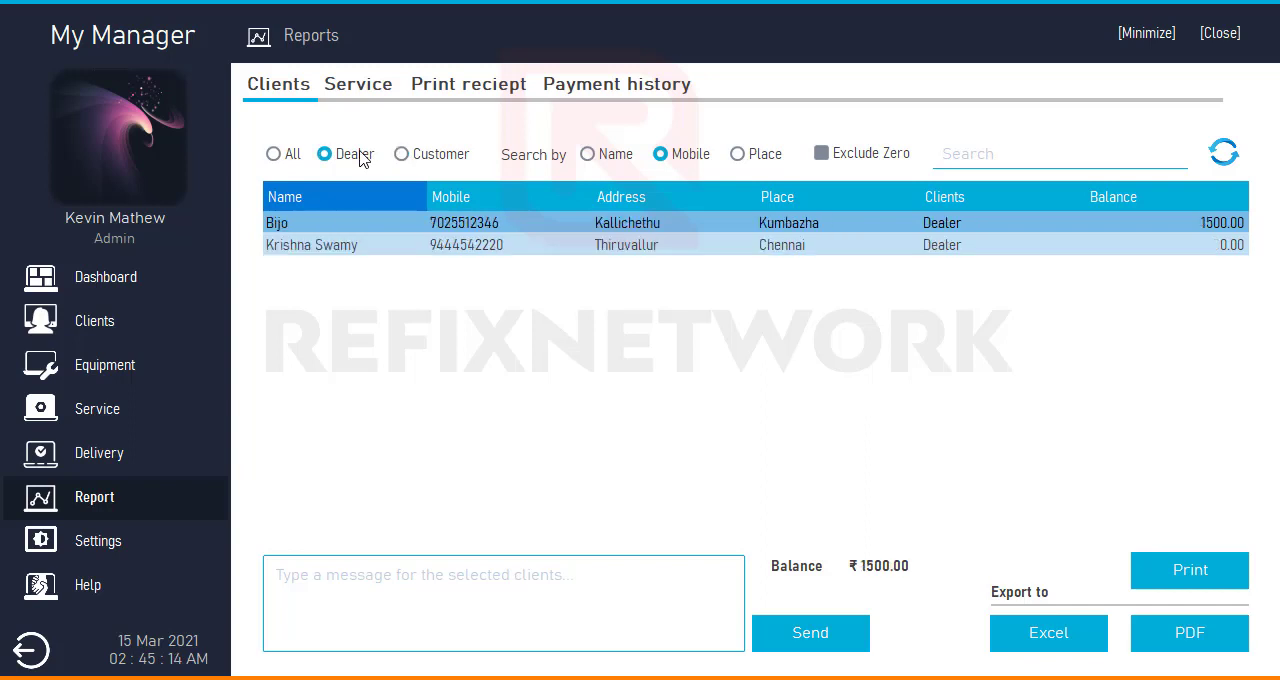
pyautogui.click(295, 157)
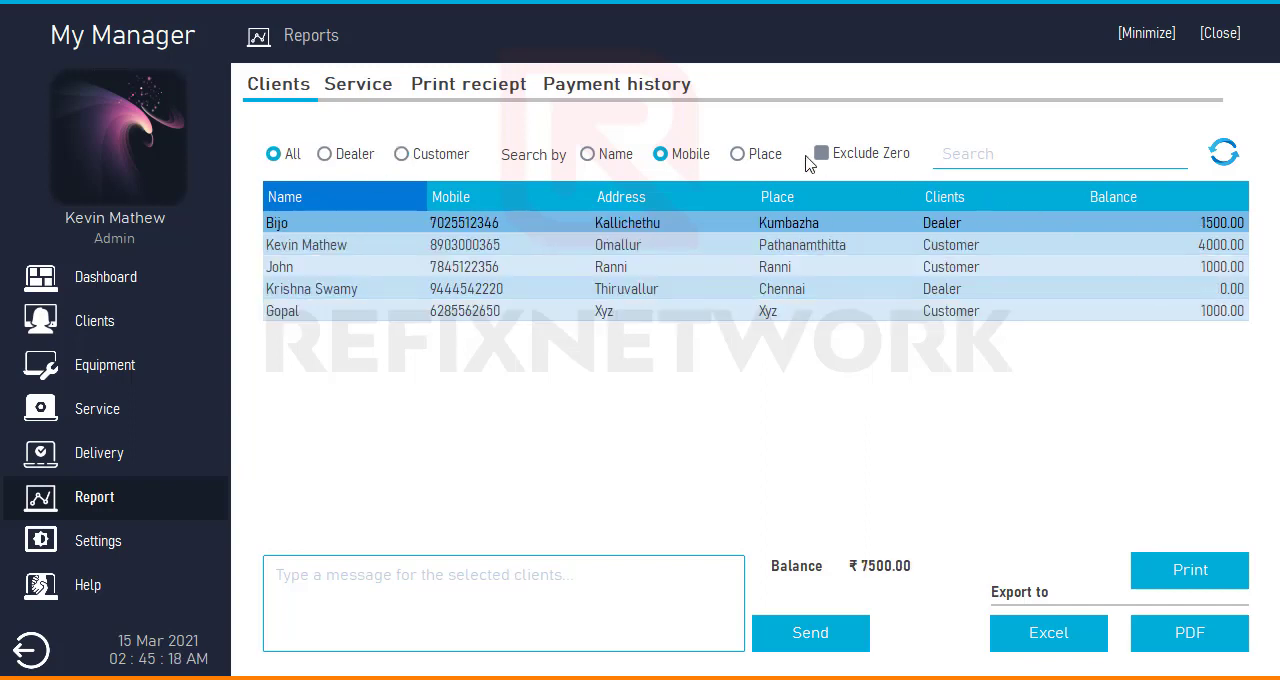
pyautogui.click(821, 154)
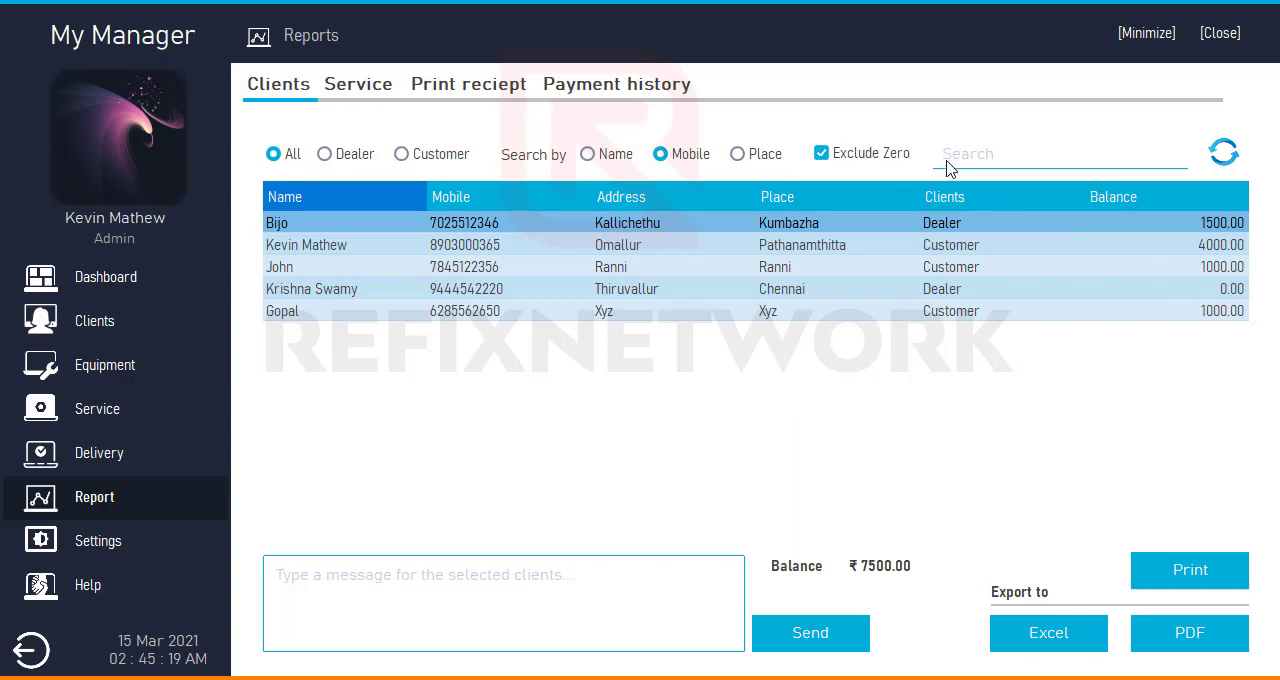
pyautogui.click(1227, 162)
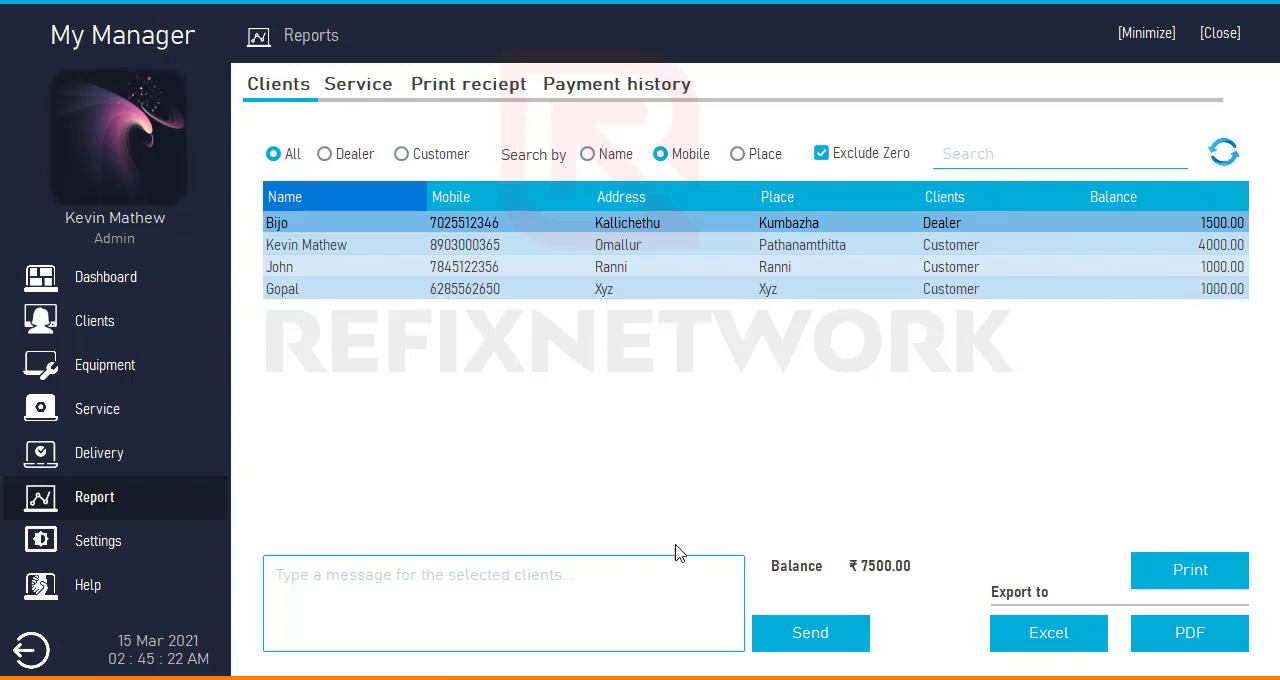
# - Write the message "bhailog jo pending amount jaldi chukado" for the selected clients and select its text
pyautogui.click(413, 618)
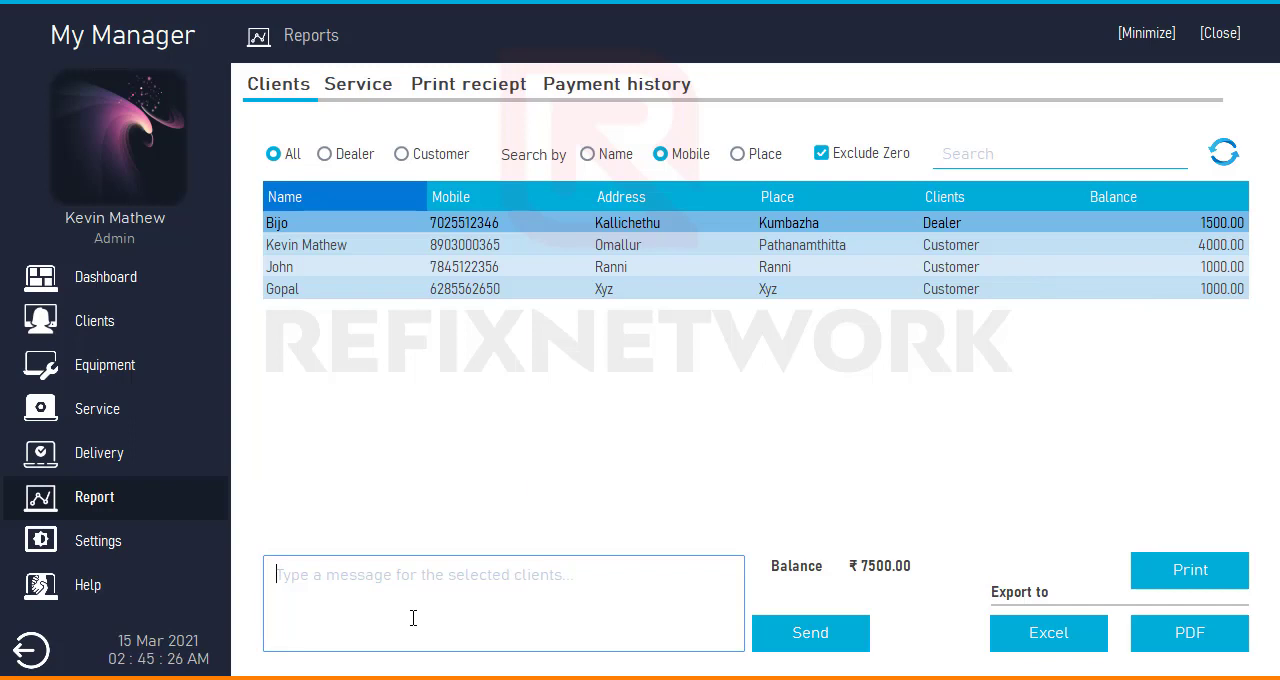
pyautogui.write('bhailog ')
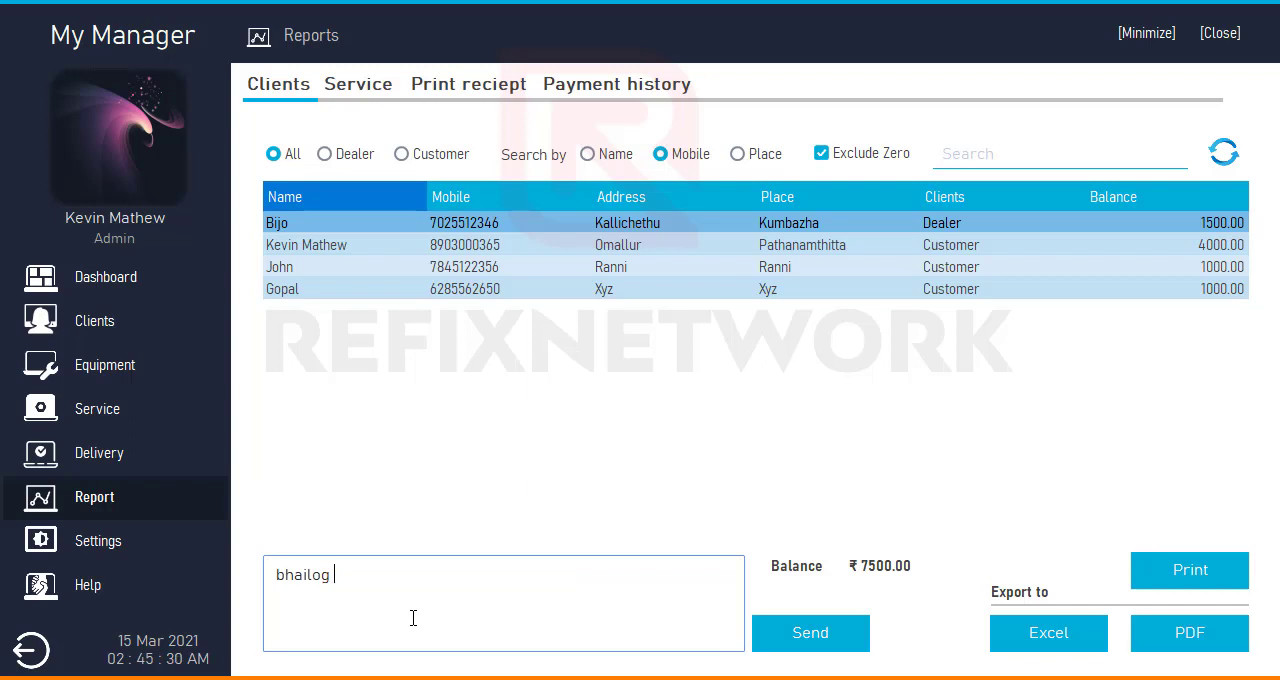
pyautogui.write('pendinfg amount')
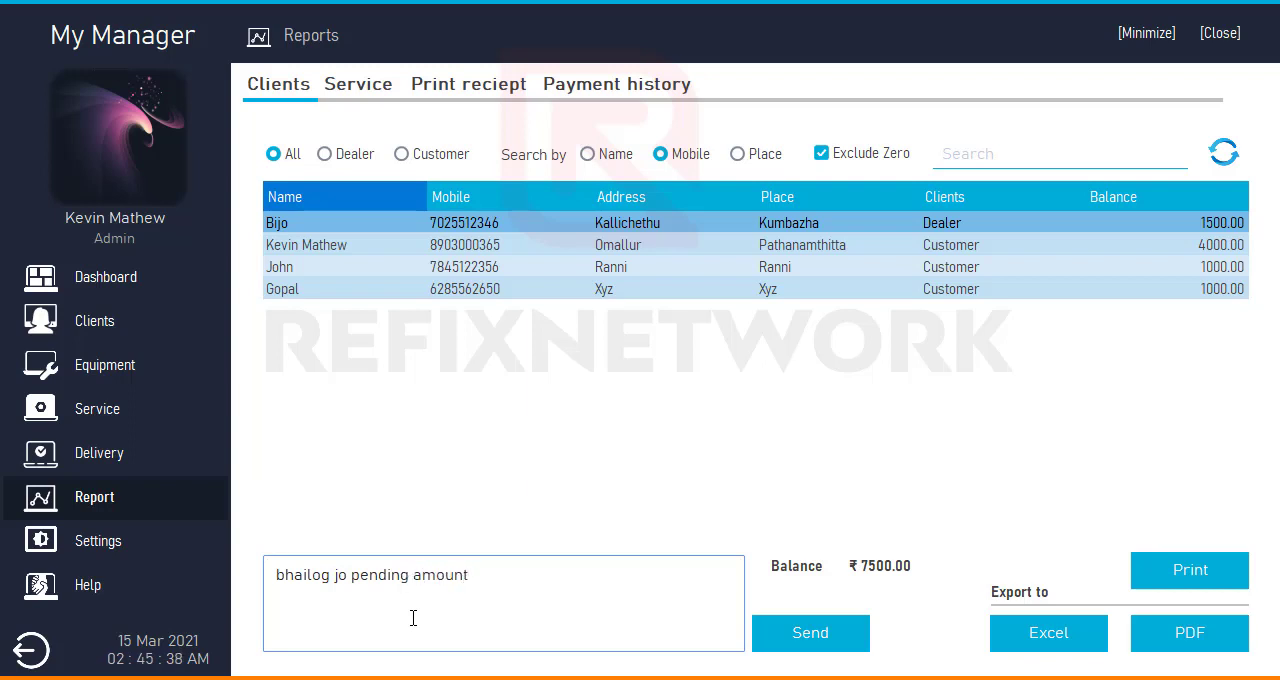
pyautogui.write('jaldi chukado')
pyautogui.moveTo(278, 576); pyautogui.dragTo(646, 577)
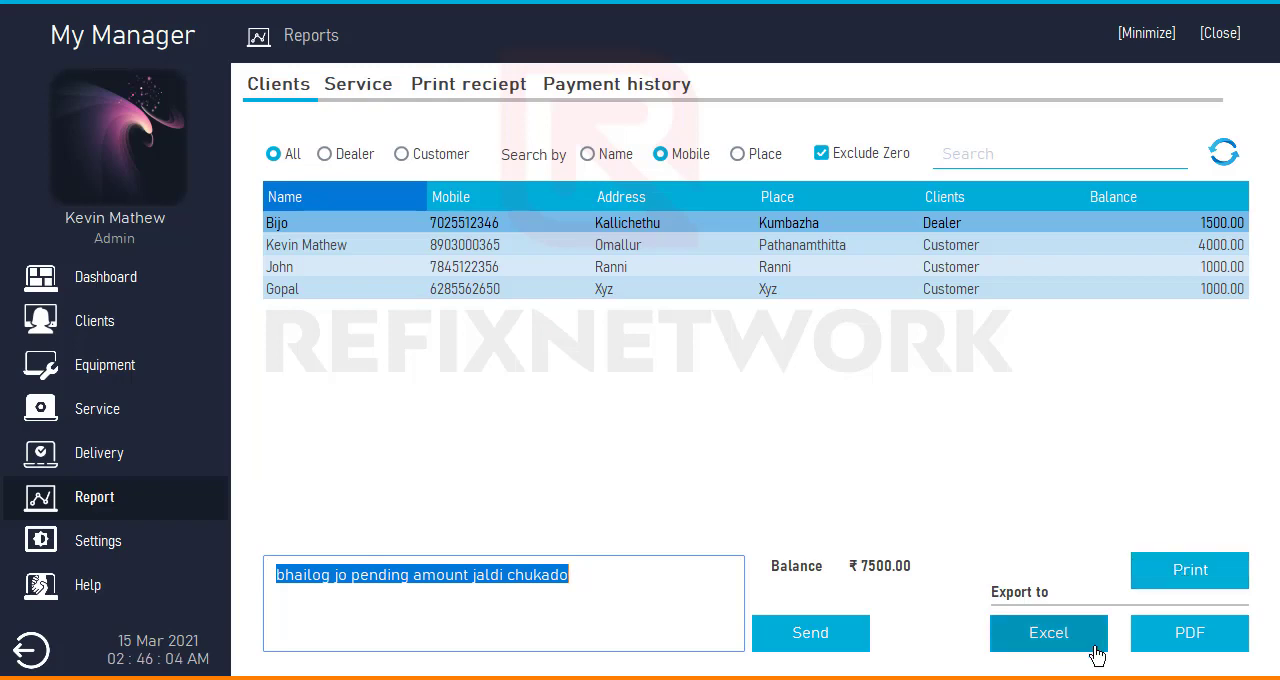
# - Export the client report as a PDF named cust on the Desktop
pyautogui.click(1210, 650)
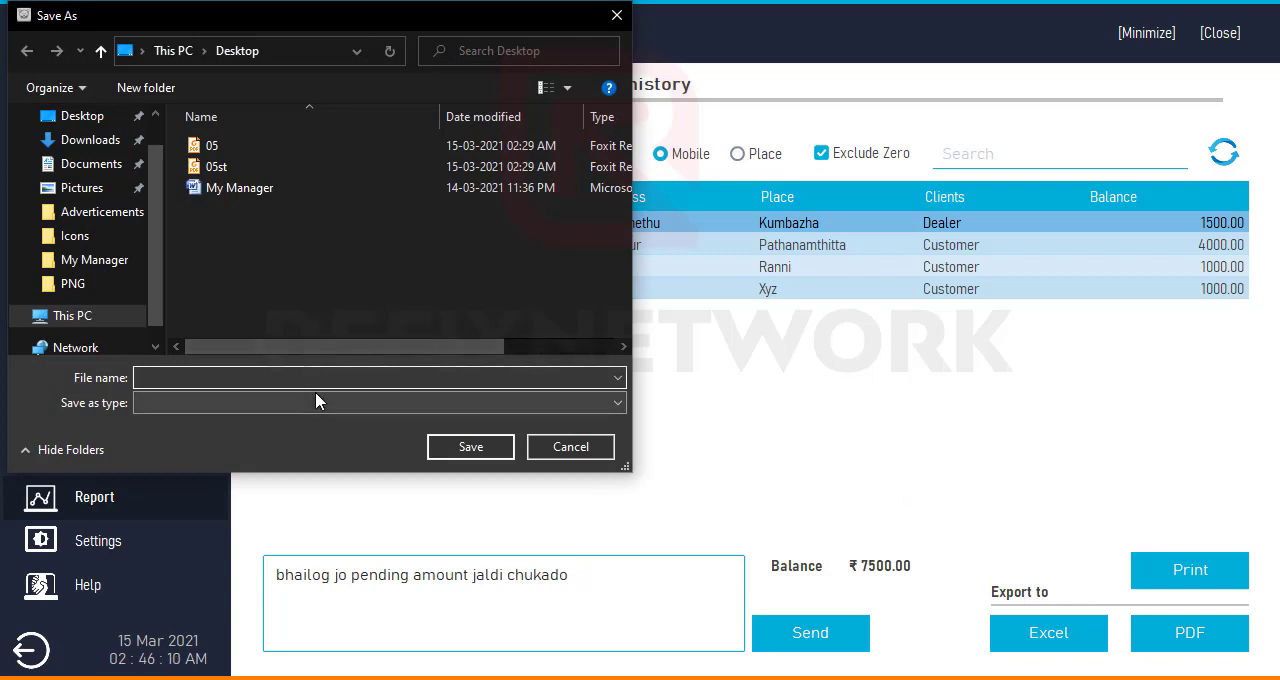
pyautogui.write('cust')
pyautogui.press('Return')
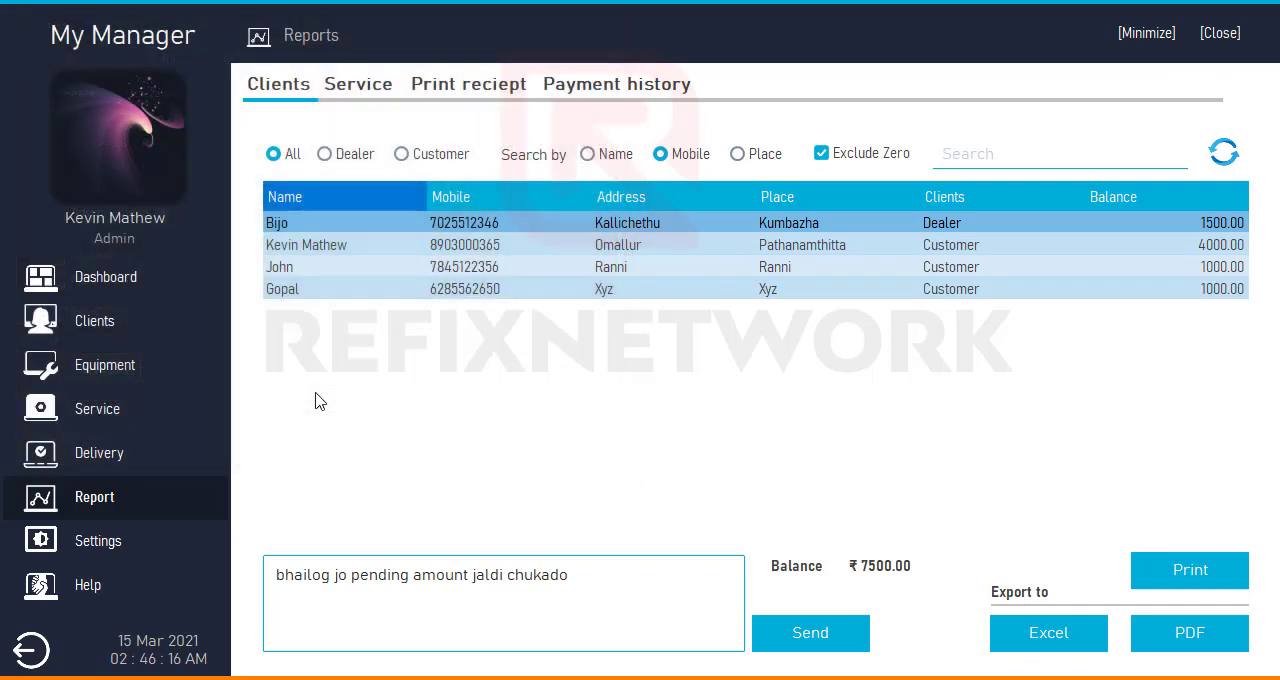
pyautogui.click(868, 426)
# - Export the client report as an Excel sheet named custm on the Desktop
pyautogui.click(1040, 630)
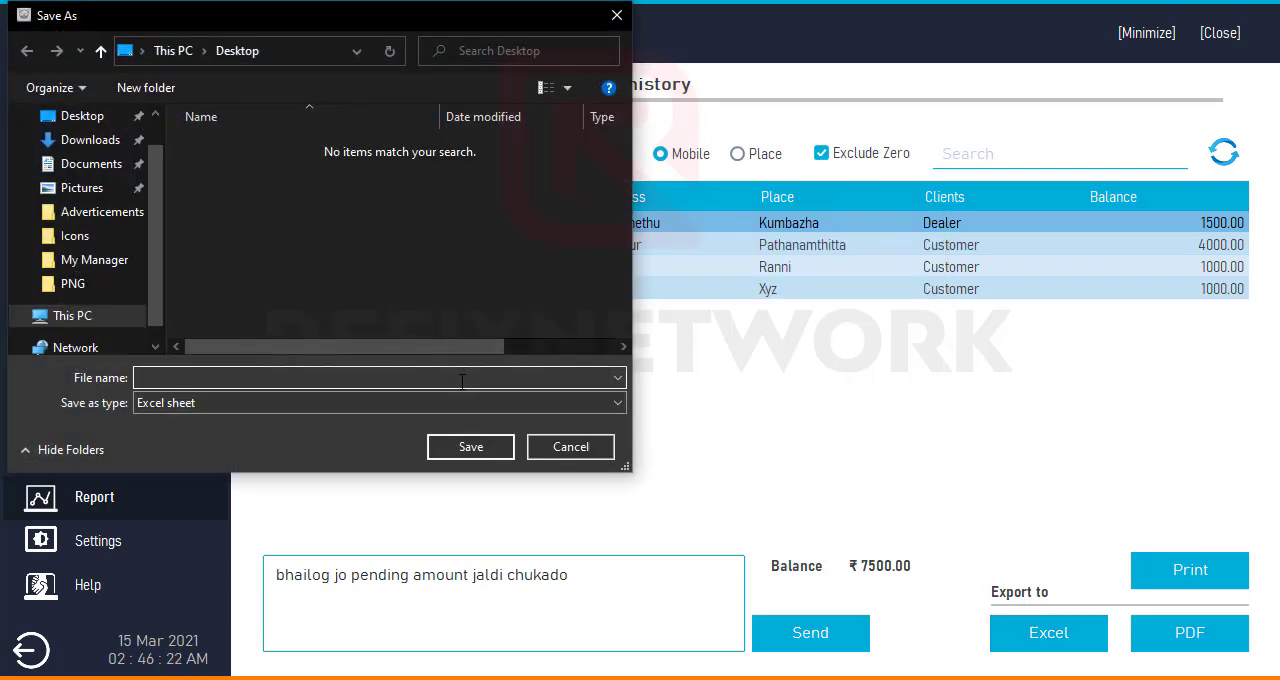
pyautogui.write('custm')
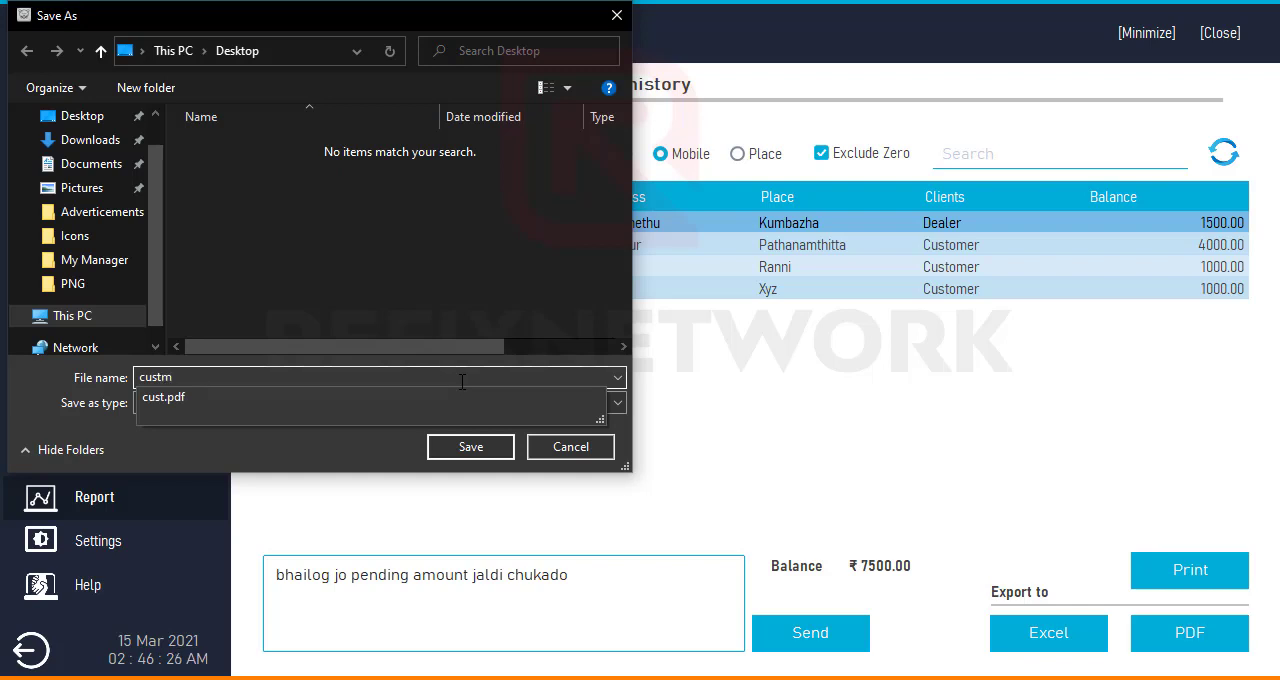
pyautogui.press('Return')
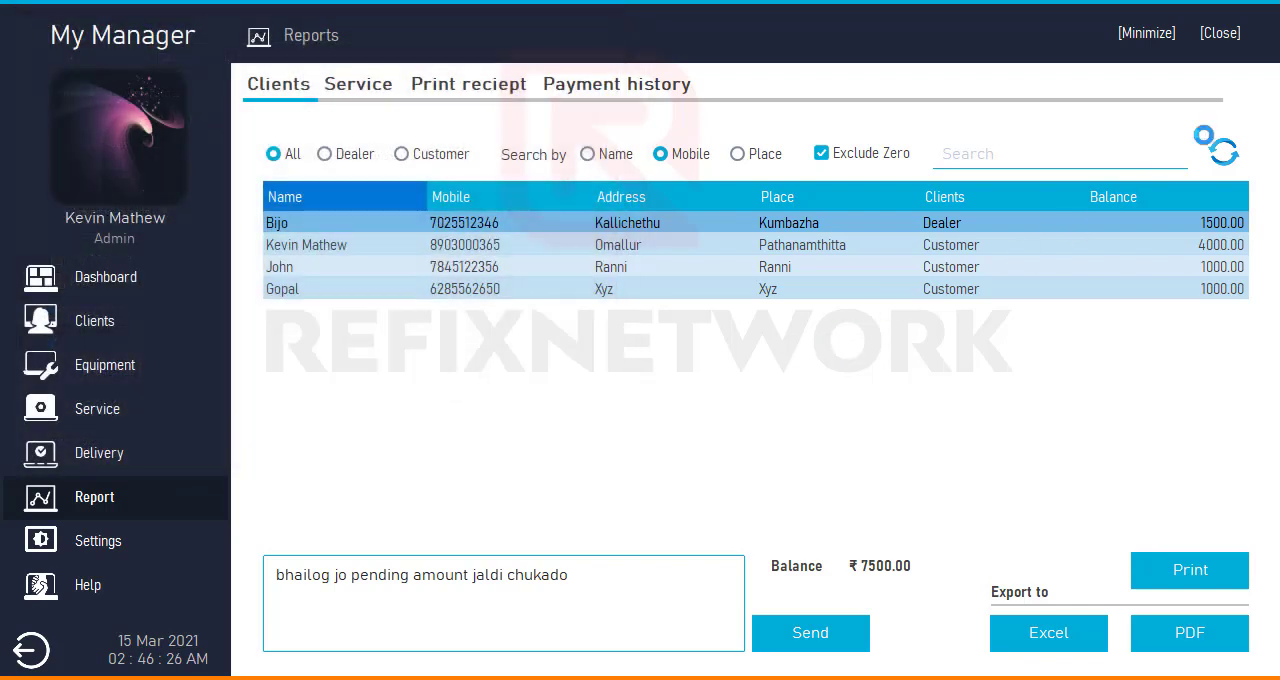
pyautogui.click(826, 423)
# - Minimize My Manager, view the exported cust PDF from the desktop in Foxit Reader, and close the document
pyautogui.click(1158, 35)
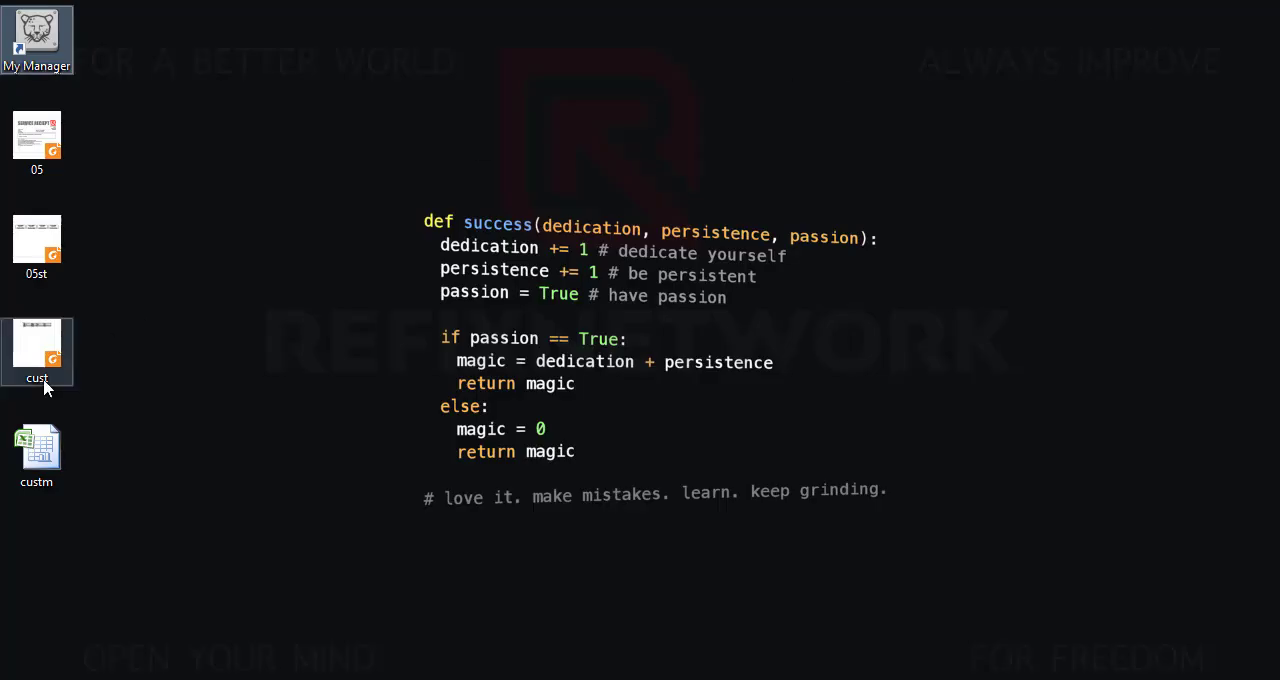
pyautogui.doubleClick(38, 345)
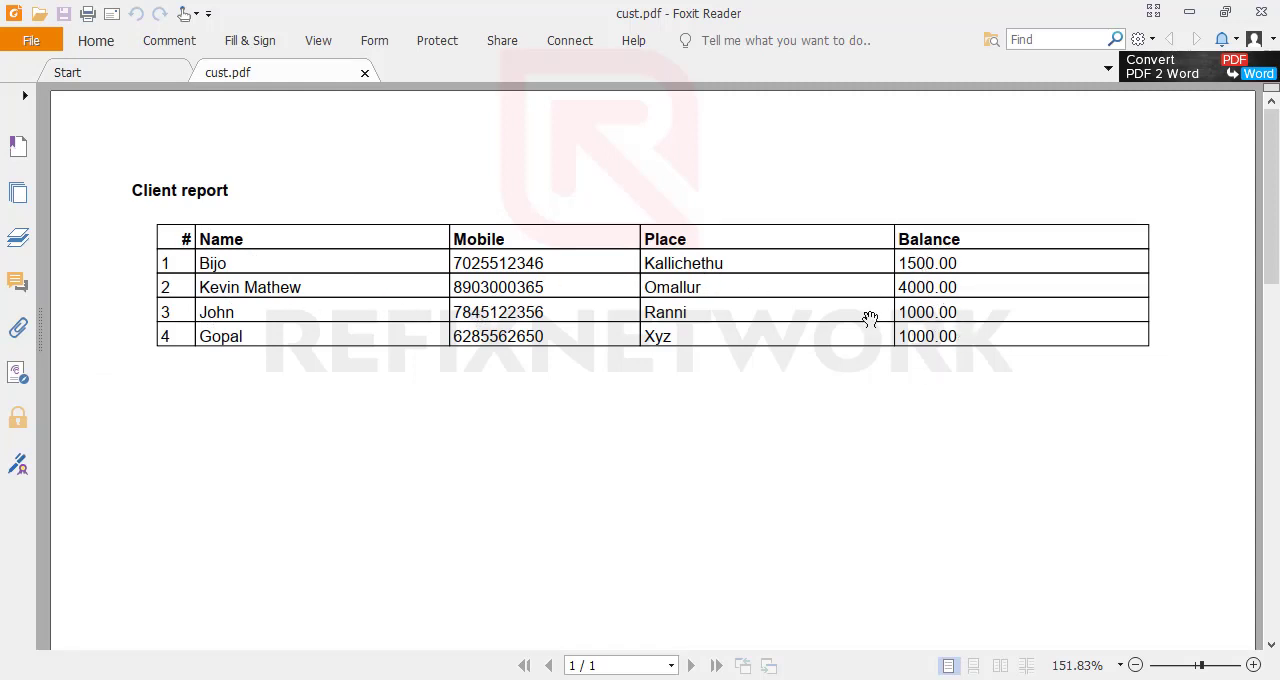
pyautogui.click(365, 72)
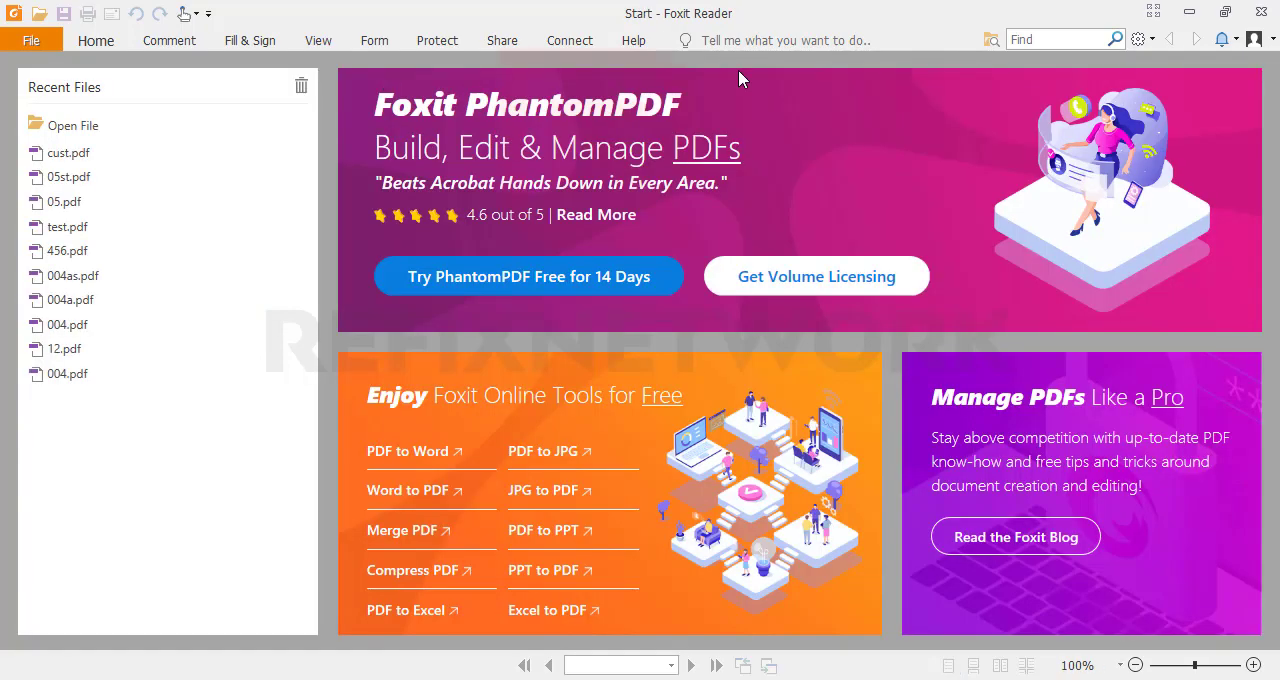
# - Switch to Excel to view the exported custm workbook, fit the Mobile column to its contents, highlight the balances, and close without saving
pyautogui.click(1189, 12)
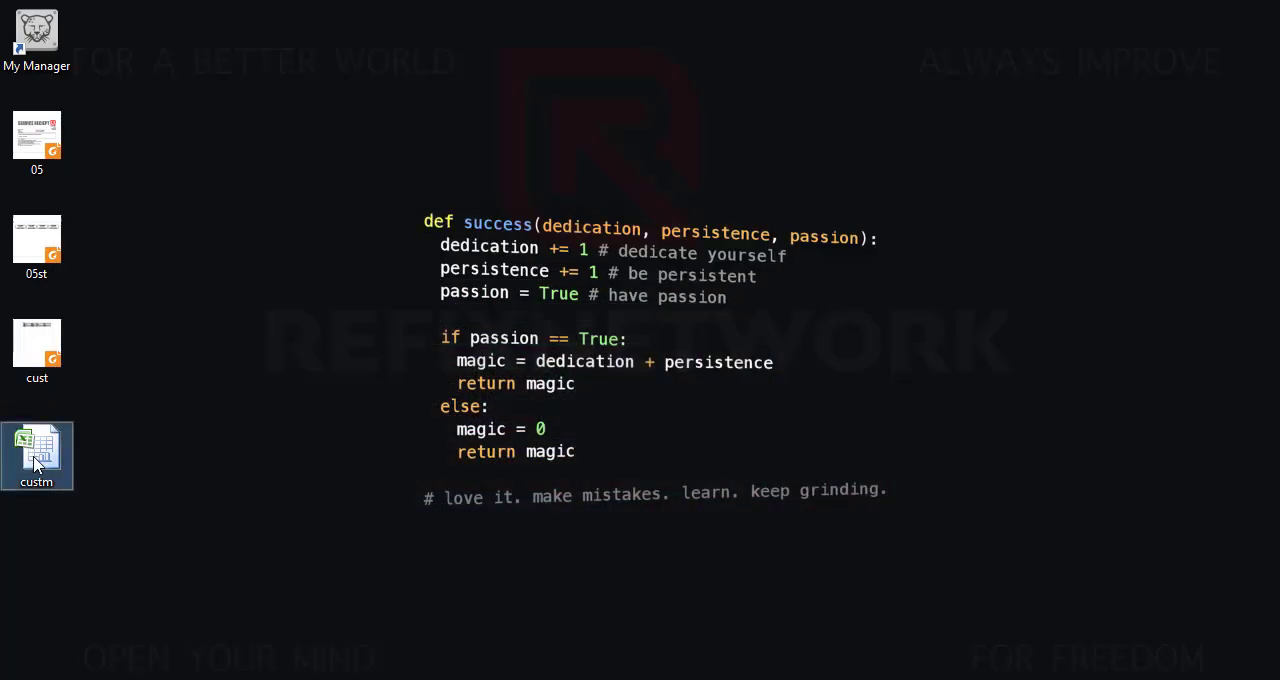
pyautogui.doubleClick(36, 455)
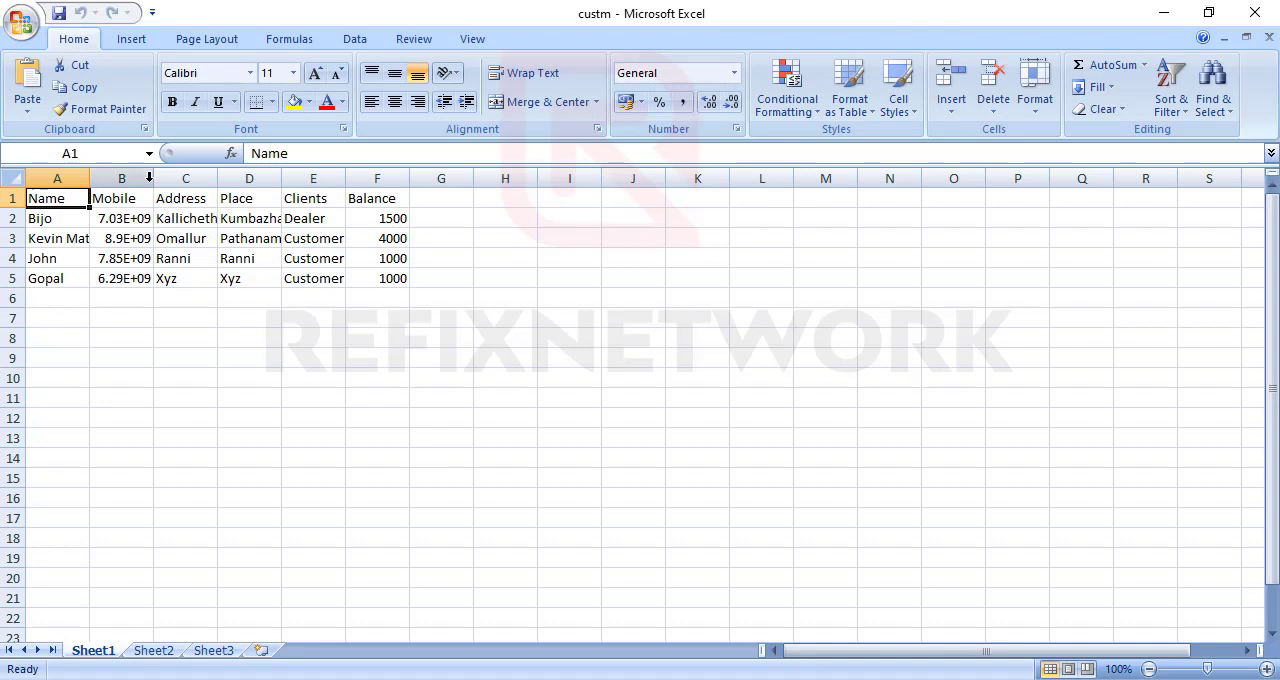
pyautogui.doubleClick(152, 178)
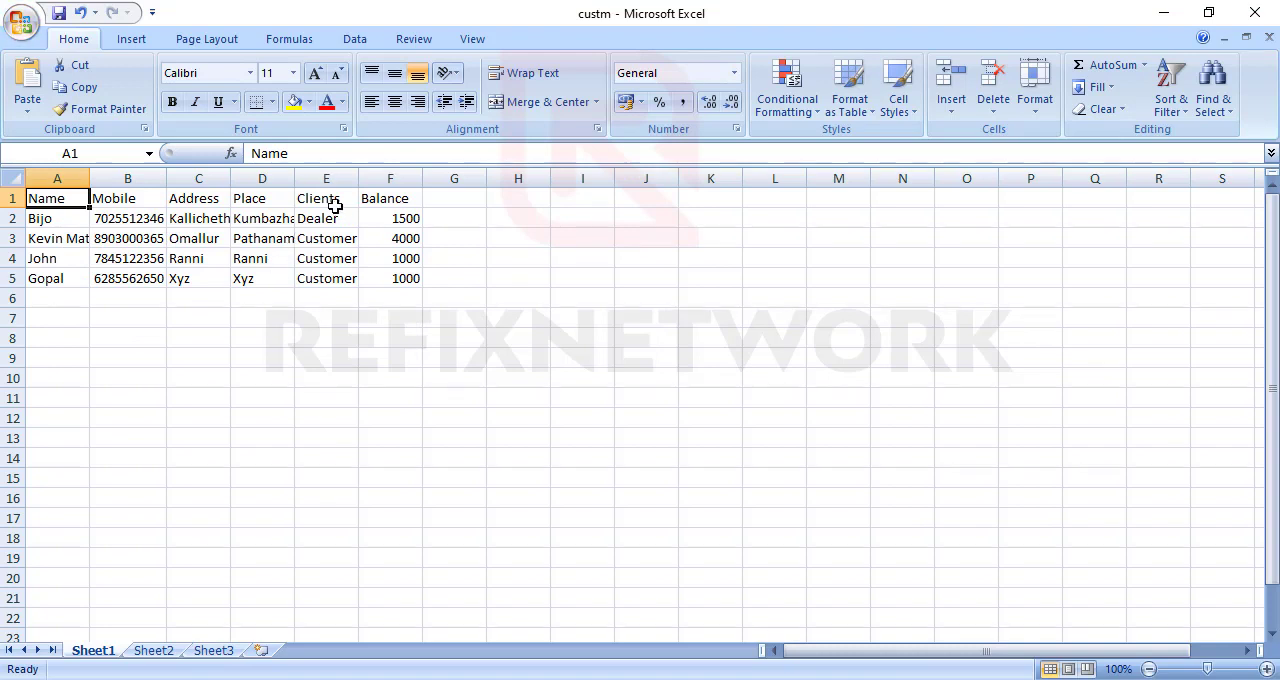
pyautogui.moveTo(401, 216); pyautogui.dragTo(395, 287)
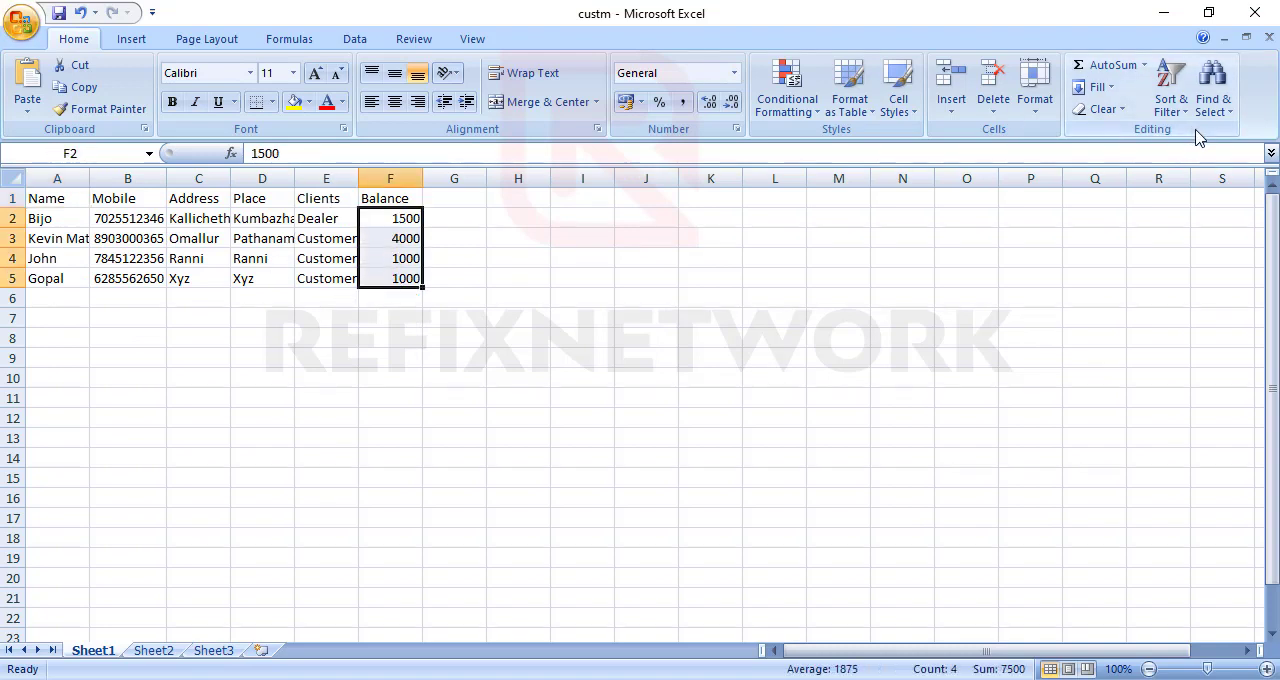
pyautogui.click(1255, 12)
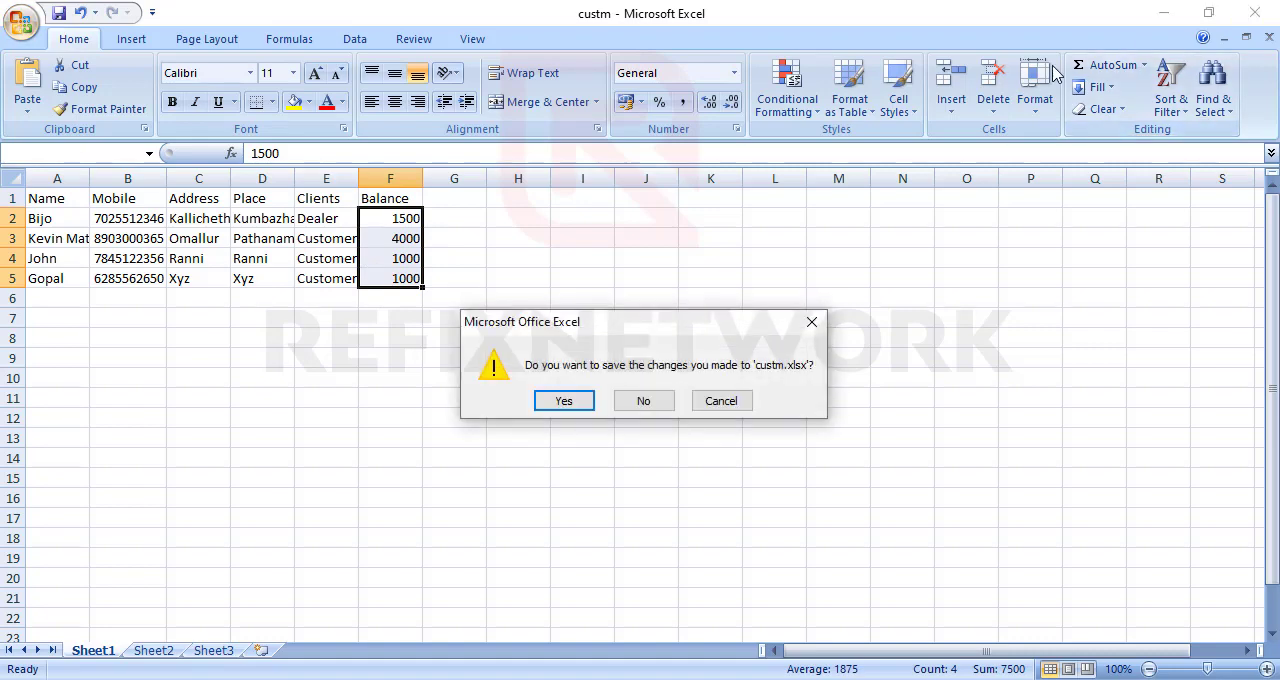
pyautogui.click(643, 400)
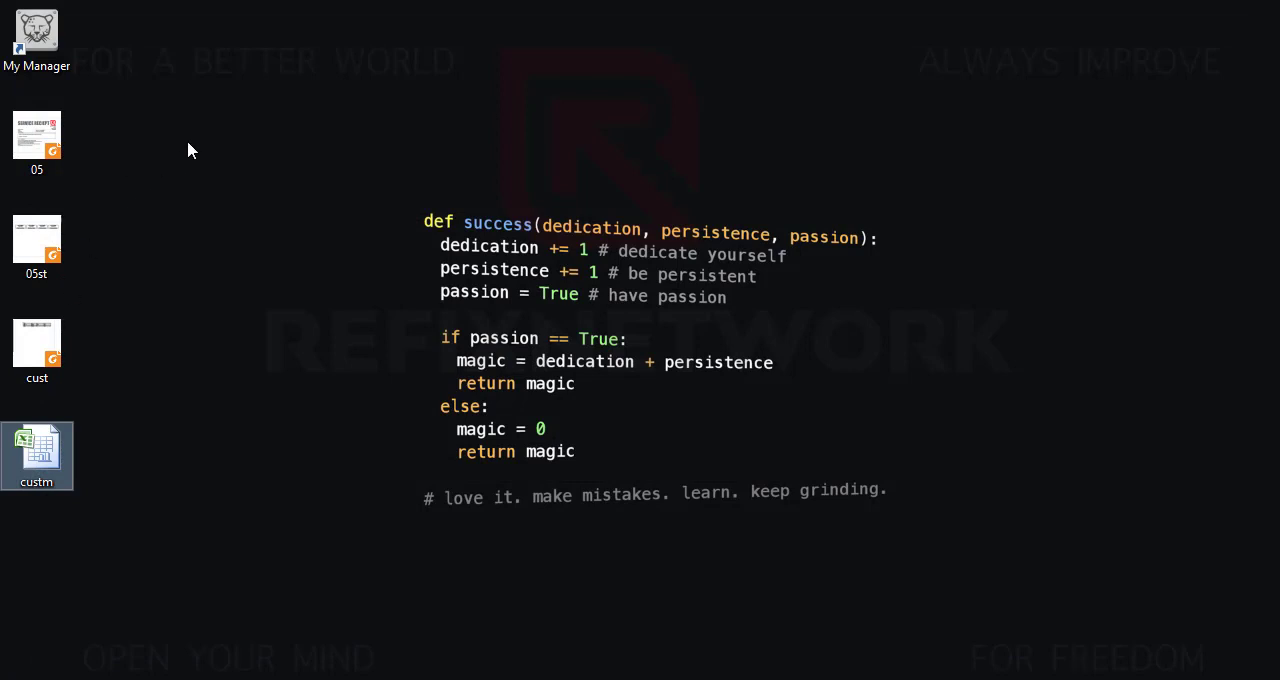
# - Delete the exported files 05, 05st, cust and custm from the desktop
pyautogui.moveTo(206, 120); pyautogui.dragTo(0, 572)
pyautogui.press('Delete')
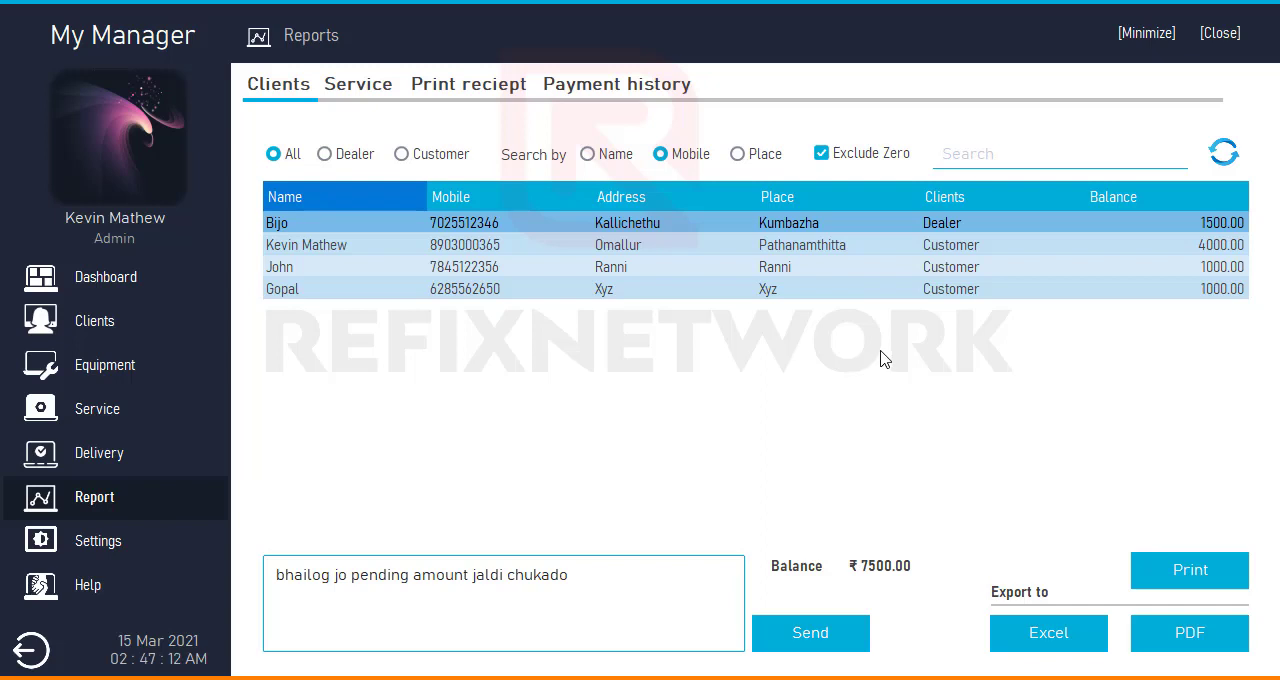
# - View the Service report in My Manager by Pending, Completed, Returned and Out of delivery status, restore All, and select the Laptop Acer 4757 record
pyautogui.click(358, 88)
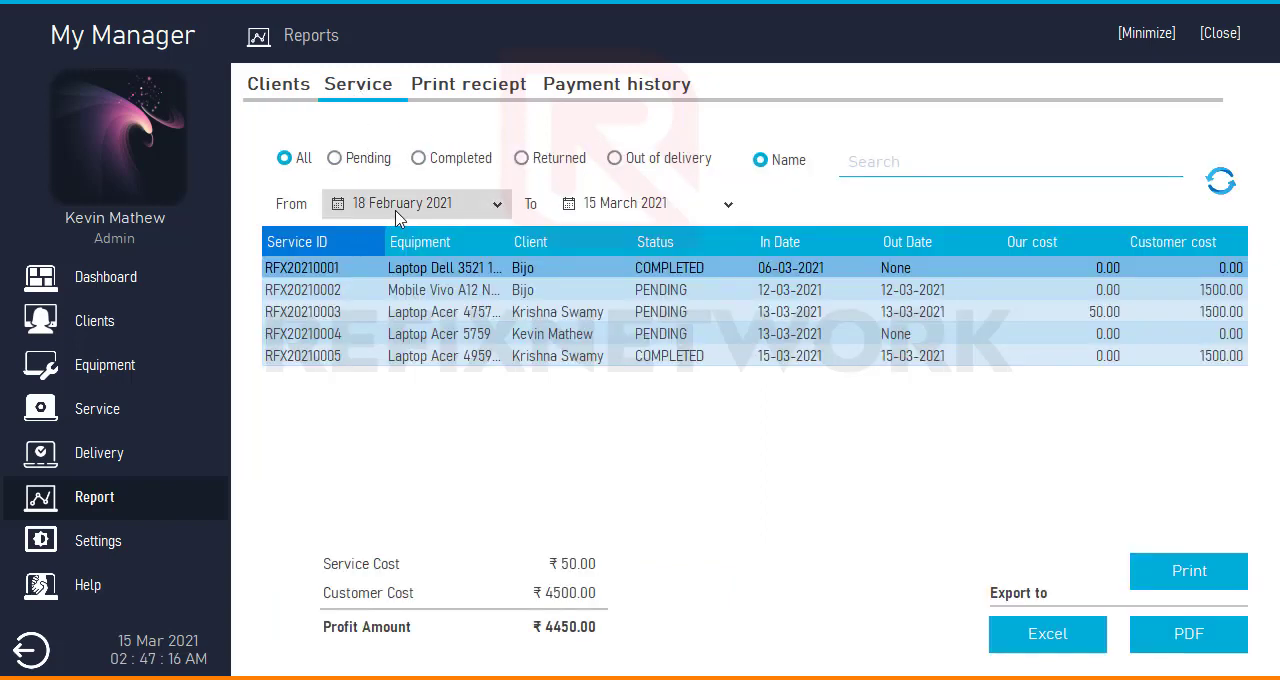
pyautogui.click(335, 159)
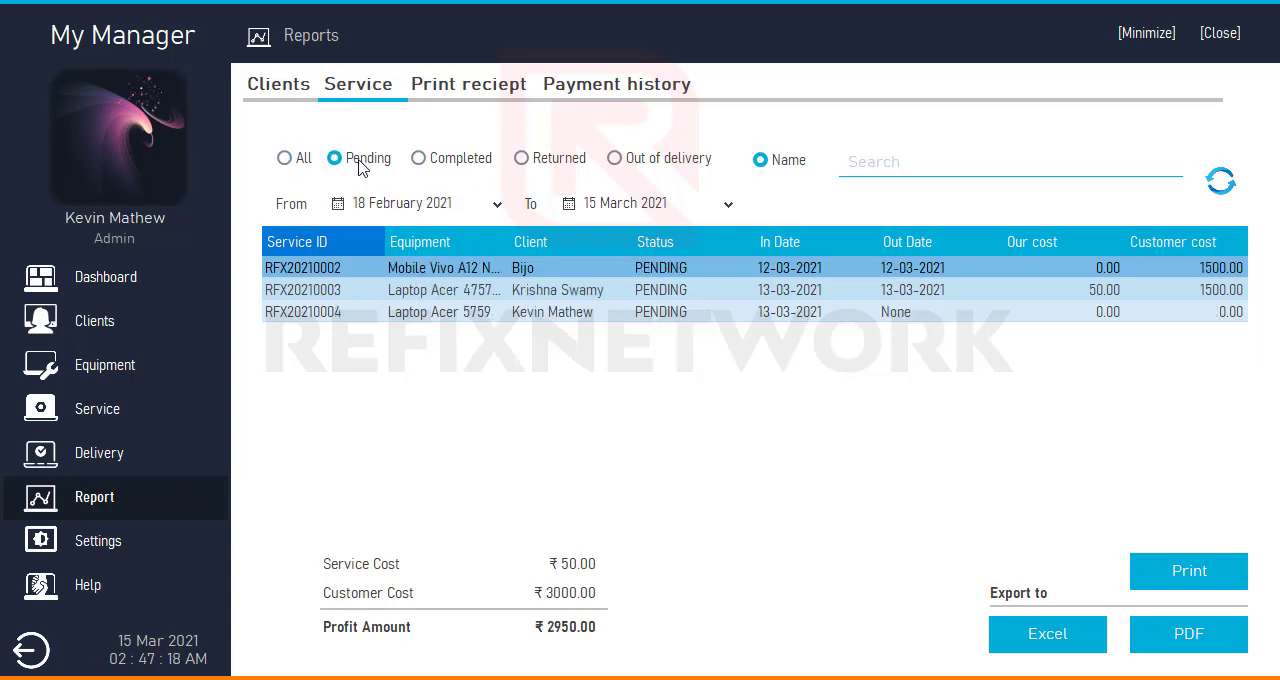
pyautogui.click(425, 160)
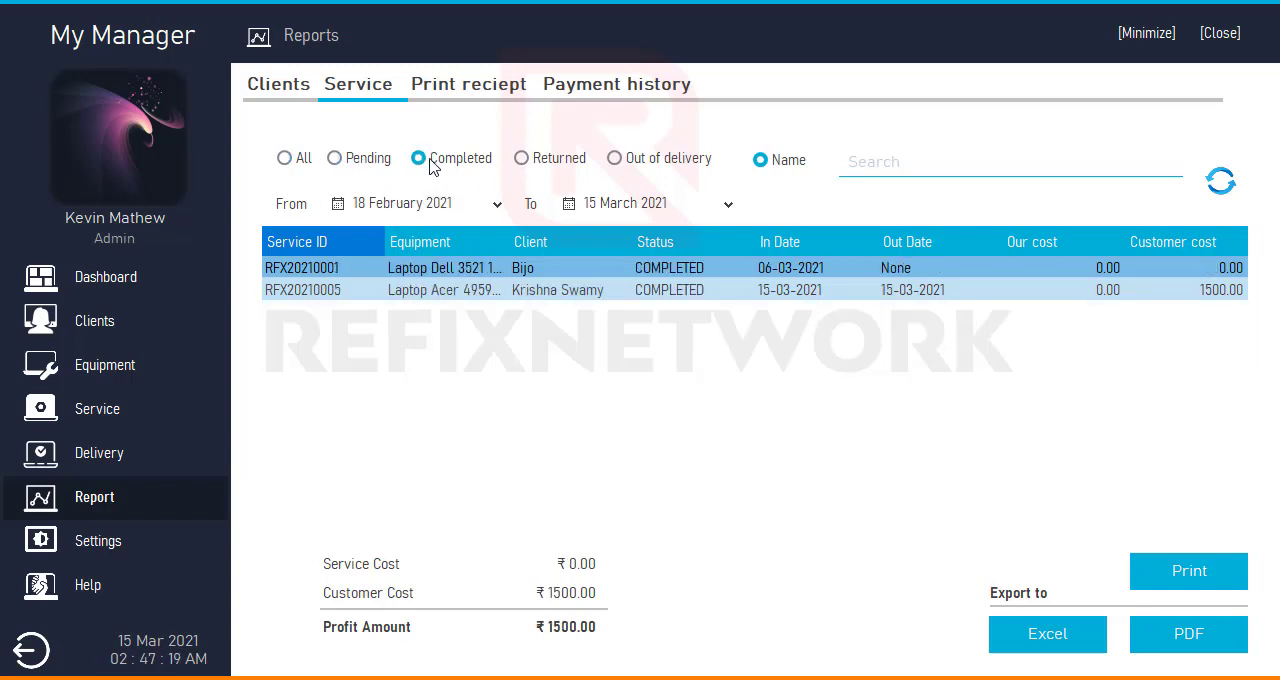
pyautogui.click(556, 161)
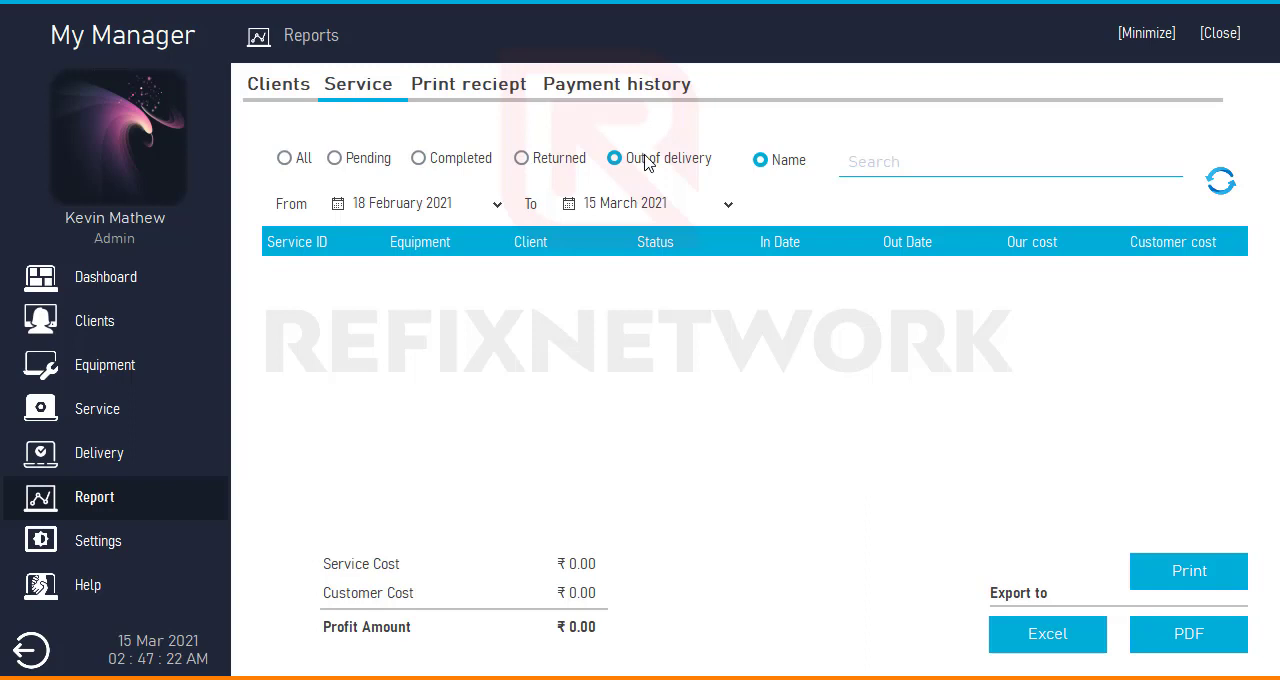
pyautogui.click(474, 167)
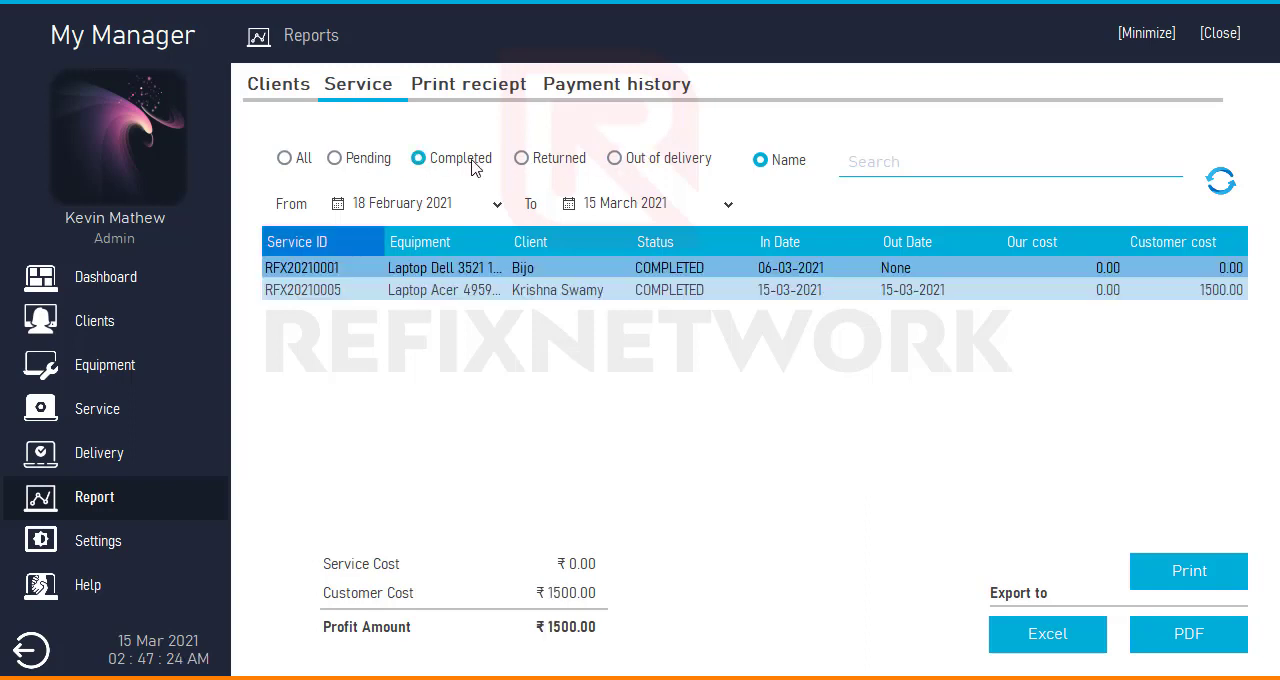
pyautogui.click(303, 163)
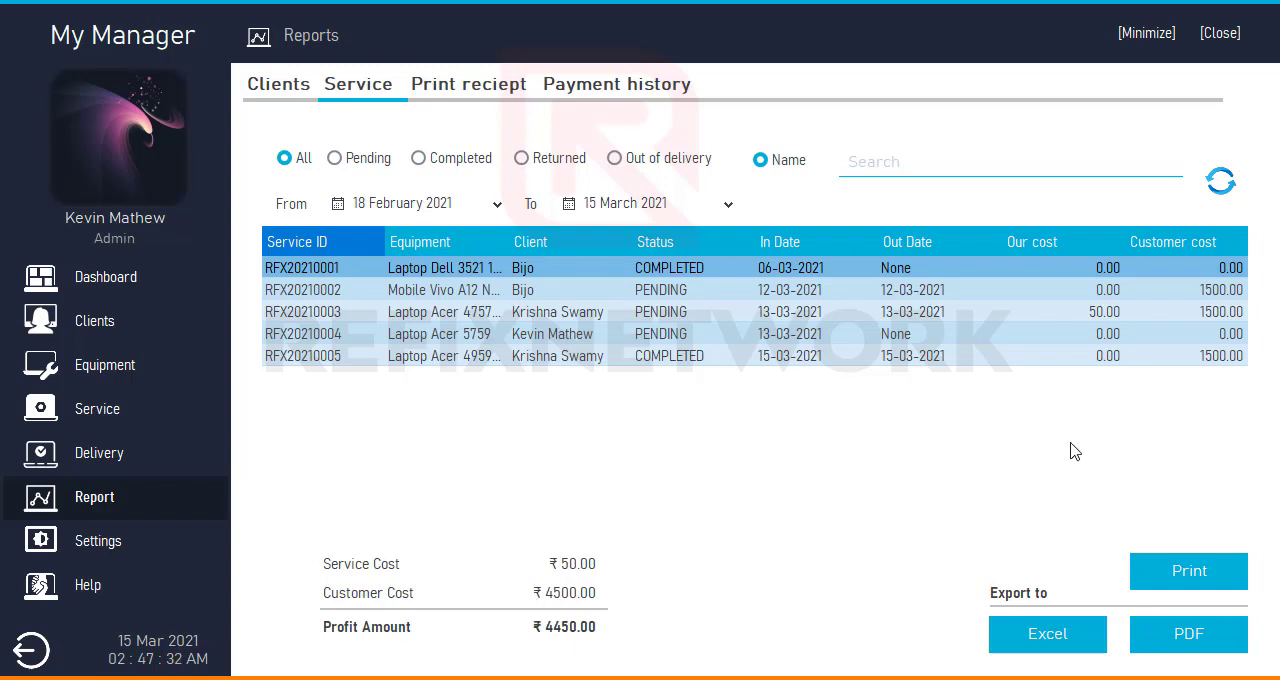
pyautogui.click(1112, 316)
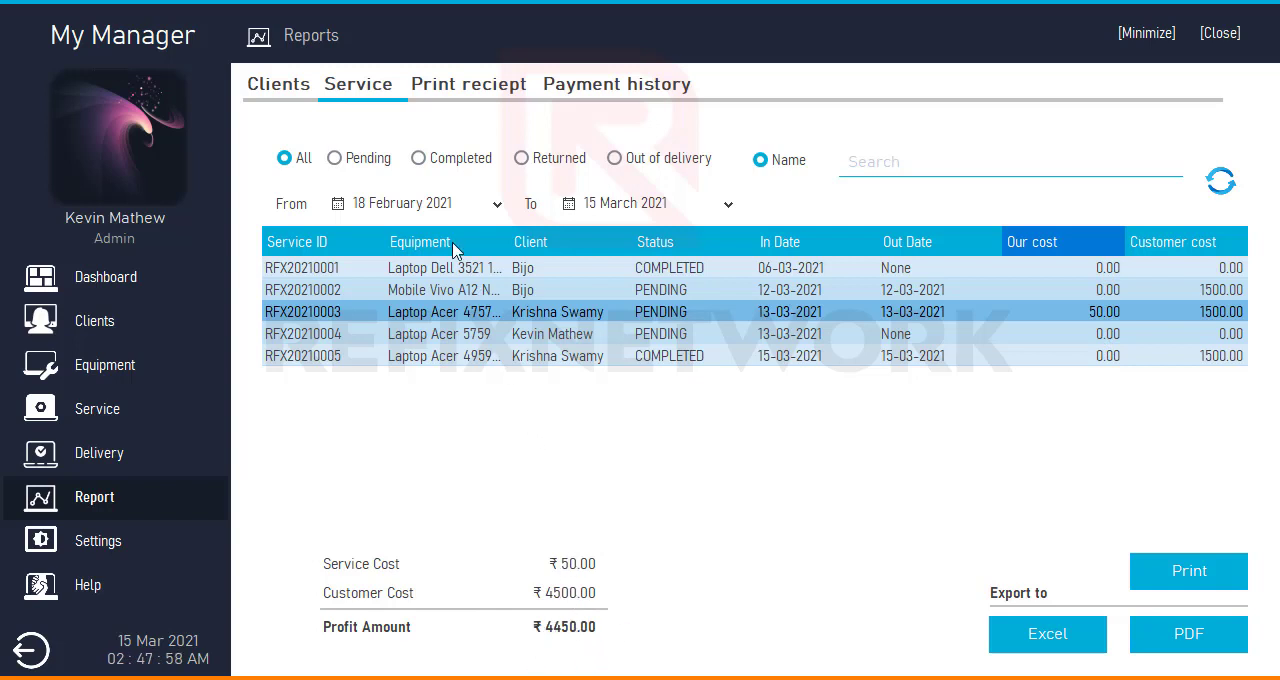
# - Filter the Service report by Pending, Completed and Returned status, restore All, and set the From date to 15 February 2021
pyautogui.click(378, 165)
pyautogui.click(438, 160)
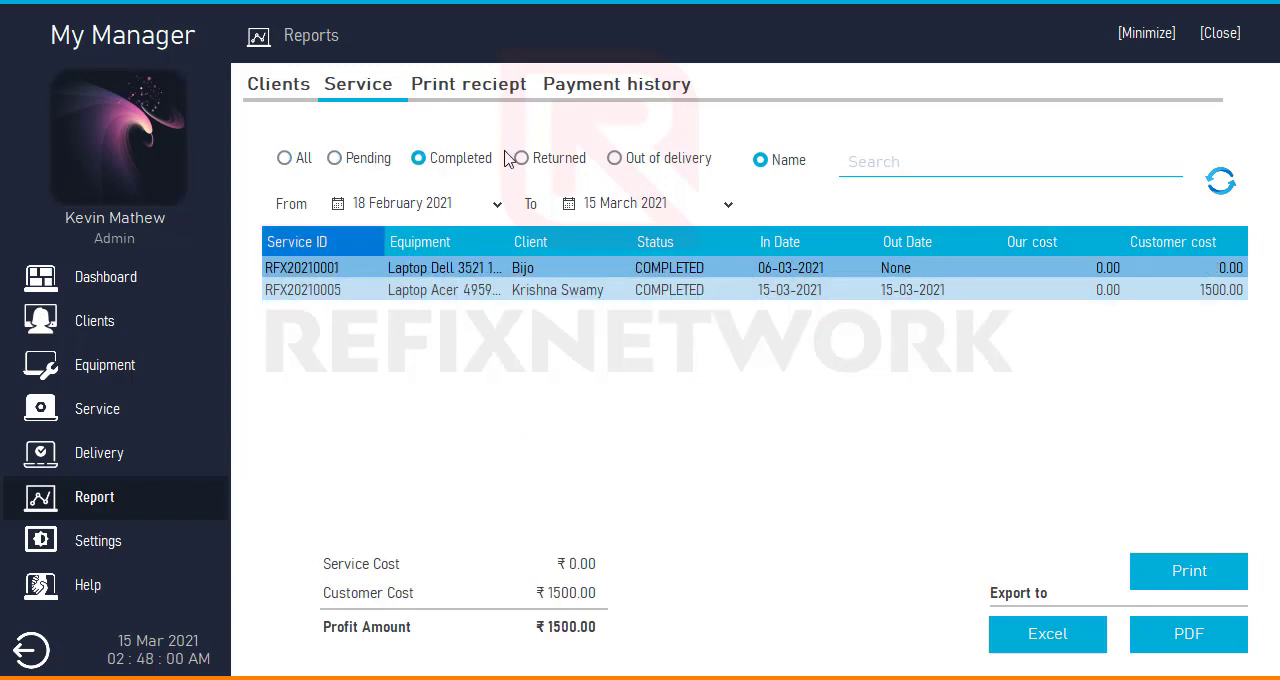
pyautogui.click(540, 160)
pyautogui.click(303, 160)
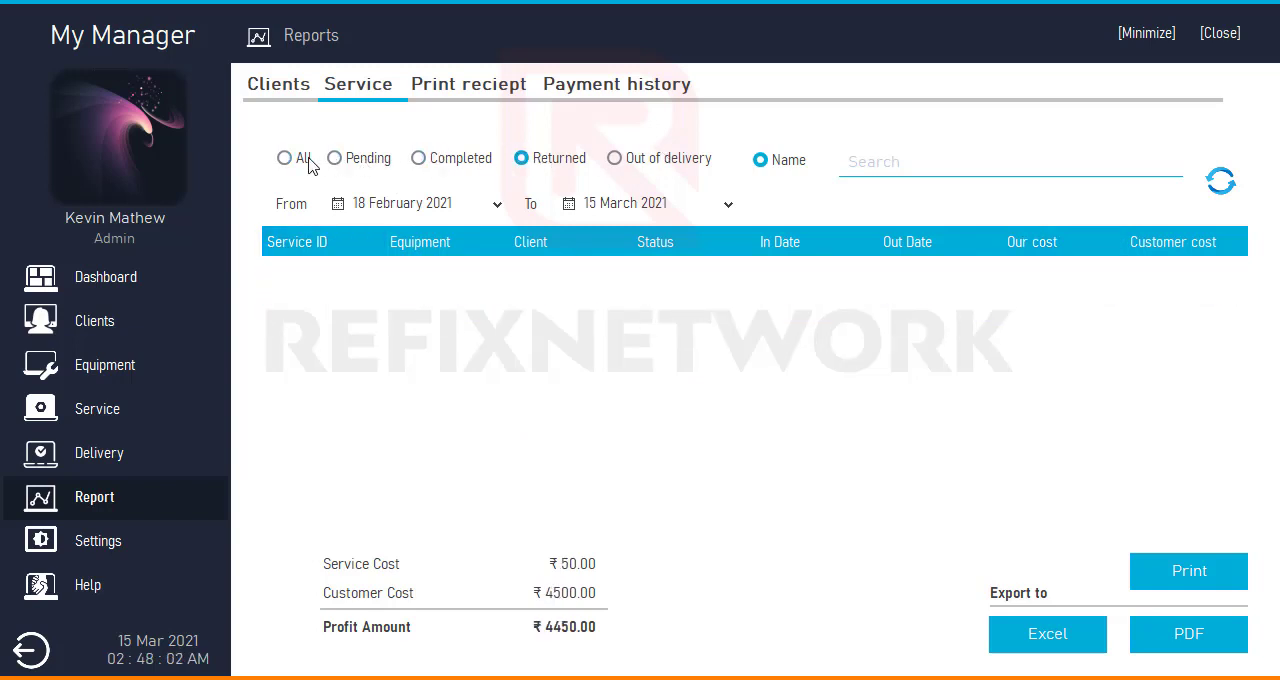
pyautogui.click(449, 210)
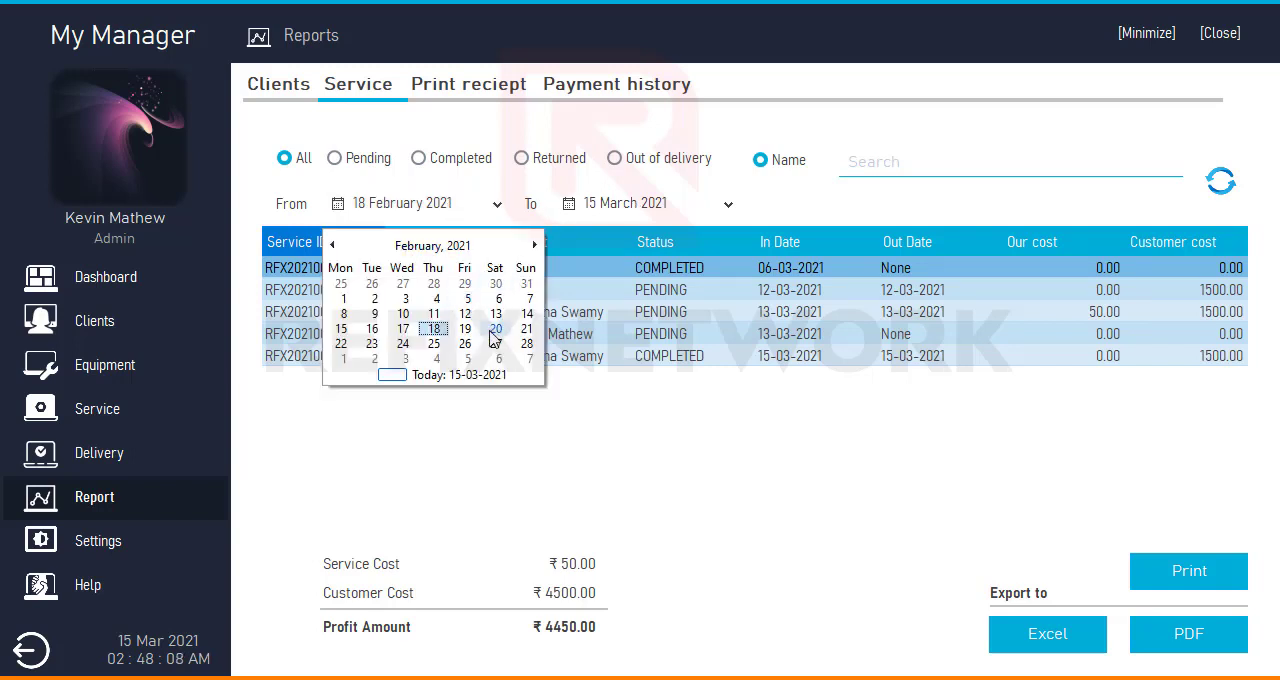
pyautogui.click(342, 329)
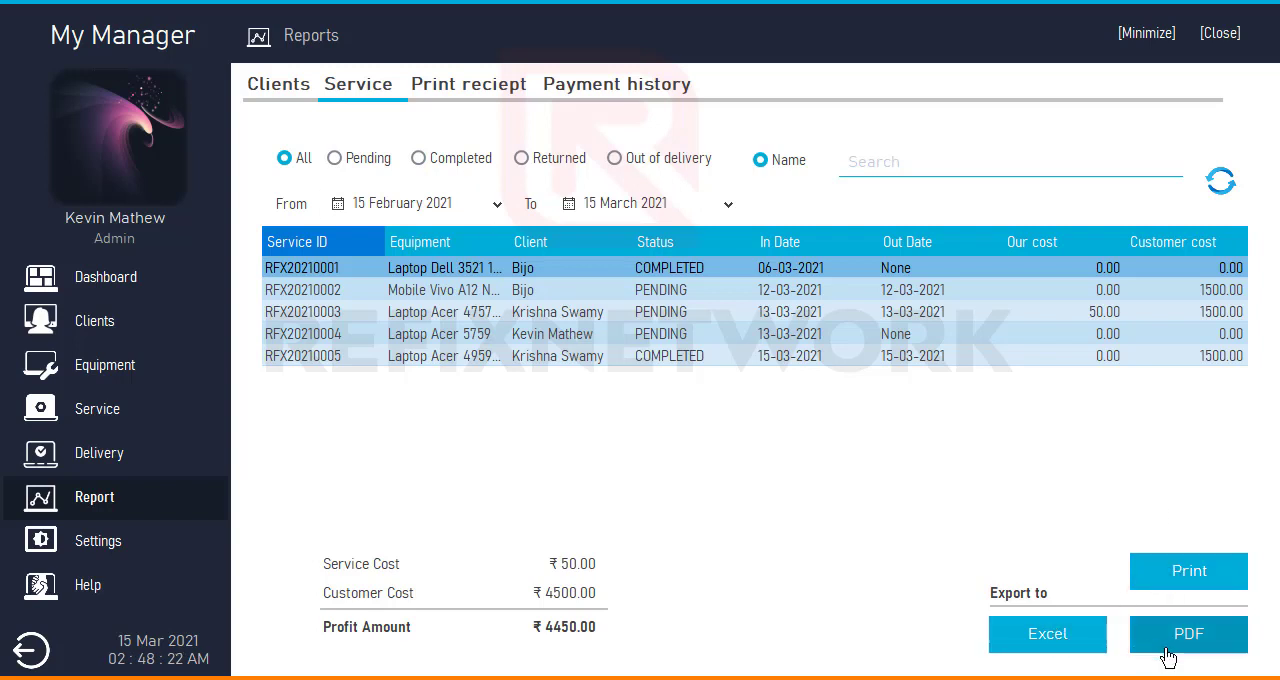
# - View the receipt printing page, open Payment history, and record a ₹ 1000.00 cash payment for the client of the latest UPID record
pyautogui.click(459, 93)
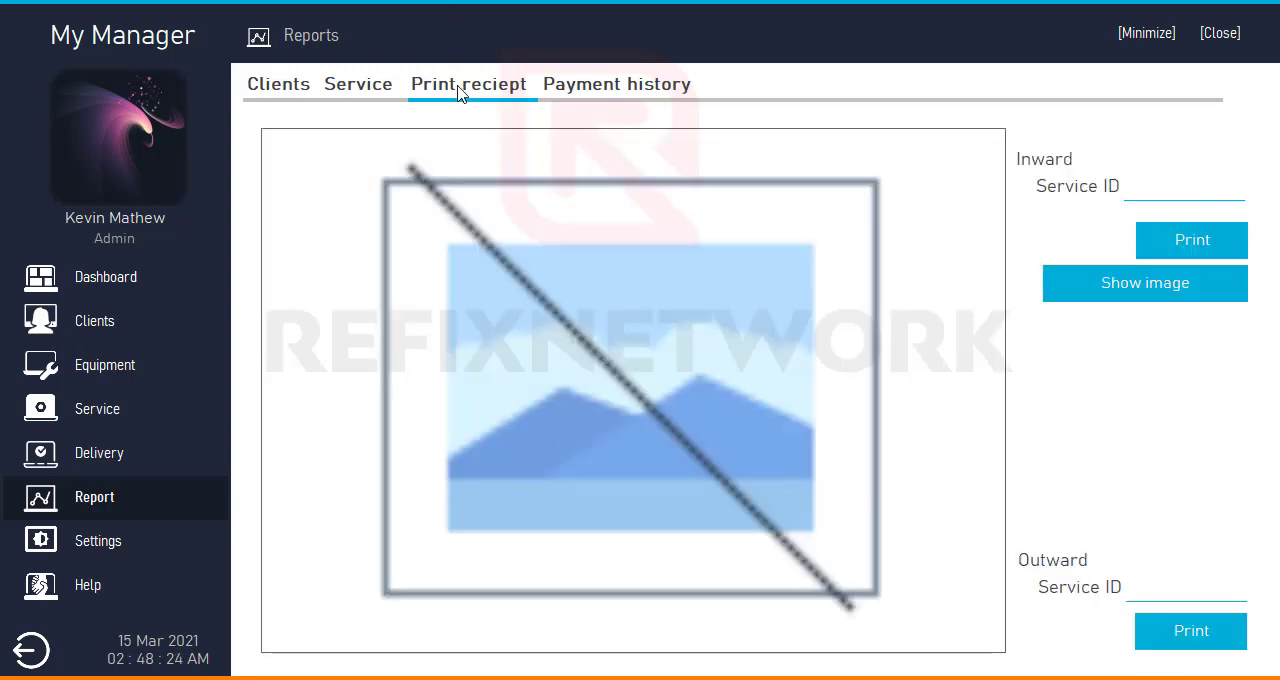
pyautogui.click(615, 95)
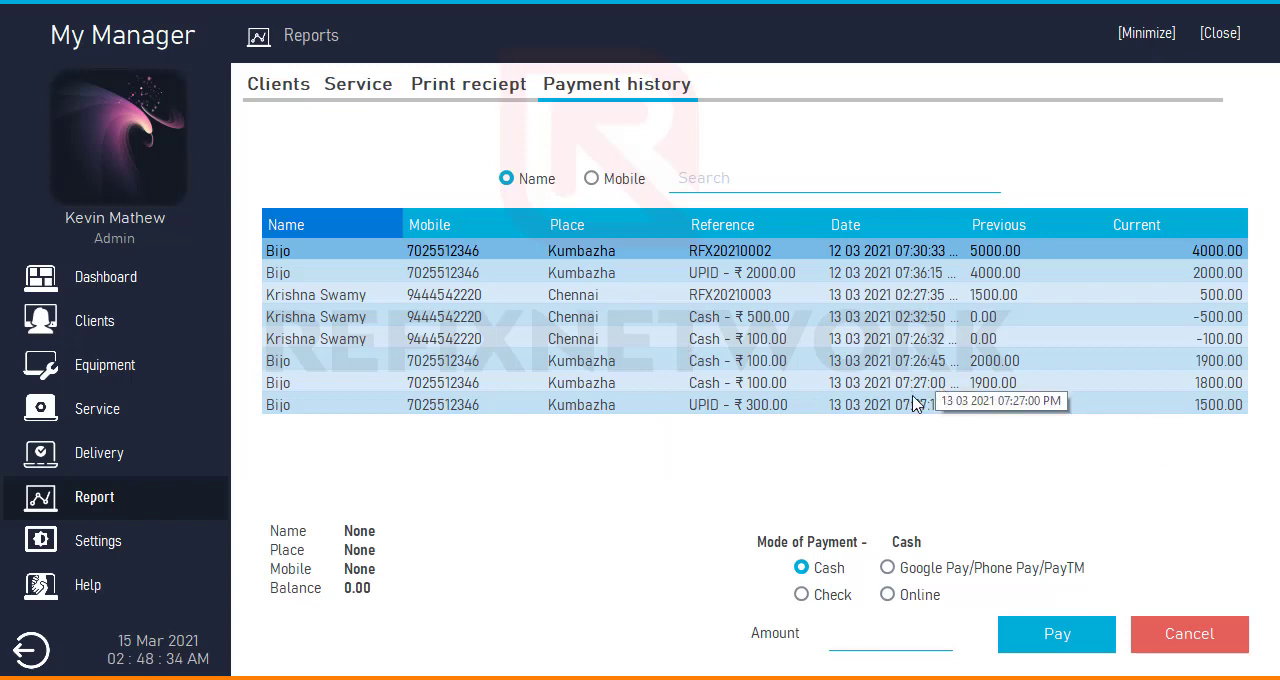
pyautogui.click(842, 408)
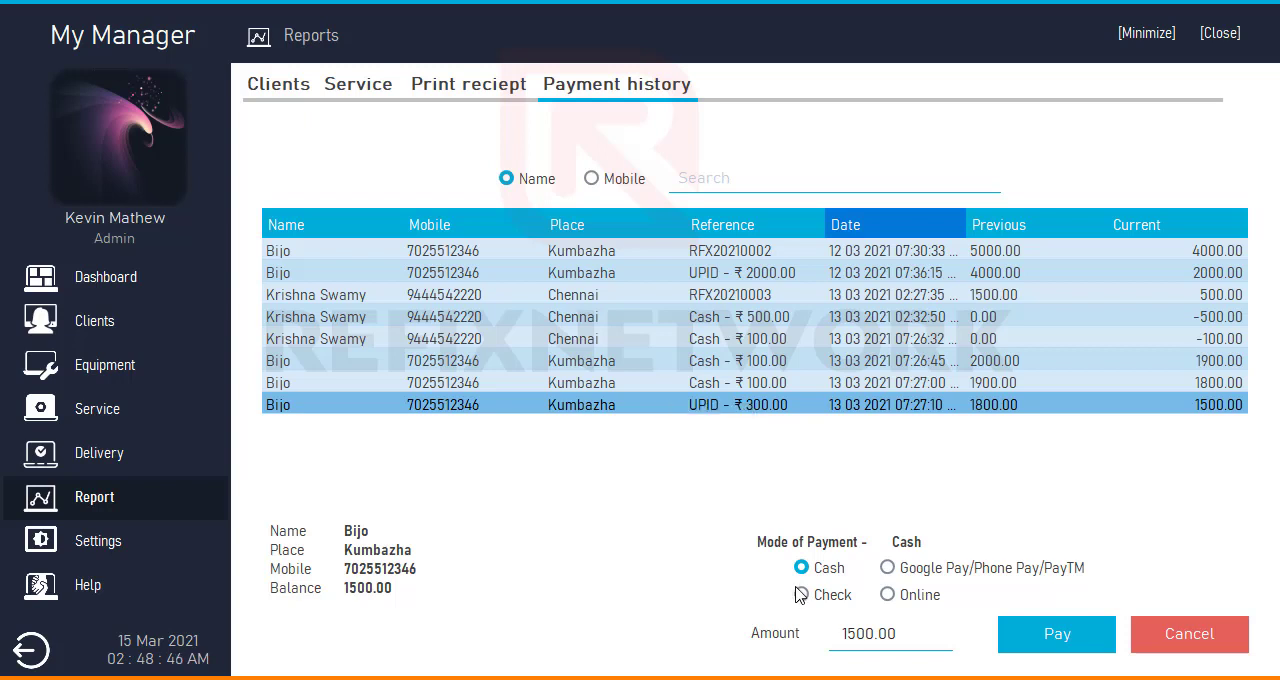
pyautogui.click(885, 567)
pyautogui.click(816, 567)
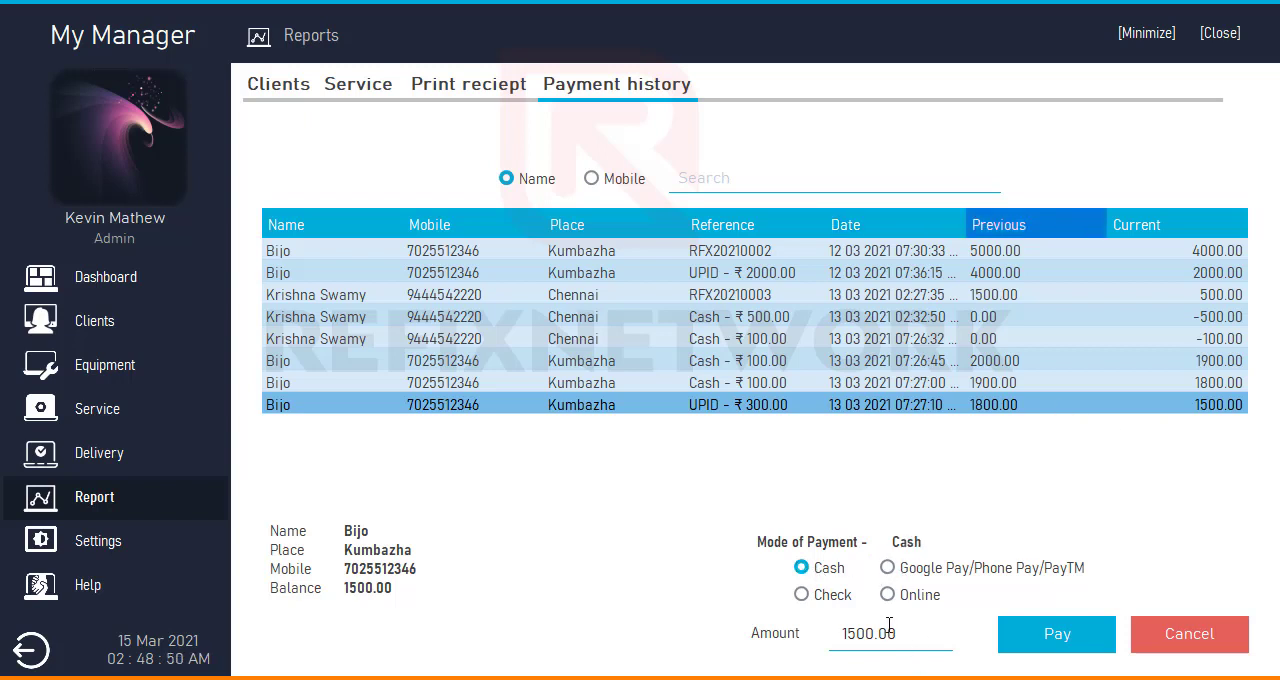
pyautogui.moveTo(910, 638); pyautogui.dragTo(631, 651)
pyautogui.write('10')
pyautogui.click(1049, 646)
pyautogui.click(863, 436)
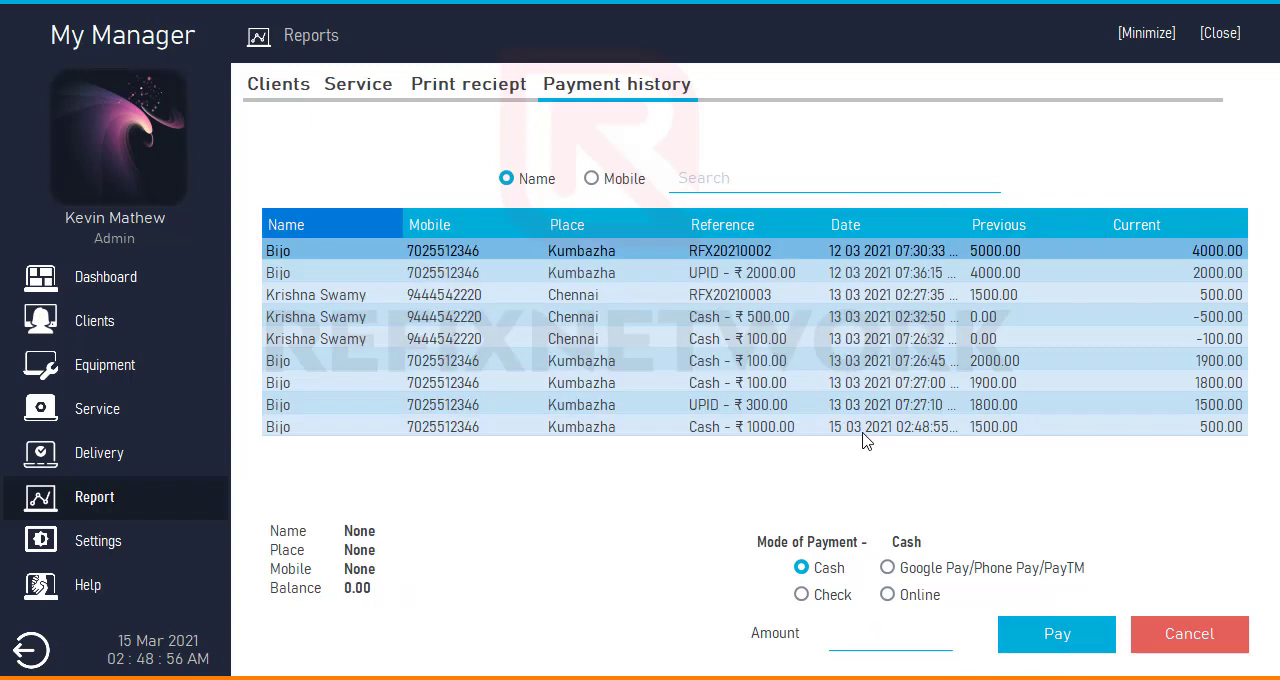
# - Select the new ₹ 1000.00 cash payment record and check the same client's balance in Client entry
pyautogui.click(1185, 430)
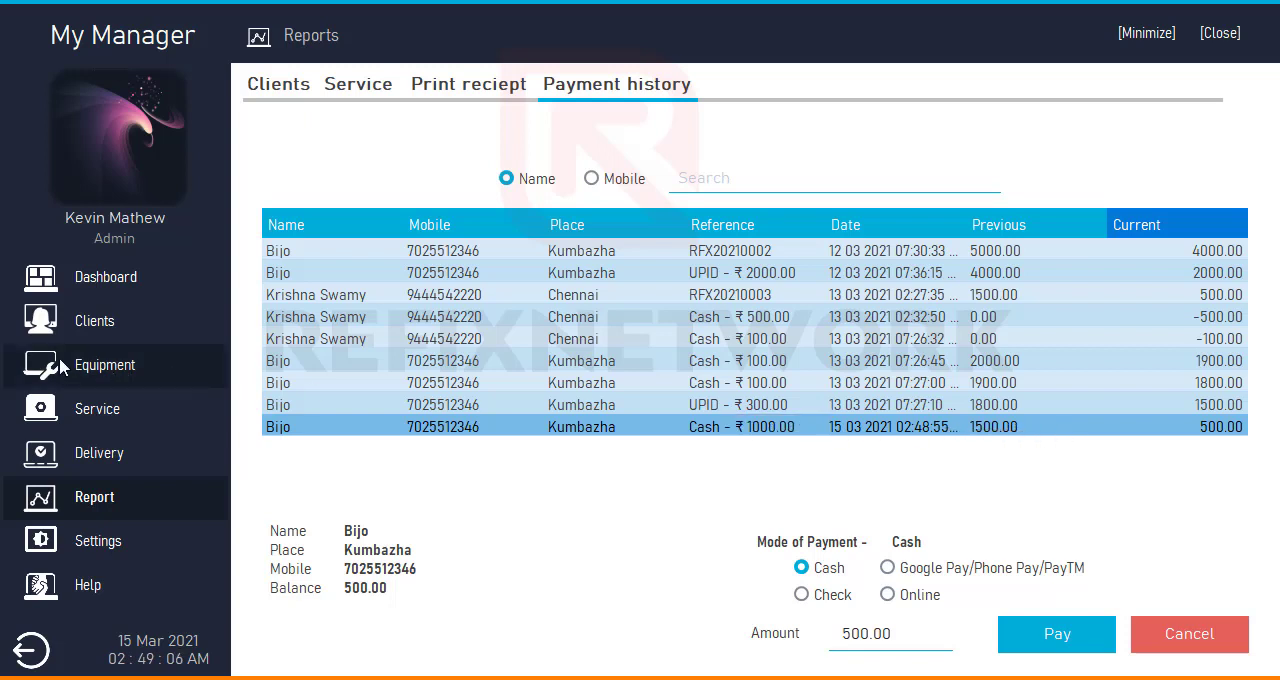
pyautogui.click(94, 320)
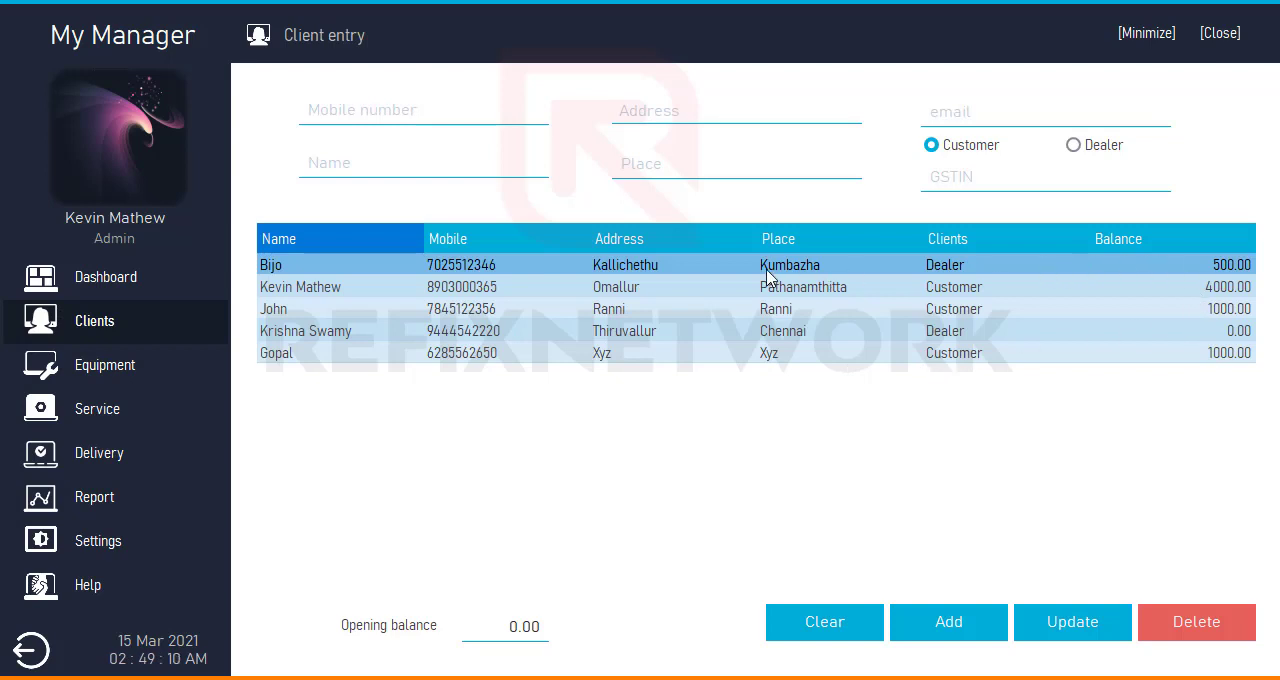
pyautogui.click(908, 272)
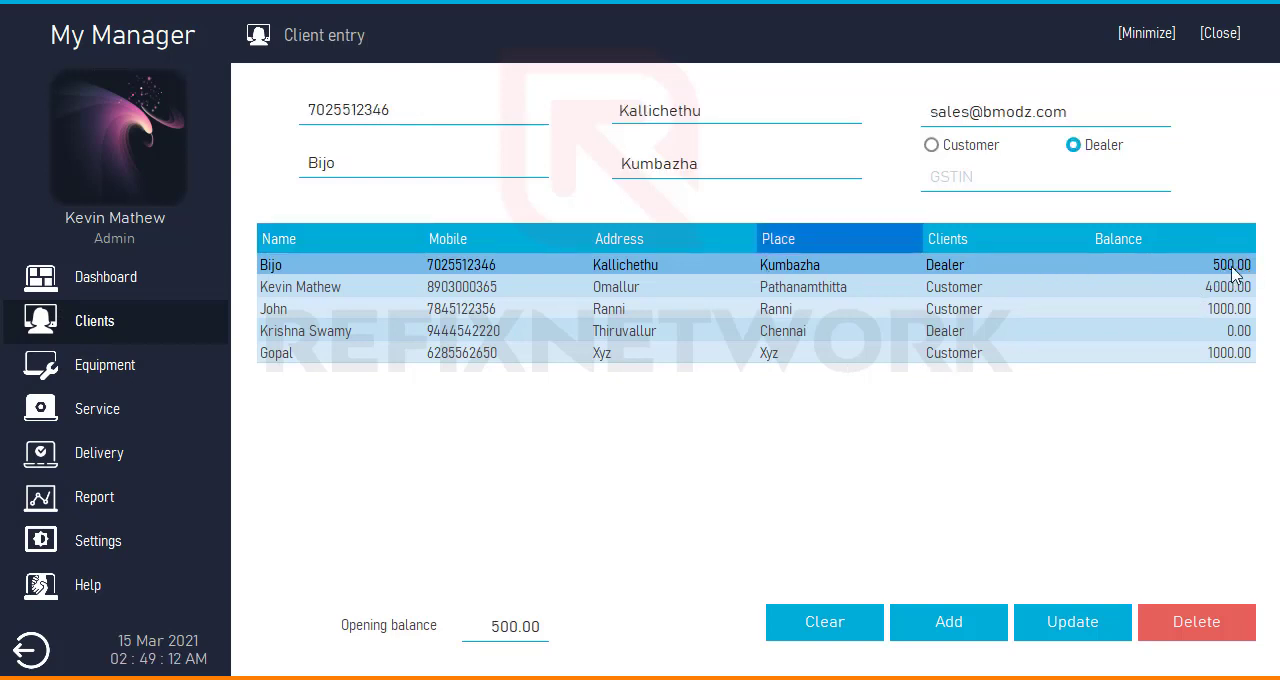
# - Return to the Payment history report and review the client details and balances of several payment records
pyautogui.click(128, 495)
pyautogui.click(638, 92)
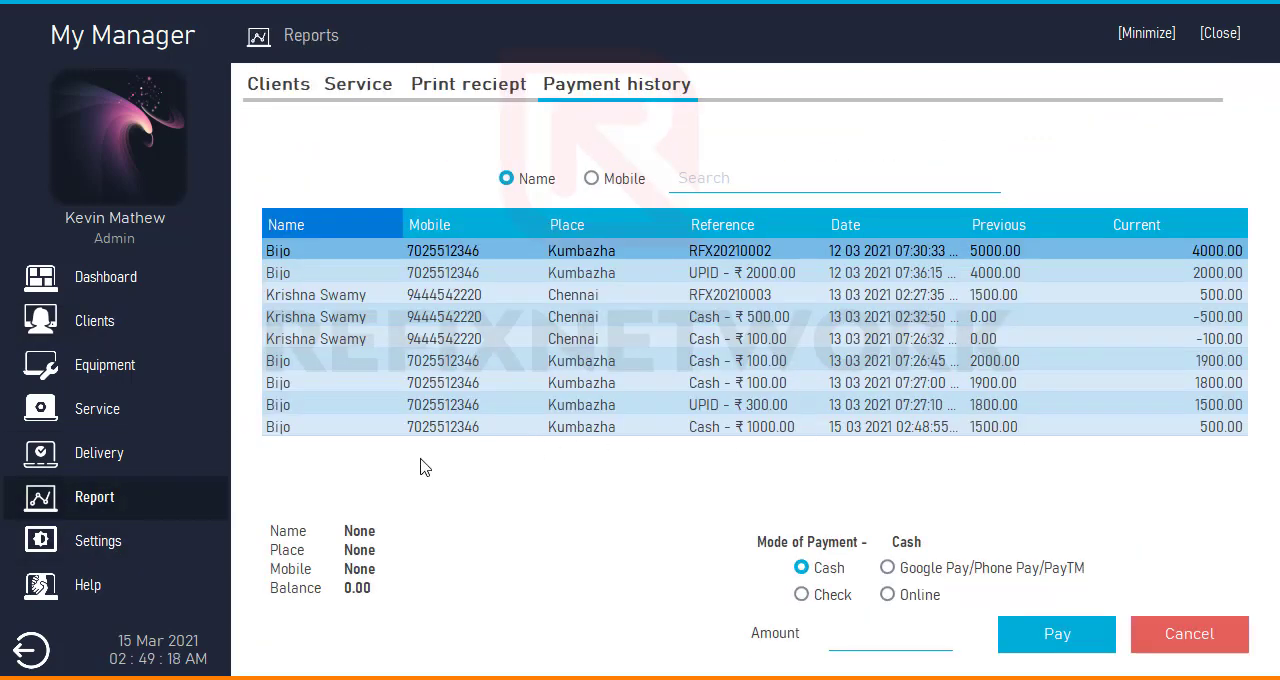
pyautogui.click(565, 426)
pyautogui.click(560, 404)
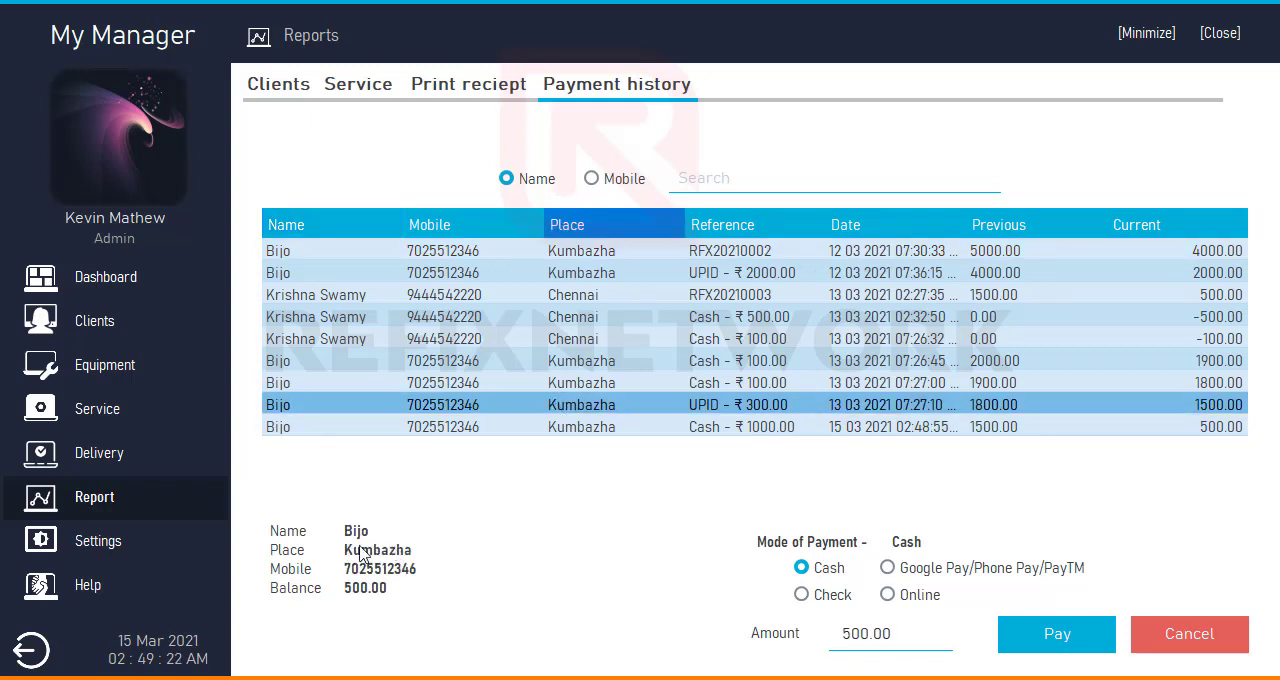
pyautogui.click(460, 338)
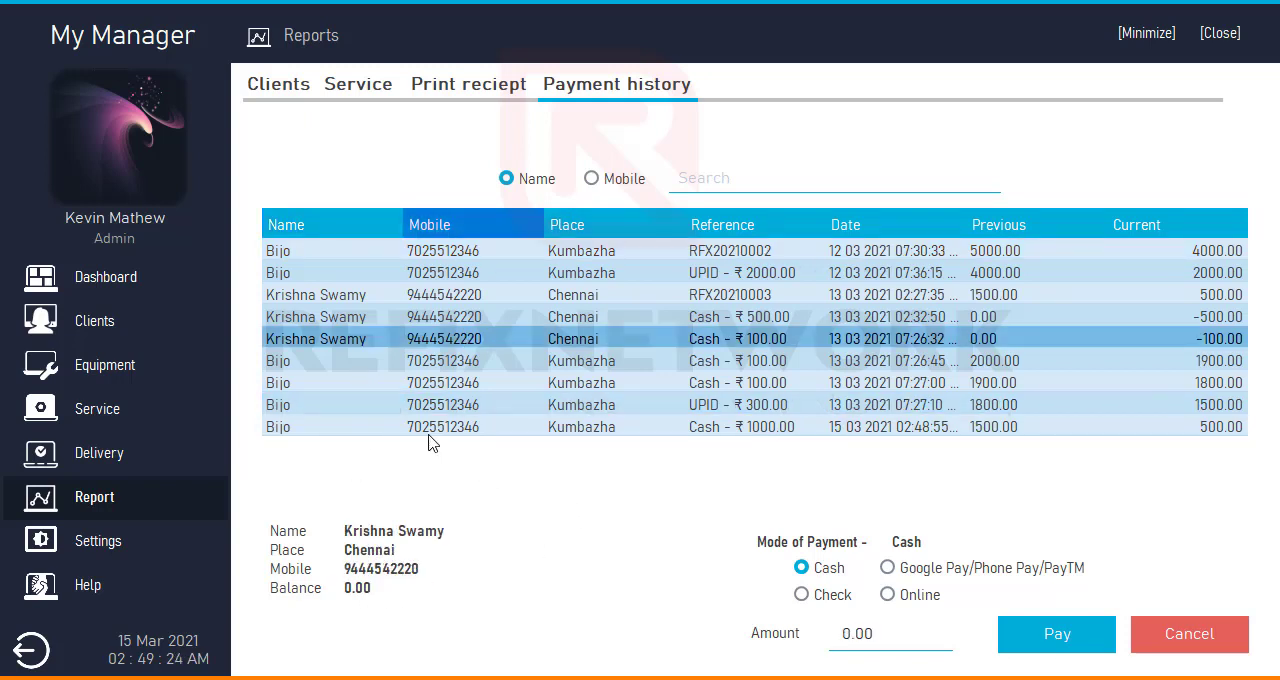
pyautogui.click(474, 318)
pyautogui.click(463, 274)
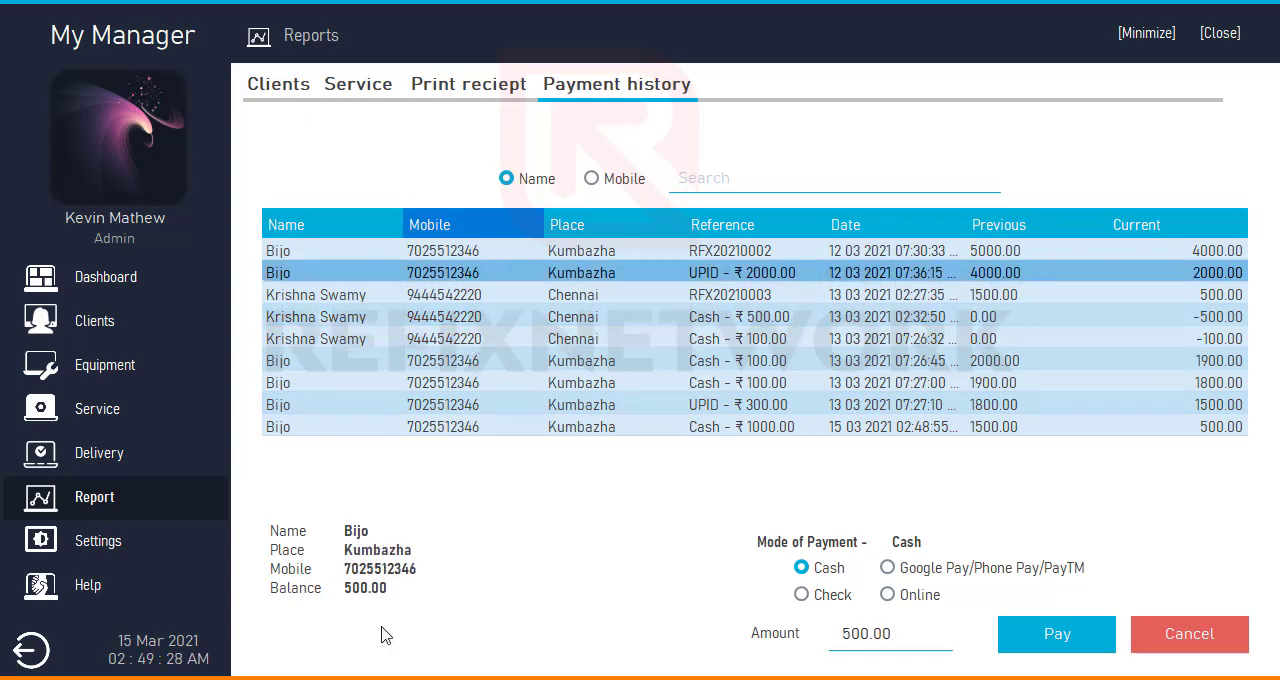
# - View the Settings, Dashboard and Client entry pages
pyautogui.click(75, 540)
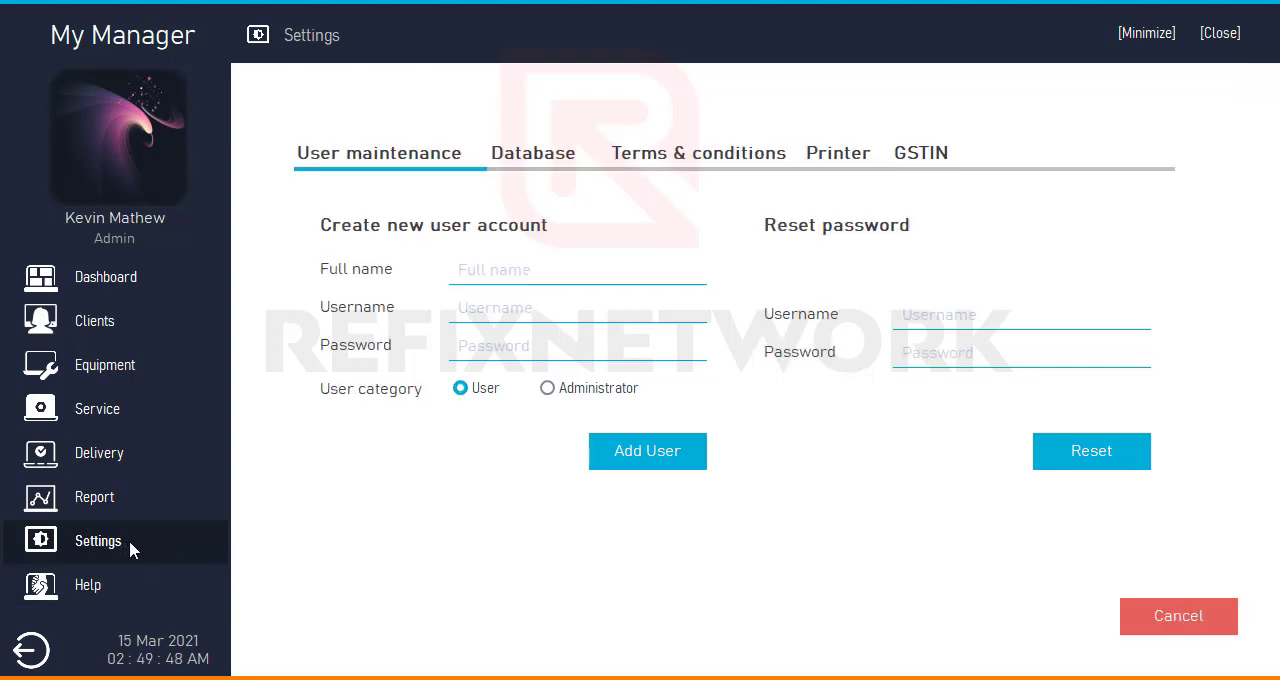
pyautogui.click(122, 279)
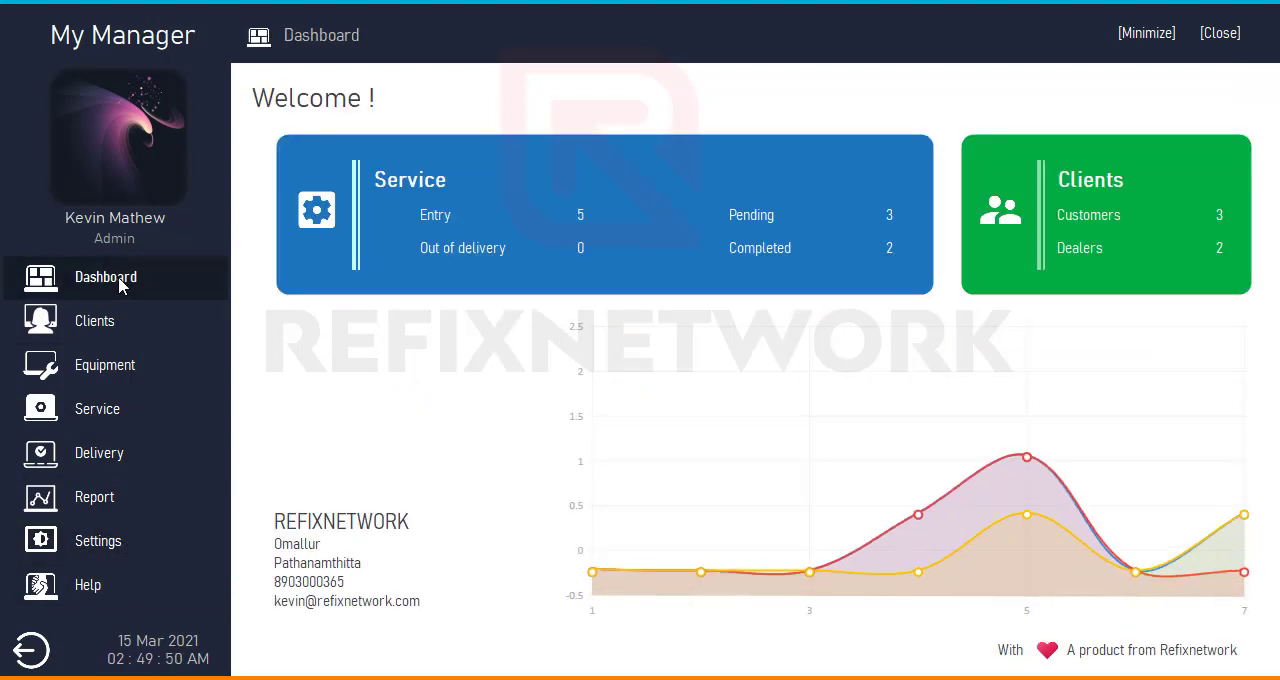
pyautogui.click(112, 317)
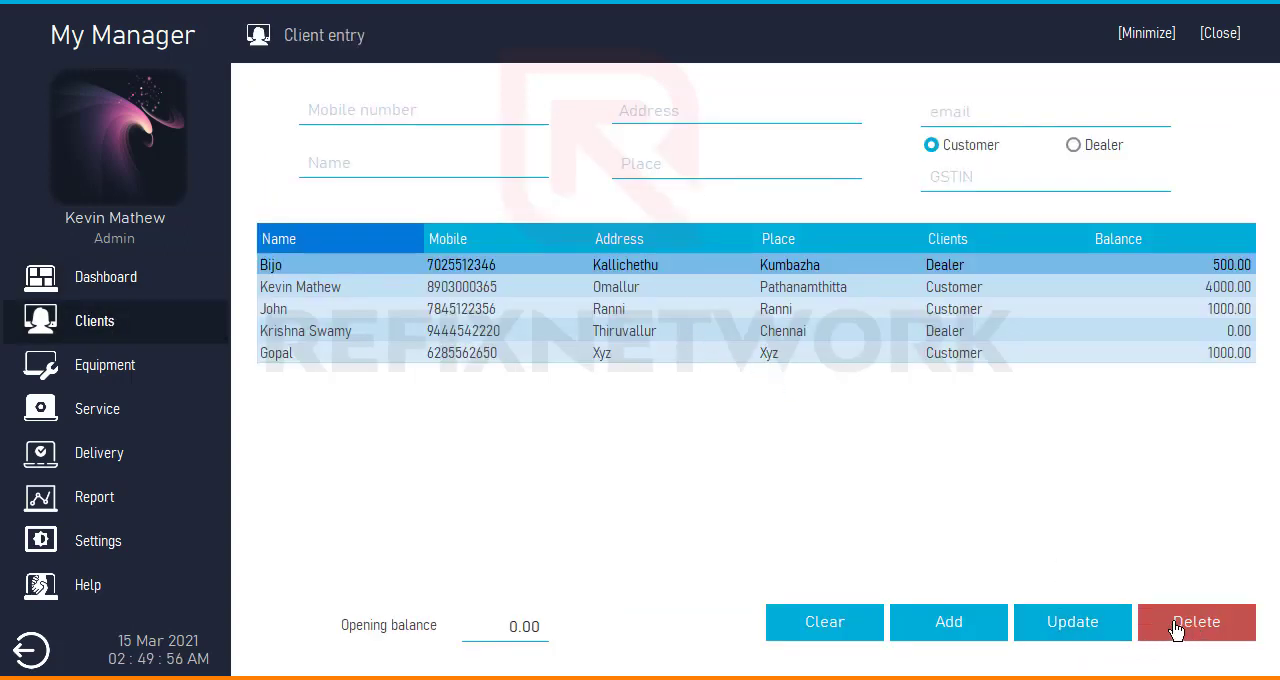
# - Load the Laptop Acer 4959 record in Equipment entry by its service ID and highlight the ID
pyautogui.click(117, 377)
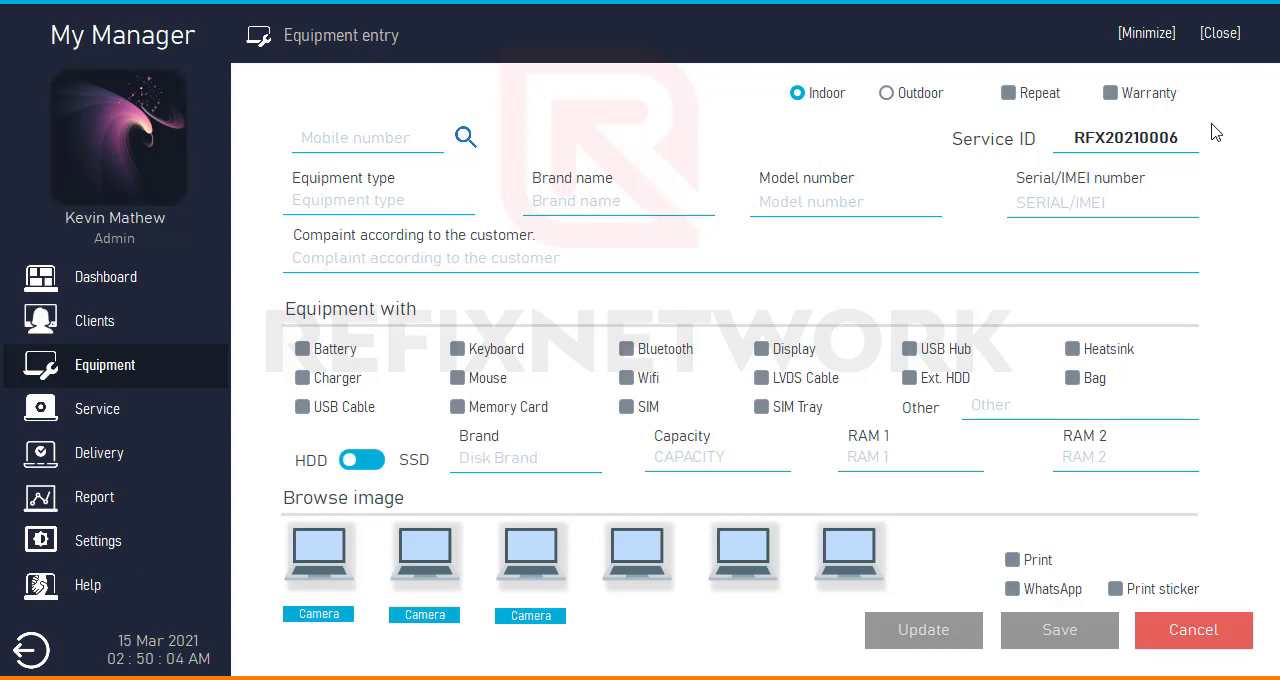
pyautogui.moveTo(1171, 137); pyautogui.dragTo(1220, 140)
pyautogui.write('5')
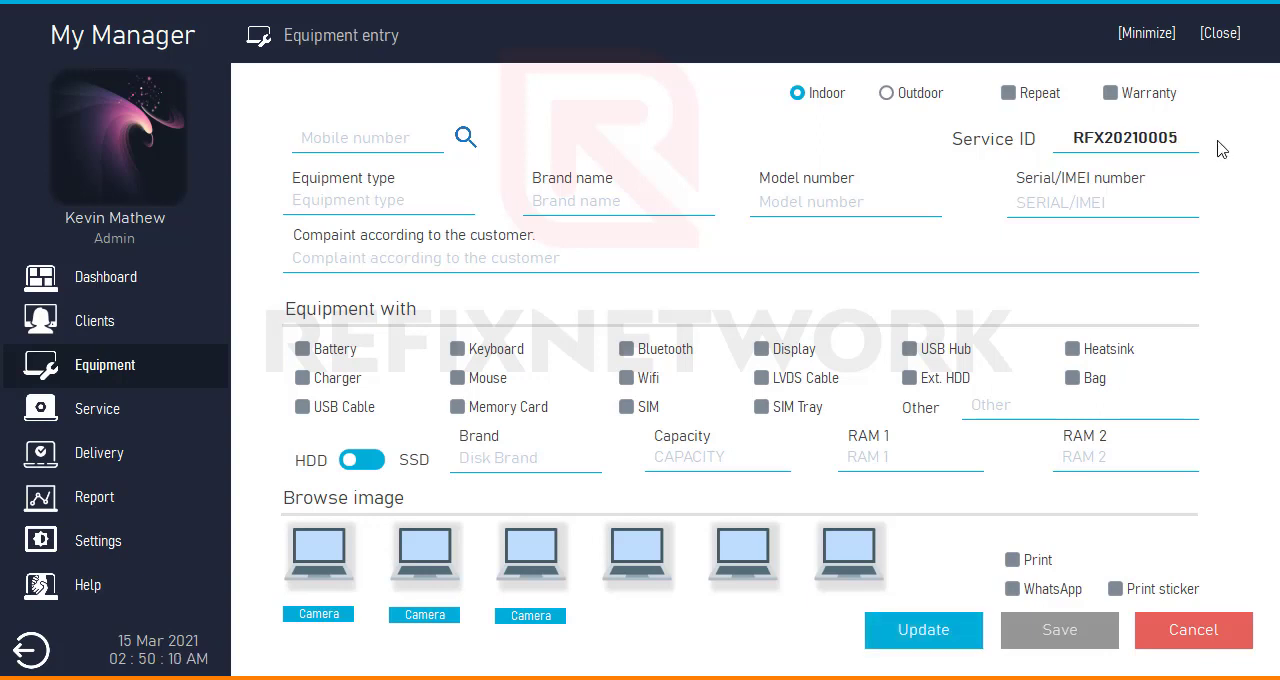
pyautogui.press('Return')
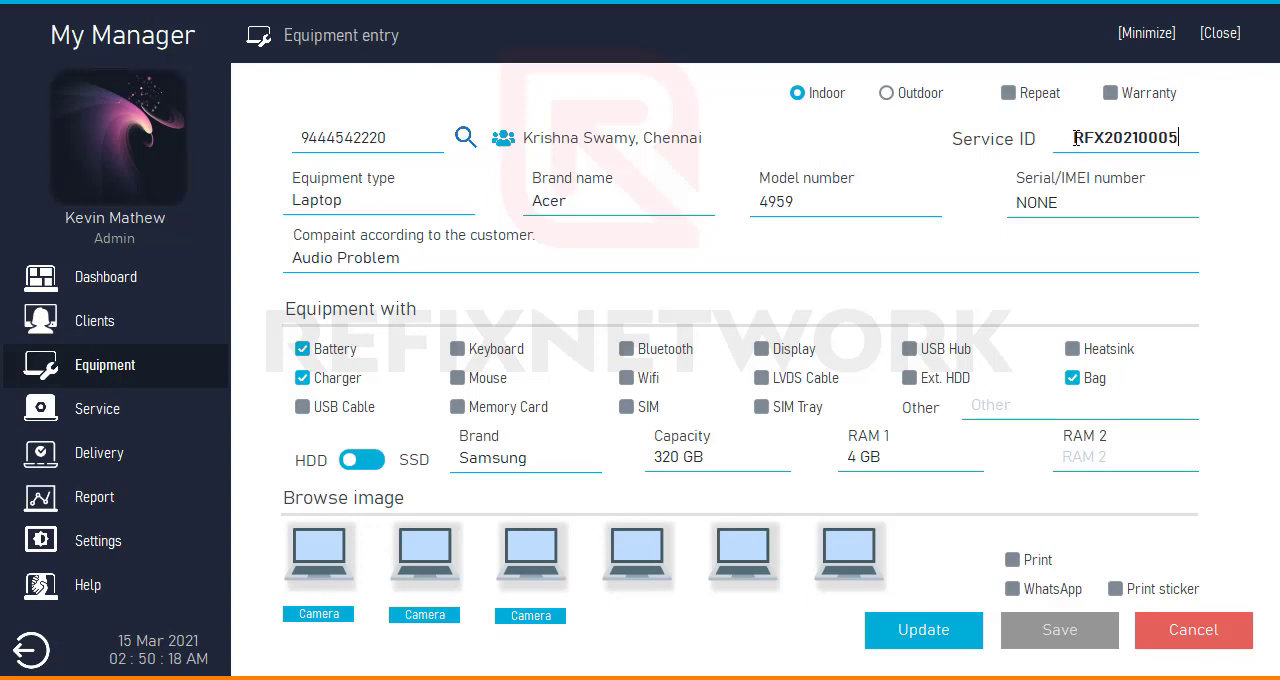
pyautogui.moveTo(1073, 139); pyautogui.dragTo(1200, 139)
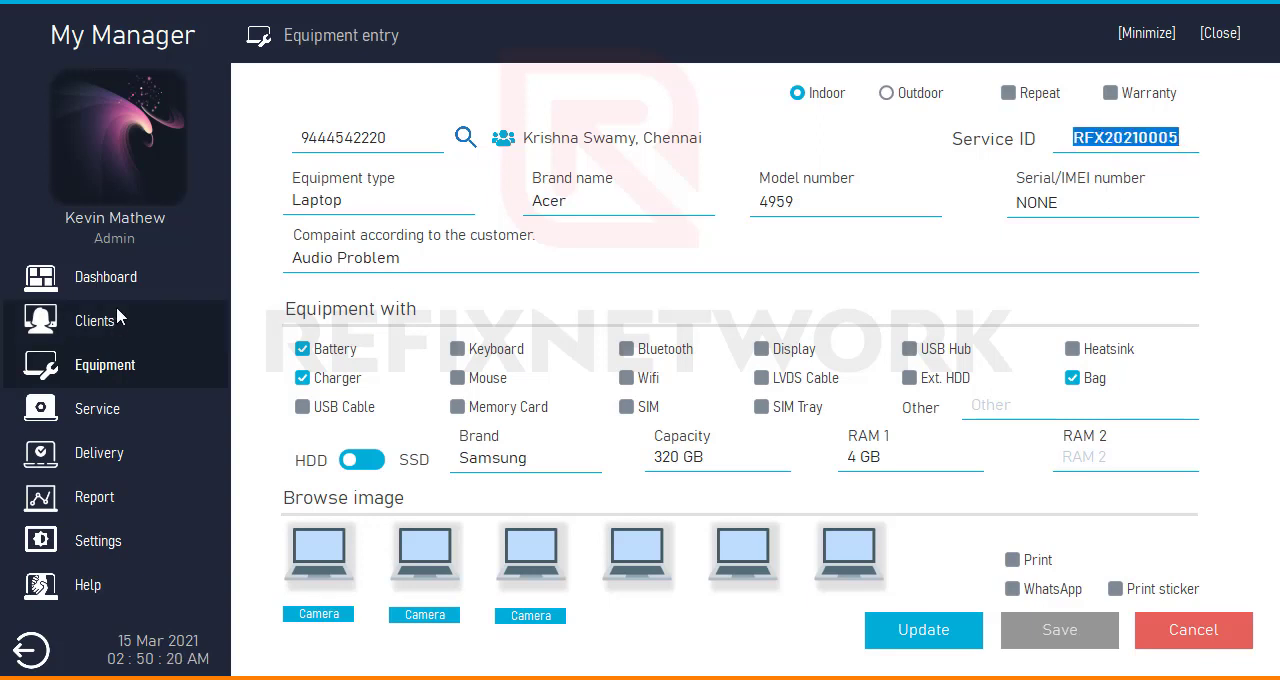
pyautogui.click(1160, 138)
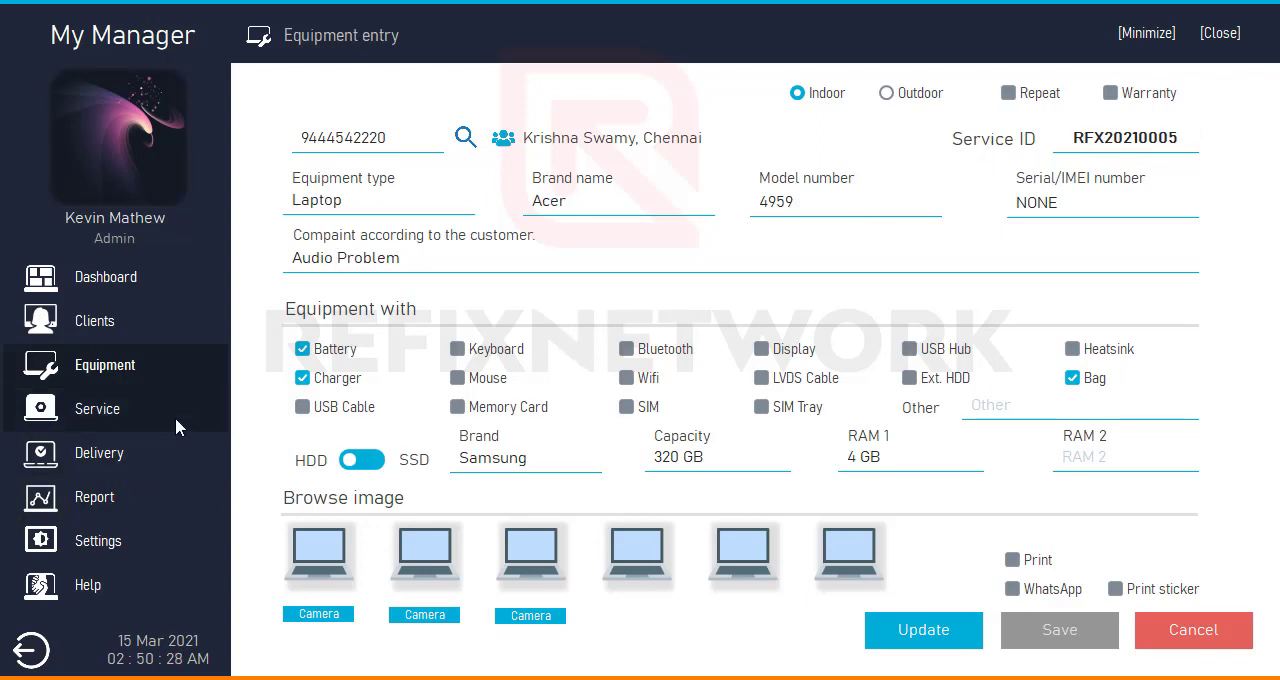
# - In Settings, show the Administrator and User categories for new accounts and view the Database backup and restore options
pyautogui.click(117, 540)
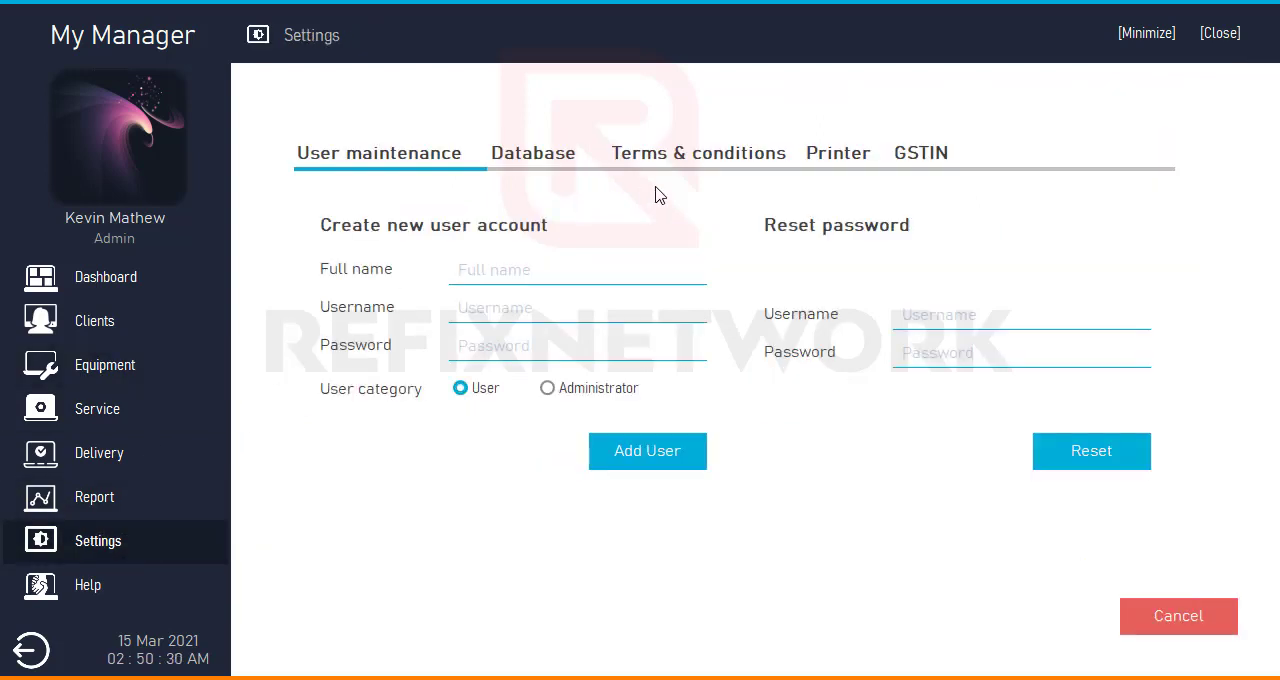
pyautogui.click(553, 390)
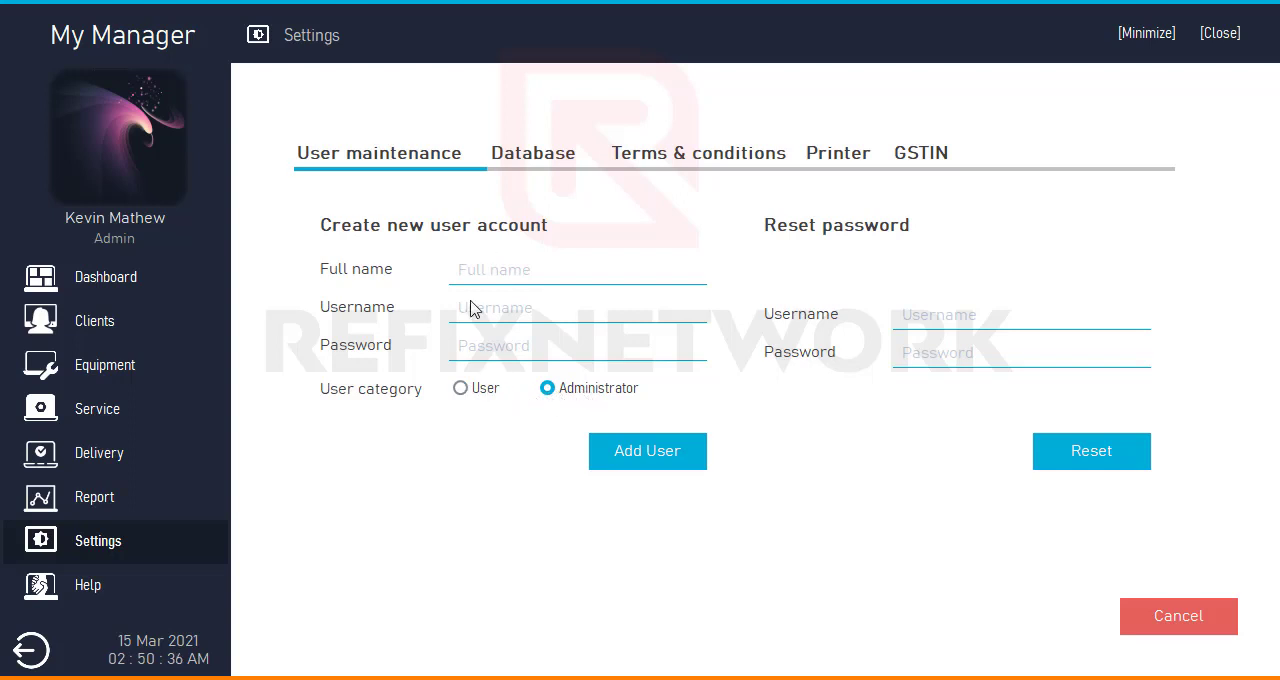
pyautogui.click(481, 391)
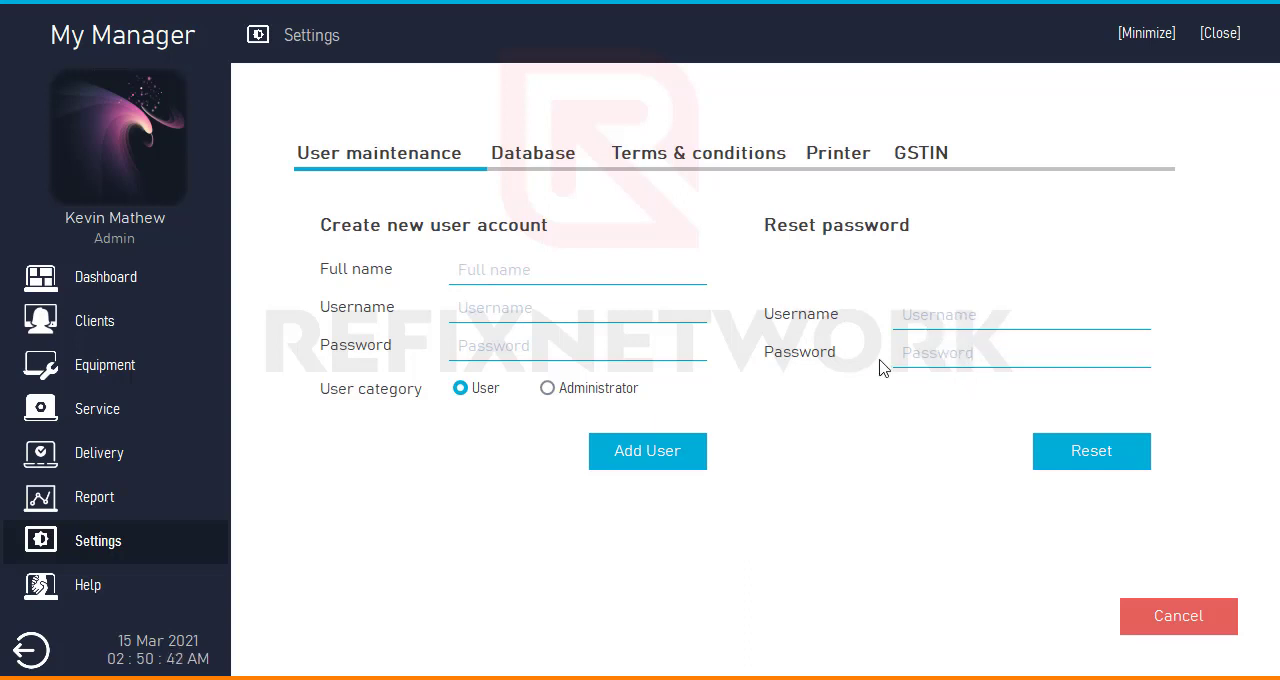
pyautogui.click(524, 158)
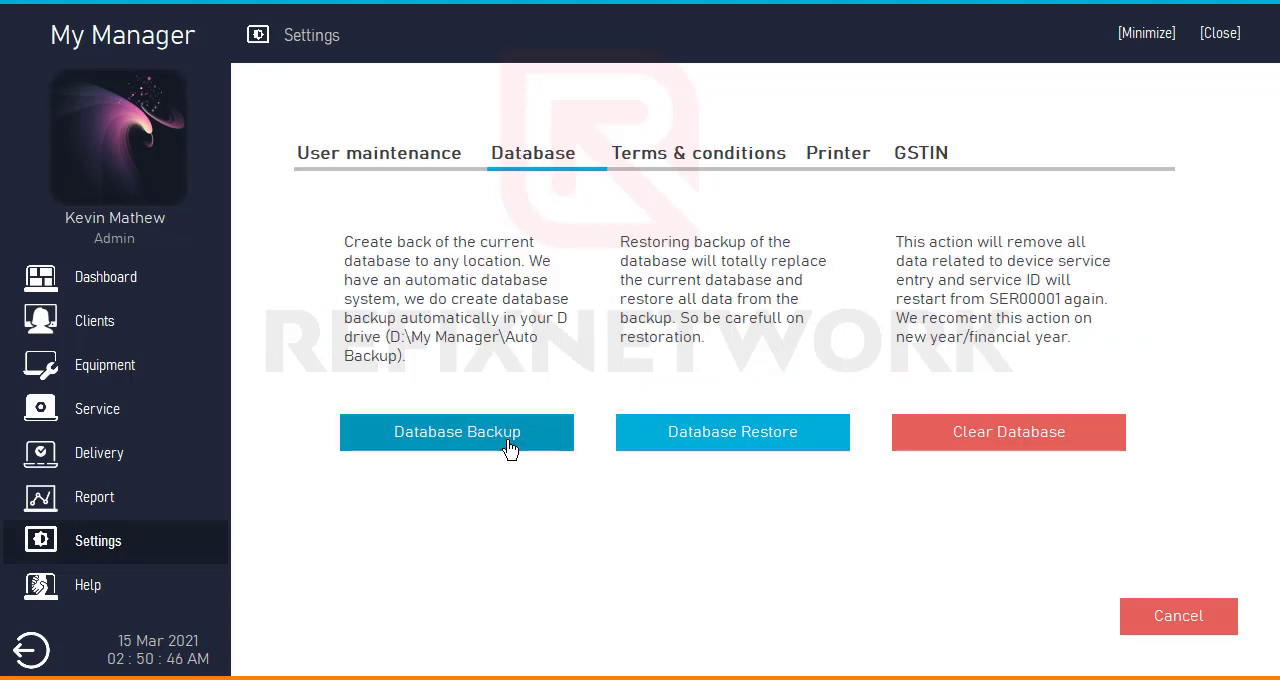
# - Minimize My Manager and open the Auto backup folder inside My Manager on drive D in File Explorer
pyautogui.click(1166, 40)
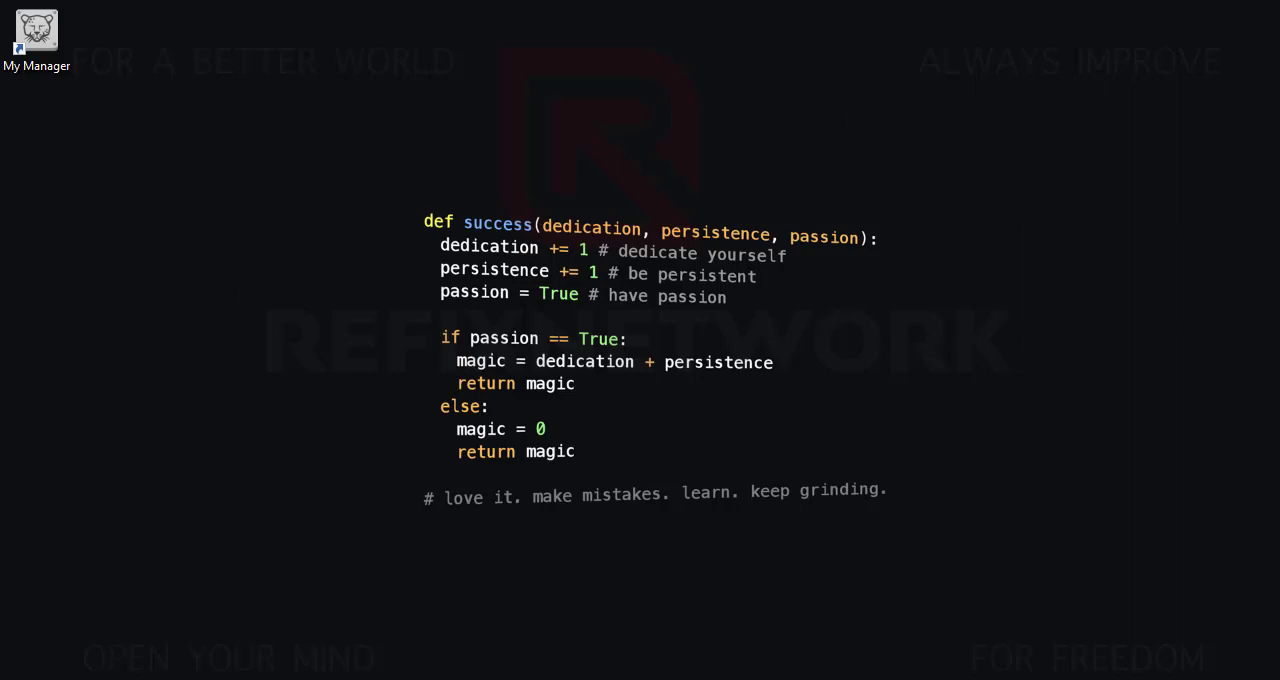
pyautogui.moveTo(430, 473); pyautogui.dragTo(707, 48)
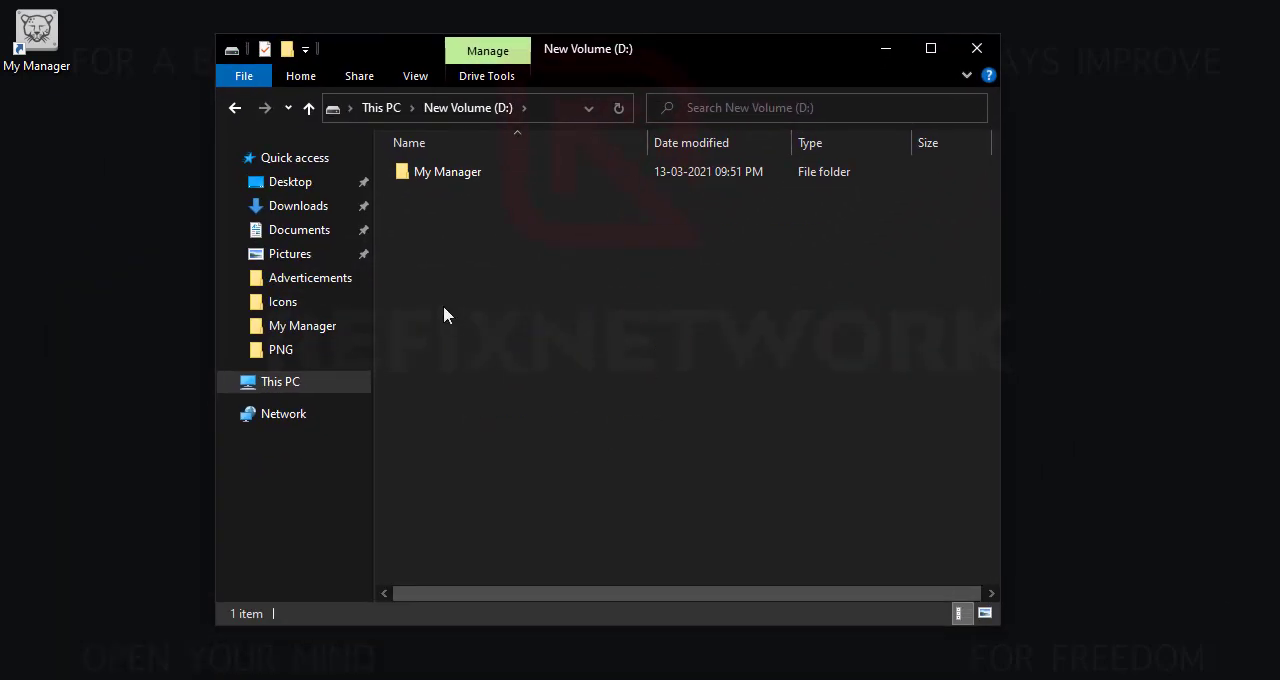
pyautogui.doubleClick(483, 171)
pyautogui.click(478, 170)
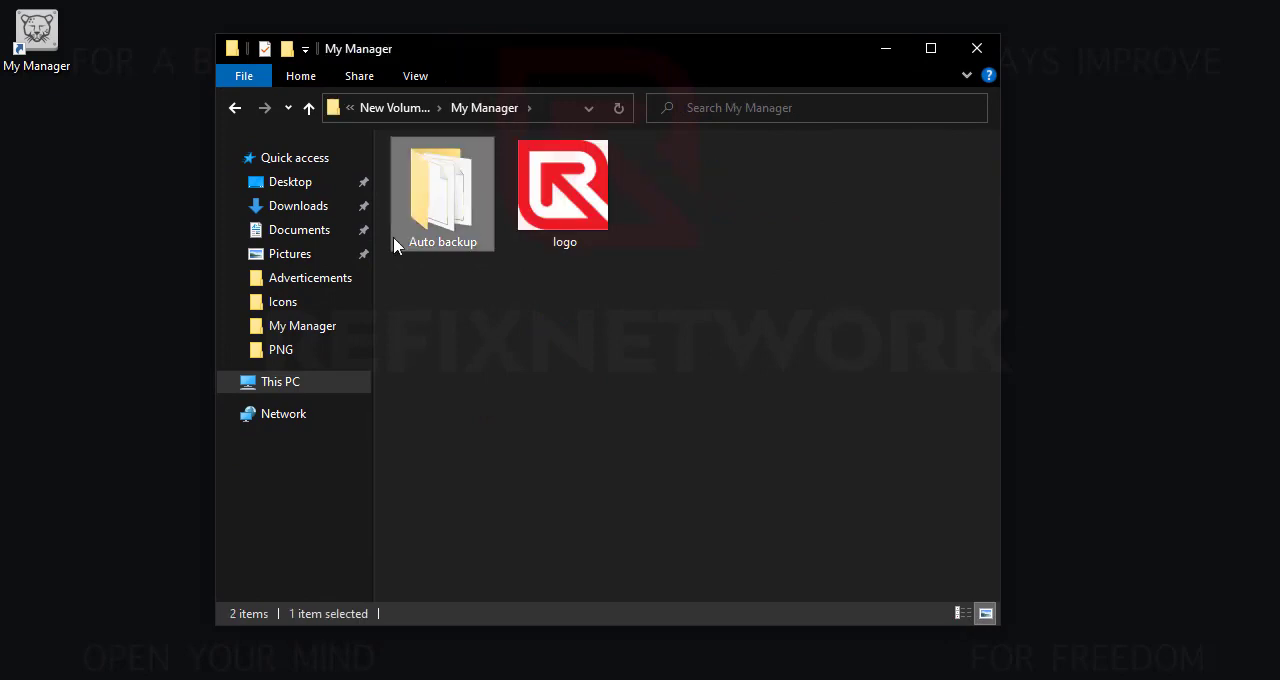
pyautogui.doubleClick(461, 229)
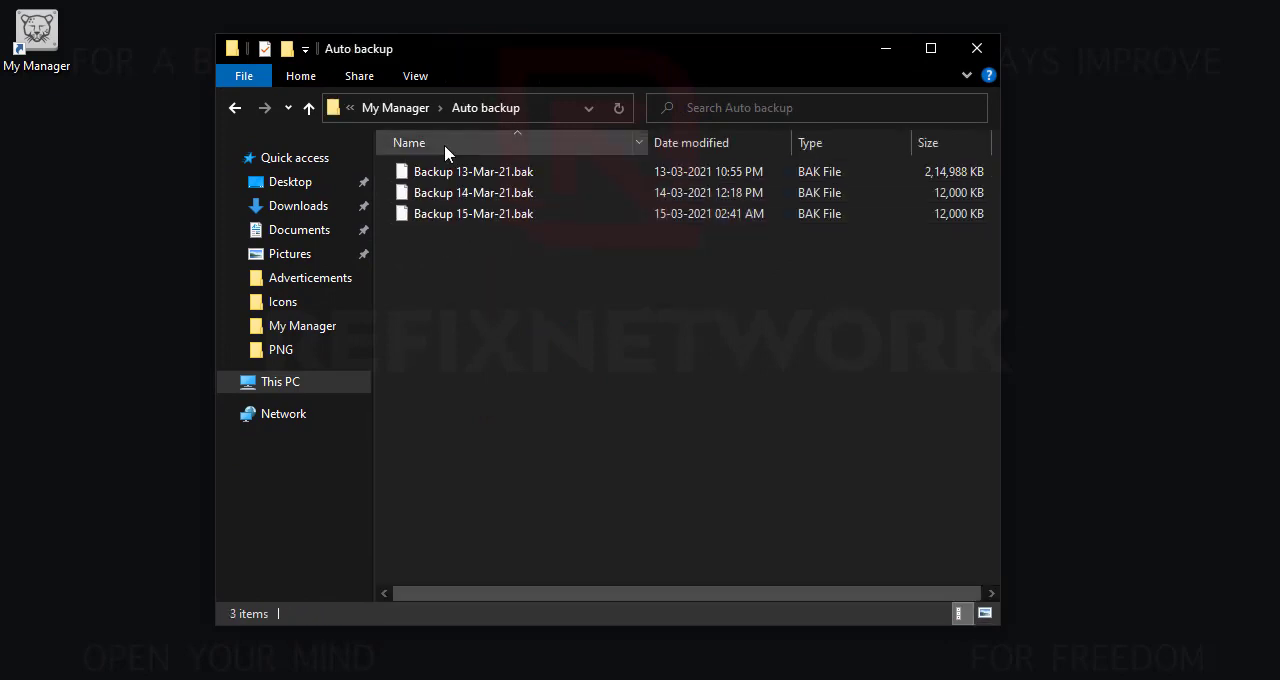
# - Examine the automatic backup files of 13, 14 and 15 March 2021, dismissing the WhatsApp notification
pyautogui.click(478, 174)
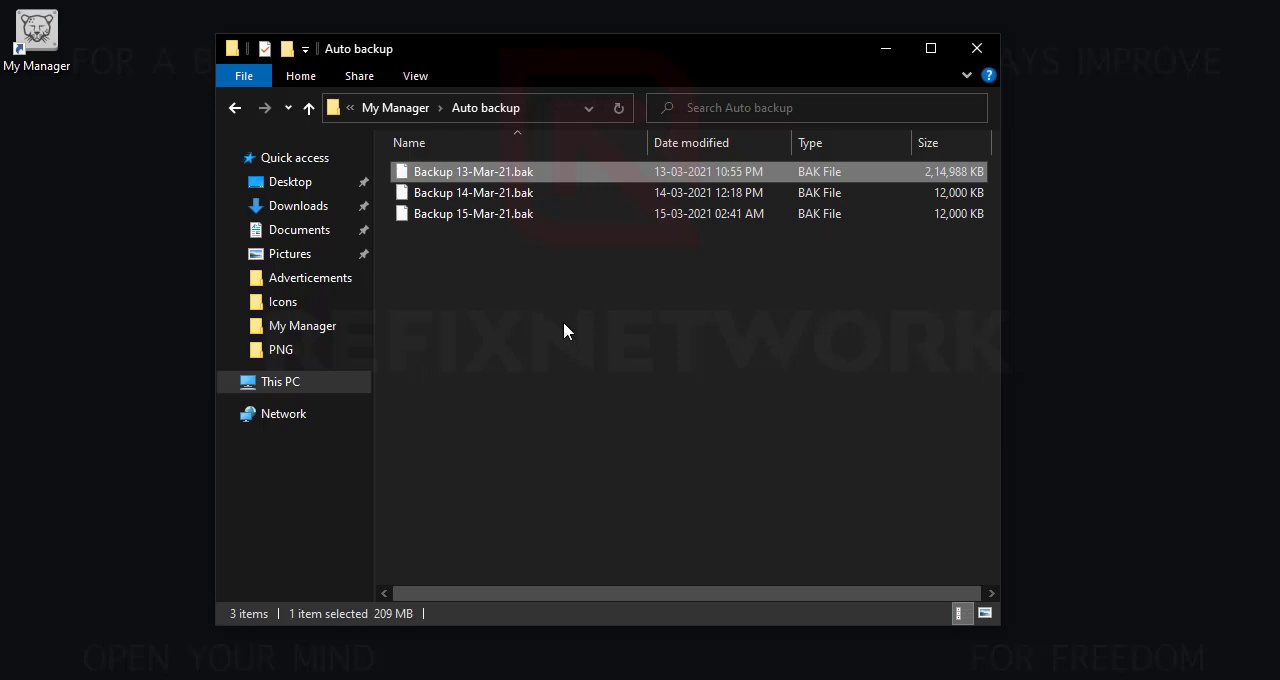
pyautogui.moveTo(511, 177)
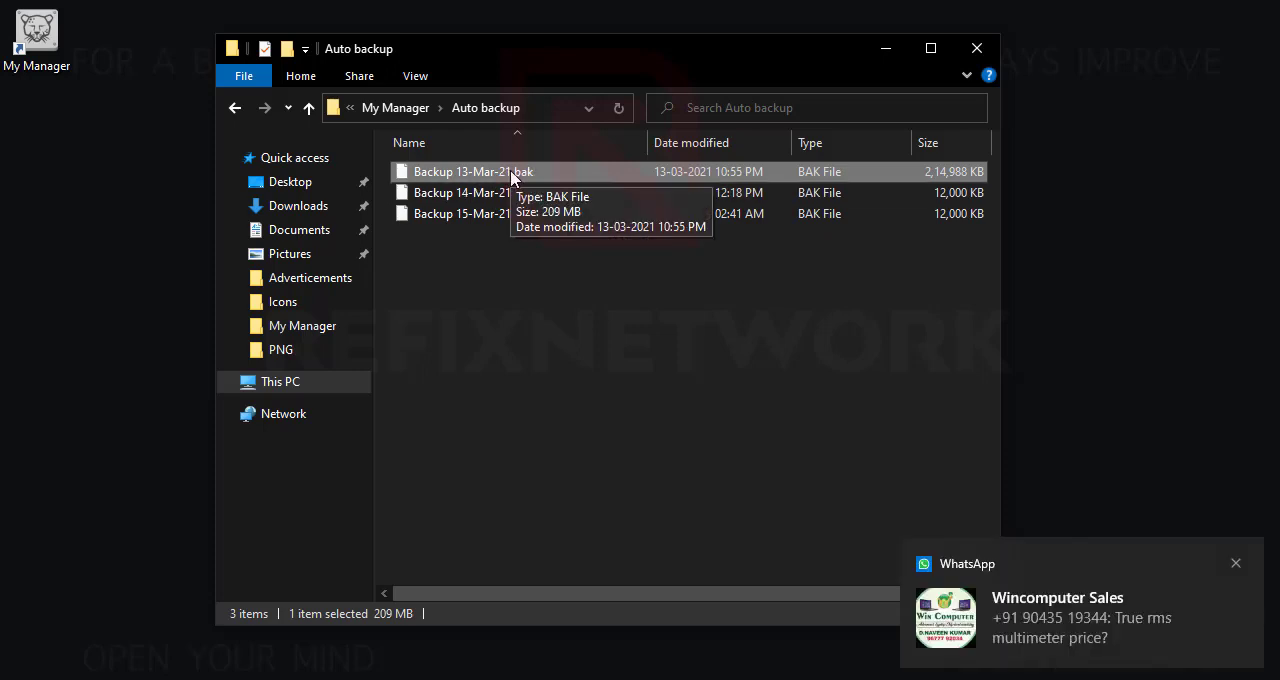
pyautogui.click(1238, 564)
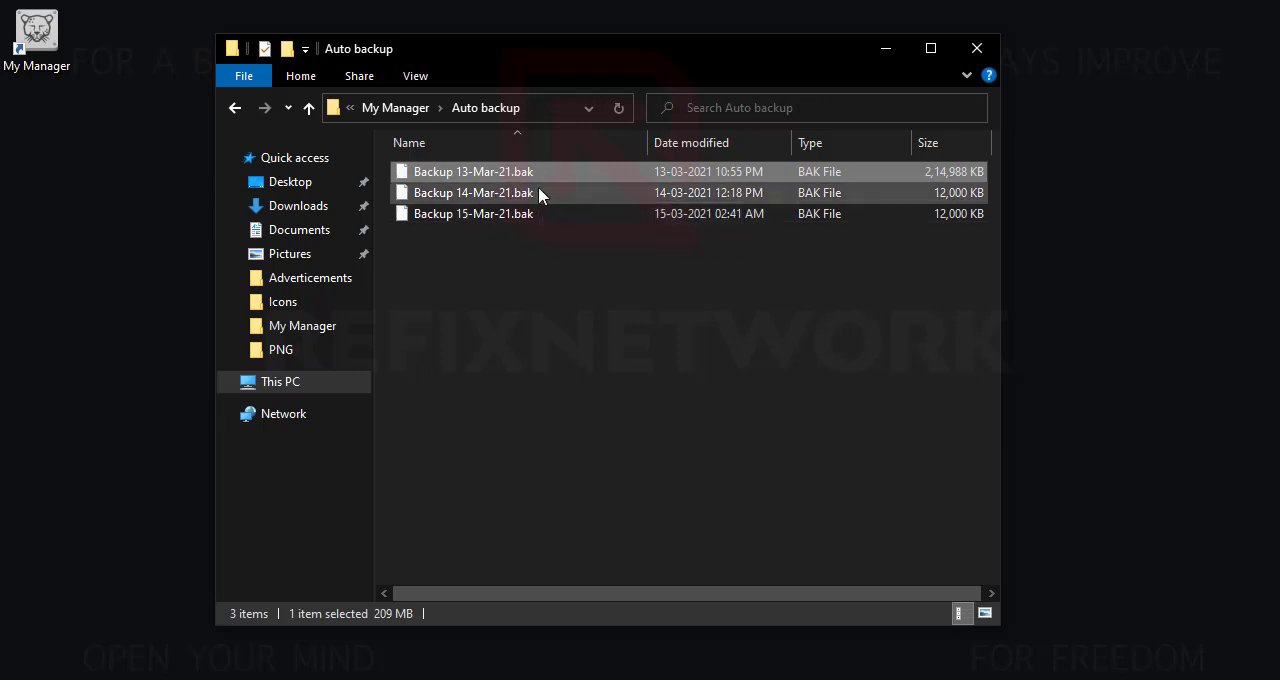
pyautogui.click(565, 195)
pyautogui.click(534, 220)
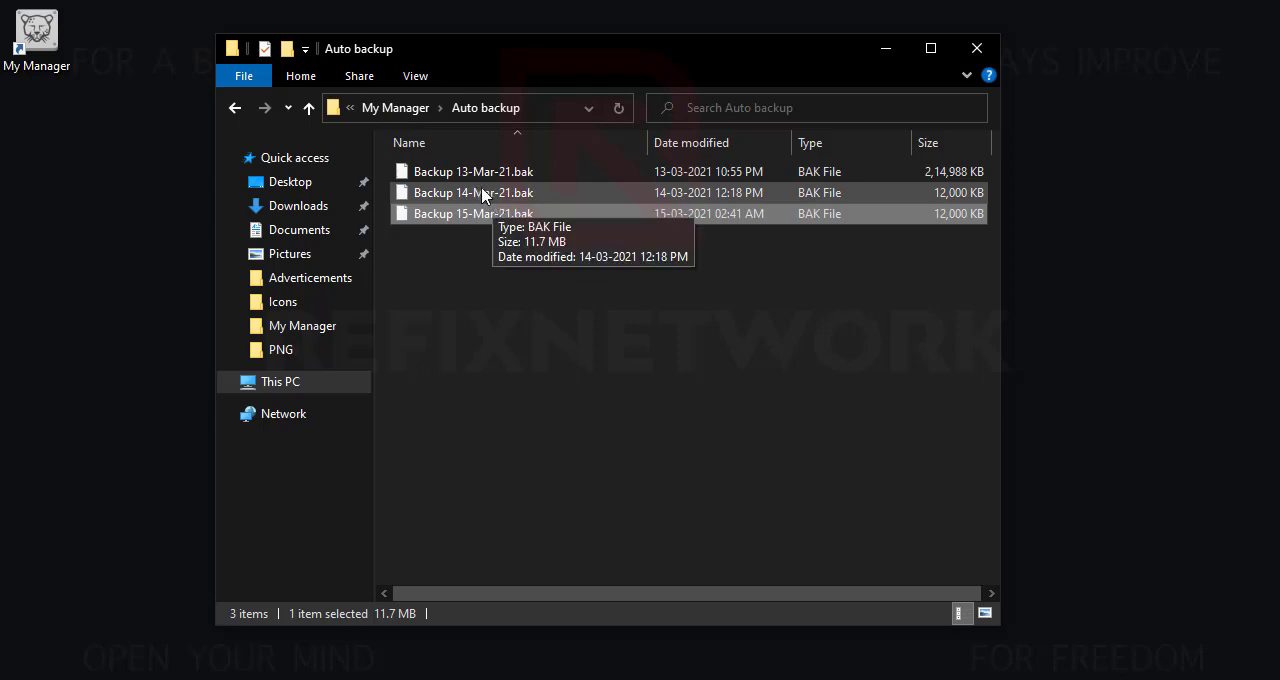
# - Go up to the My Manager folder in File Explorer, then return to My Manager and briefly view the Database Restore dialog
pyautogui.click(397, 108)
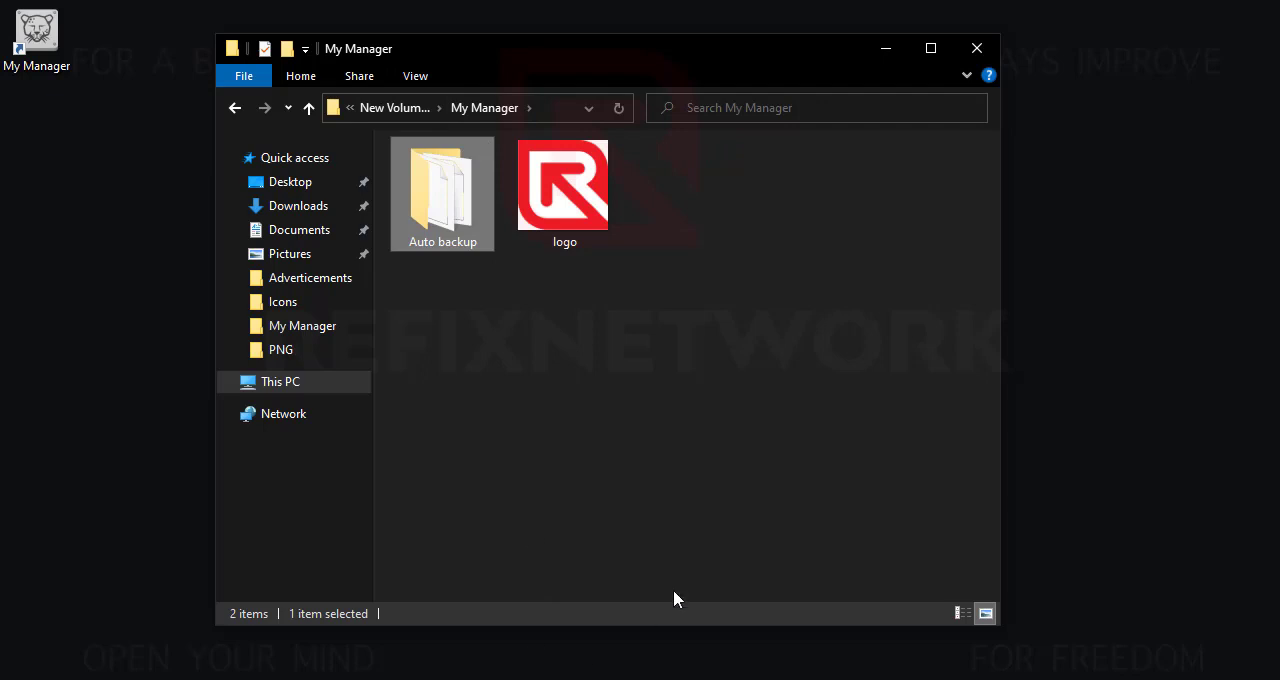
pyautogui.hotkey('alt', 'Tab')
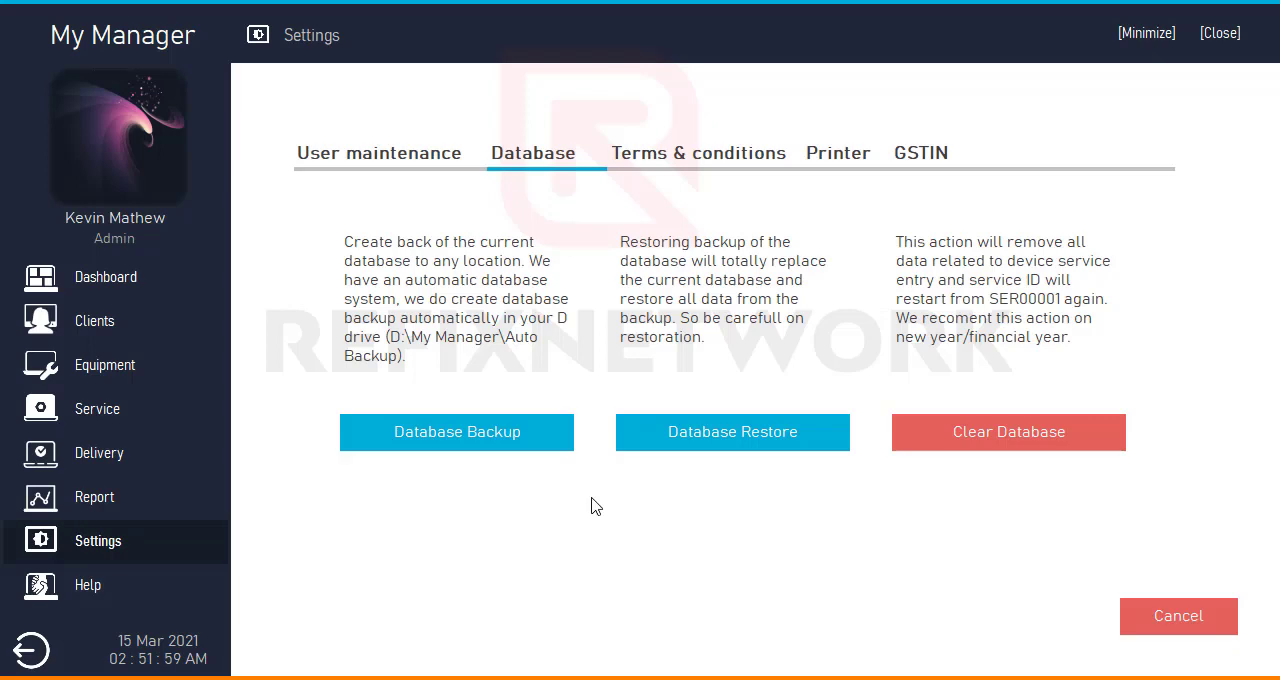
pyautogui.click(738, 446)
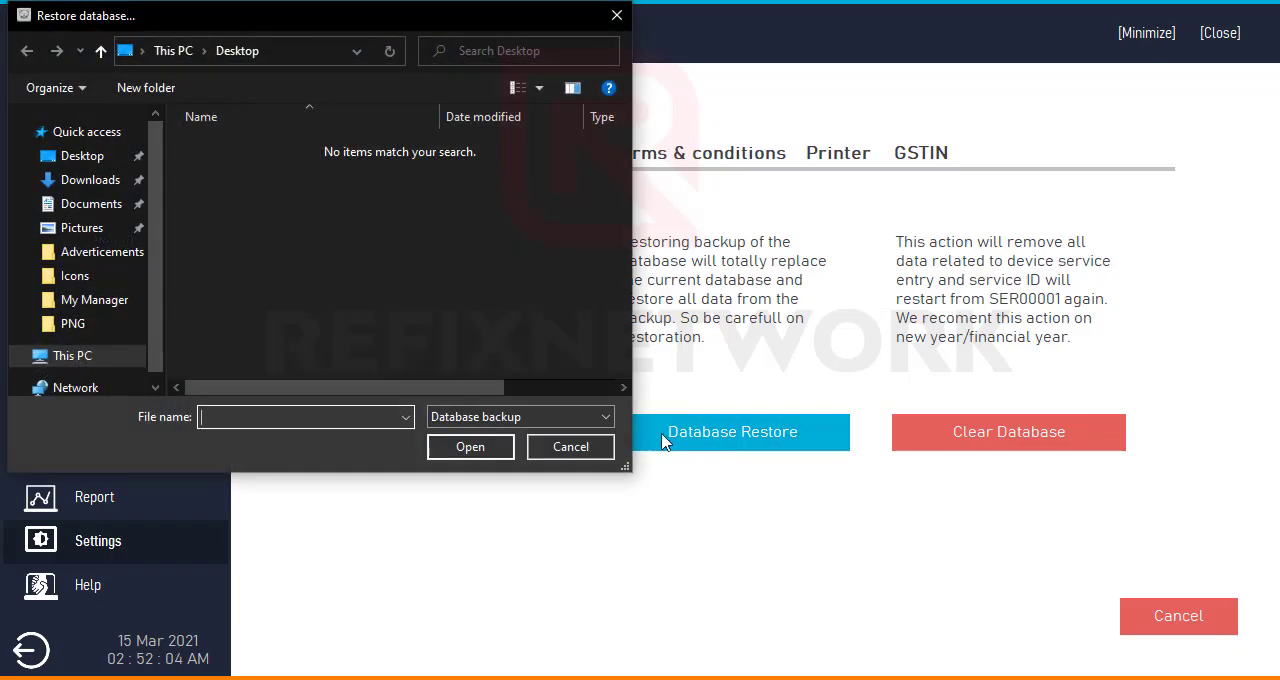
pyautogui.click(571, 447)
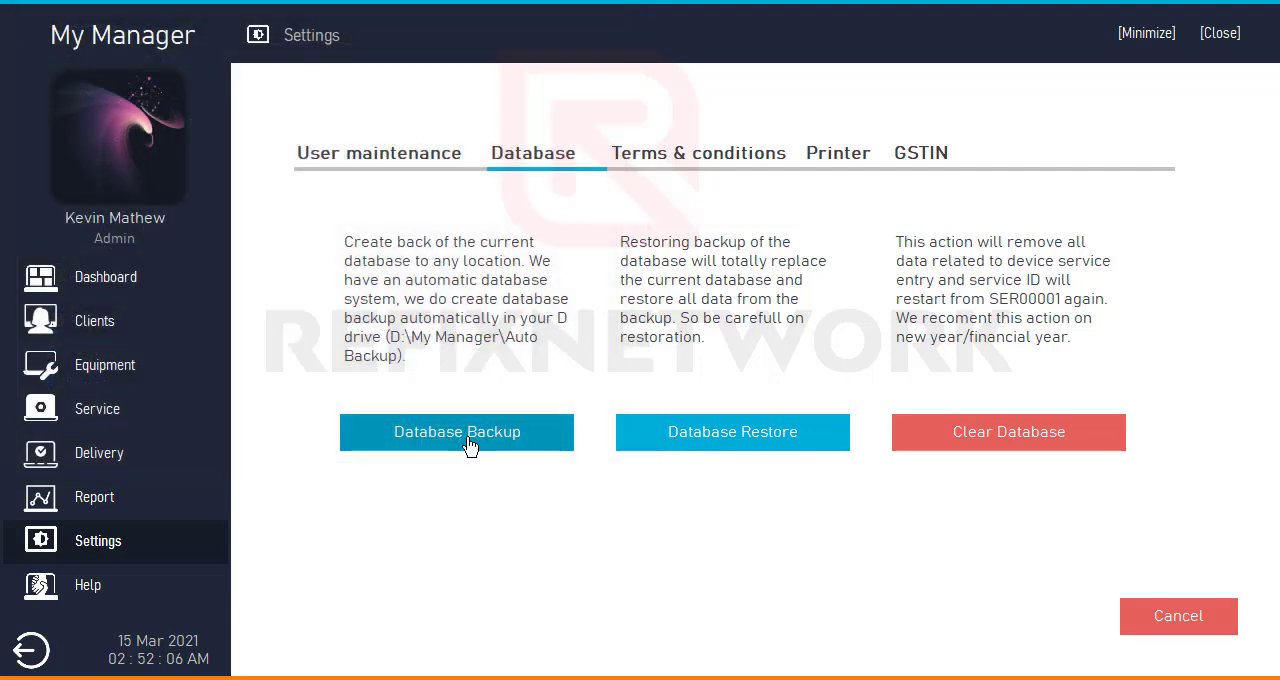
# - Back up the database to the My Manager folder on drive D, keeping the suggested file name
pyautogui.click(551, 446)
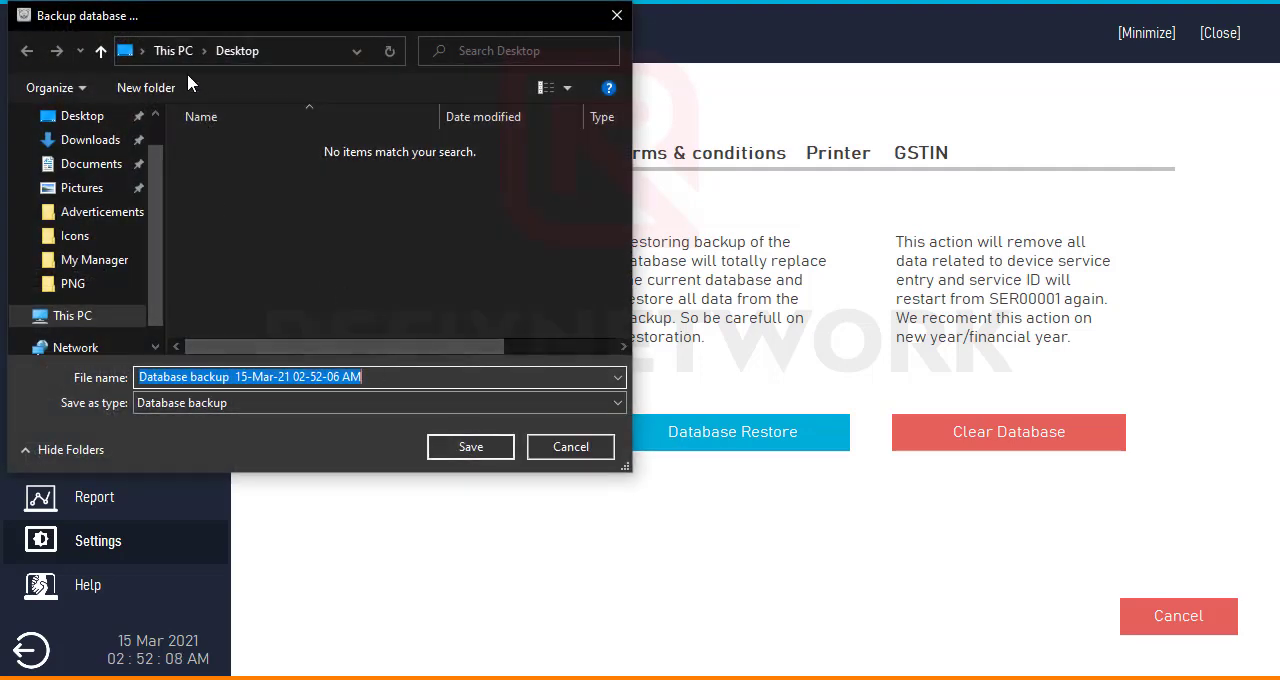
pyautogui.click(110, 319)
pyautogui.scroll(-3, 305, 246)
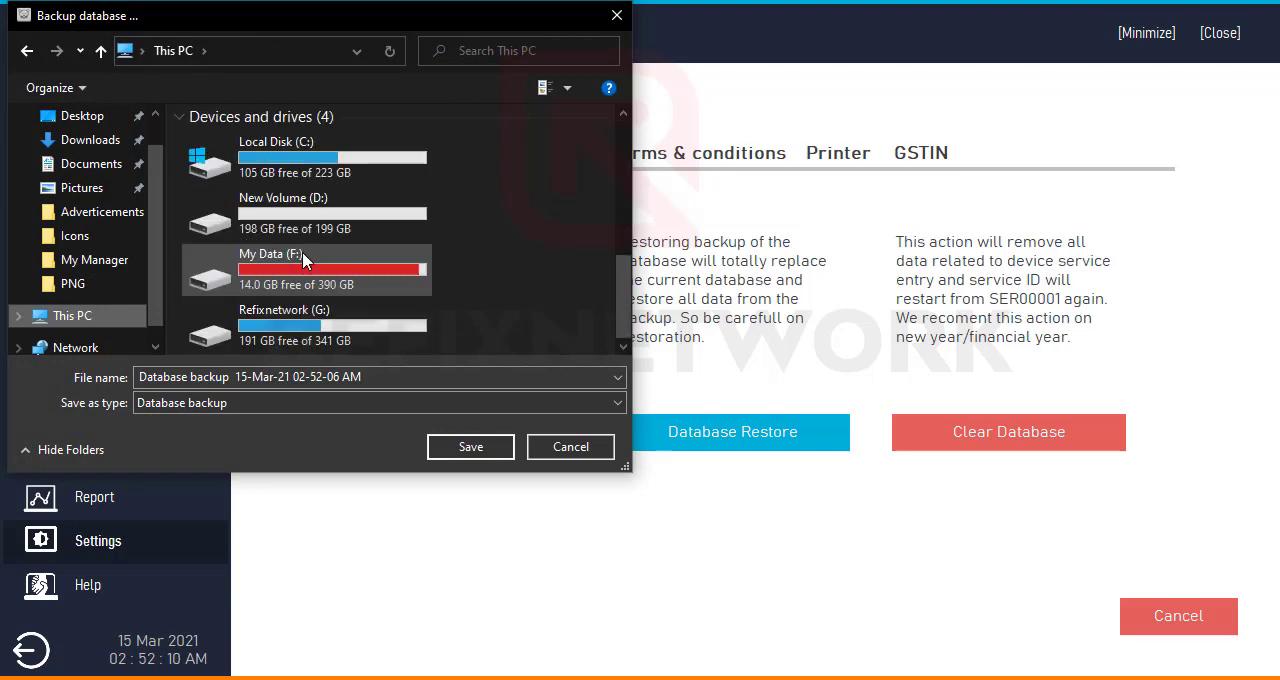
pyautogui.doubleClick(323, 213)
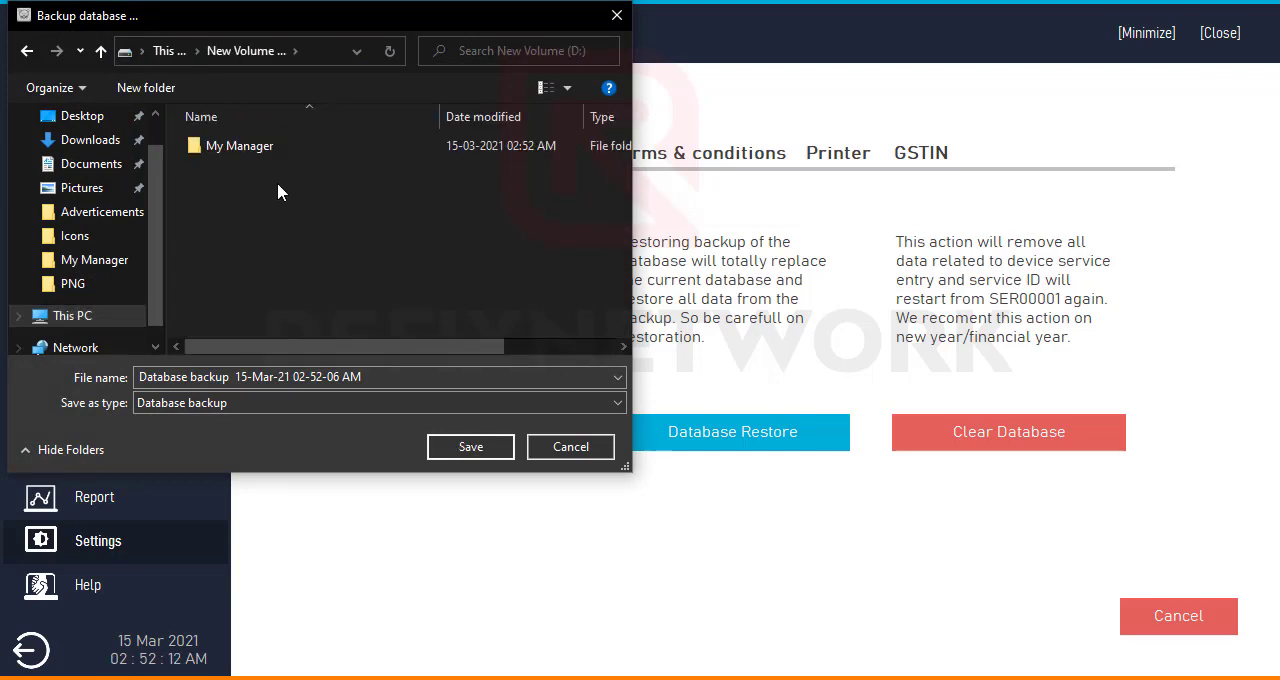
pyautogui.doubleClick(273, 150)
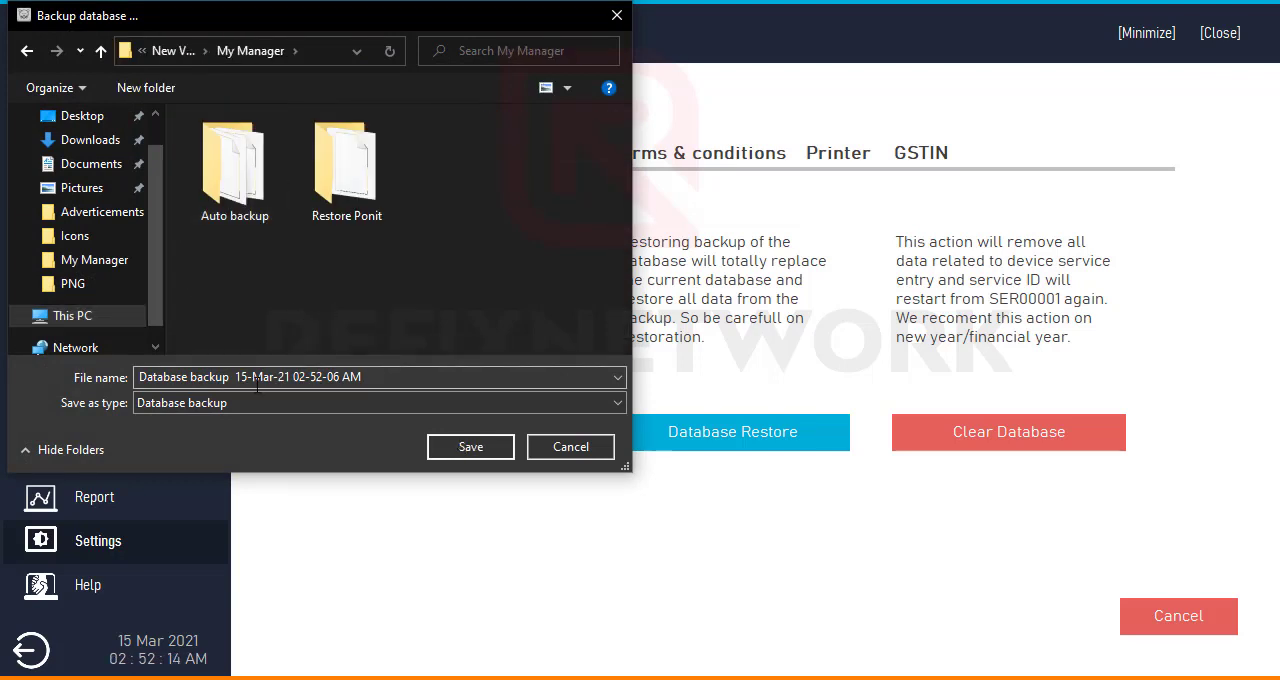
pyautogui.click(433, 450)
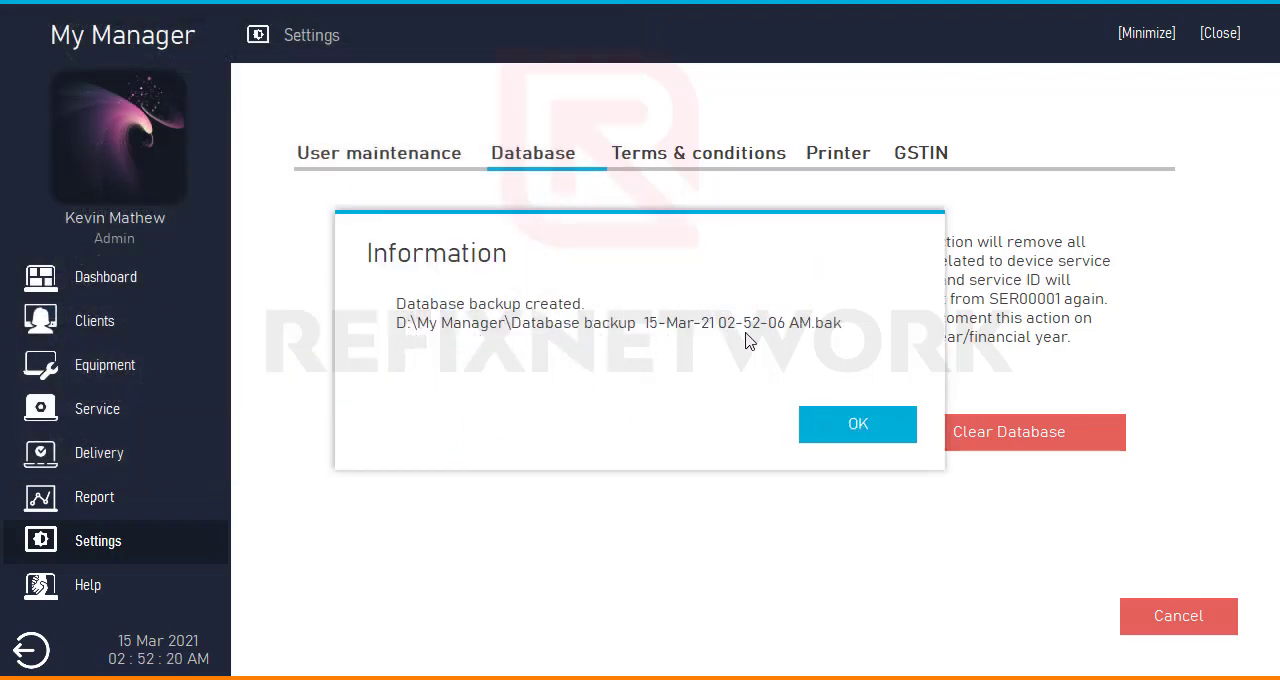
pyautogui.click(857, 428)
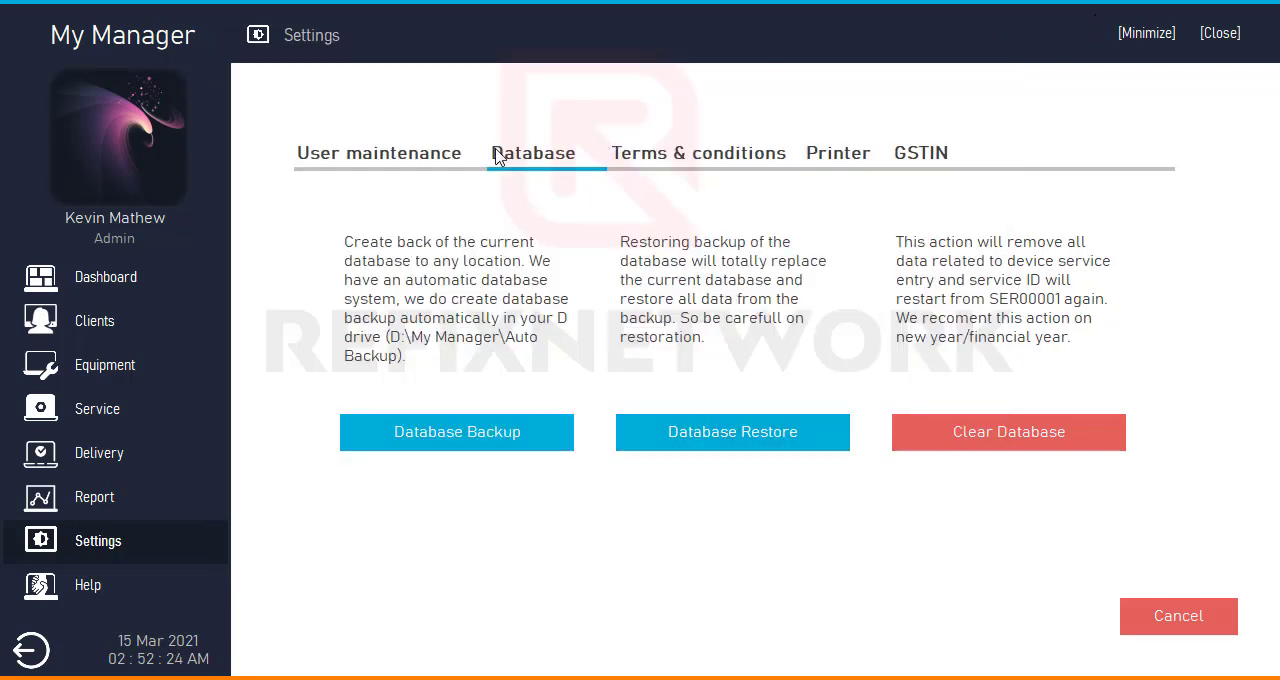
# - Start a database restore and view the backups in the Restore Ponit folder, then go back up to My Manager
pyautogui.click(710, 450)
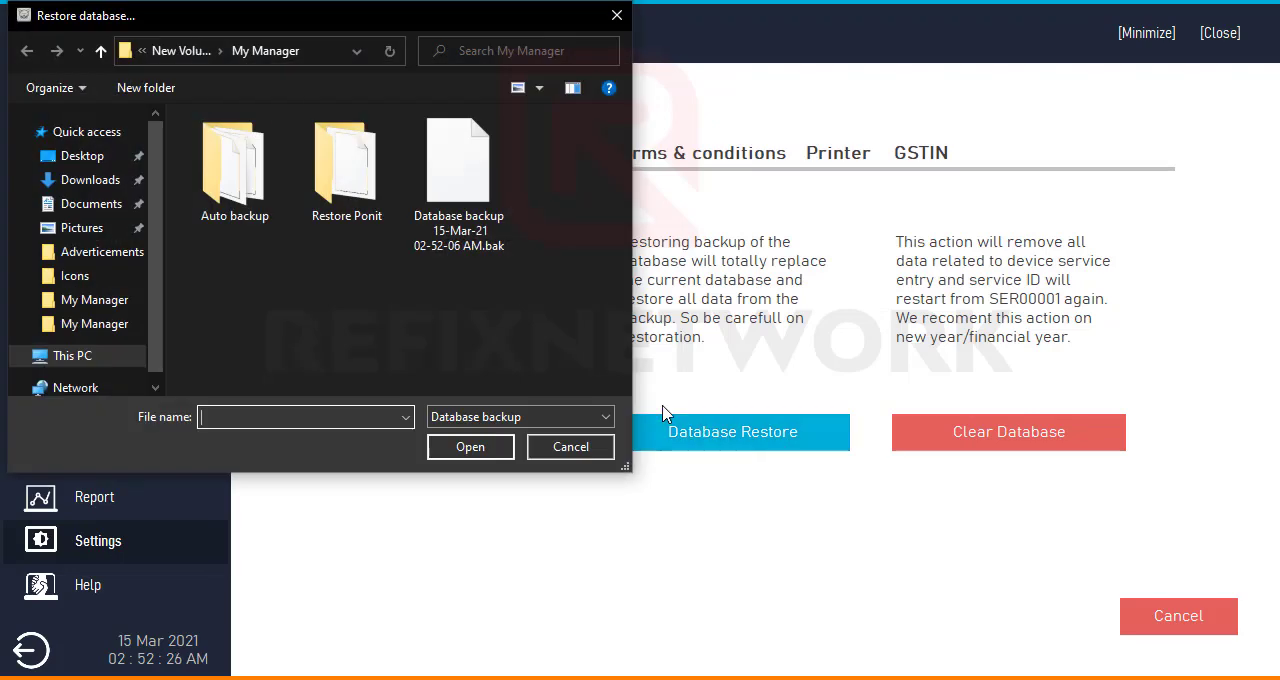
pyautogui.click(474, 248)
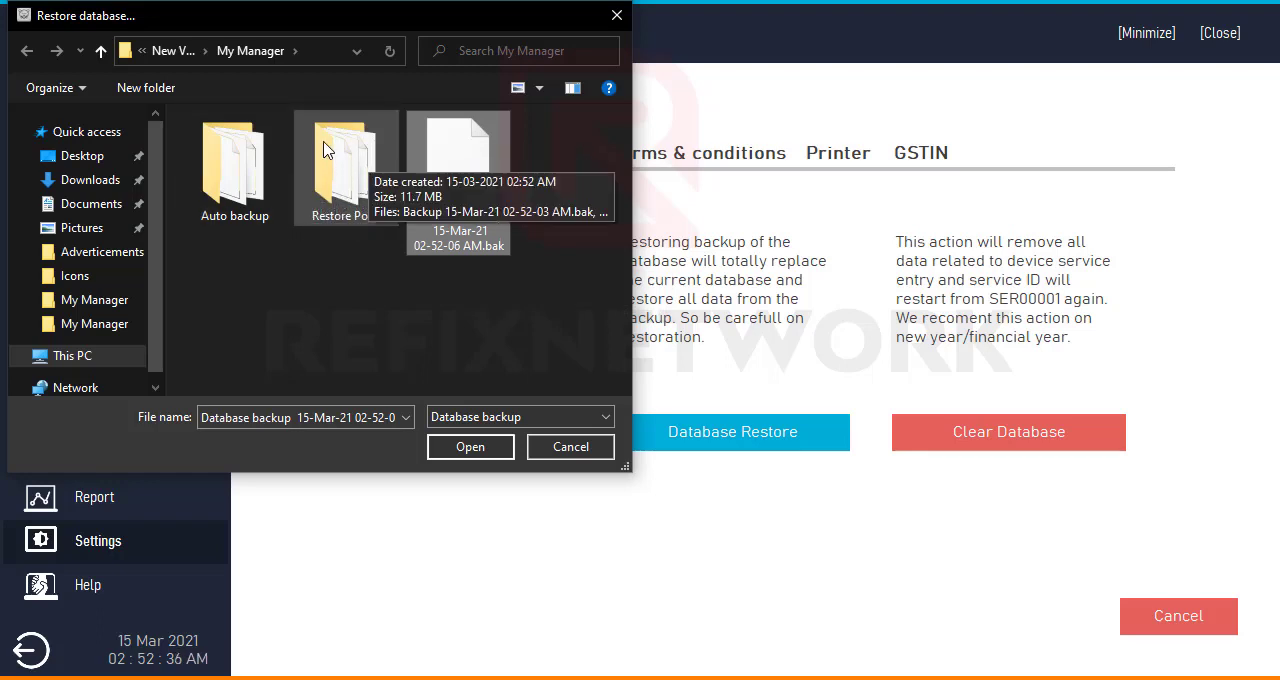
pyautogui.doubleClick(340, 203)
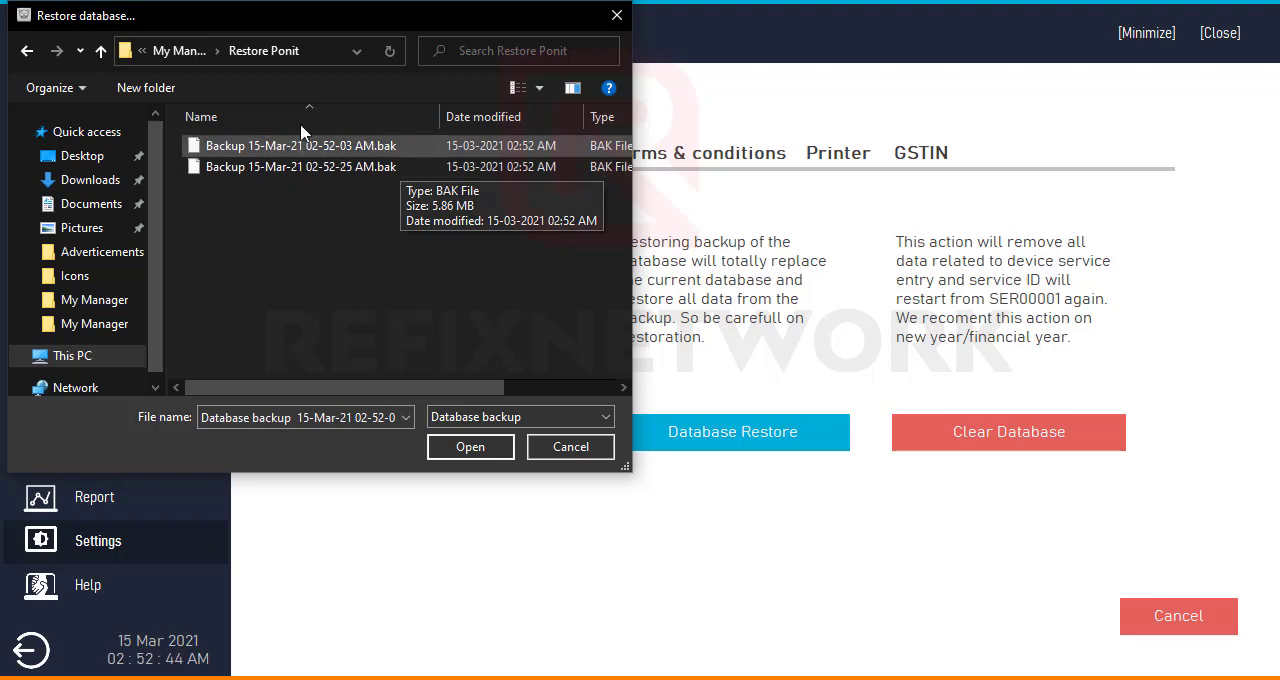
pyautogui.click(172, 50)
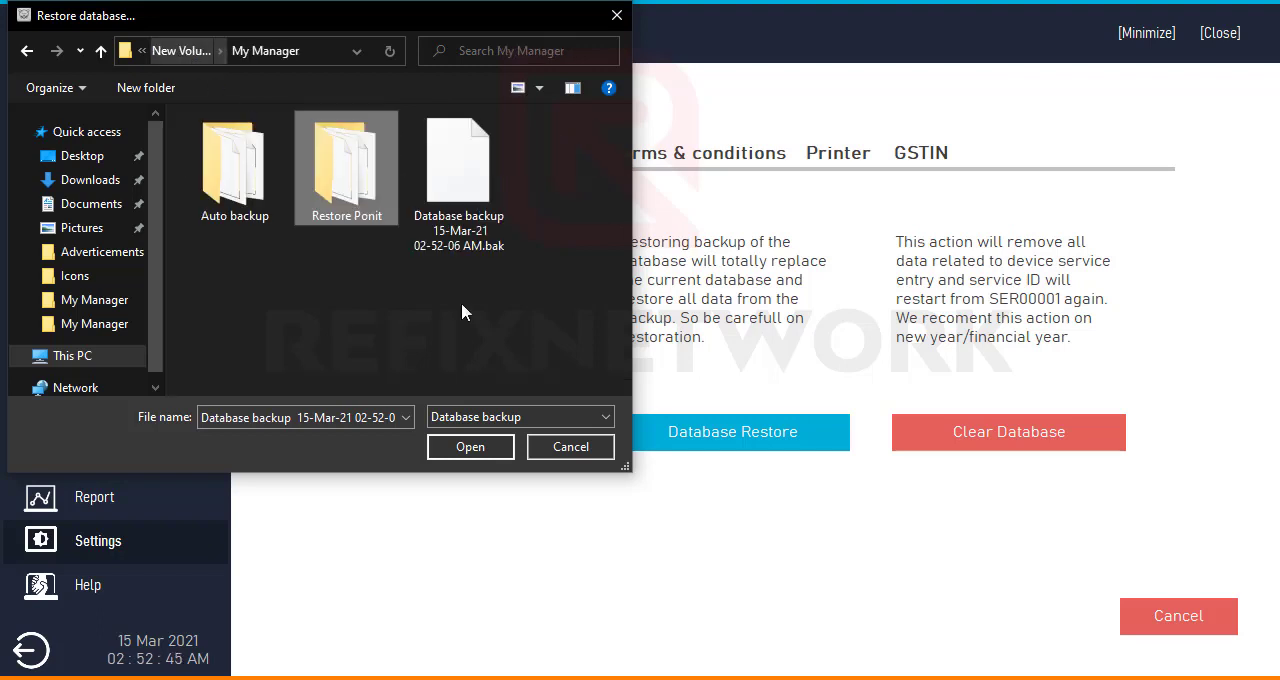
# - Restore the database from Backup 15-Mar-21.bak in the Auto backup folder
pyautogui.doubleClick(244, 210)
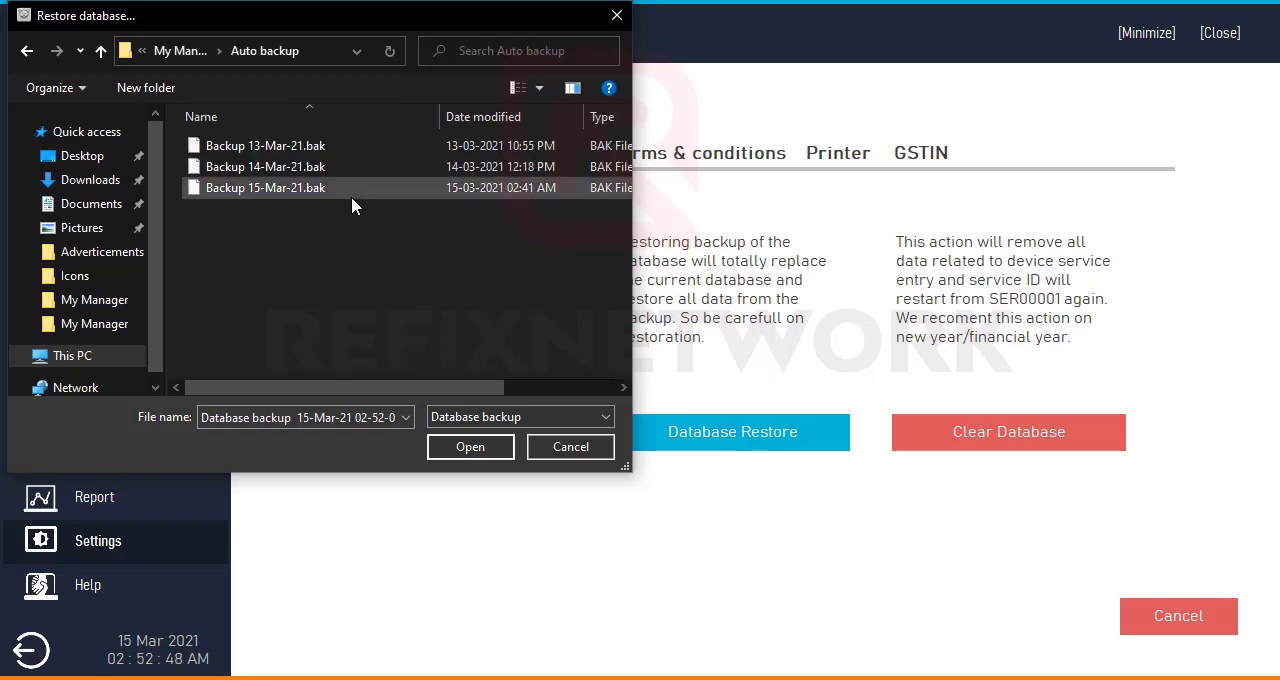
pyautogui.doubleClick(350, 194)
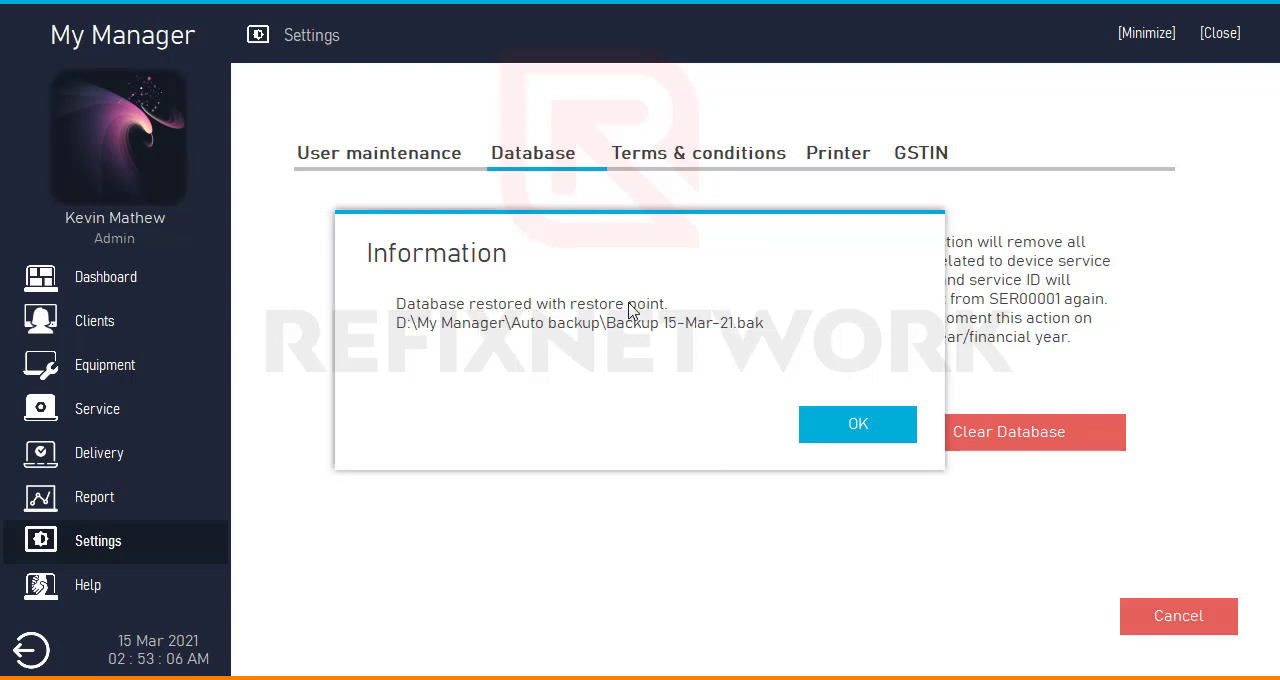
pyautogui.click(852, 424)
# - Minimize My Manager, examine the restore point backups in the Restore Ponit folder in File Explorer, and return to My Manager
pyautogui.click(1146, 33)
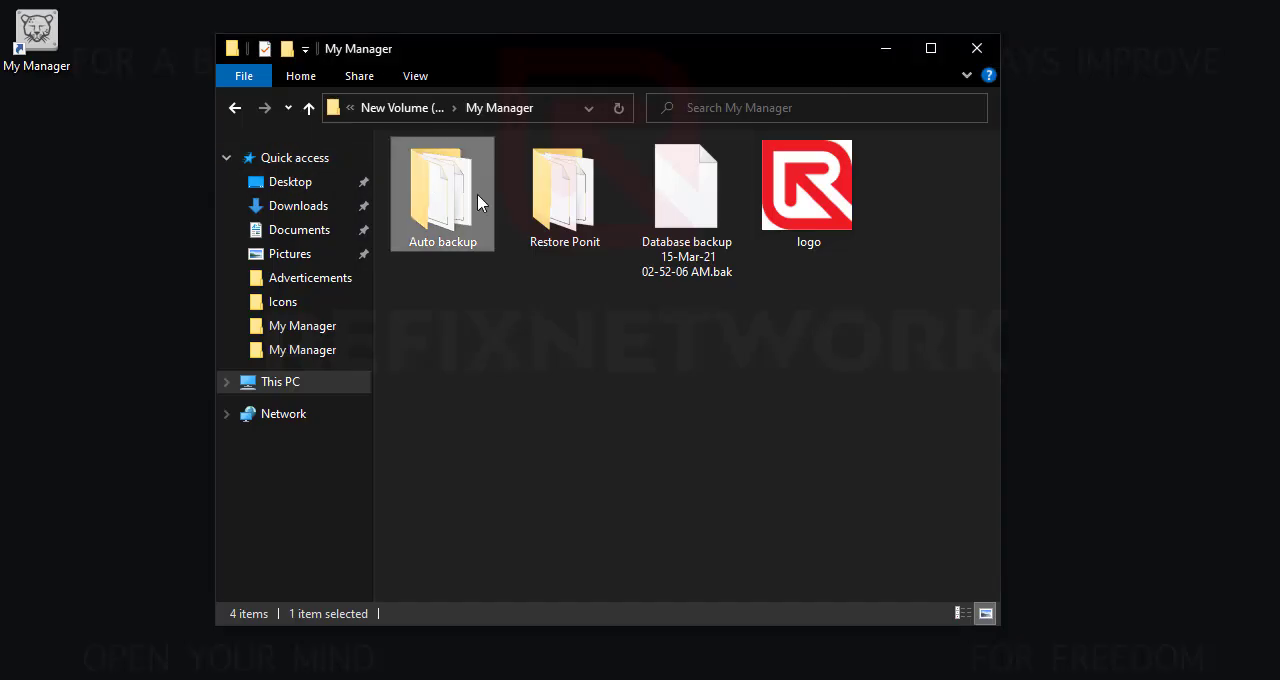
pyautogui.doubleClick(592, 212)
pyautogui.click(562, 194)
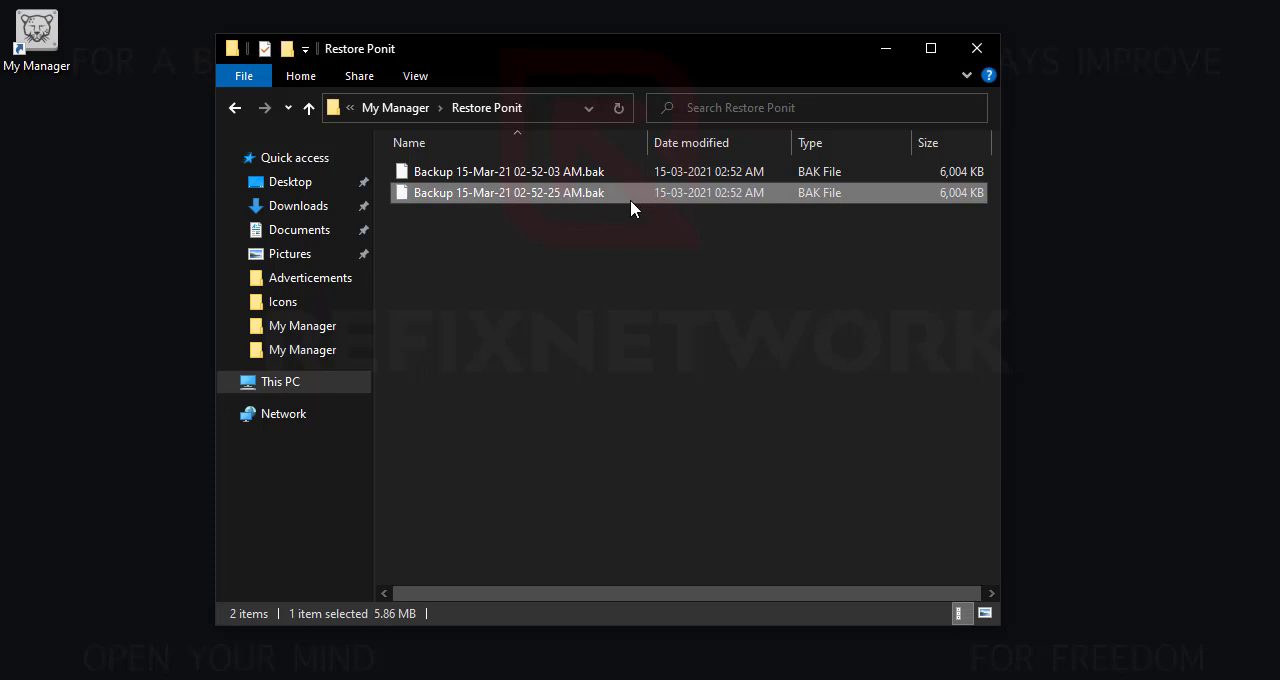
pyautogui.click(887, 50)
pyautogui.click(562, 678)
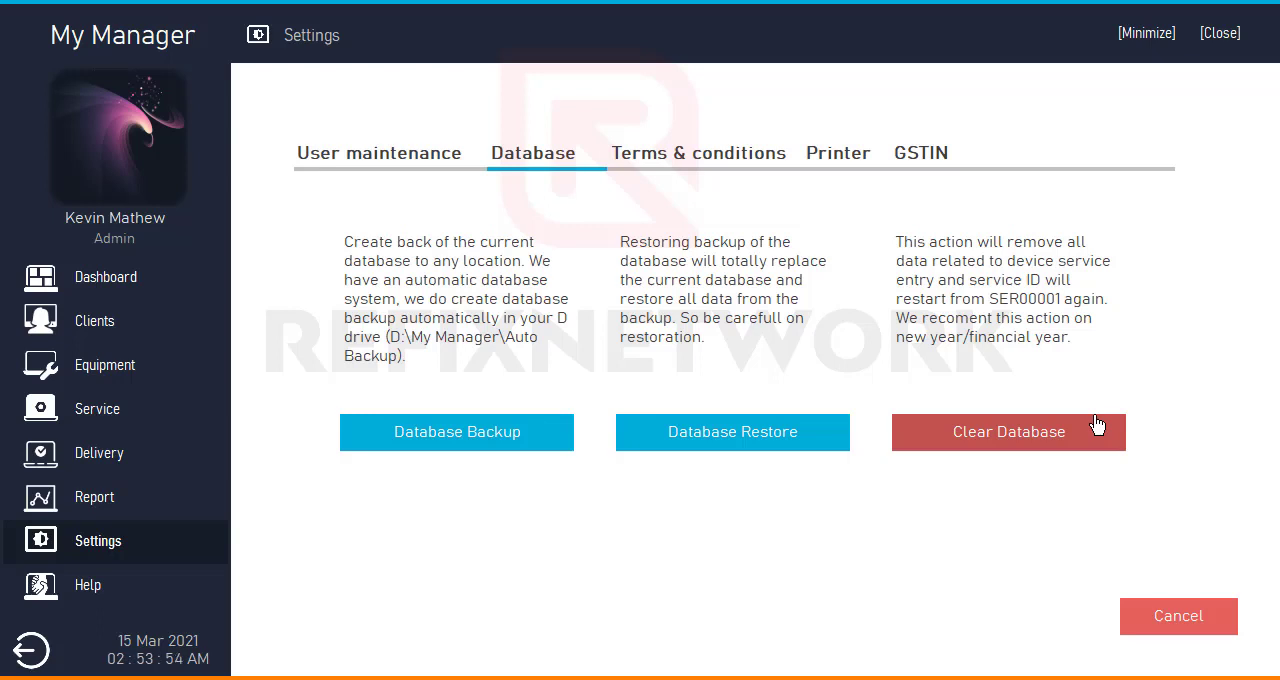
# - View the client list, and in Equipment entry change the last digit of the service ID to 1
pyautogui.click(82, 318)
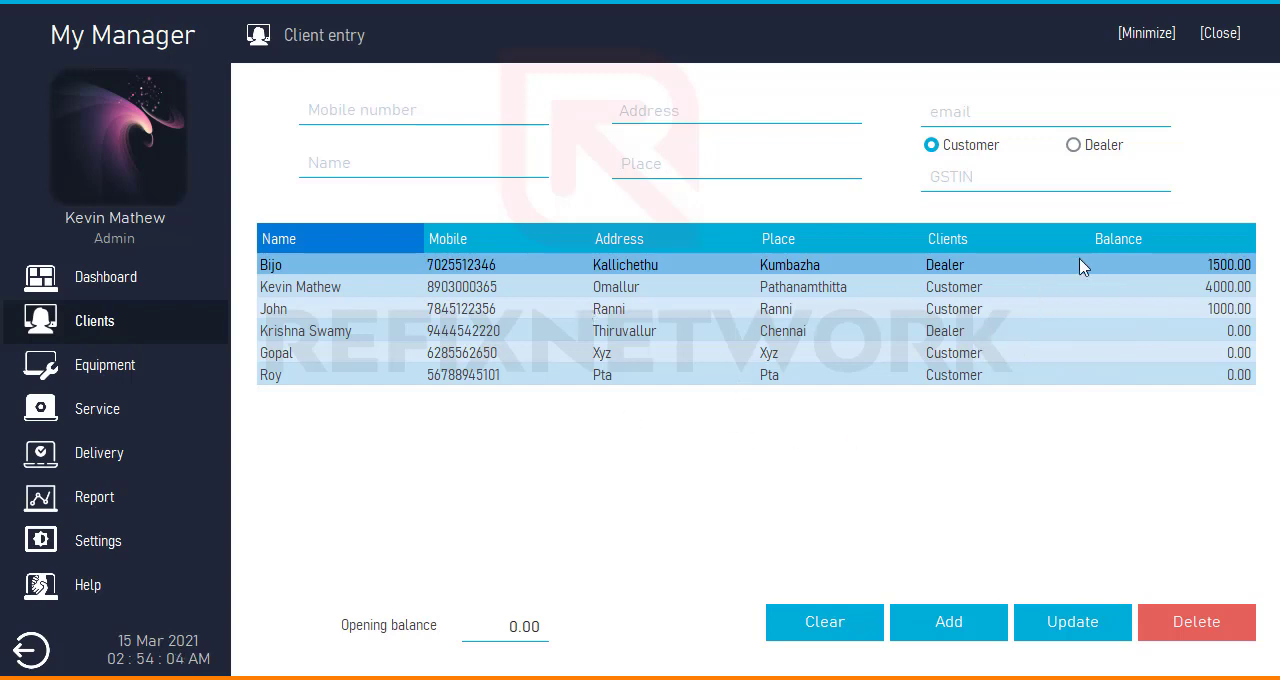
pyautogui.click(189, 375)
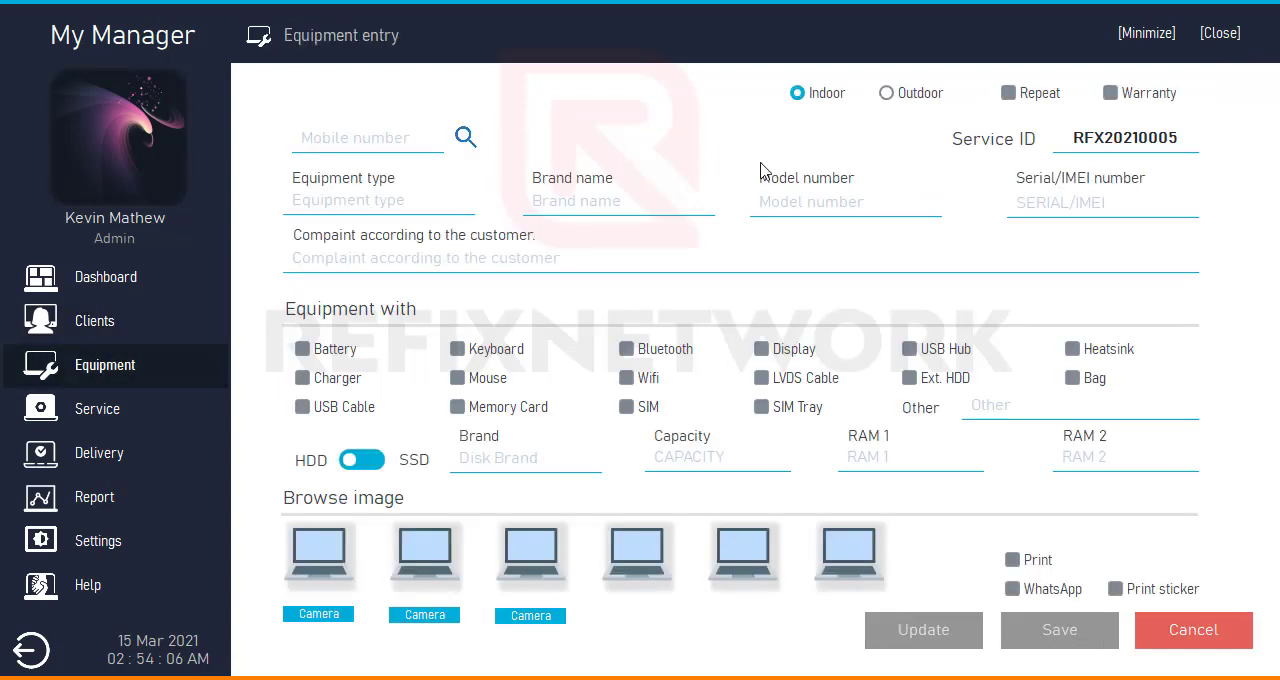
pyautogui.moveTo(1172, 137); pyautogui.dragTo(1214, 137)
pyautogui.write('1')
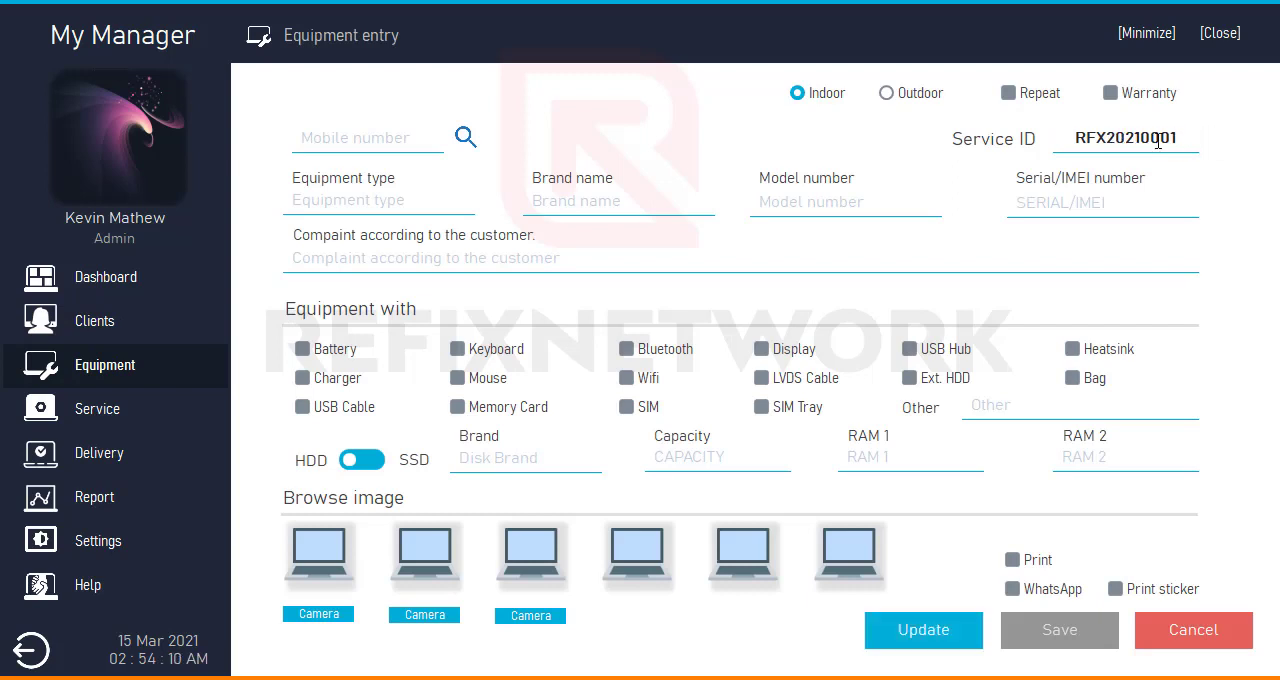
# - View the Service and Delivery pages and return to the client list
pyautogui.click(88, 420)
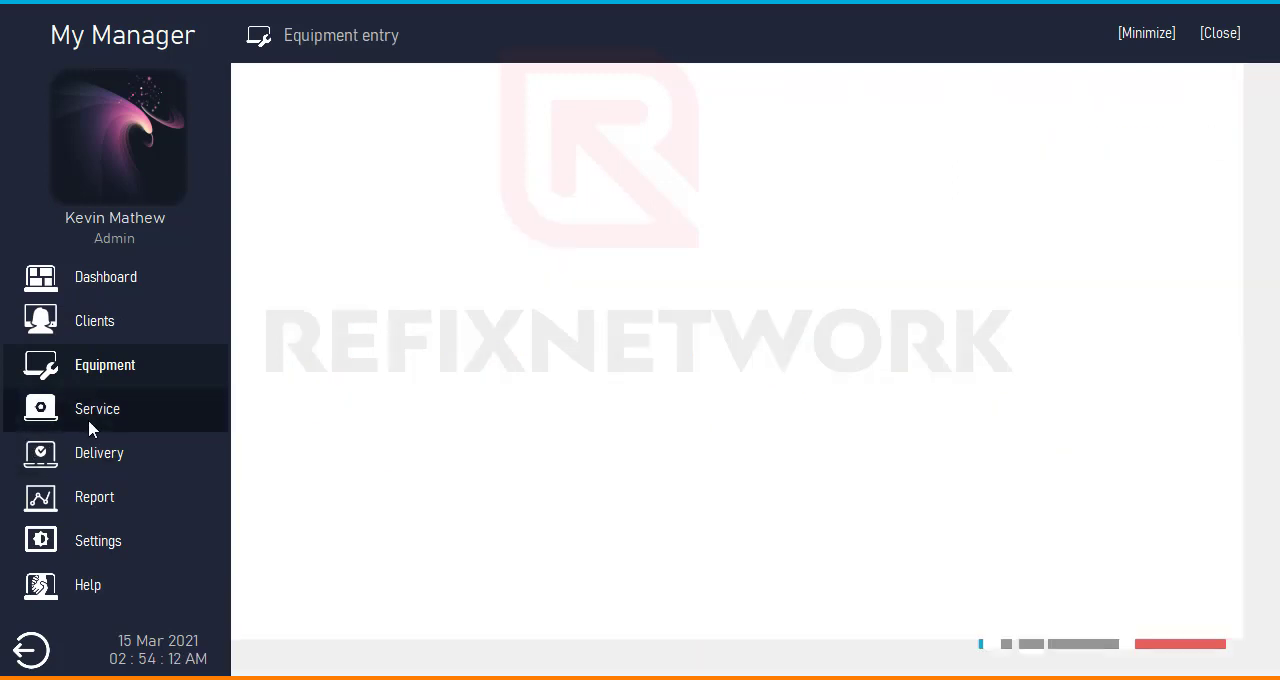
pyautogui.click(100, 452)
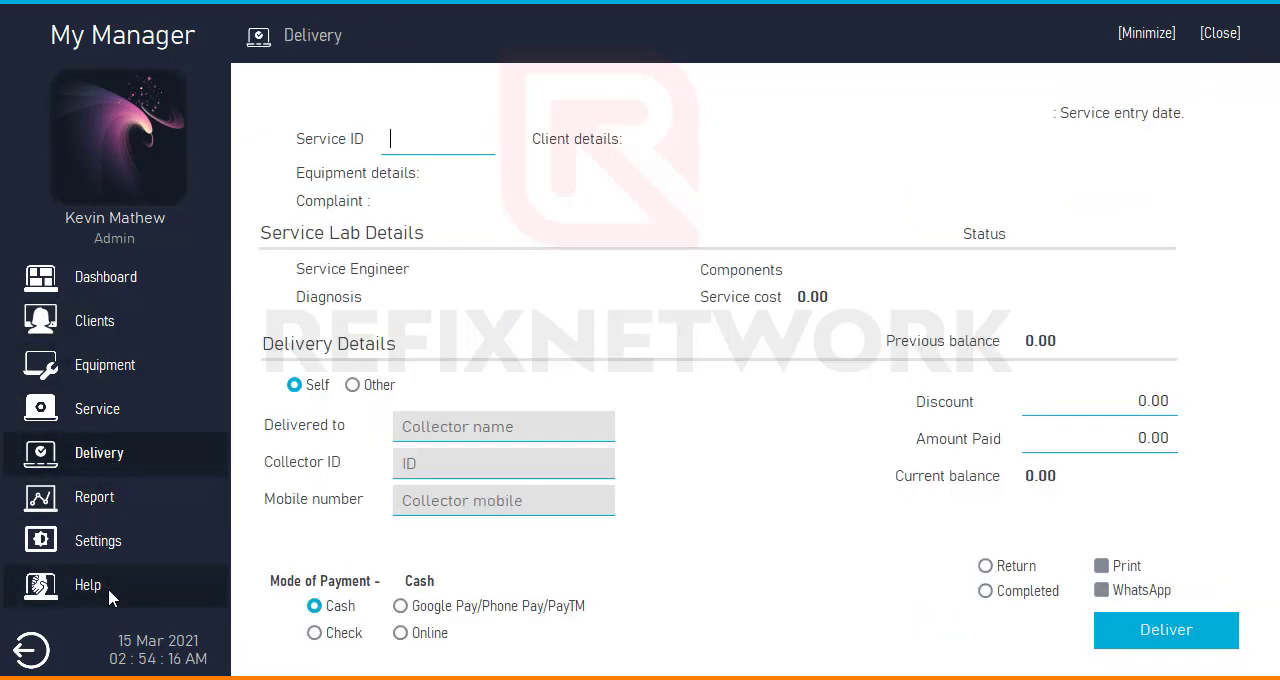
pyautogui.click(110, 327)
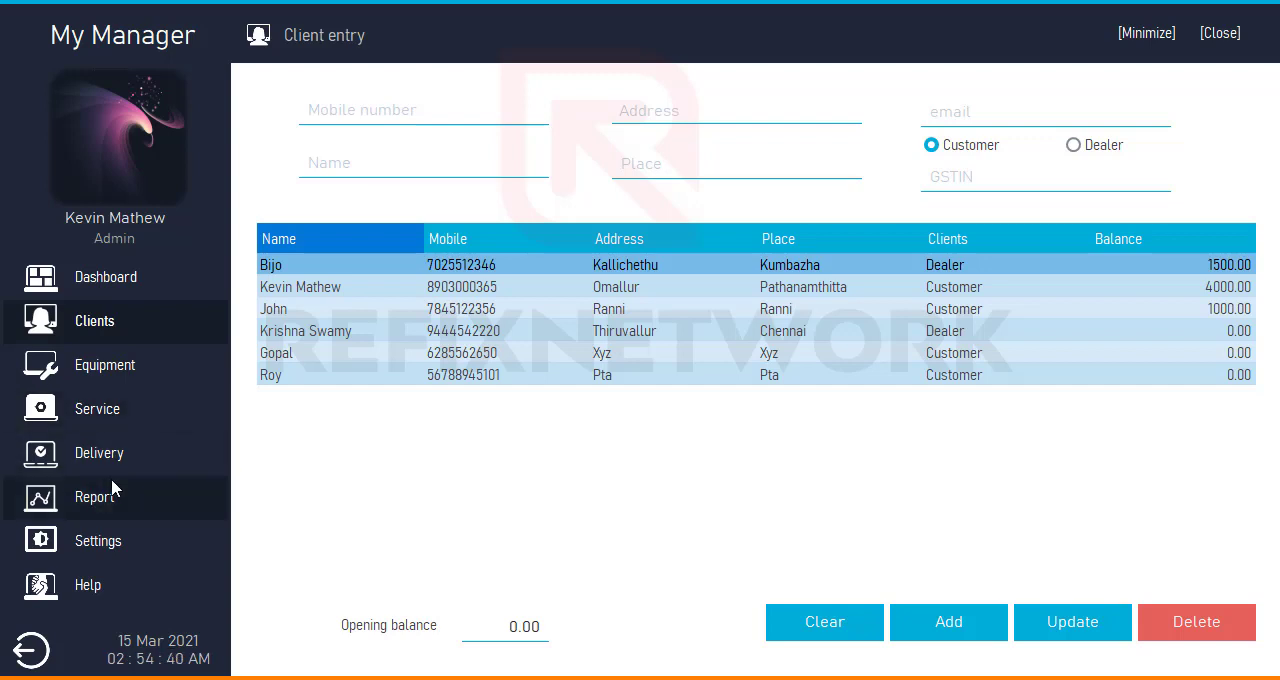
# - Show the Terms & conditions settings, highlighting the current terms text and the Out of delivery days value
pyautogui.click(118, 537)
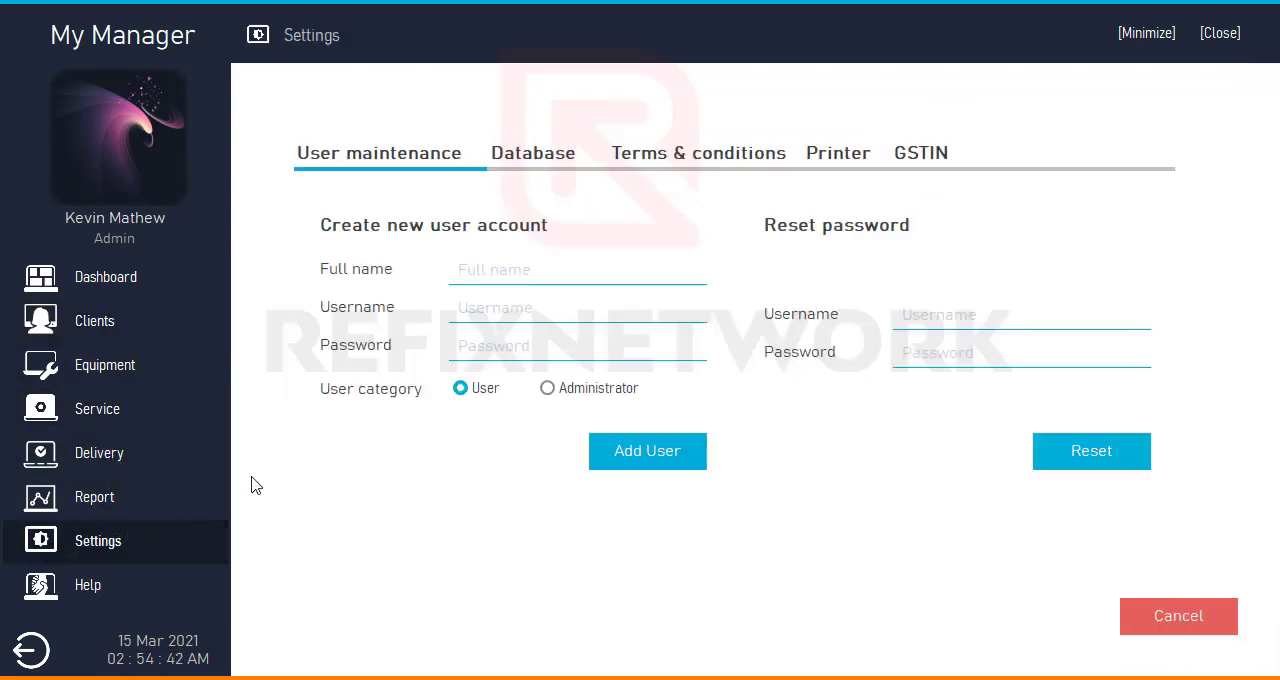
pyautogui.click(533, 160)
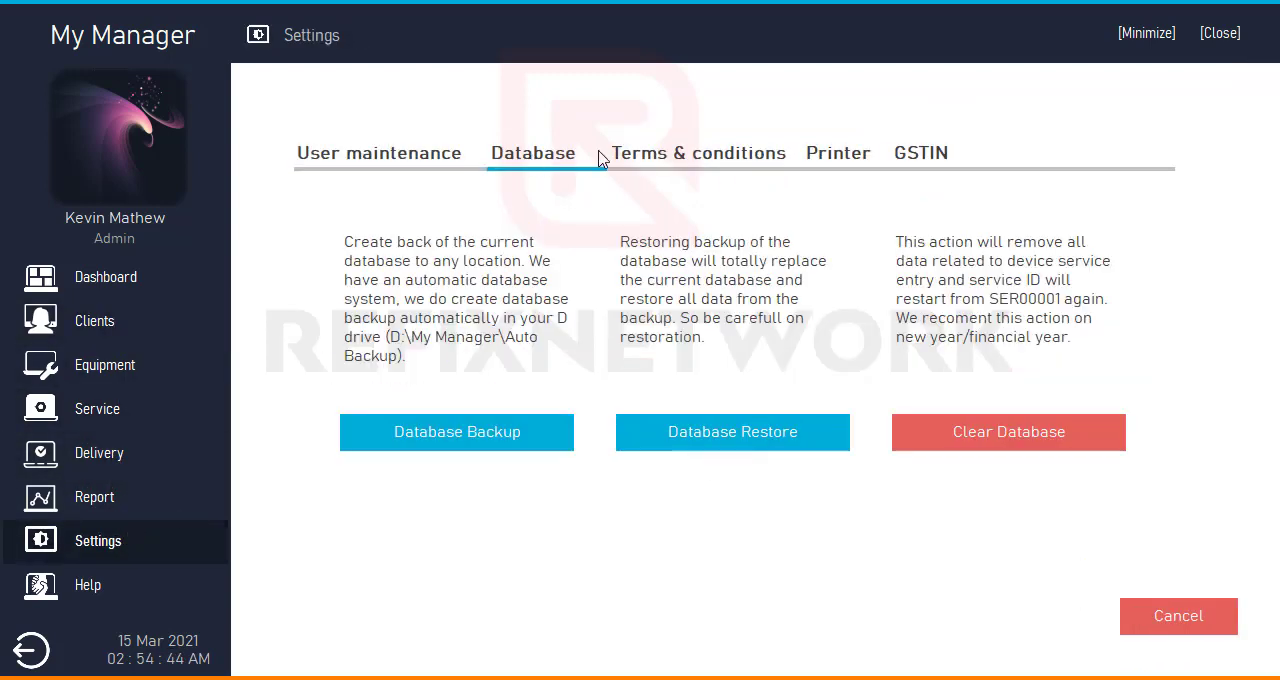
pyautogui.click(709, 160)
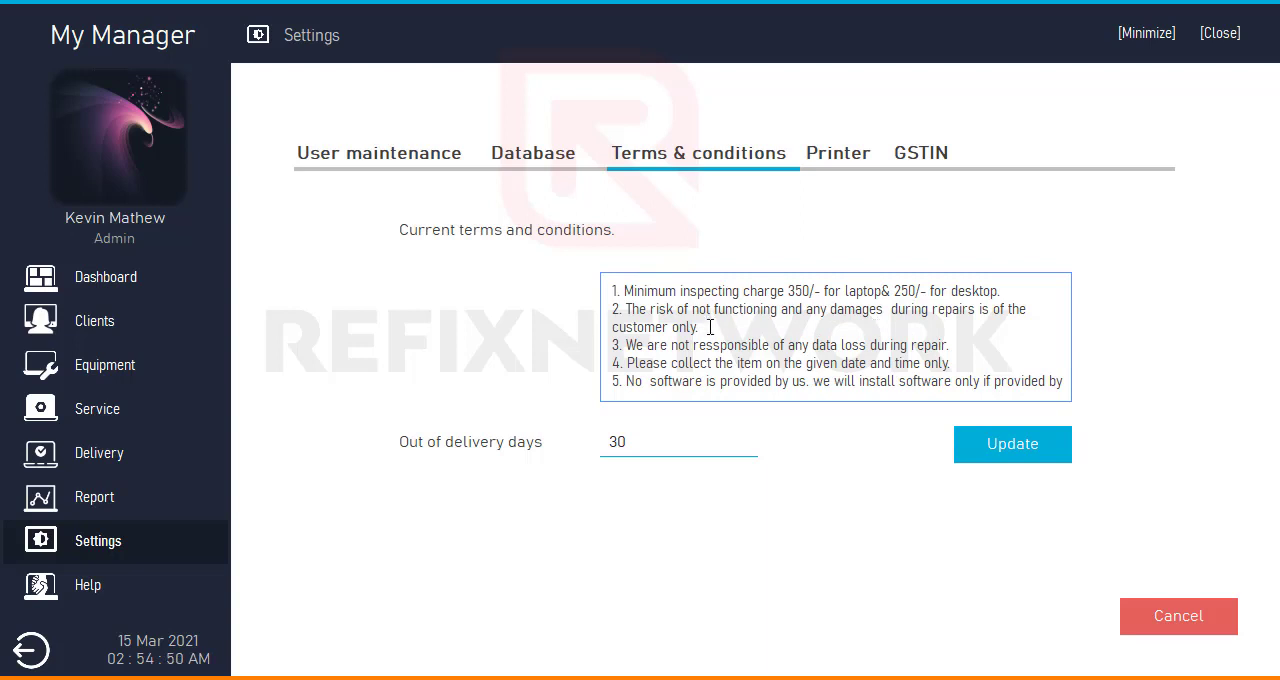
pyautogui.click(605, 291)
pyautogui.moveTo(613, 291); pyautogui.dragTo(1024, 405)
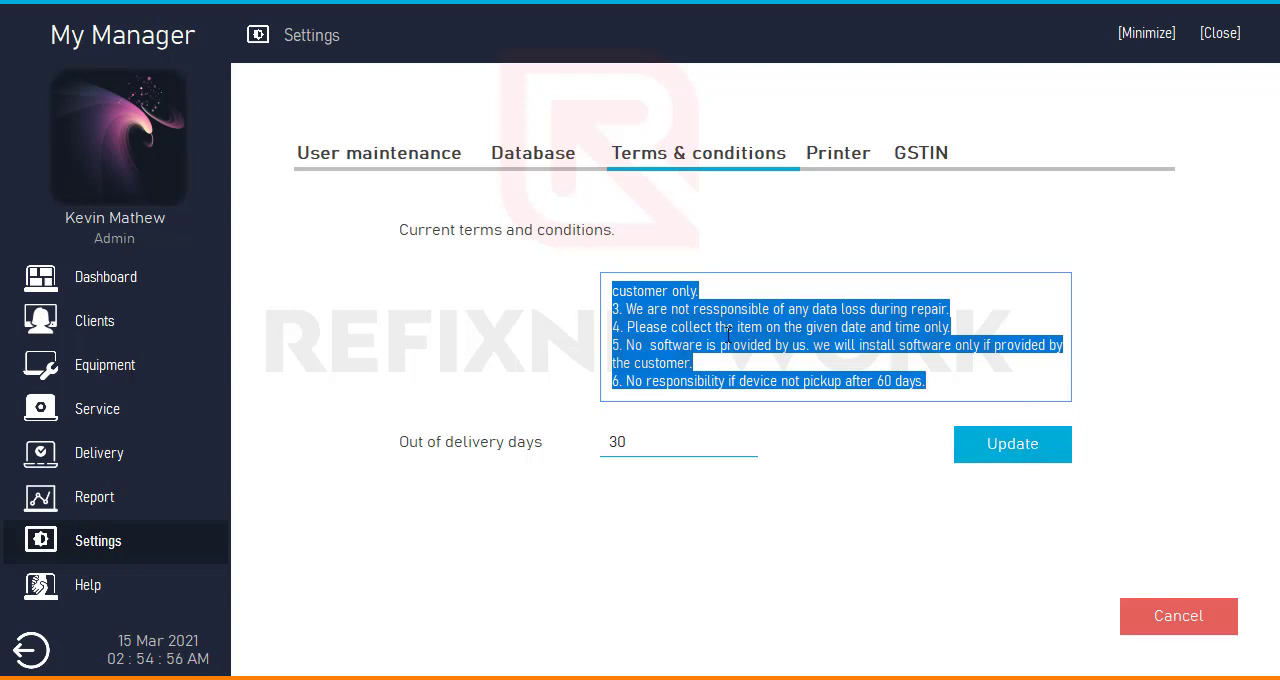
pyautogui.click(785, 344)
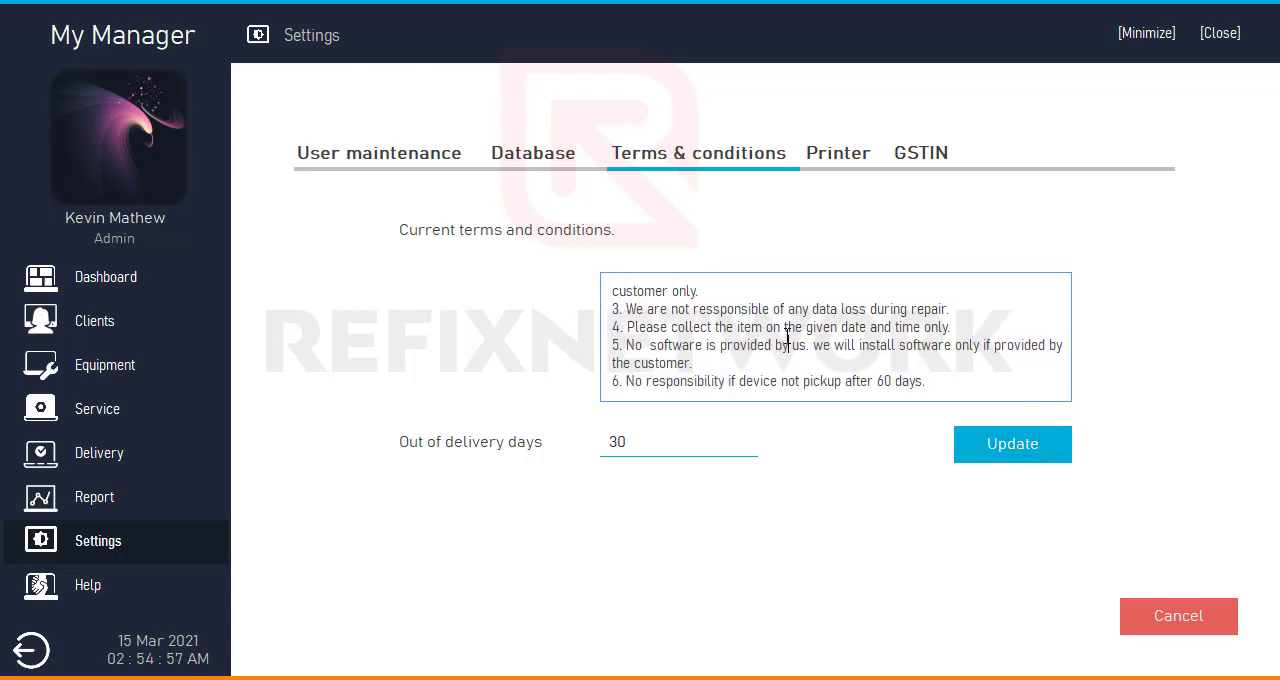
pyautogui.click(715, 327)
pyautogui.scroll(2, 663, 292)
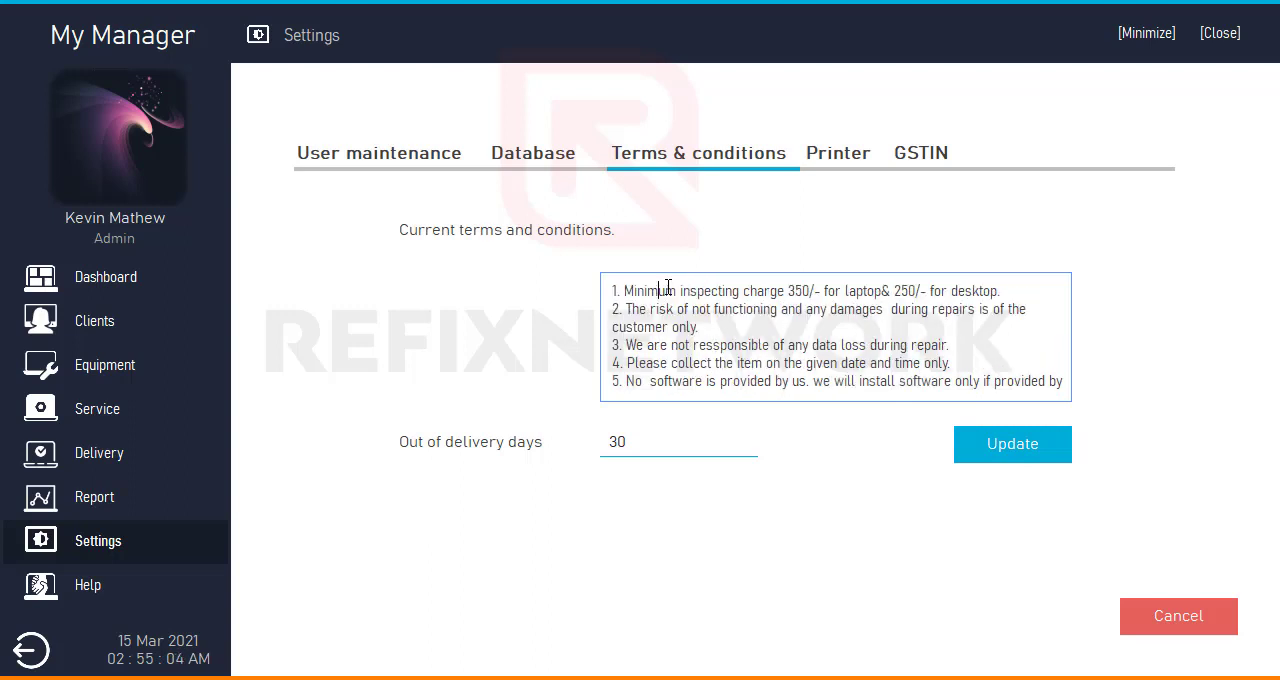
pyautogui.doubleClick(637, 441)
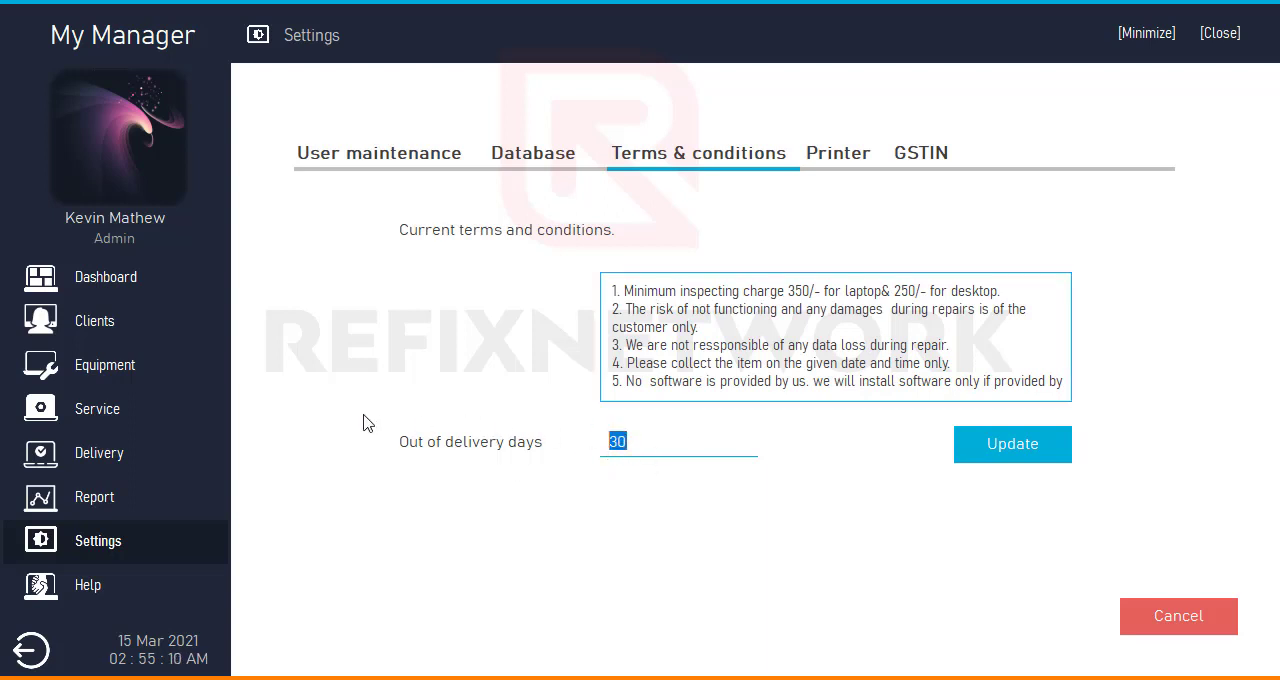
# - View the dashboard's service summary and filter the service report by Out of delivery
pyautogui.click(186, 285)
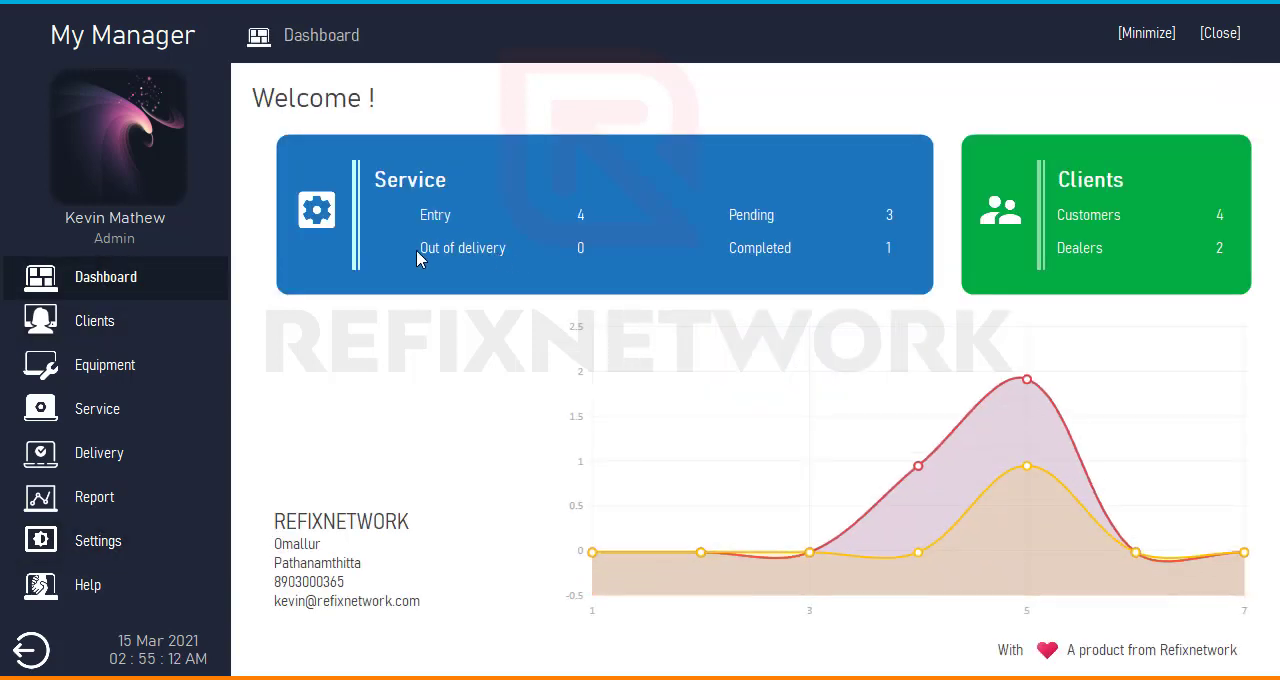
pyautogui.click(165, 507)
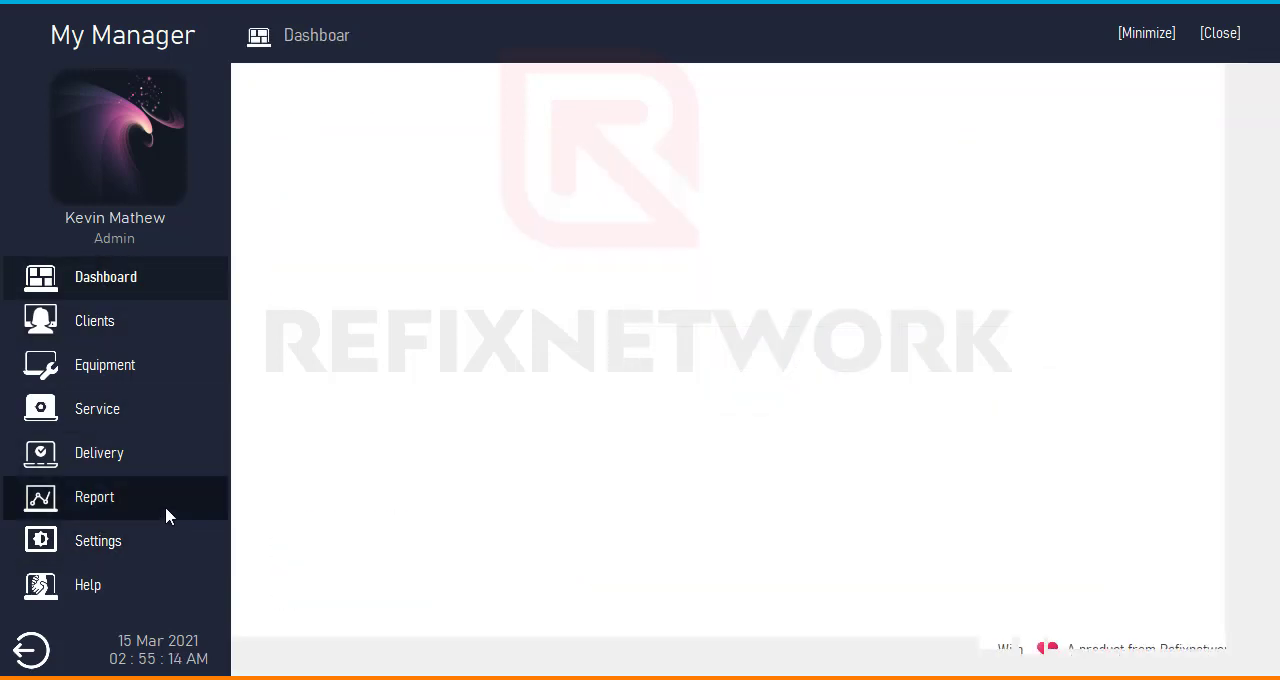
pyautogui.click(364, 88)
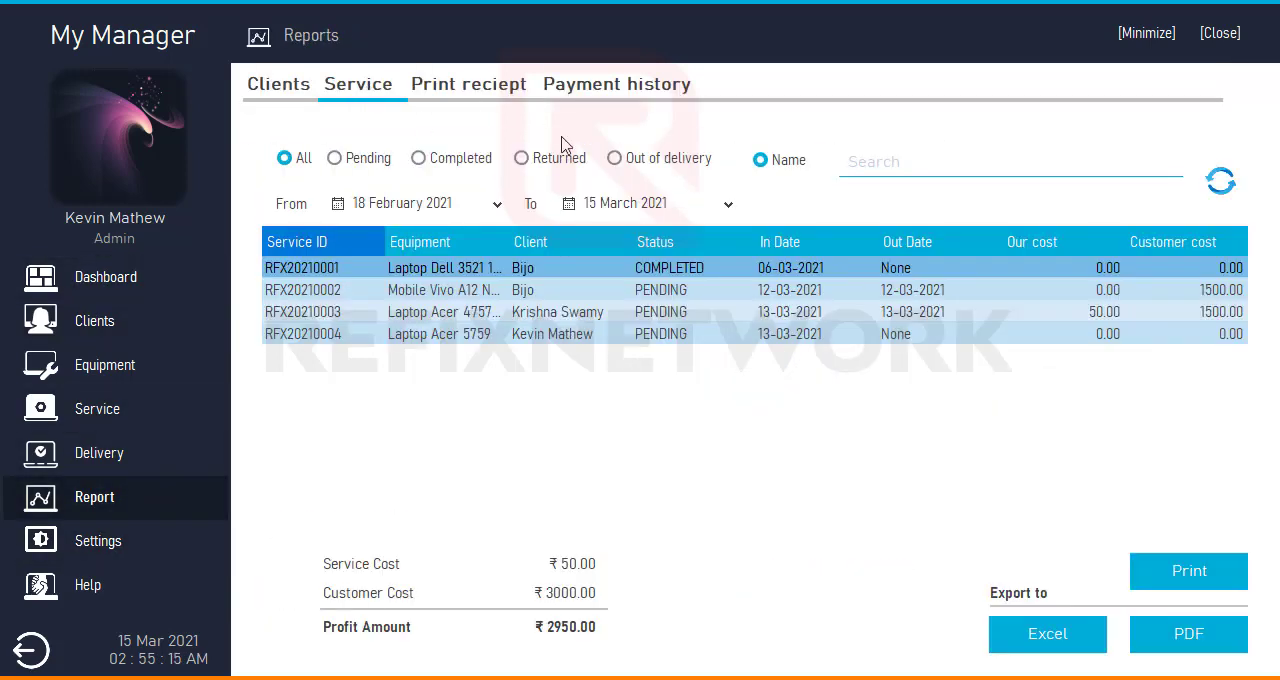
pyautogui.click(636, 160)
# - Set the Out of delivery days to 60 in the Terms & conditions settings and save the update
pyautogui.click(168, 545)
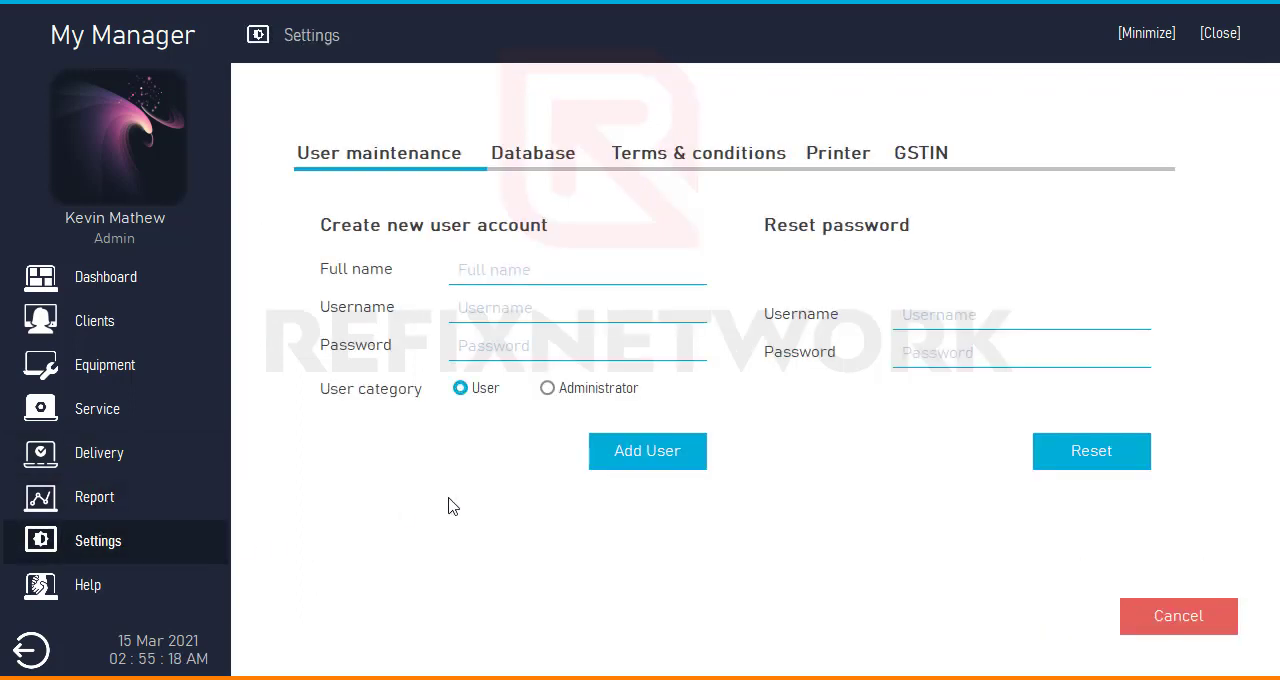
pyautogui.click(651, 163)
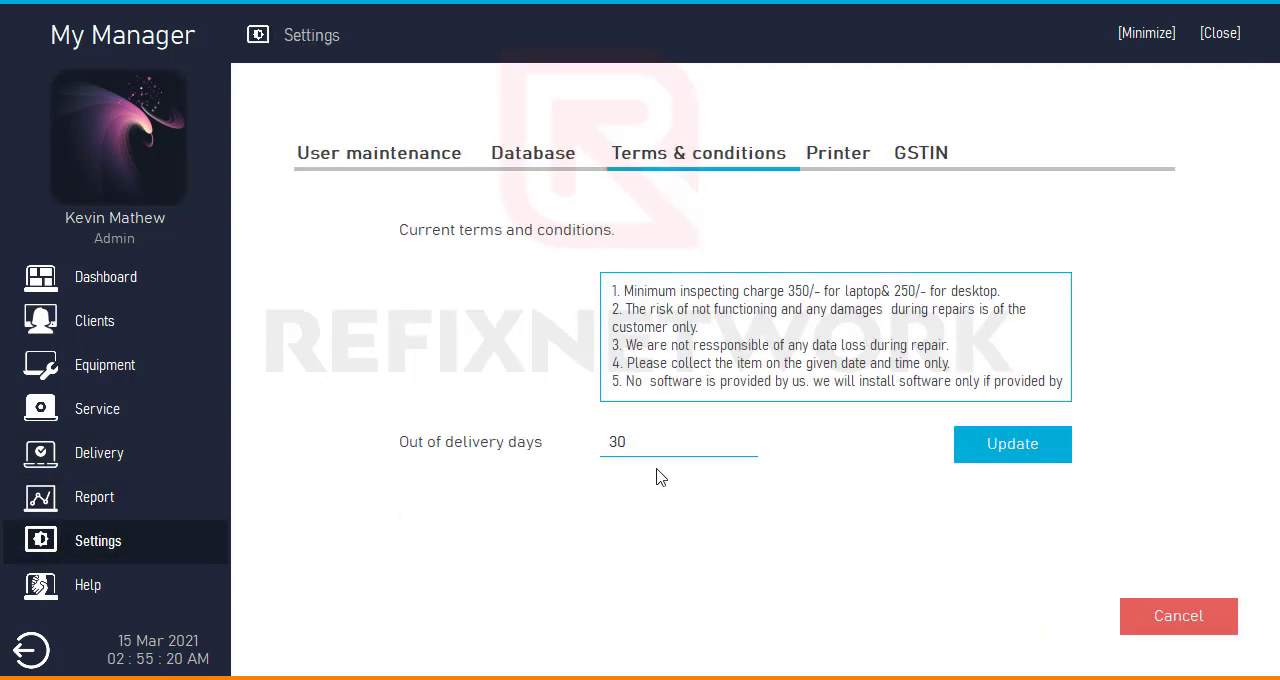
pyautogui.moveTo(654, 443); pyautogui.dragTo(399, 454)
pyautogui.write('6')
pyautogui.click(968, 450)
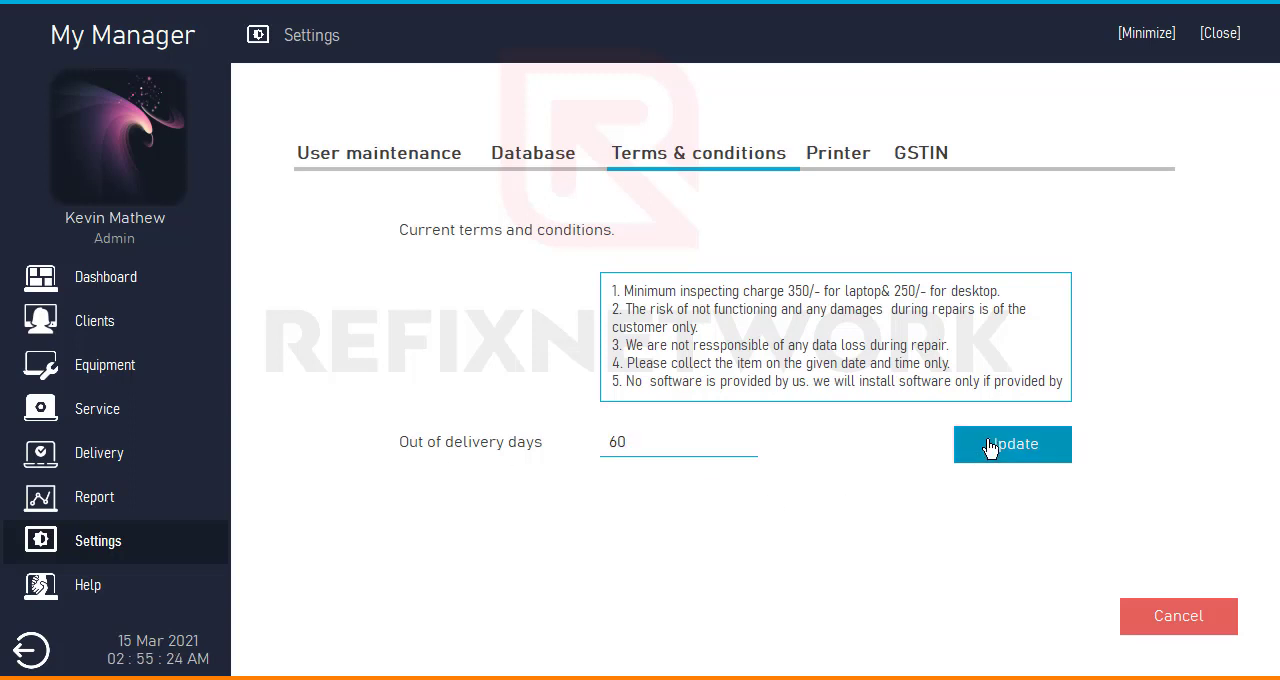
pyautogui.click(835, 430)
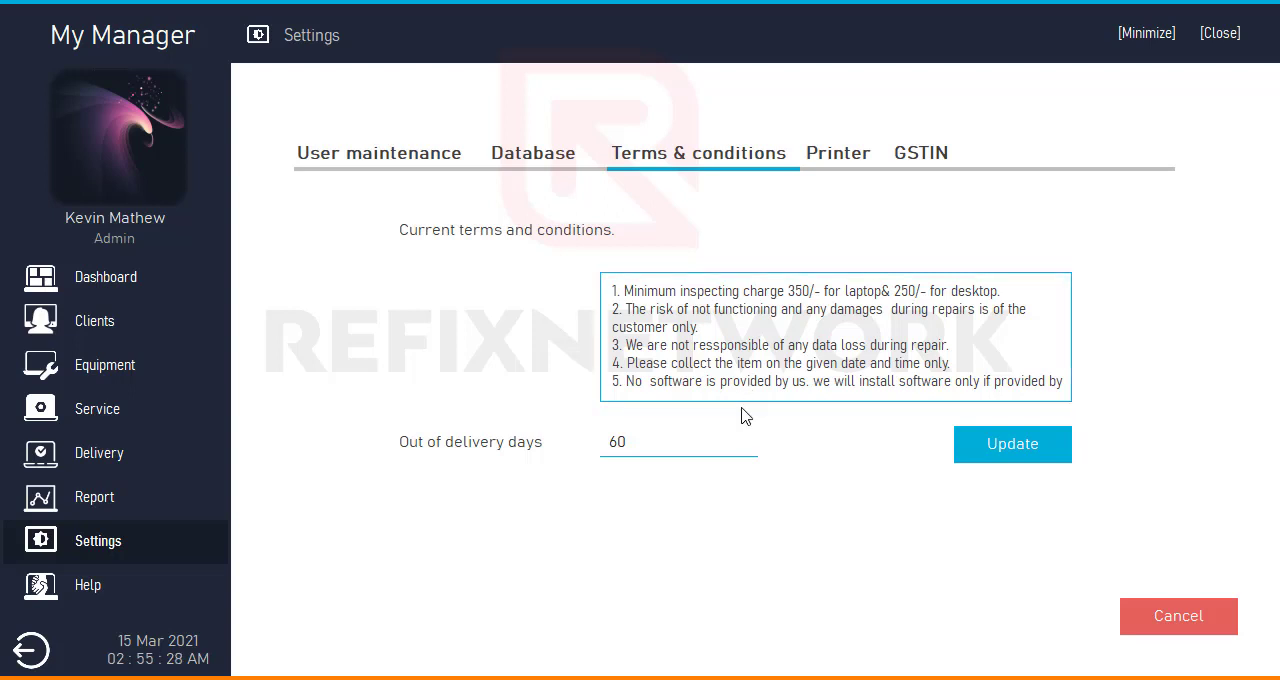
# - Set Microsoft Print to PDF as the default printer in the Printer settings, keeping one service receipt copy
pyautogui.click(832, 161)
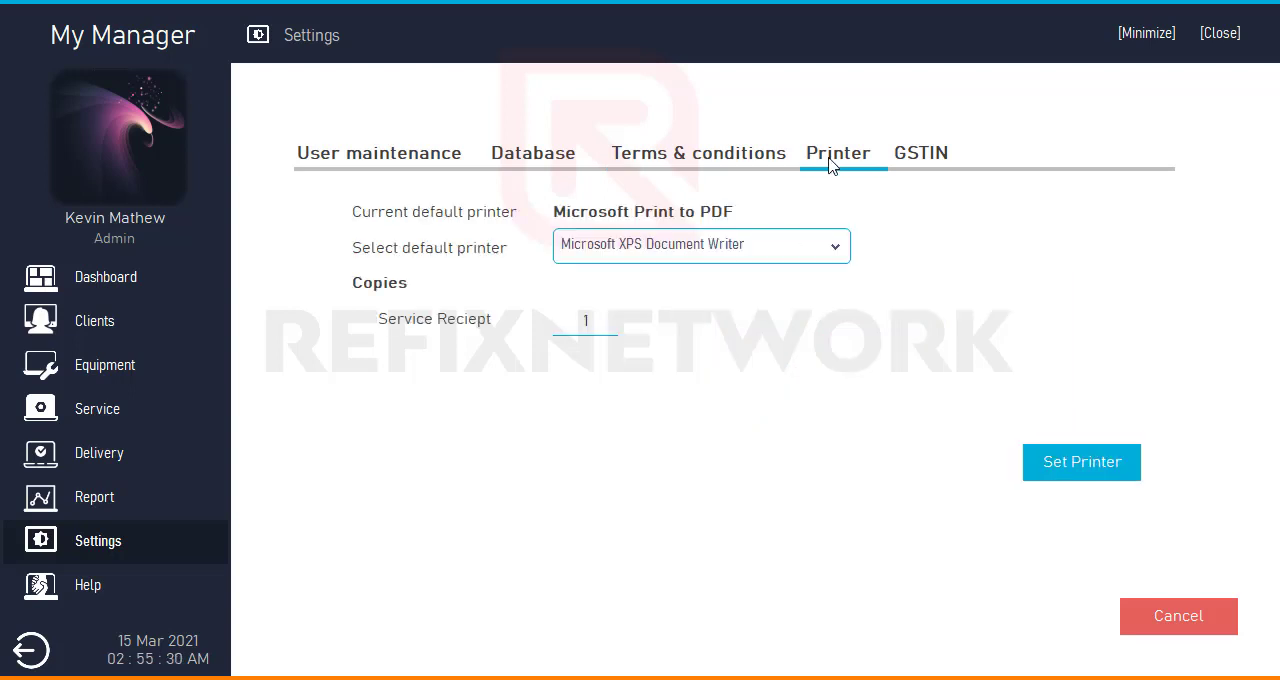
pyautogui.click(753, 245)
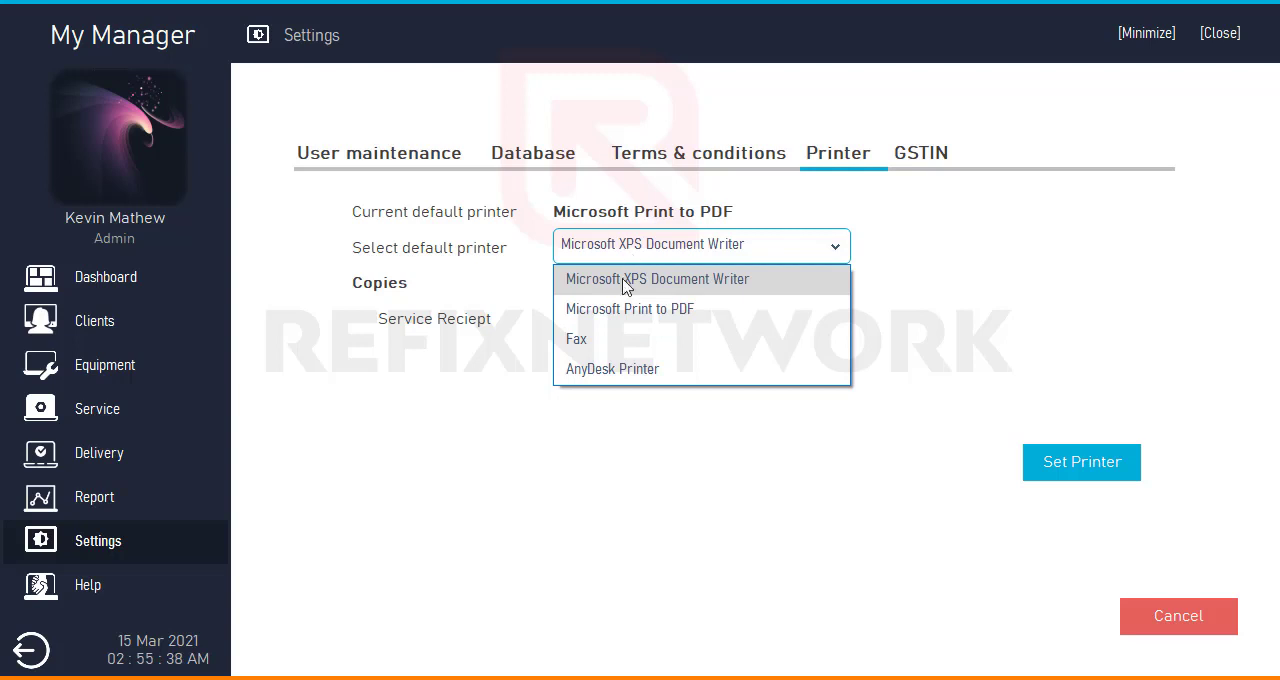
pyautogui.click(637, 316)
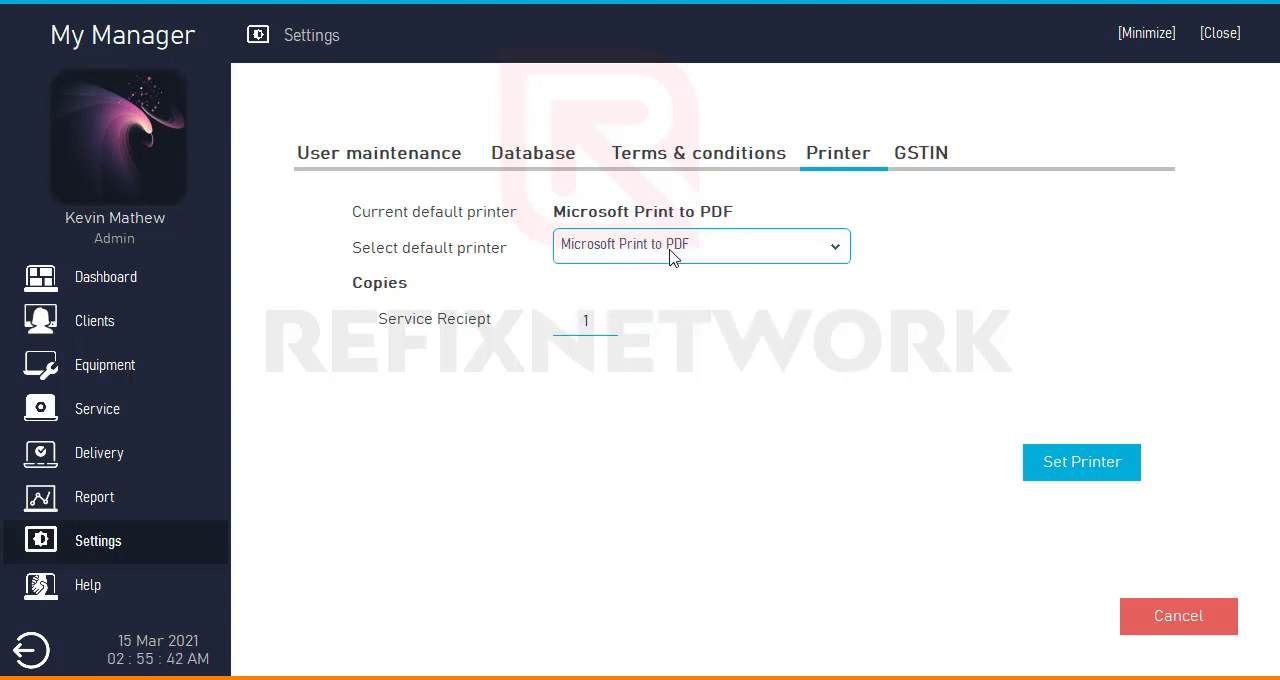
pyautogui.doubleClick(581, 320)
pyautogui.click(1068, 477)
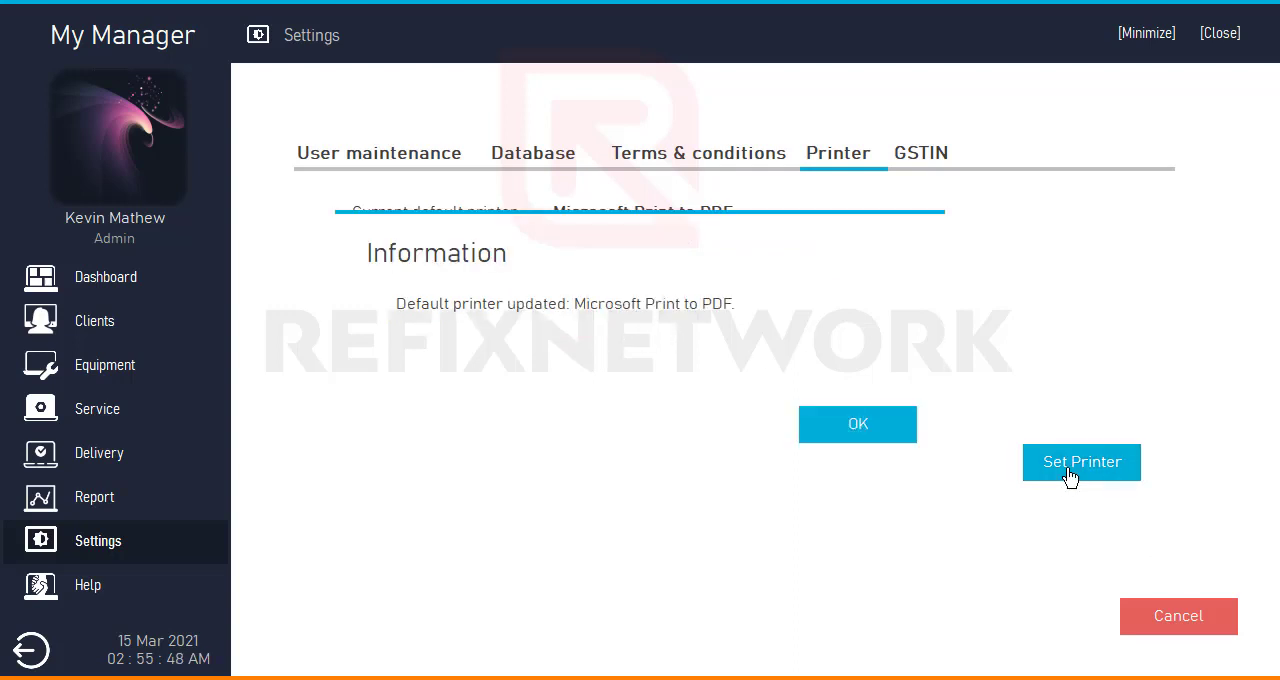
pyautogui.click(849, 426)
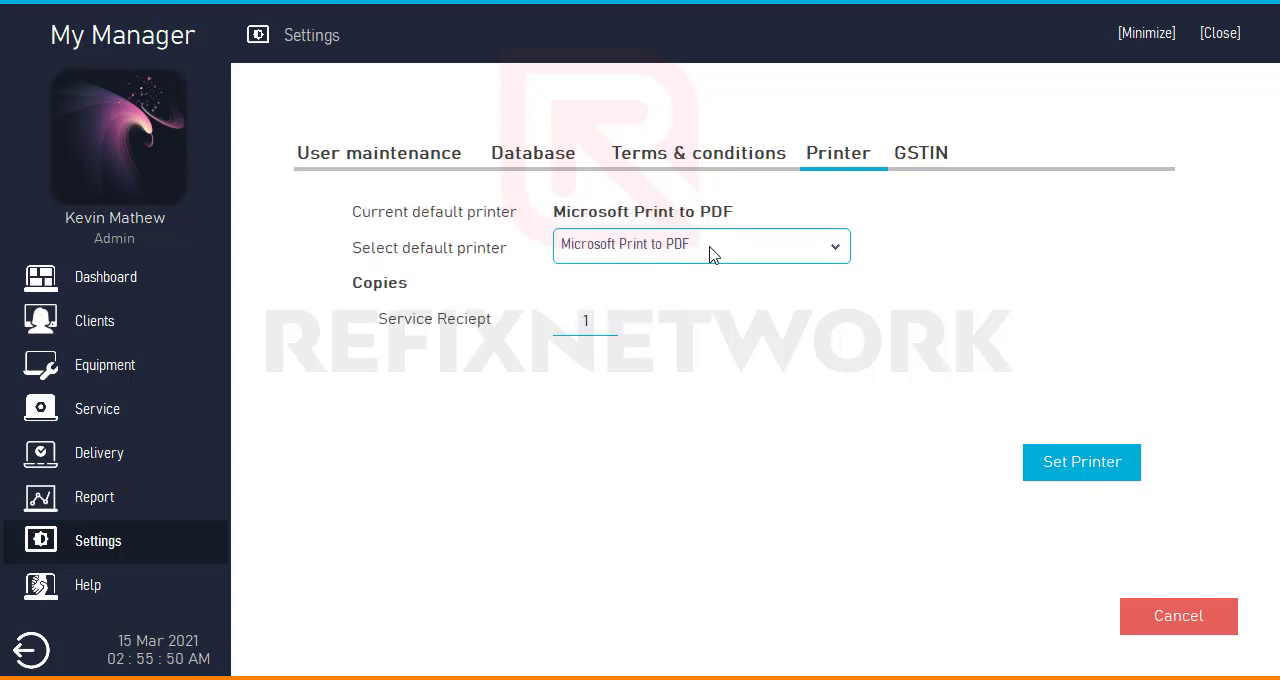
# - Calculate the tax on an amount of 3200 at 18% with the tax calculator in the GSTIN settings
pyautogui.click(904, 153)
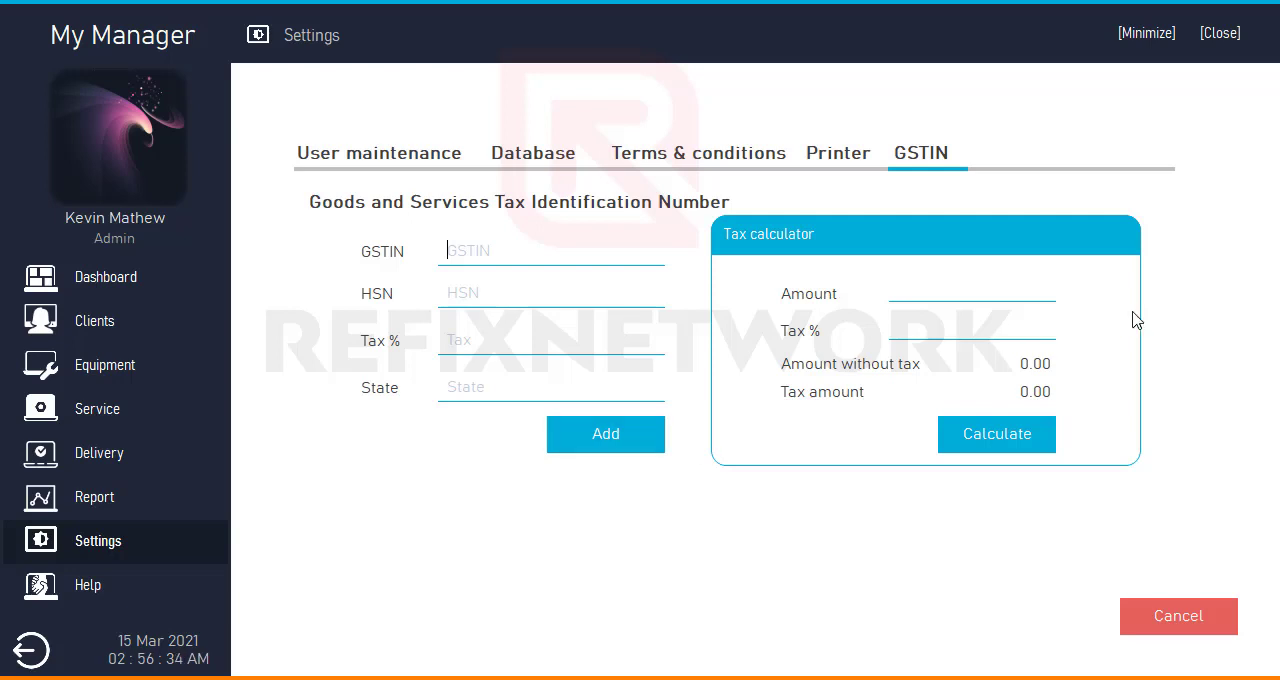
pyautogui.click(1004, 293)
pyautogui.write('00')
pyautogui.press('Tab')
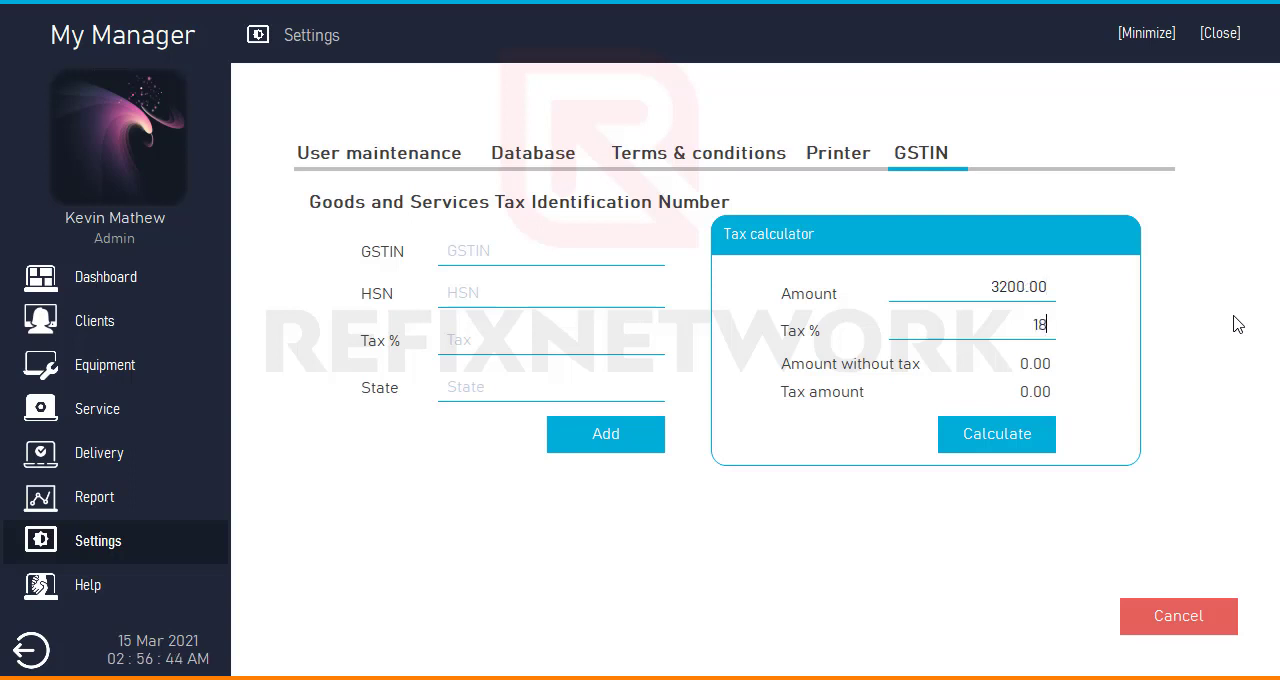
pyautogui.press('Return')
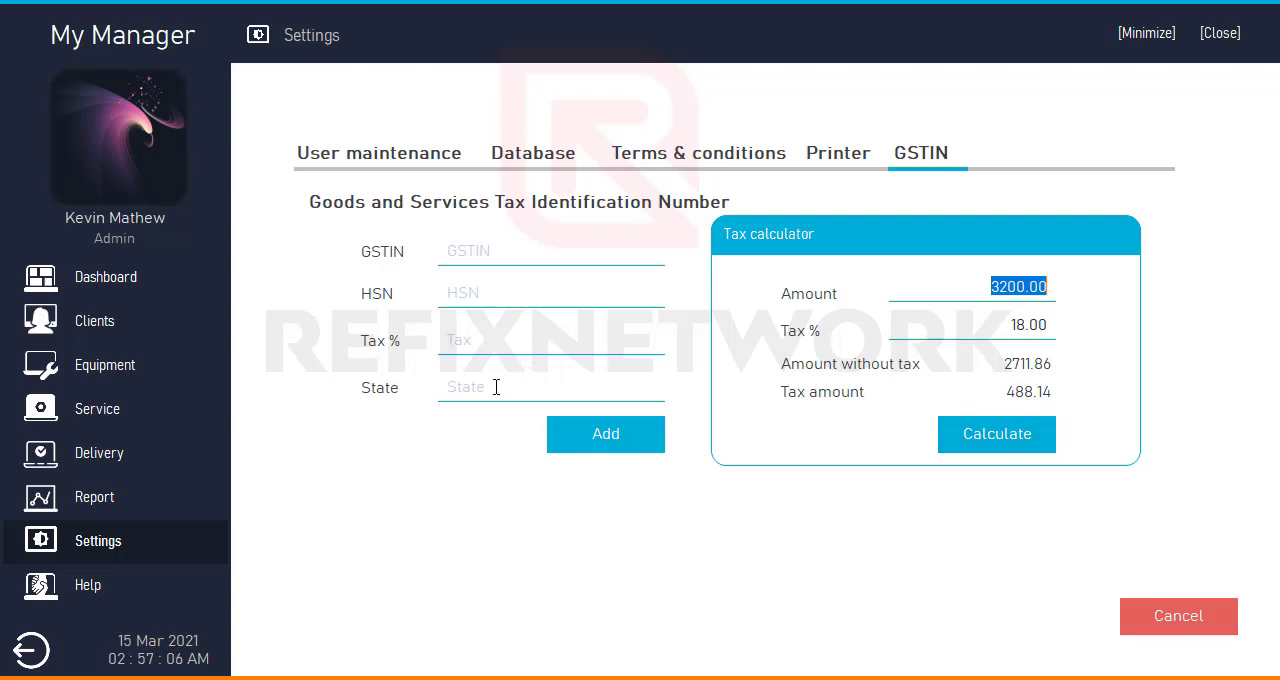
# - Restore the database from Database backup 15-Mar-21 02-52-06 AM.bak and check the dashboard's service chart at point 7
pyautogui.click(128, 286)
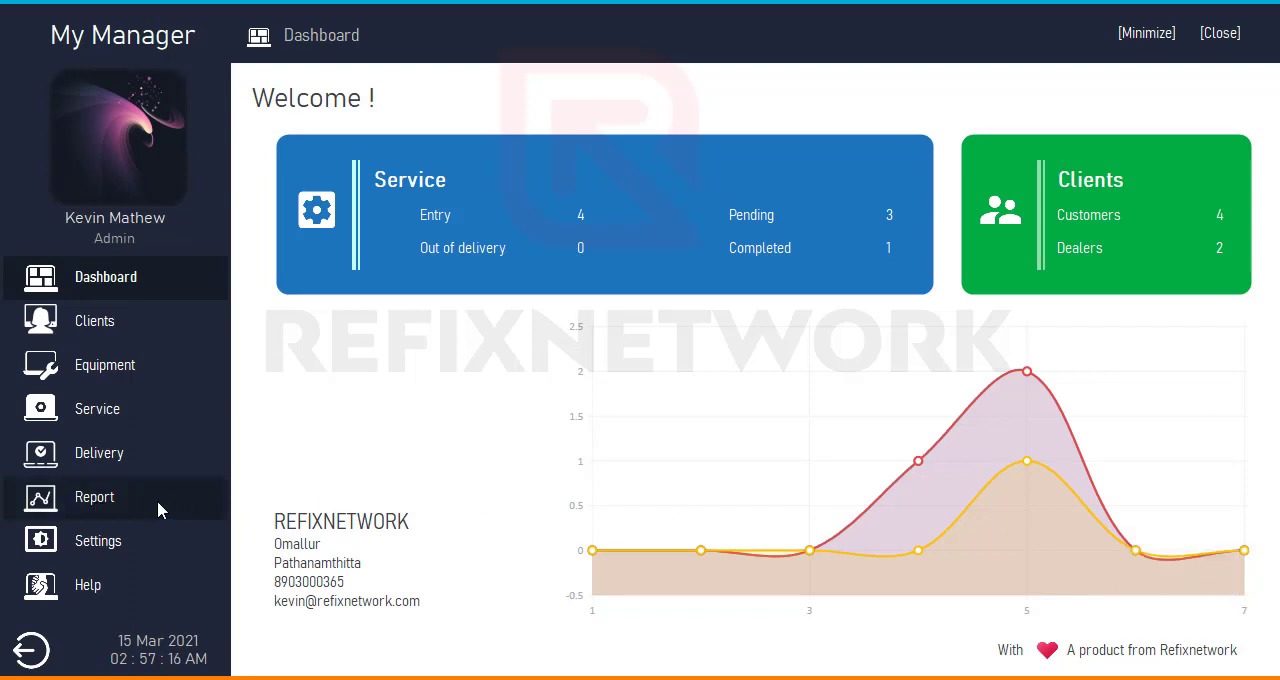
pyautogui.click(134, 545)
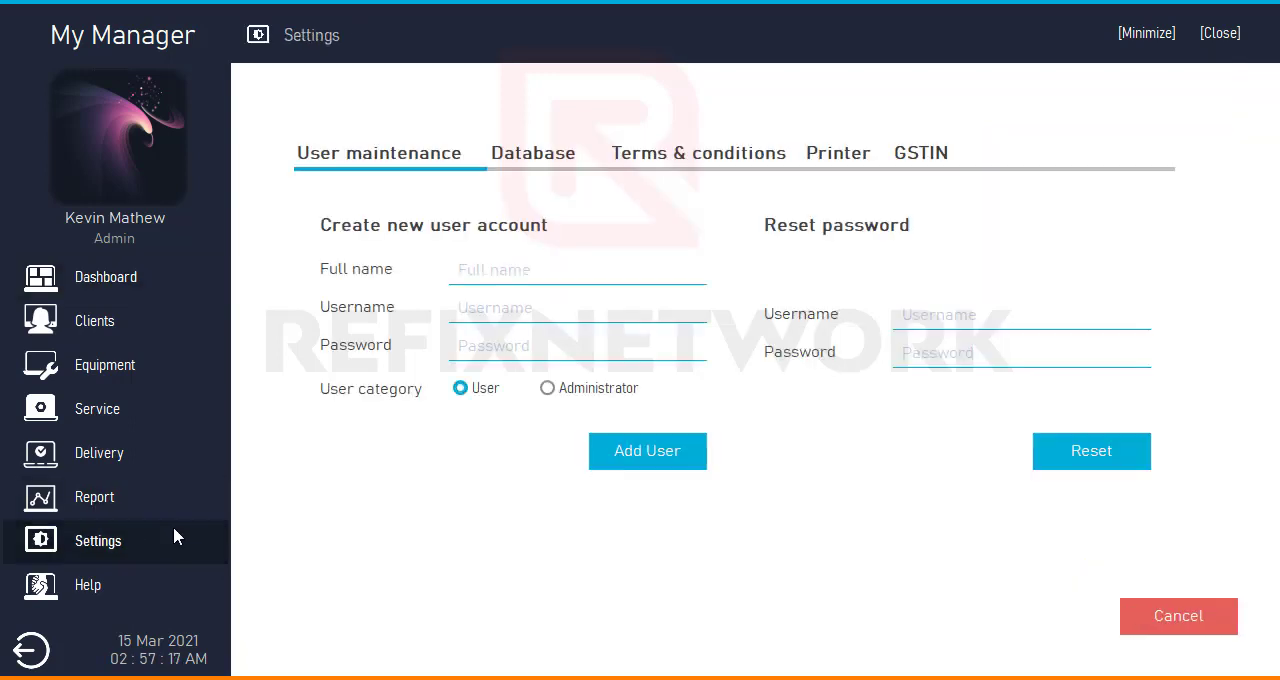
pyautogui.click(540, 157)
pyautogui.click(714, 446)
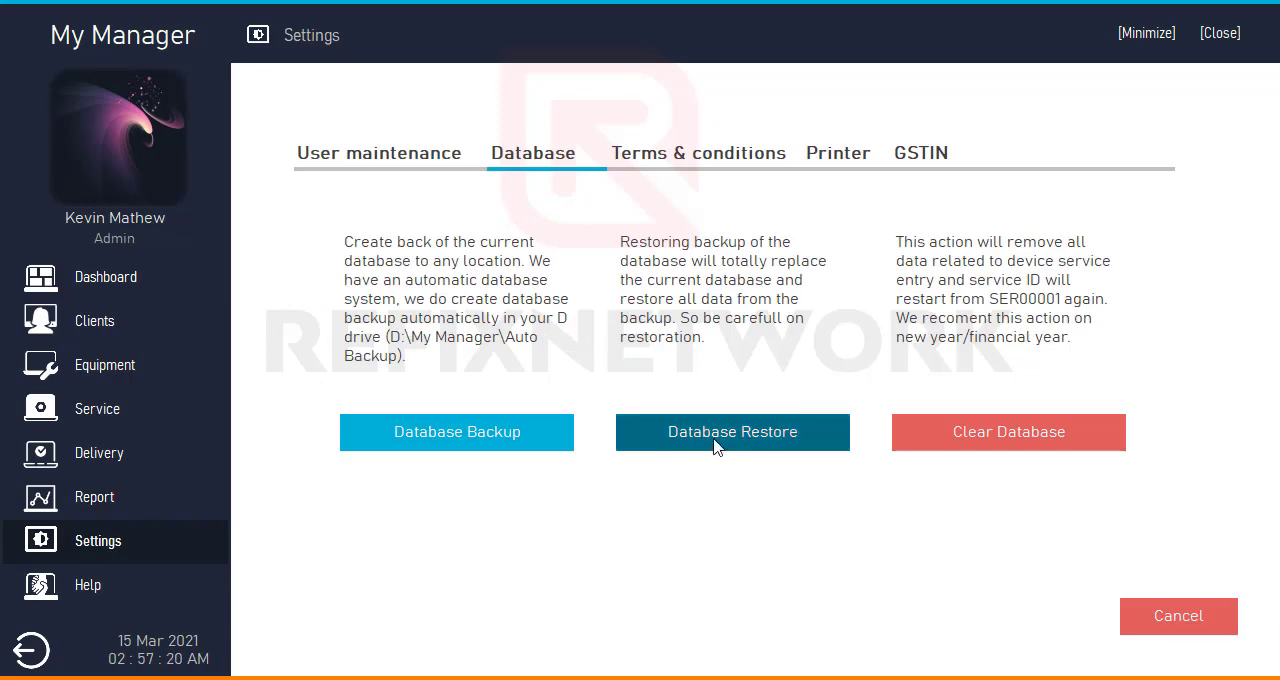
pyautogui.click(178, 50)
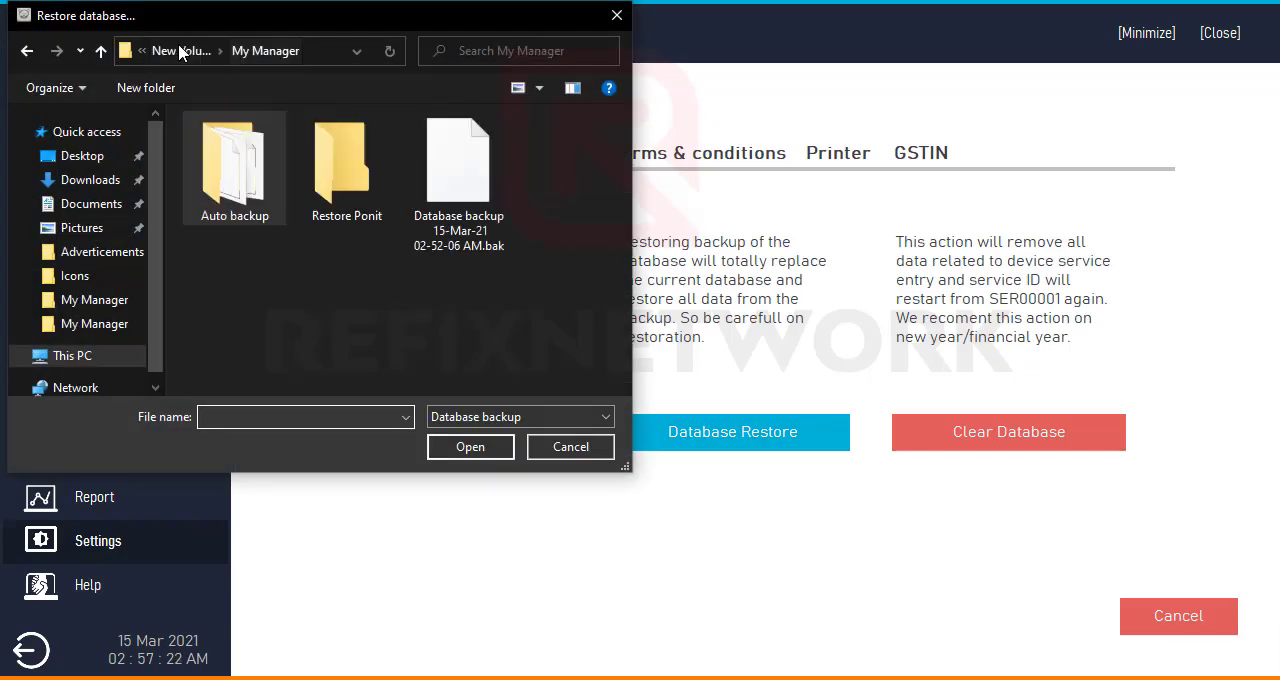
pyautogui.doubleClick(443, 238)
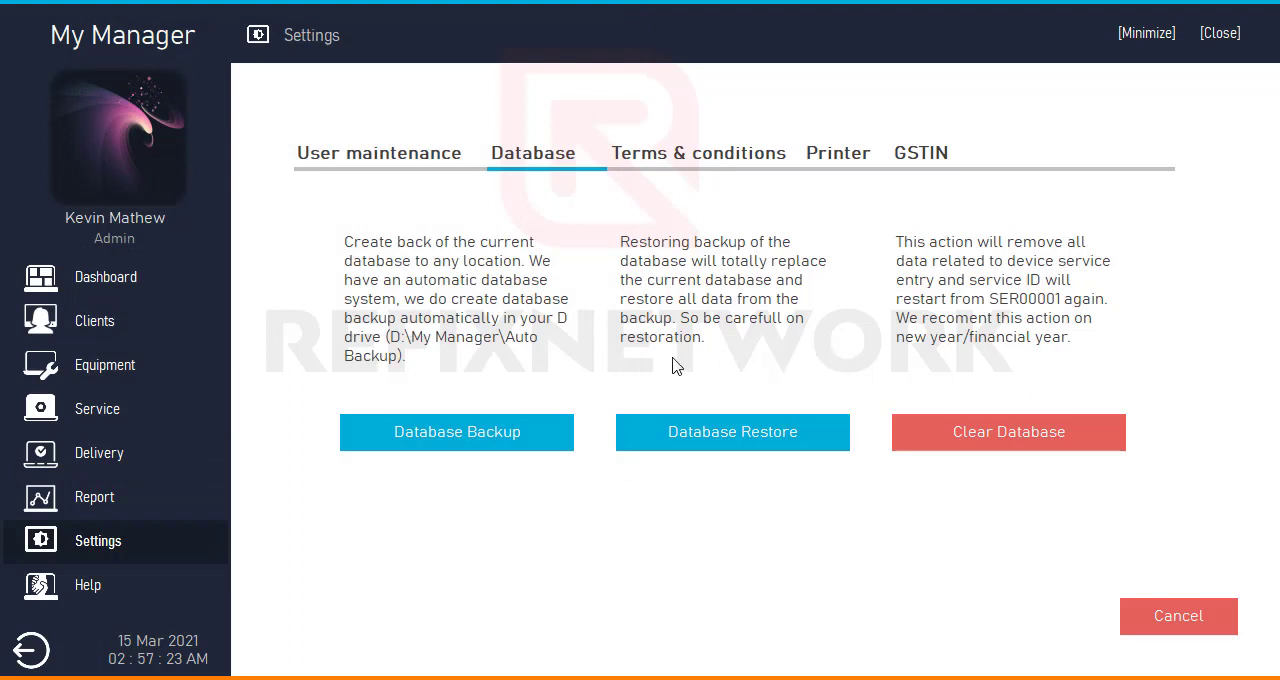
pyautogui.click(848, 421)
pyautogui.click(143, 287)
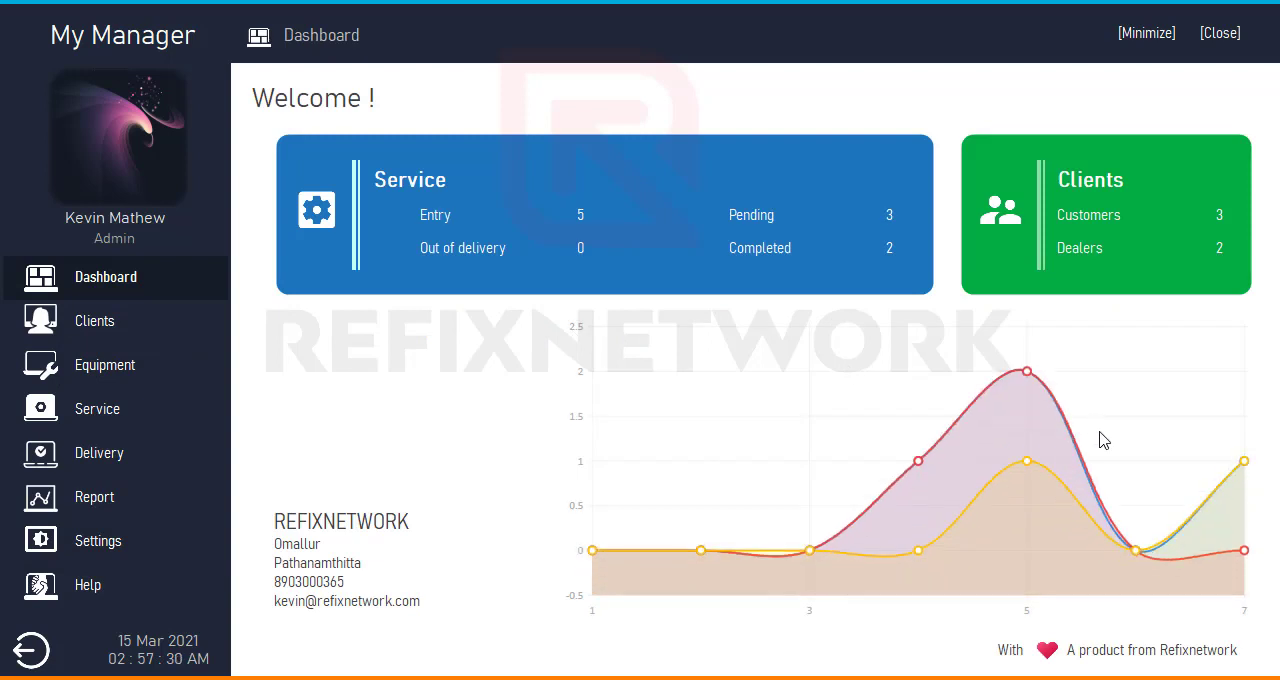
pyautogui.moveTo(1246, 464)
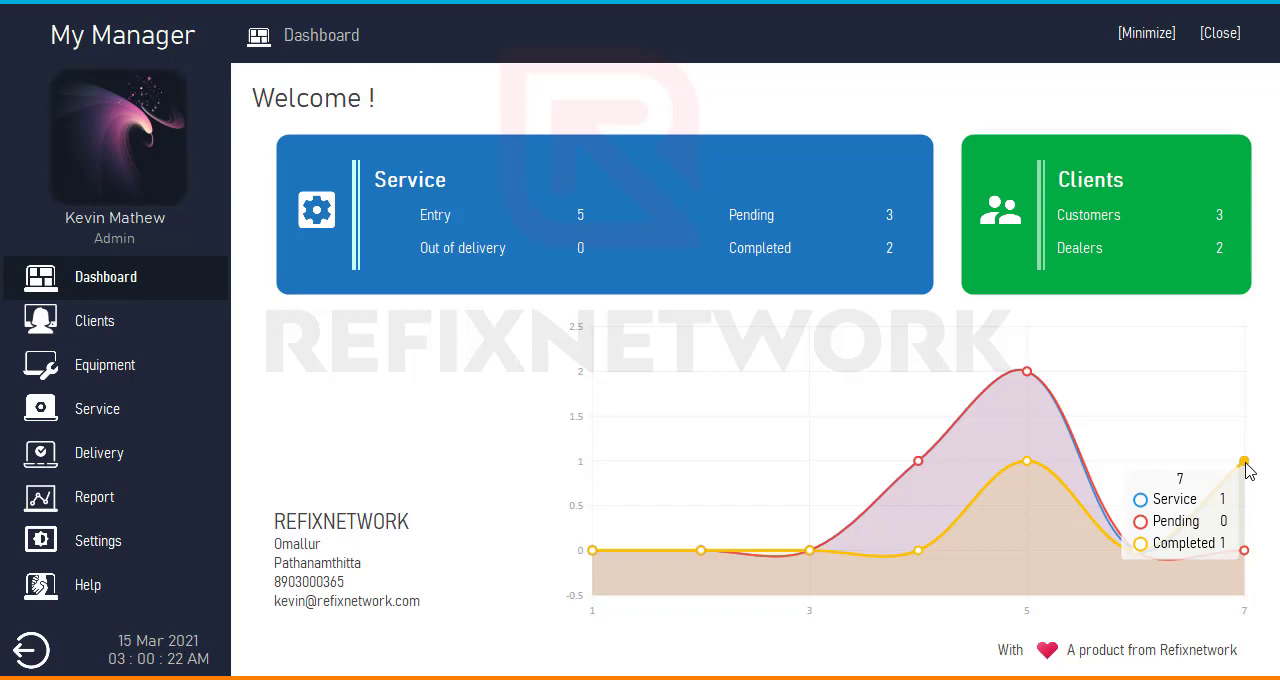
# - Open Calculator, move its window toward the middle of the dashboard, and divide 7500 by 500
pyautogui.click(24, 679)
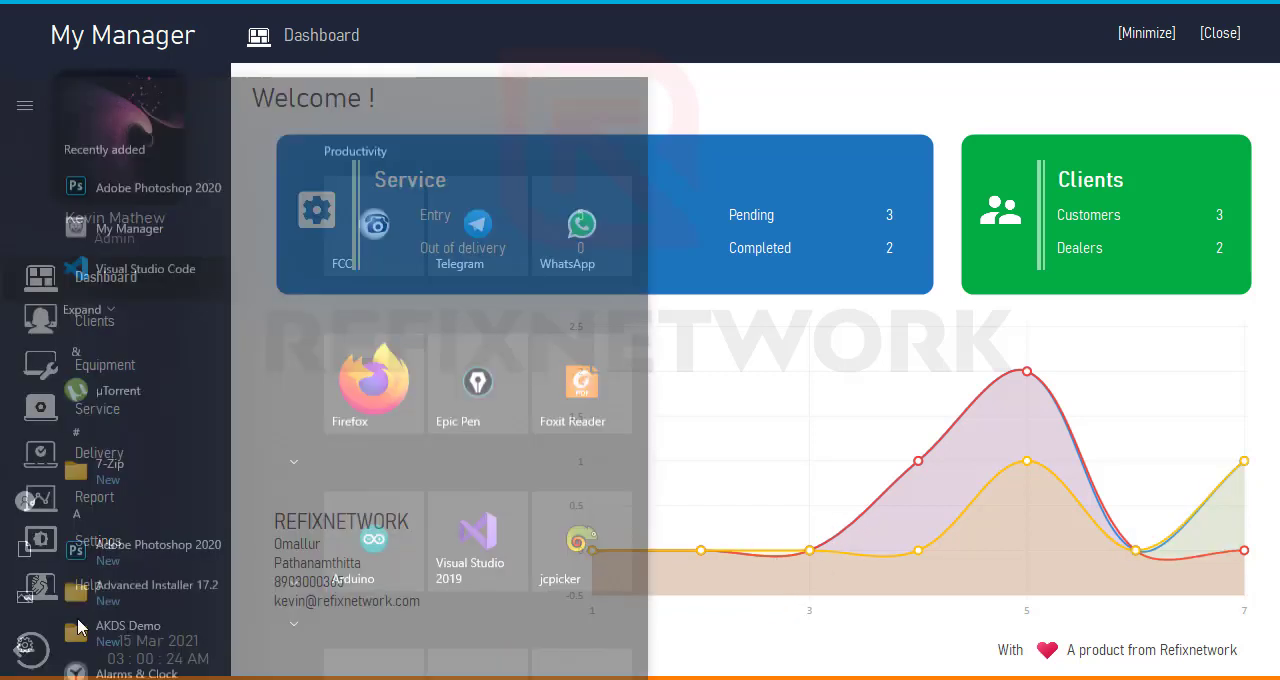
pyautogui.write('ca')
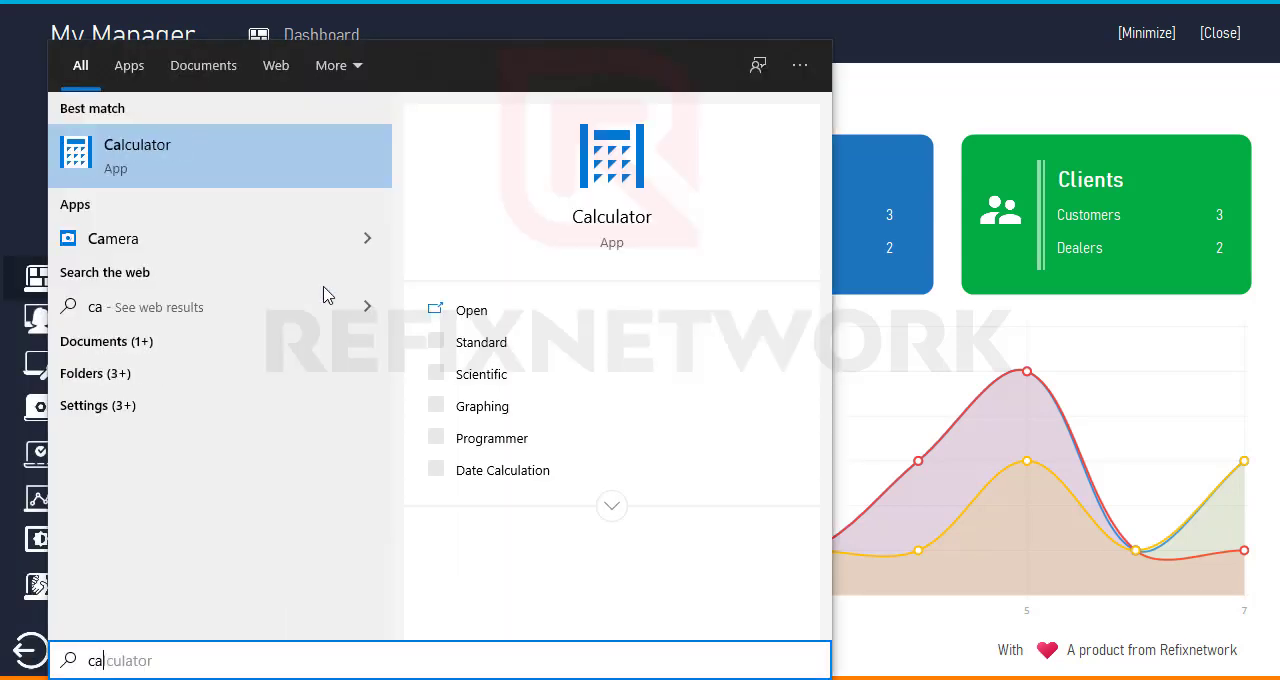
pyautogui.write('l')
pyautogui.click(305, 163)
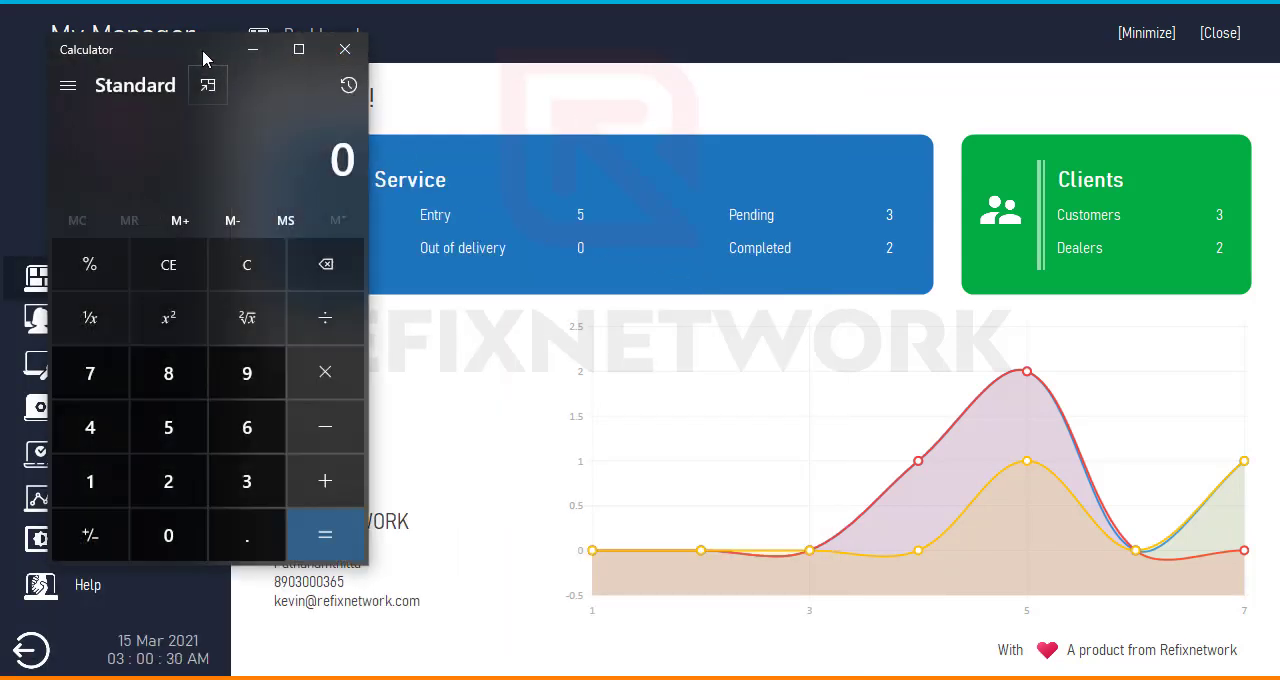
pyautogui.moveTo(202, 50); pyautogui.dragTo(682, 68)
pyautogui.write('75')
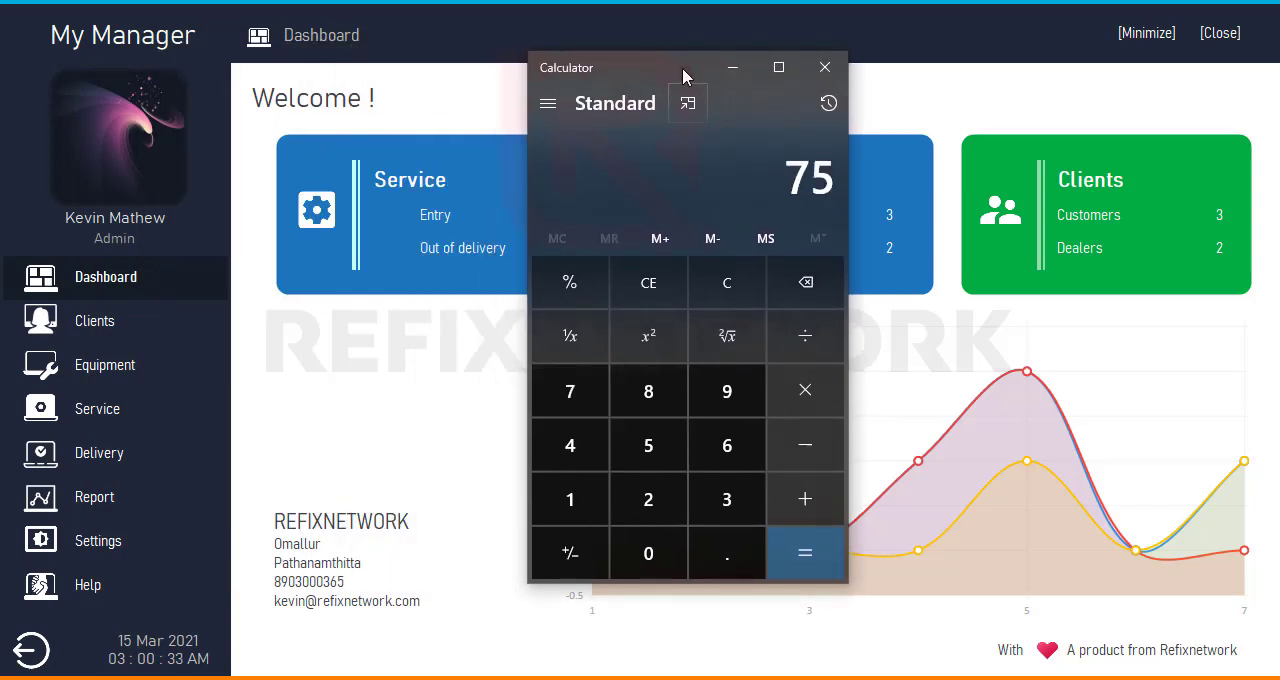
pyautogui.write('00/50')
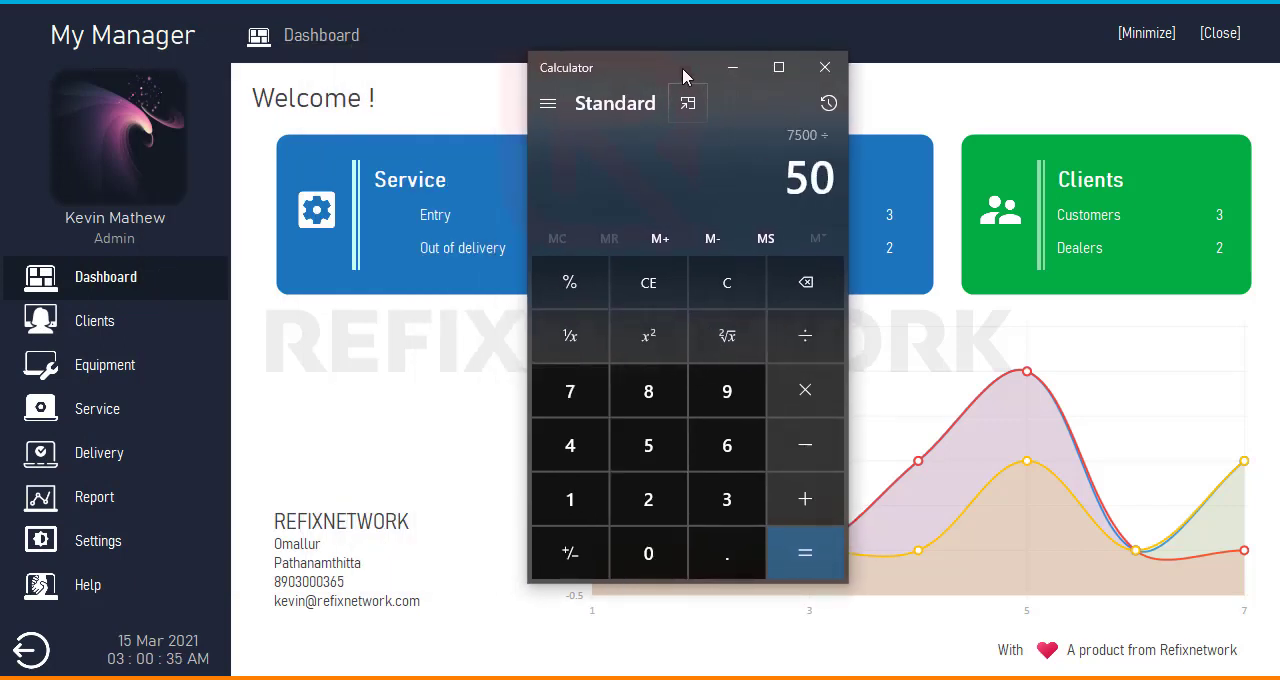
pyautogui.write('0')
pyautogui.press('Return')
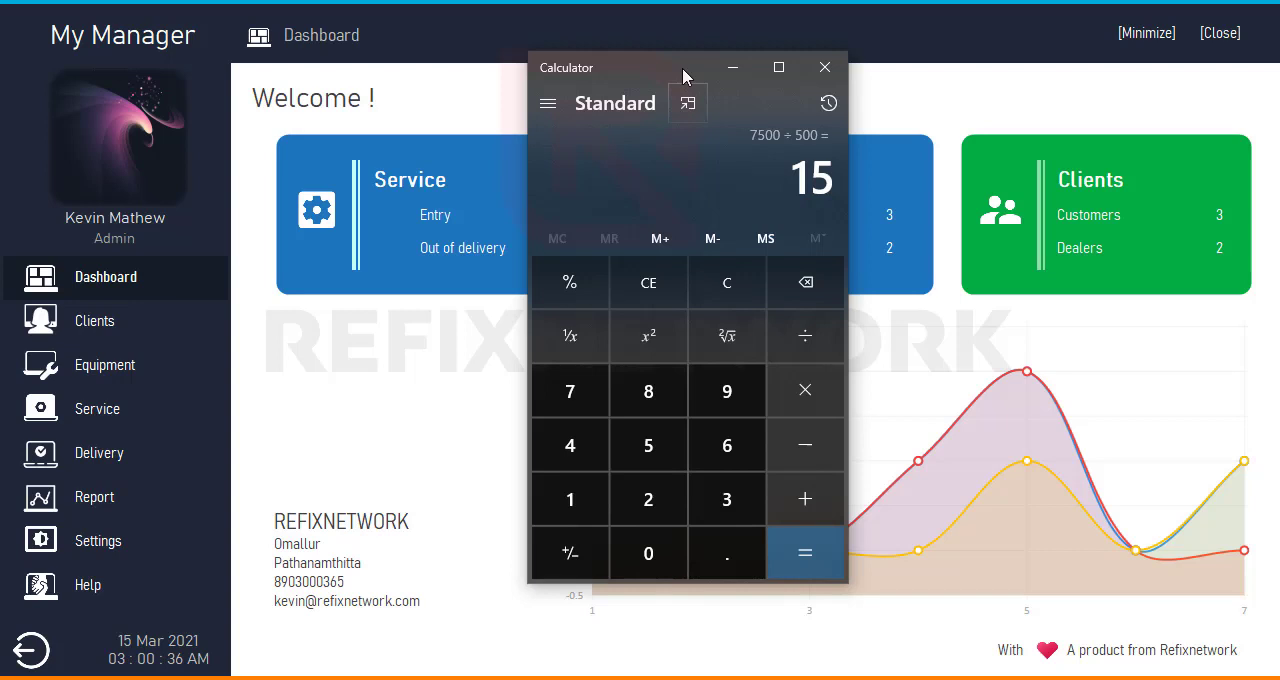